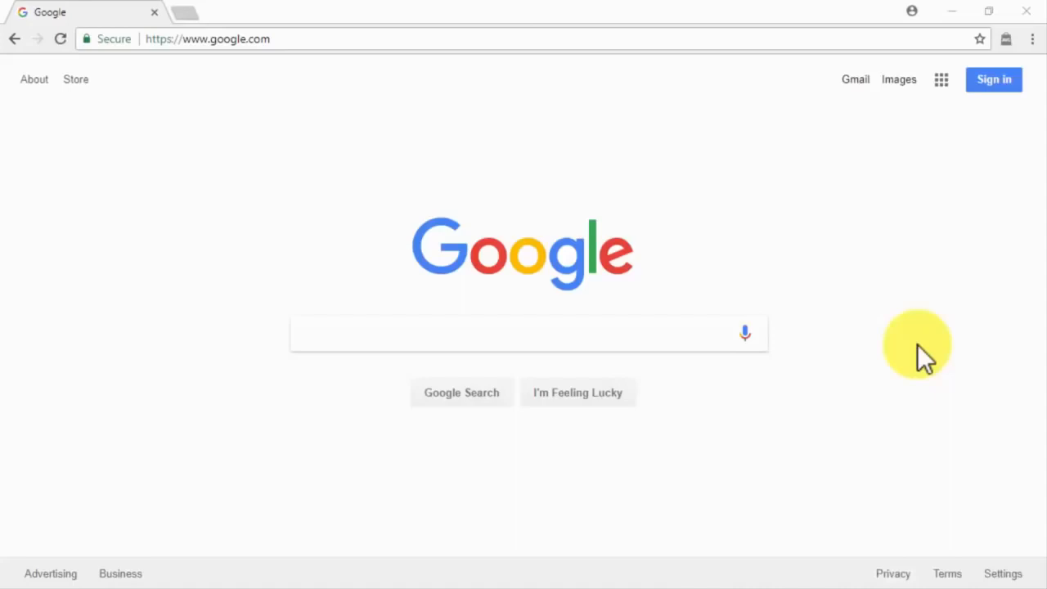
Step: Go to the HostGator website via the address bar
left_click(755, 39)
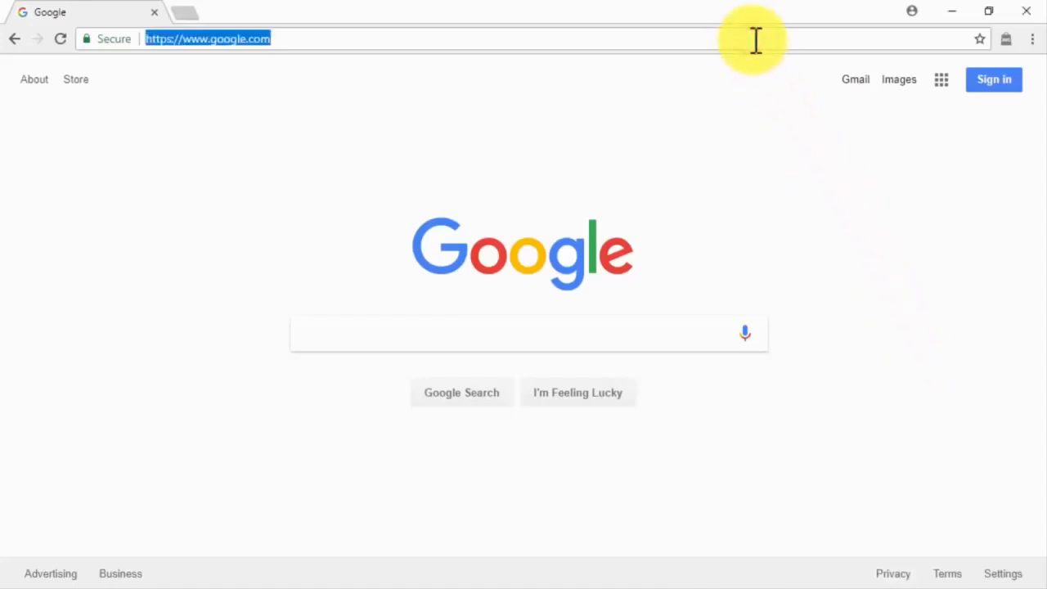
type("hostgator")
key("Return")
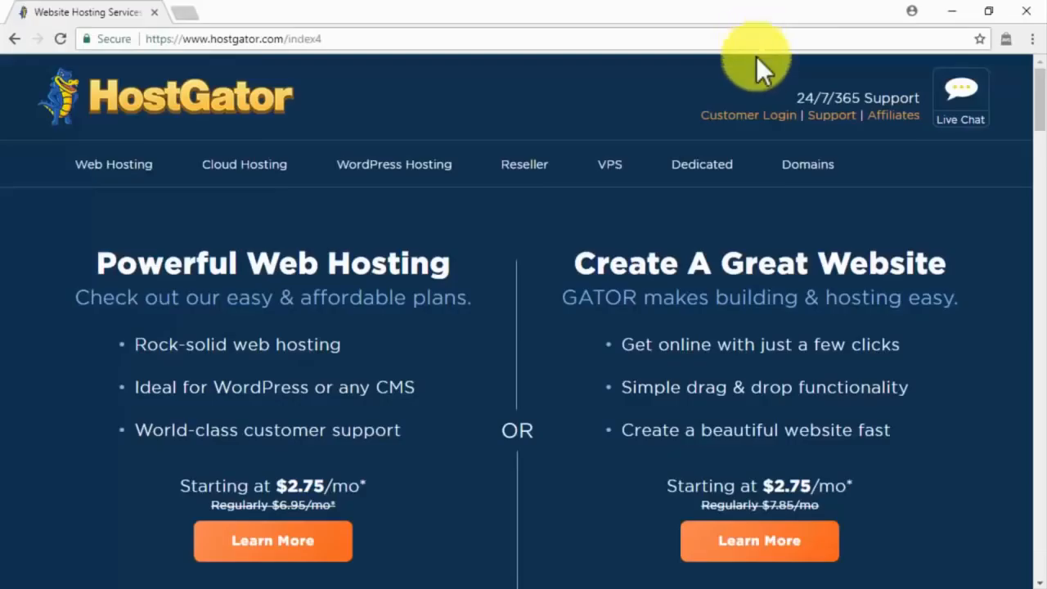
Step: Search a new domain name on the Domains page and add it to the cart
left_click(793, 167)
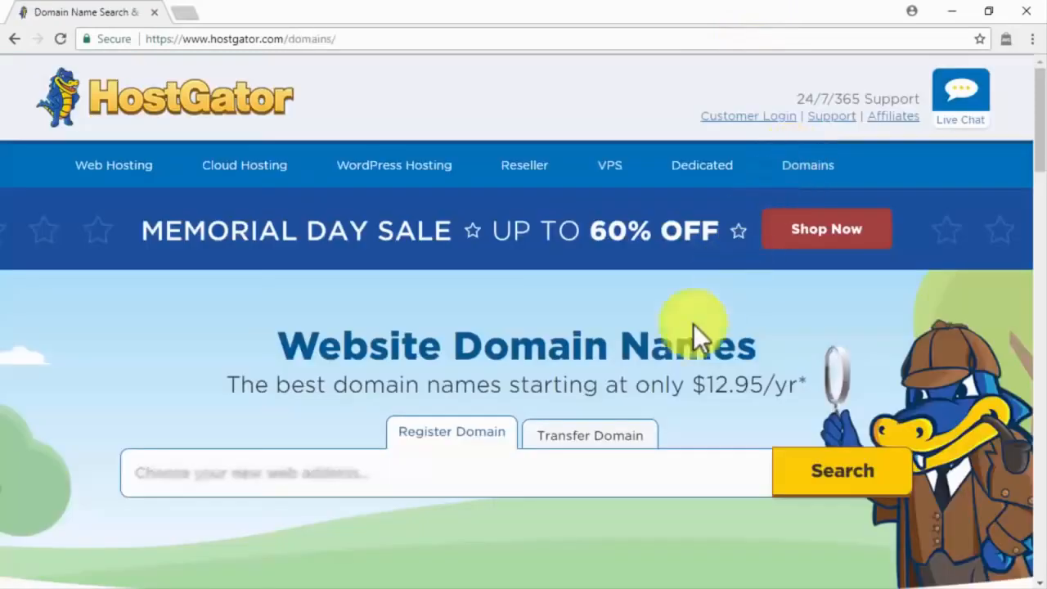
left_click(571, 474)
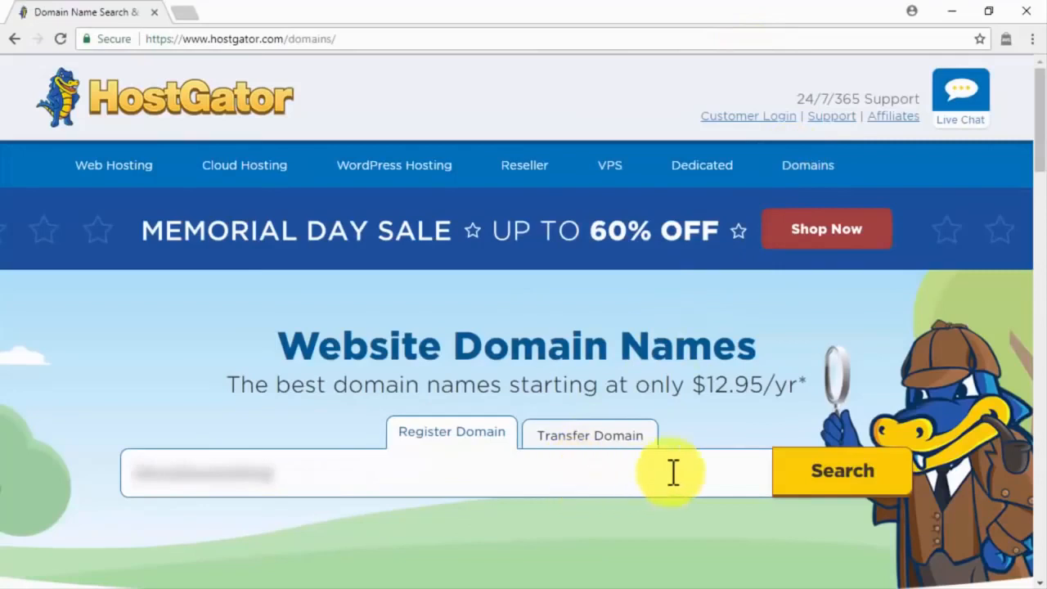
left_click(829, 484)
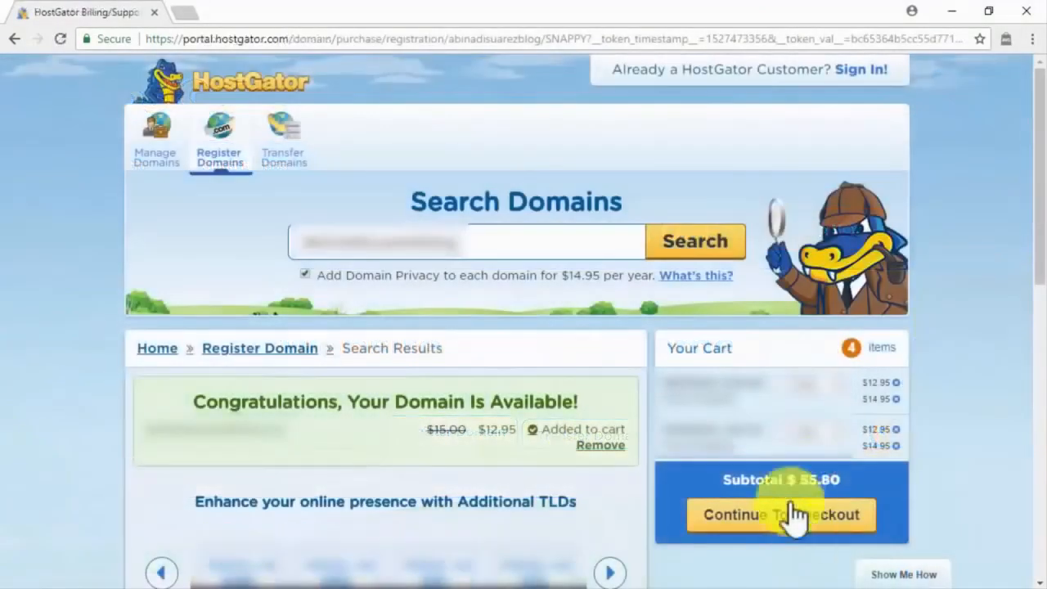
left_click(450, 37)
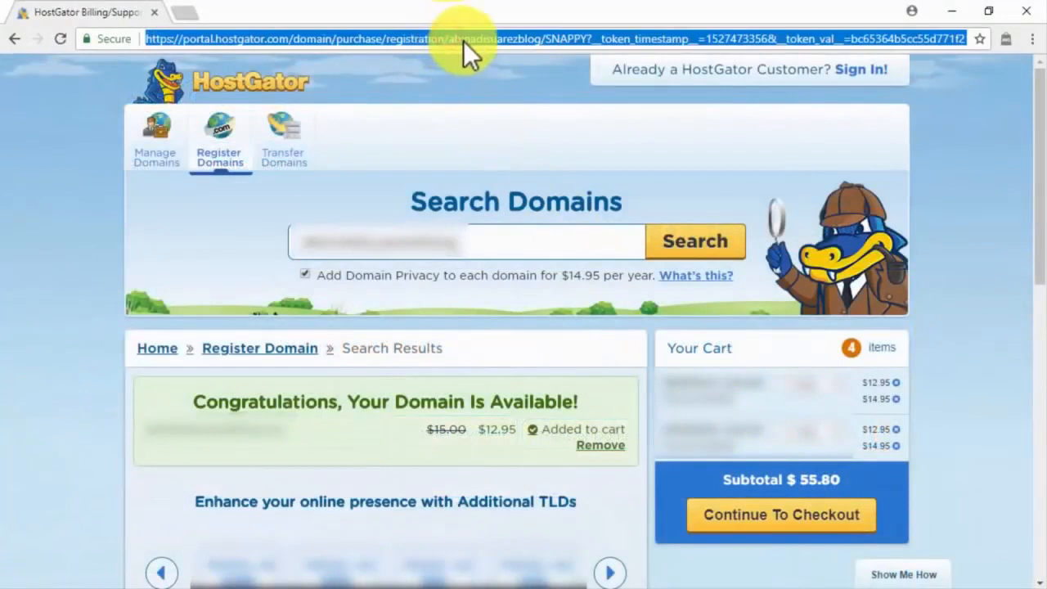
Step: Order the Business hosting plan and review its form: 36 months at $5.95/mo, $258.14 due
type("hos")
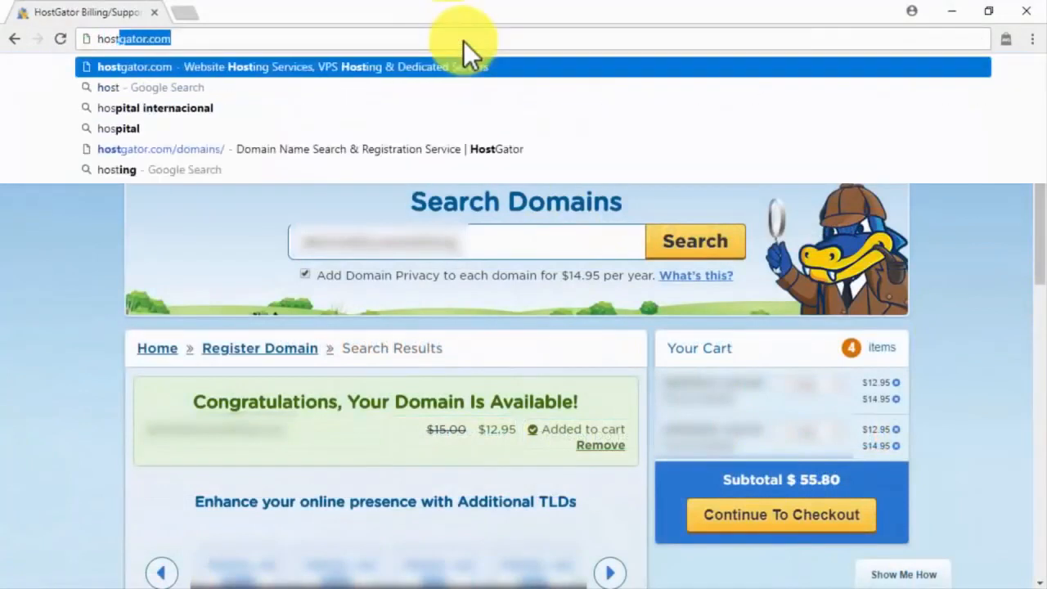
key("Return")
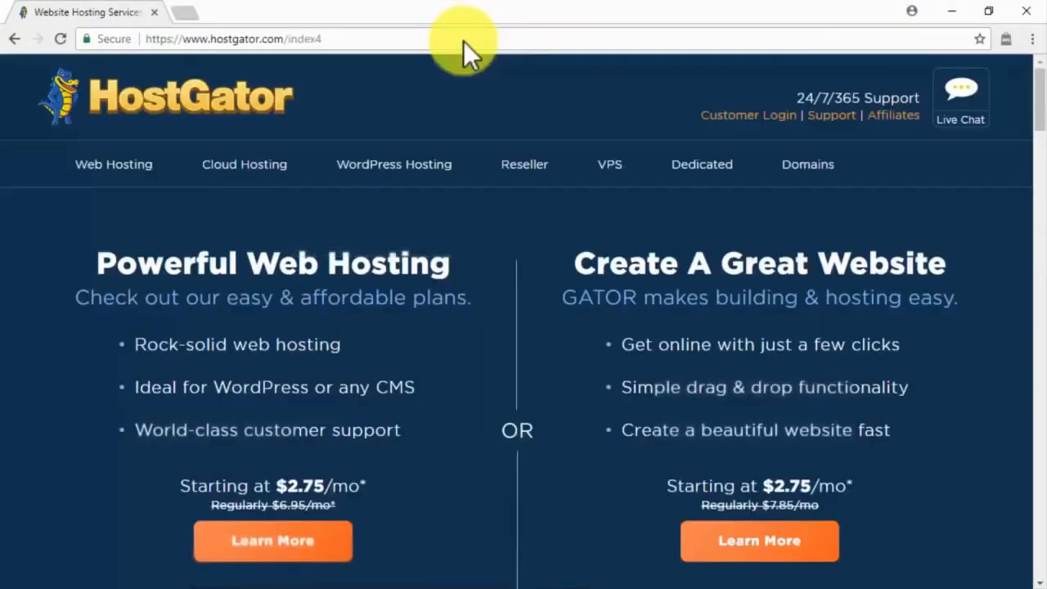
left_click(128, 166)
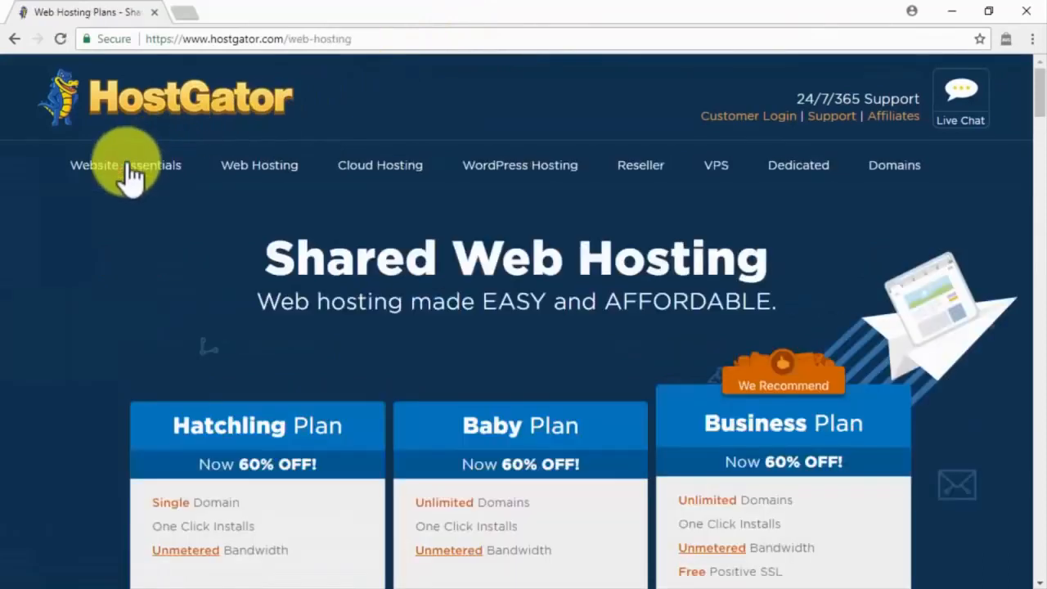
scroll(930, 396, "down", 3)
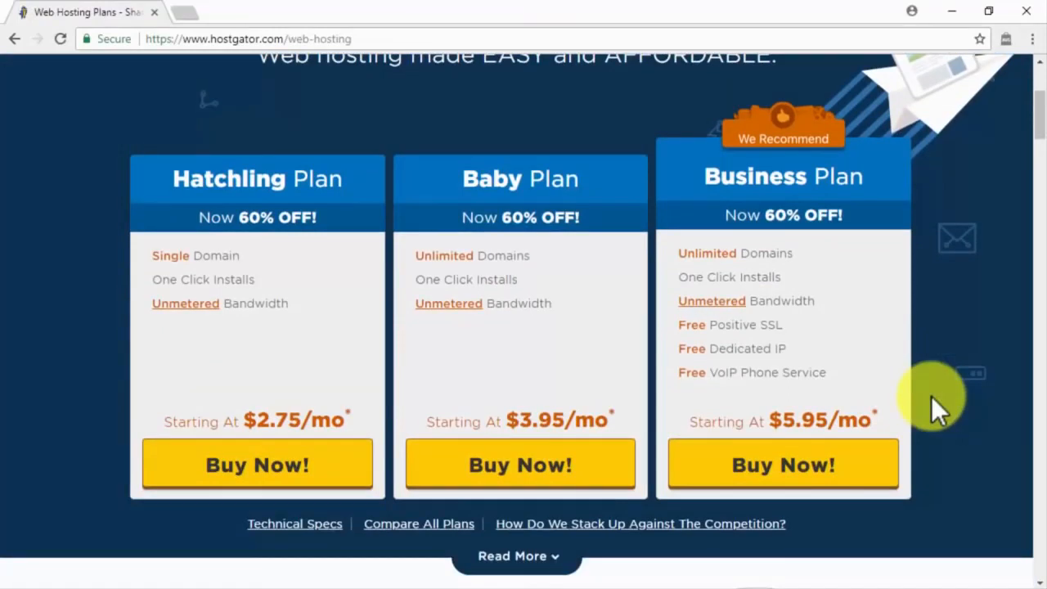
left_click(849, 467)
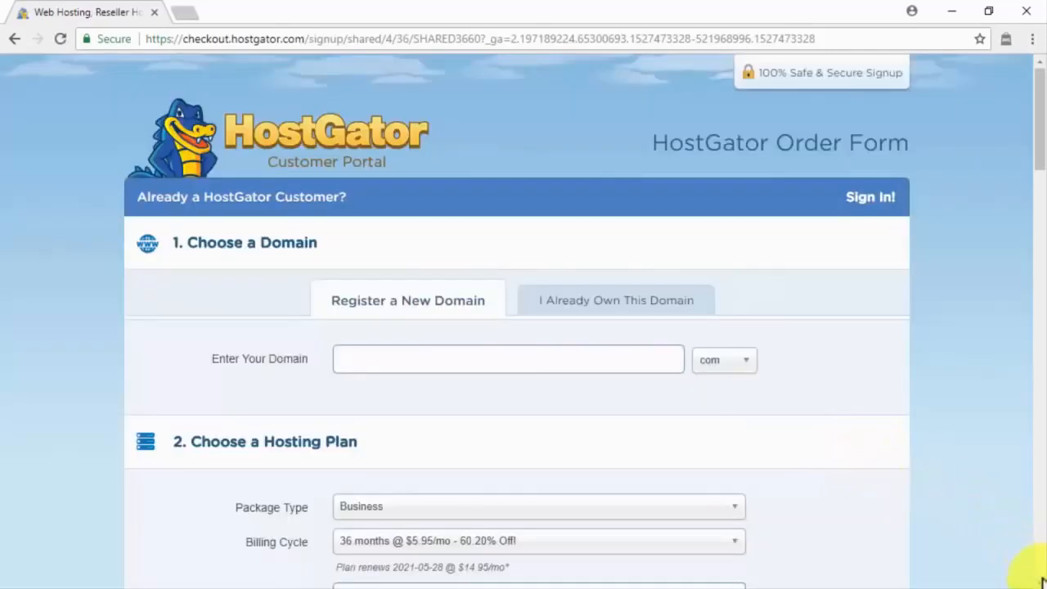
scroll(1043, 580, "down", 6)
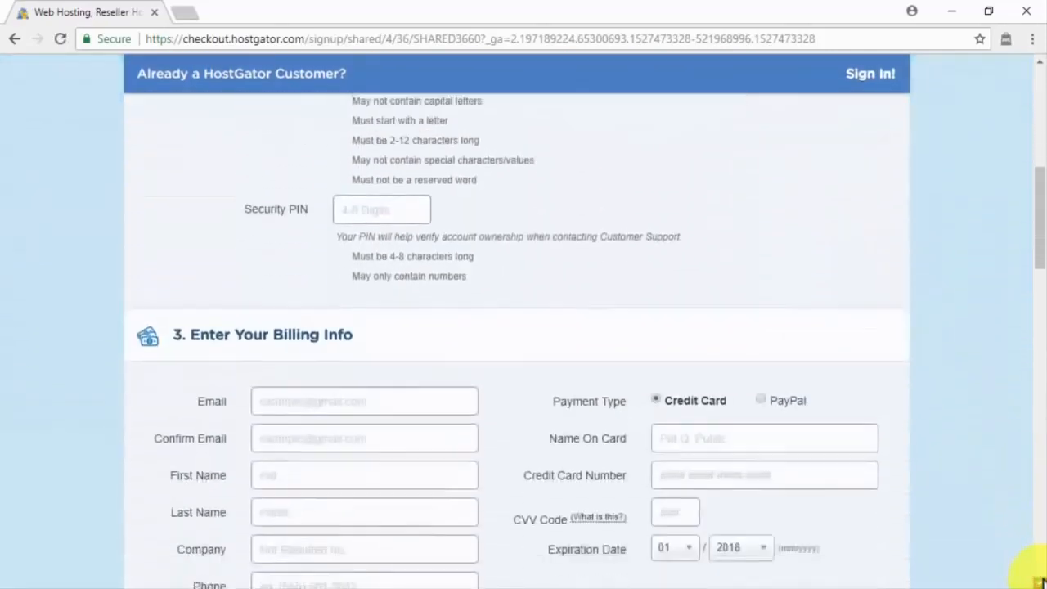
scroll(1040, 579, "down", 15)
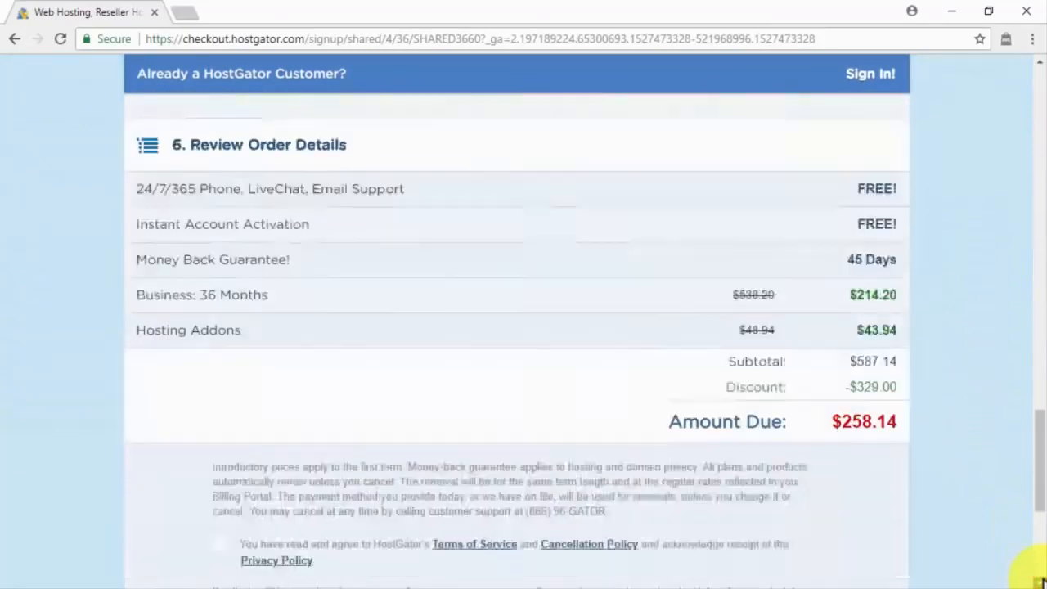
scroll(1040, 579, "down", 3)
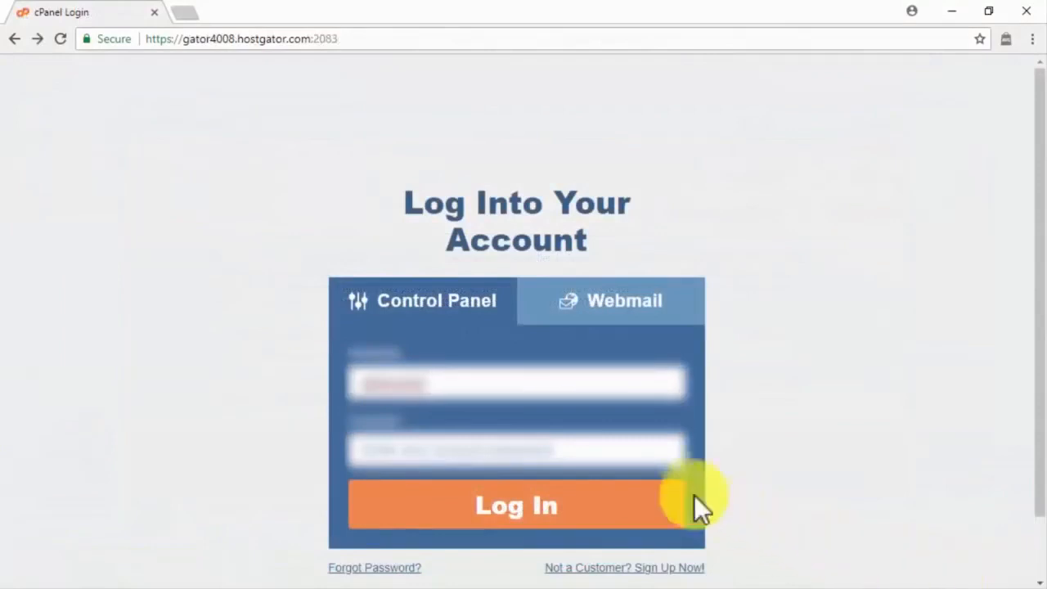
Step: Log in to cPanel with the pasted account password
left_click(634, 454)
key("ctrl+v")
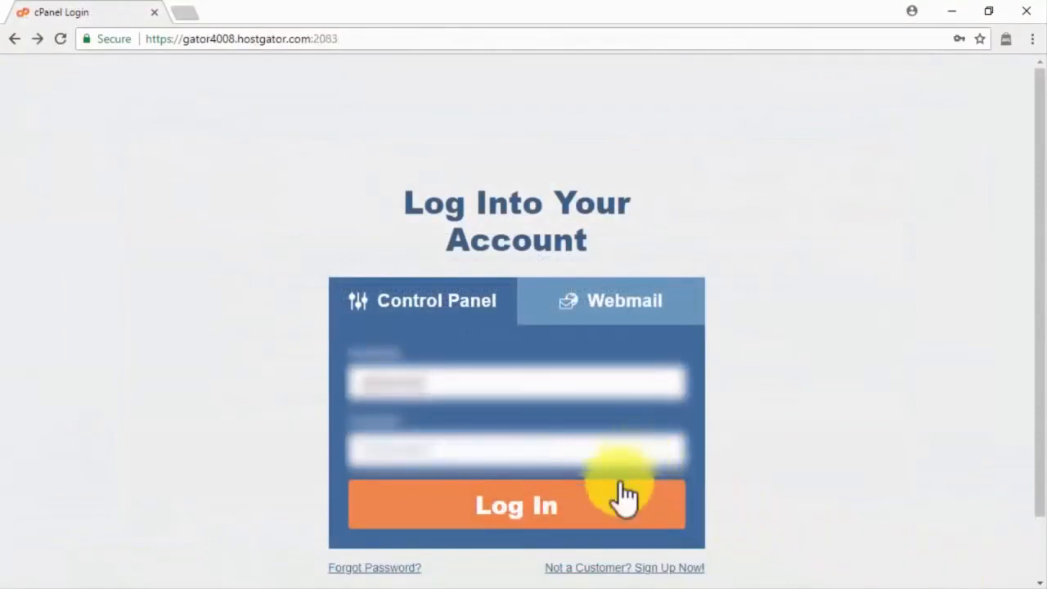
left_click(608, 519)
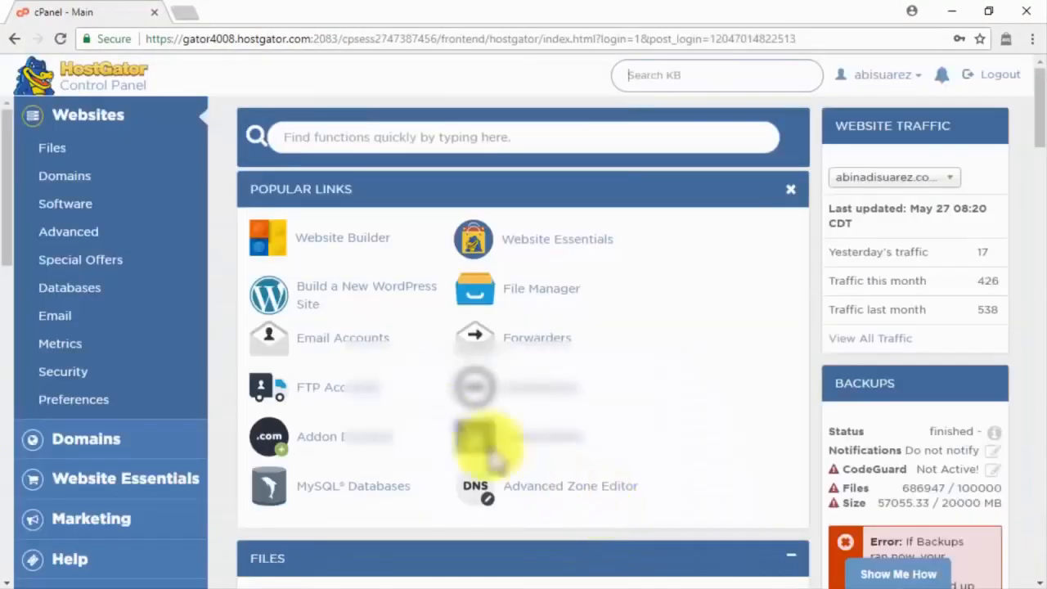
Step: Start a new WordPress site and choose the domain to install it on
left_click(344, 292)
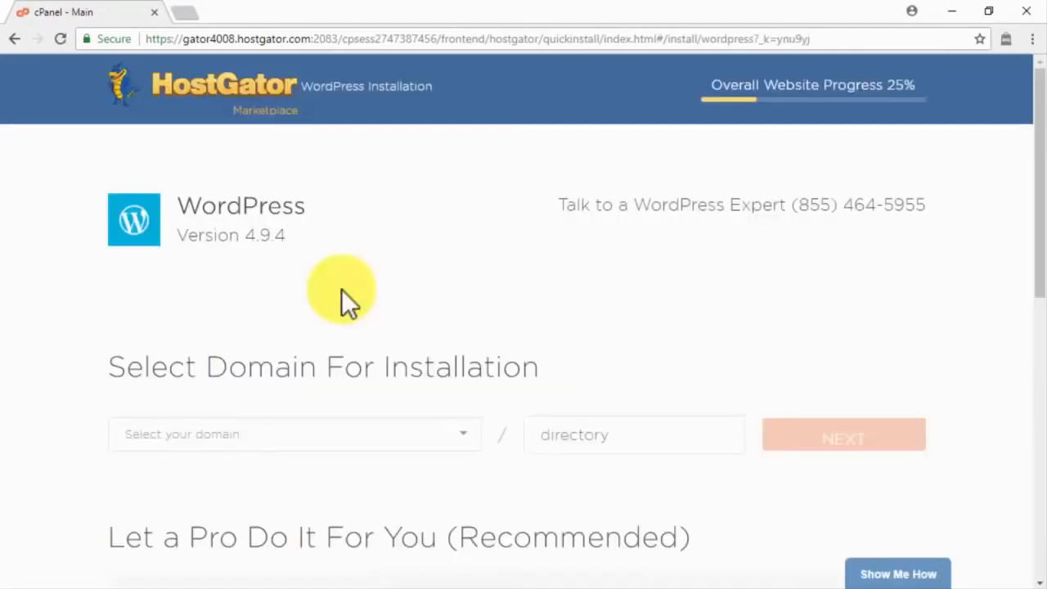
left_click(434, 448)
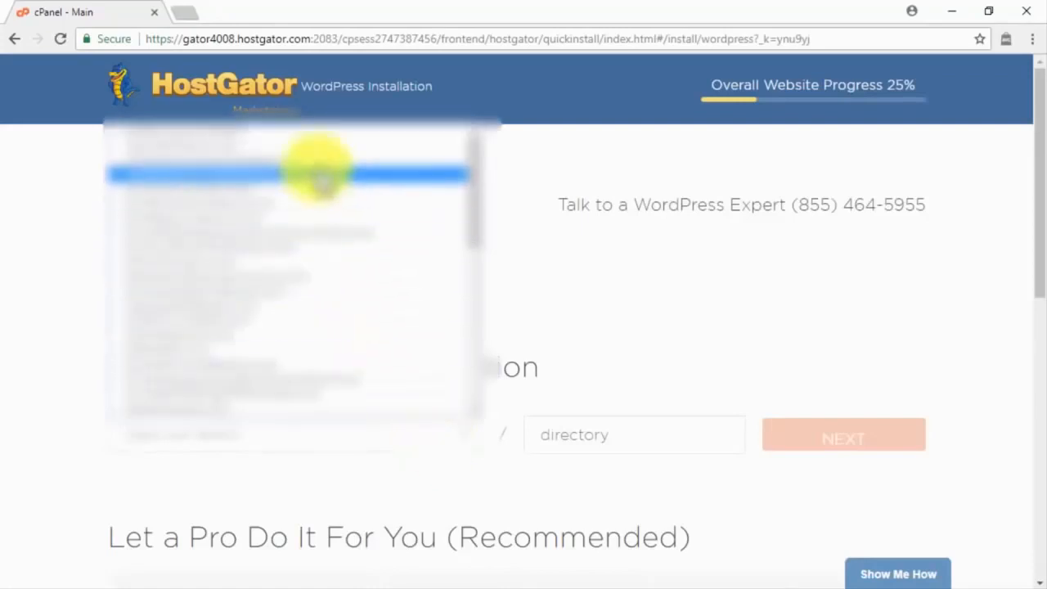
left_click(314, 159)
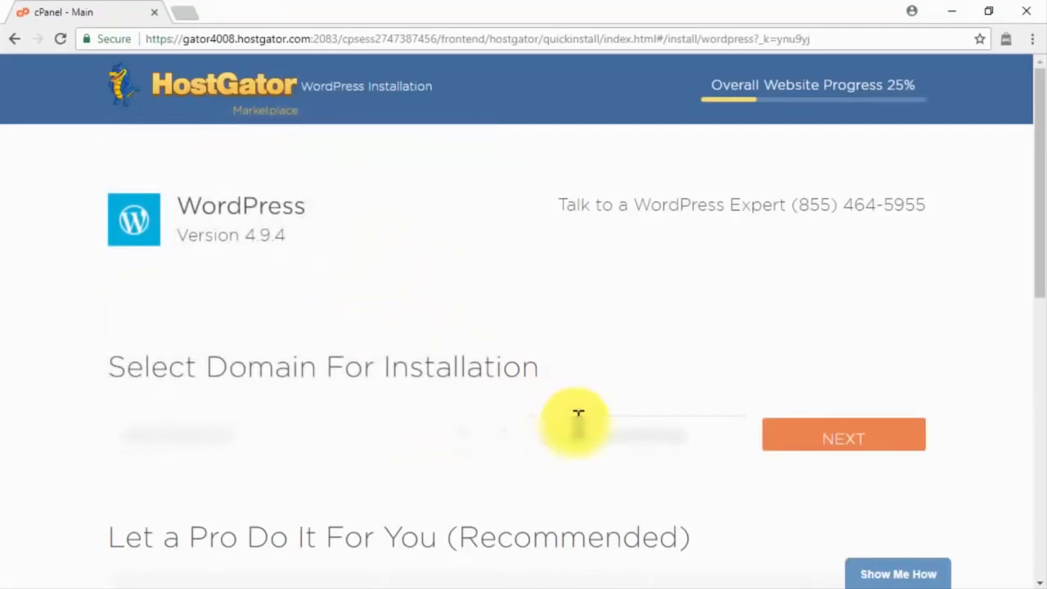
left_click(859, 435)
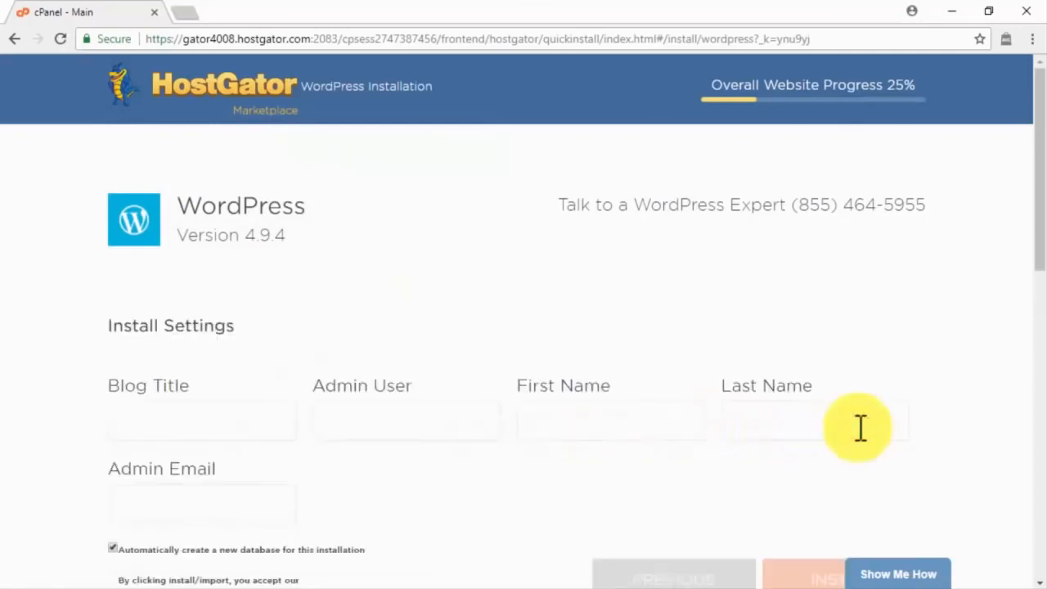
Step: Paste in the blog title and the admin username
left_click(268, 423)
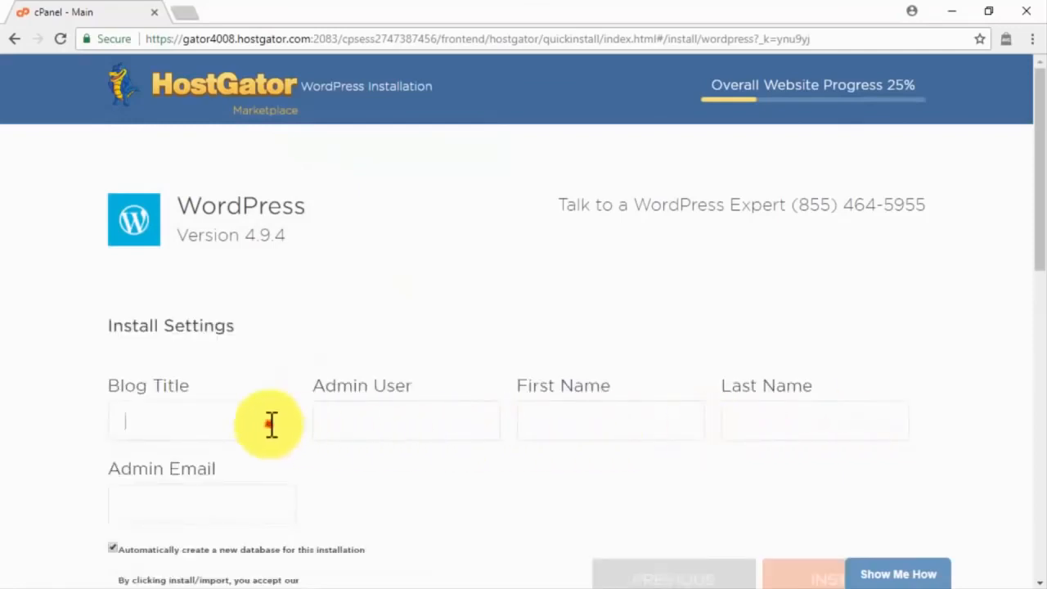
type("Abi's Team Blog")
left_click(325, 431)
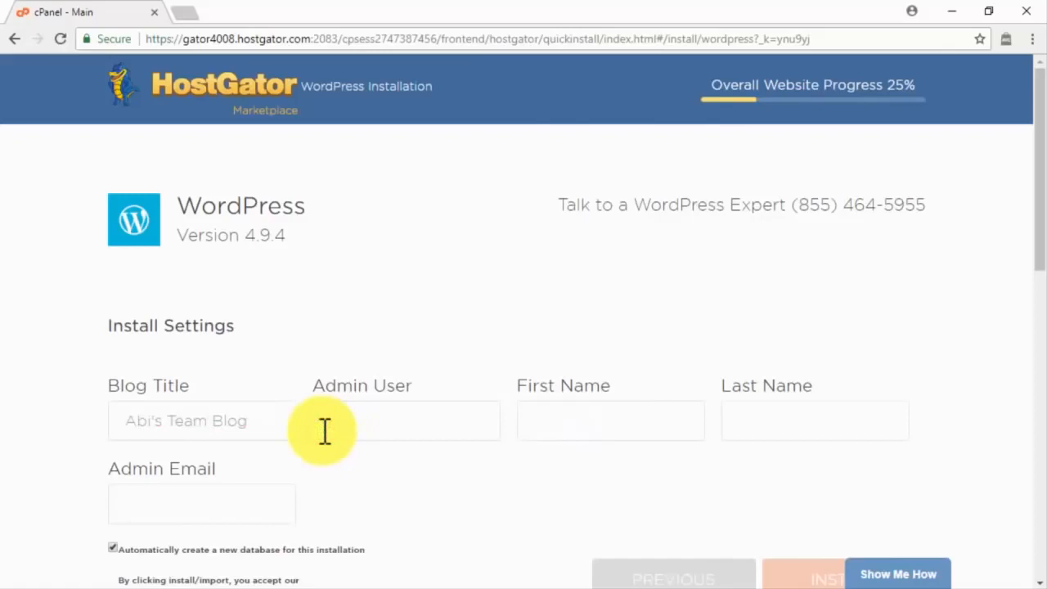
type("jamieas")
Step: Enter the admin's first name, last name and email, accept the terms, and install
left_click(555, 417)
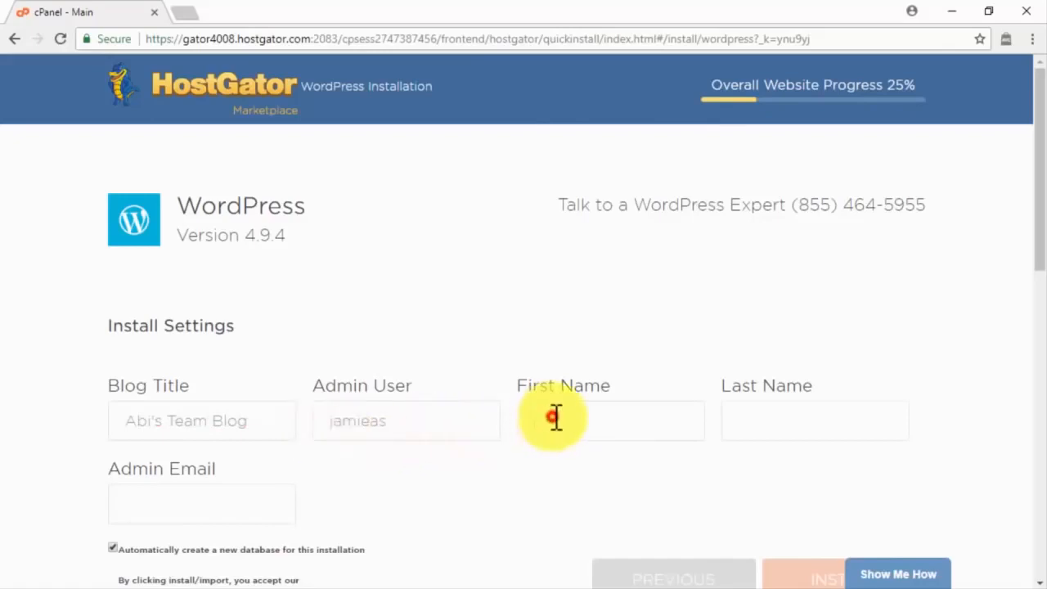
left_click(750, 413)
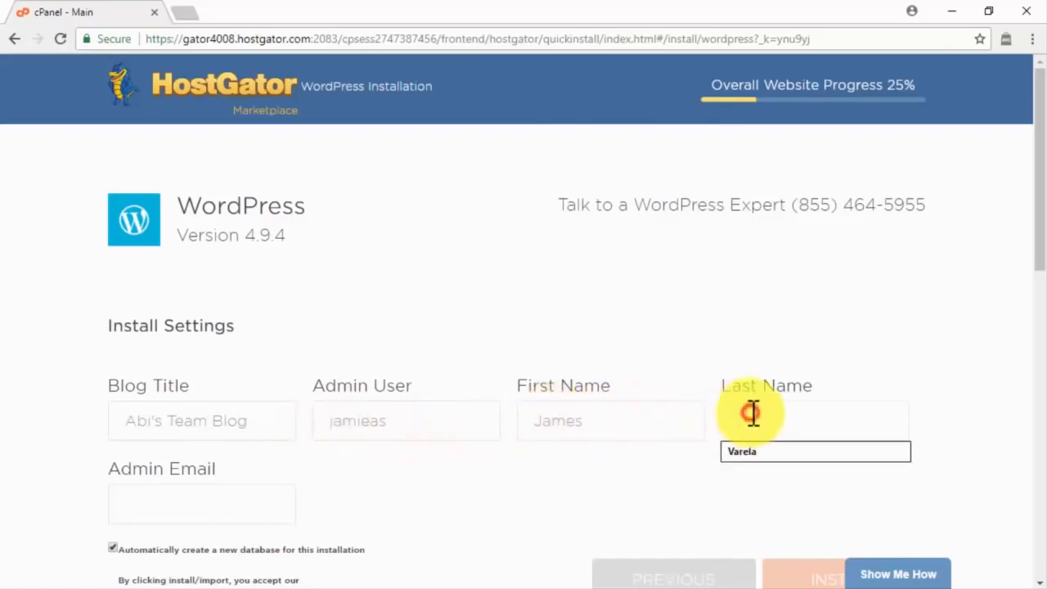
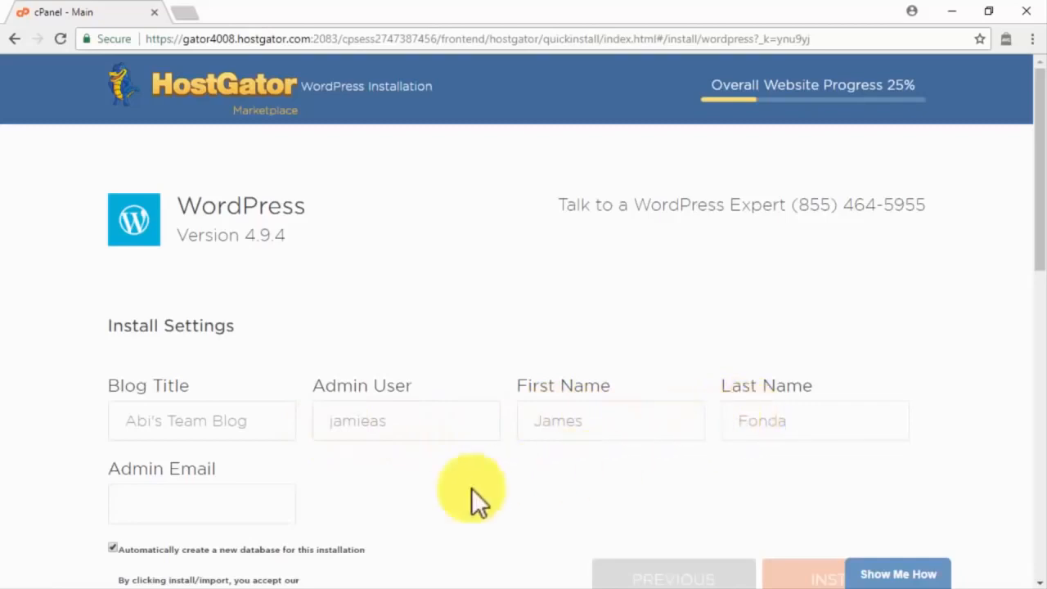
left_click(259, 507)
type("ja")
key("Down")
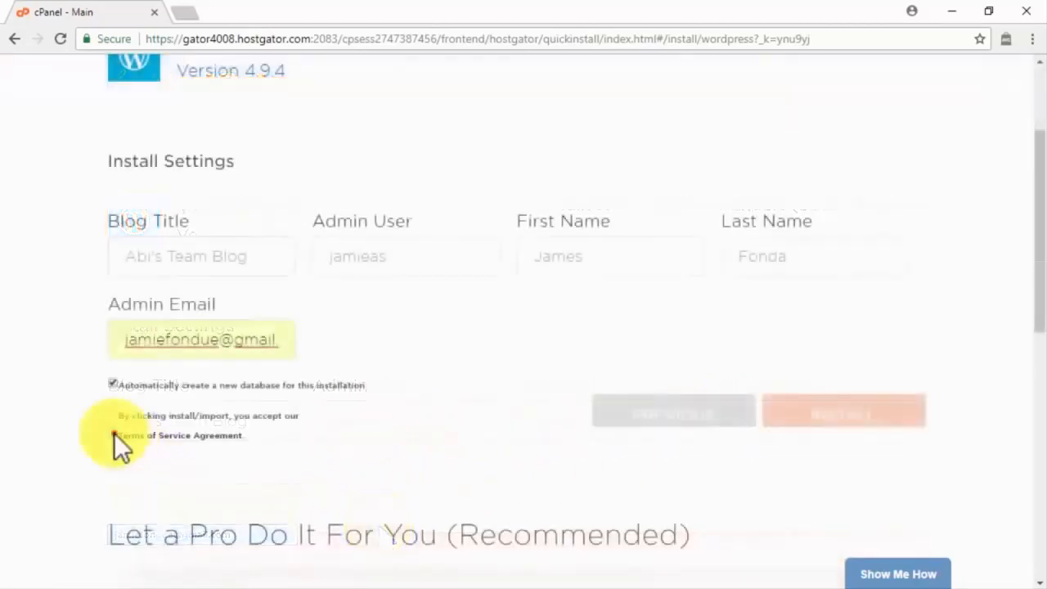
left_click(113, 433)
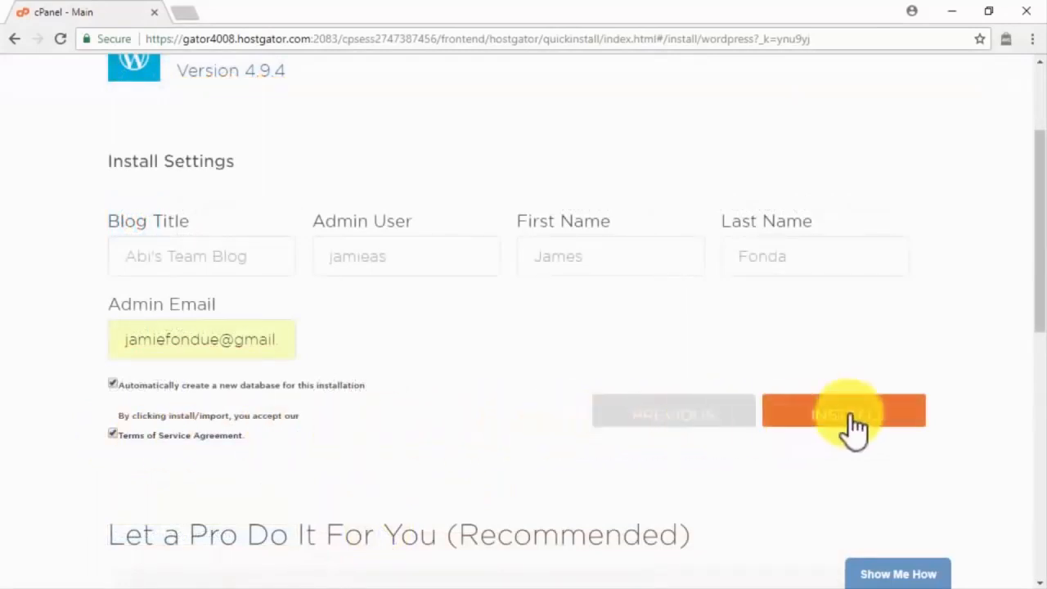
left_click(851, 418)
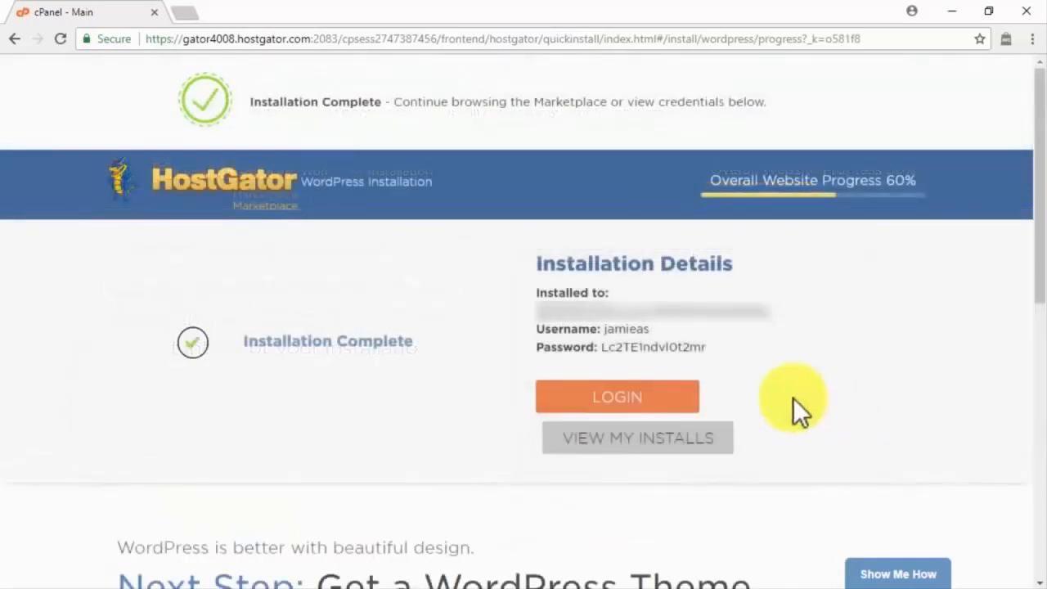
Step: Copy the generated credentials, then log in at wp-login with Remember Me ticked
left_click_drag(706, 348, 513, 328)
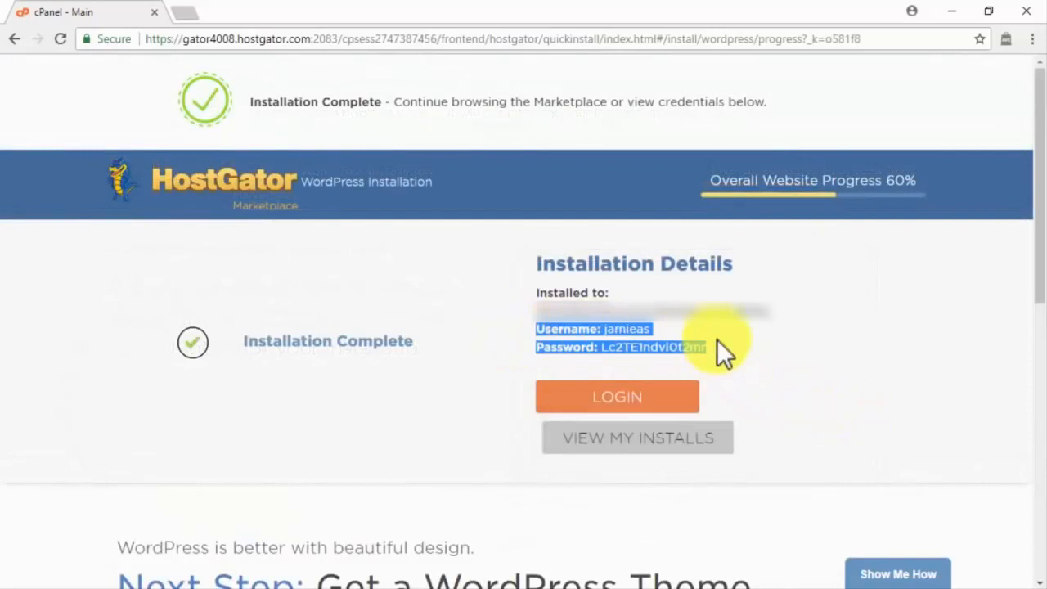
left_click(642, 408)
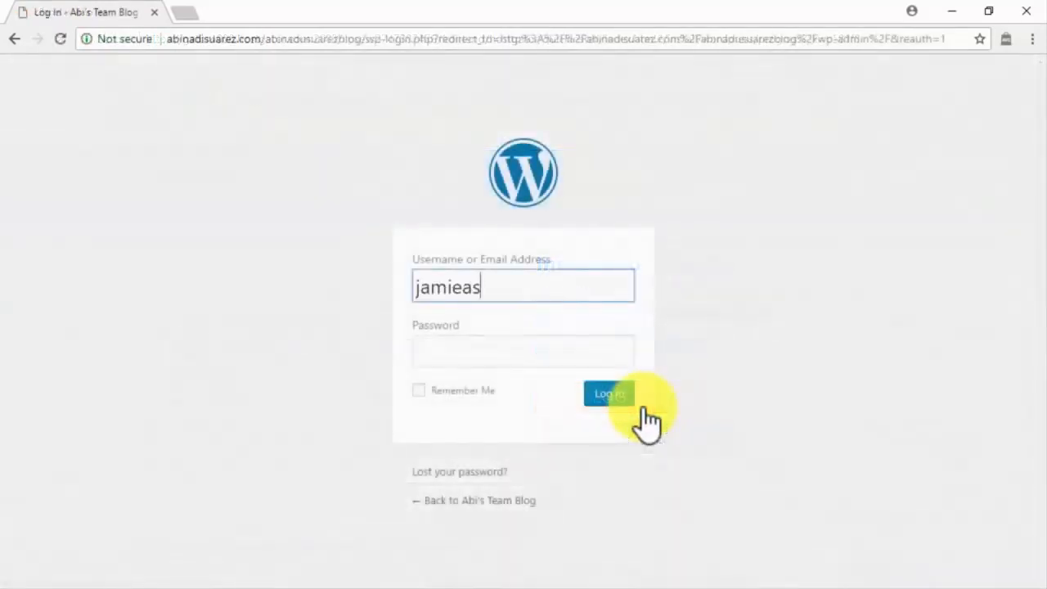
left_click(603, 355)
type("•••••••••••••••")
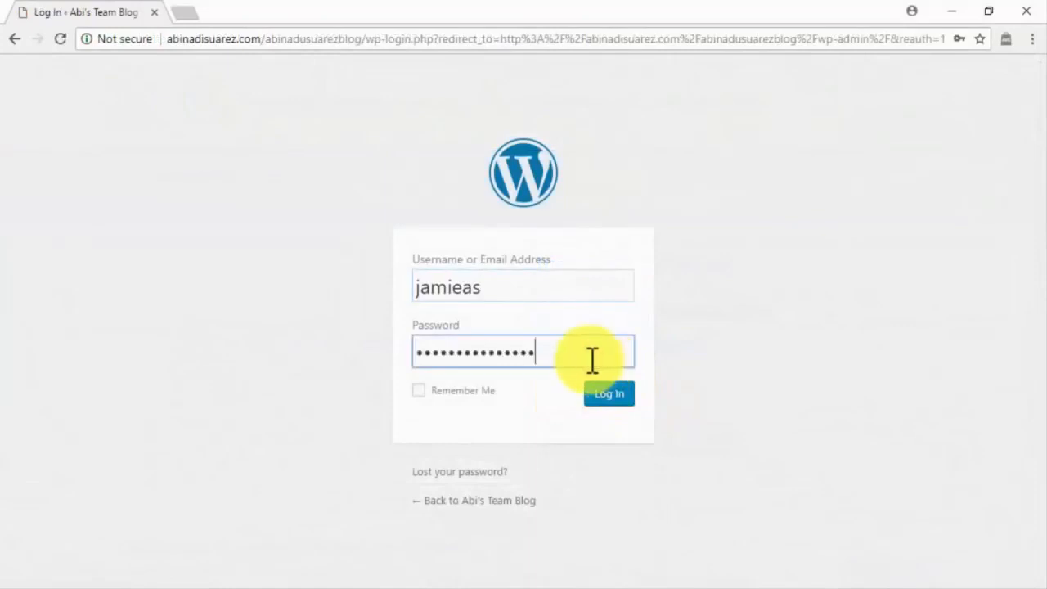
left_click(418, 390)
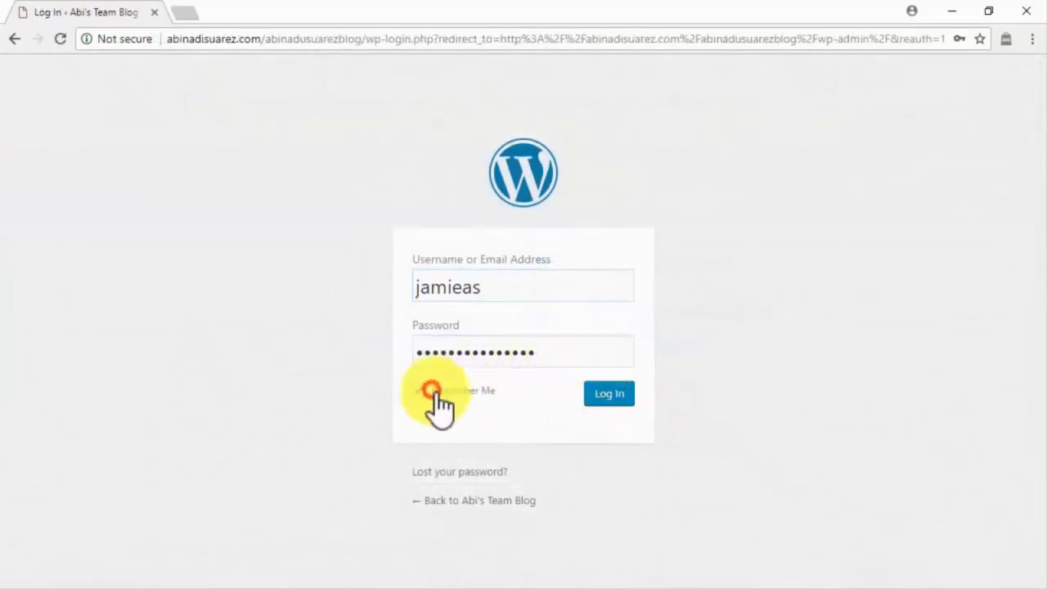
left_click(603, 393)
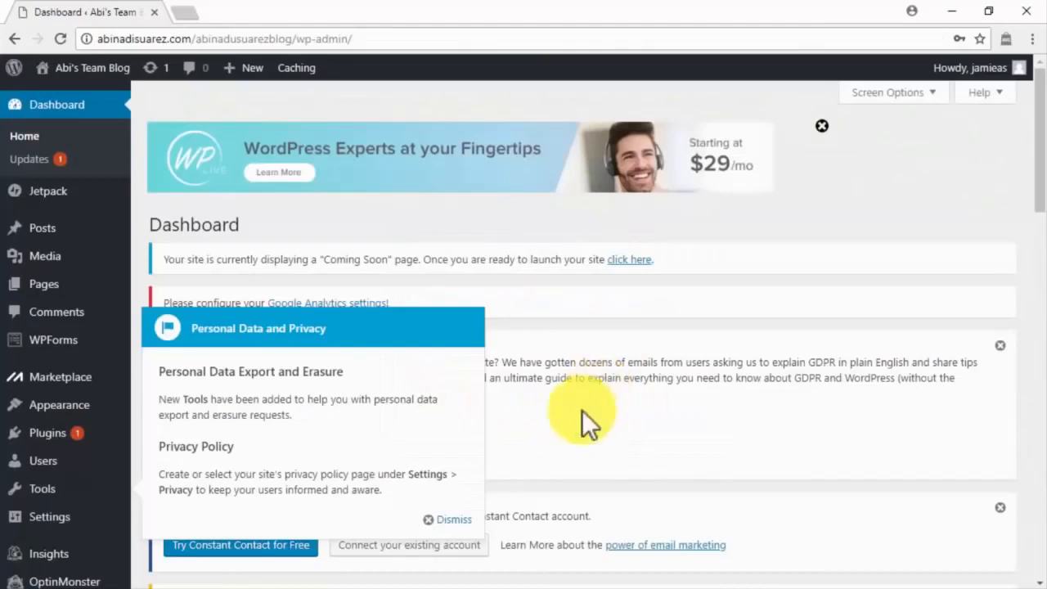
Step: Dismiss the privacy notice, launch the site out of Coming Soon mode, and start a new page
left_click(451, 518)
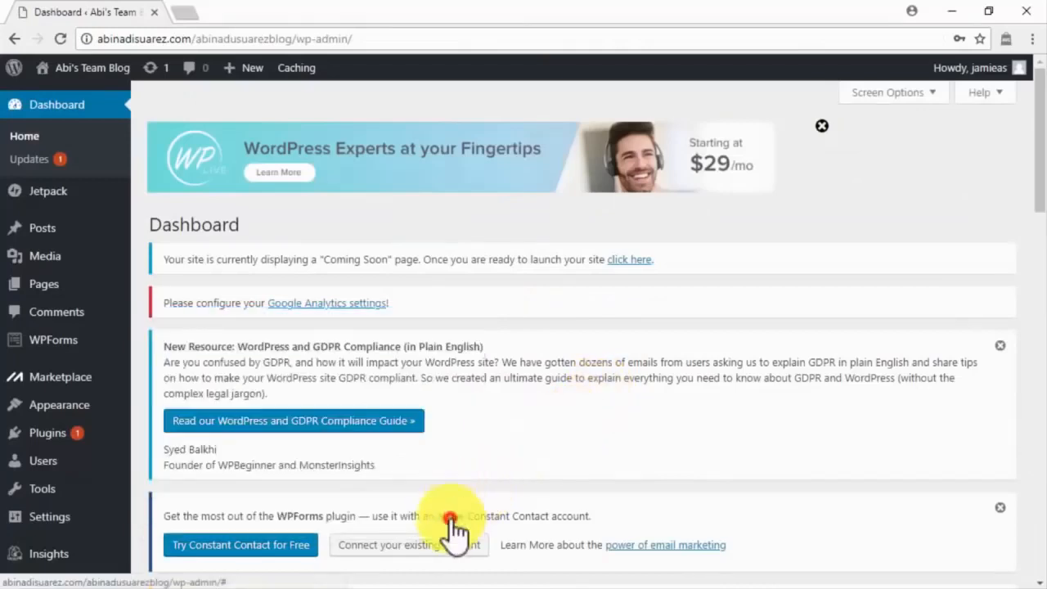
left_click(631, 260)
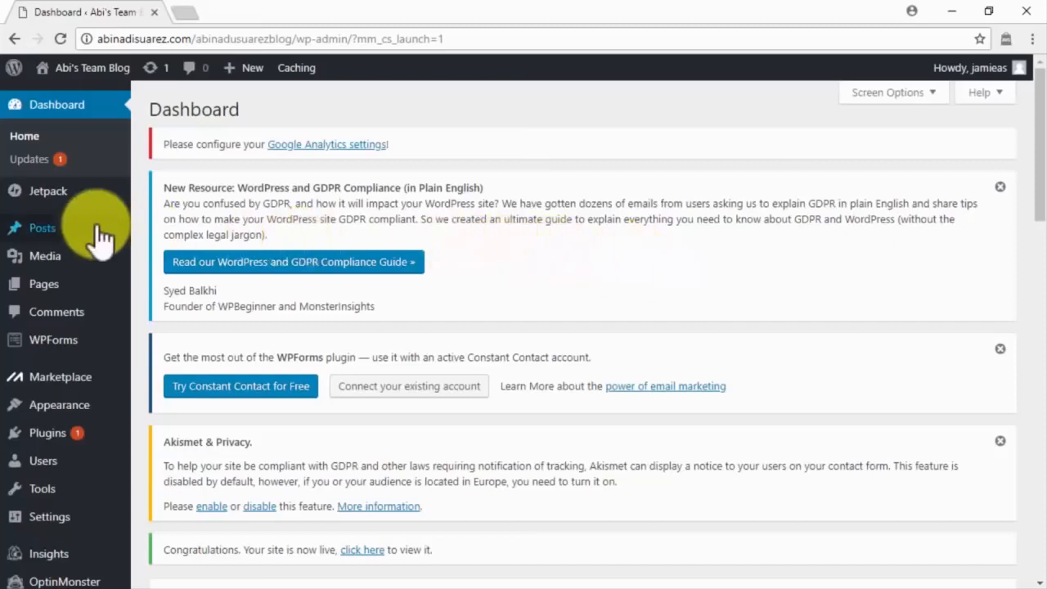
mouse_move(103, 285)
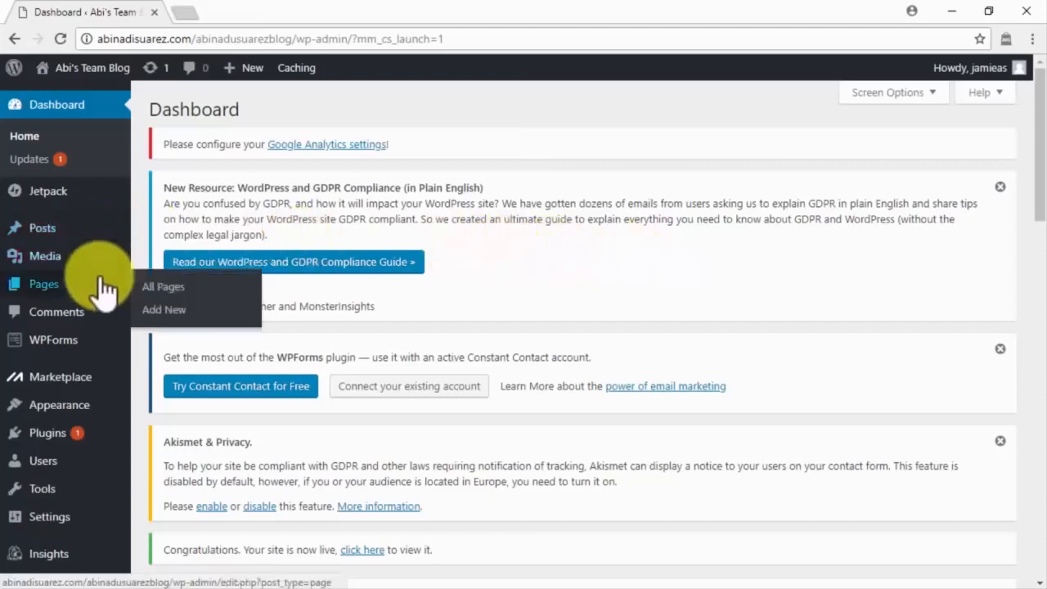
left_click(165, 310)
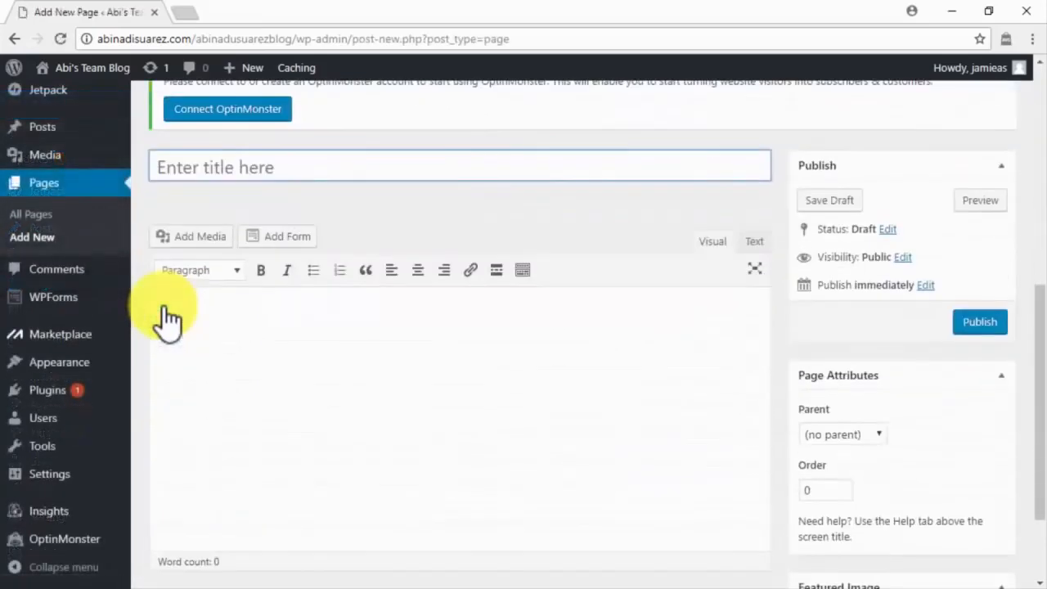
Step: Publish a page titled 'About' with the pasted welcome text
type("About")
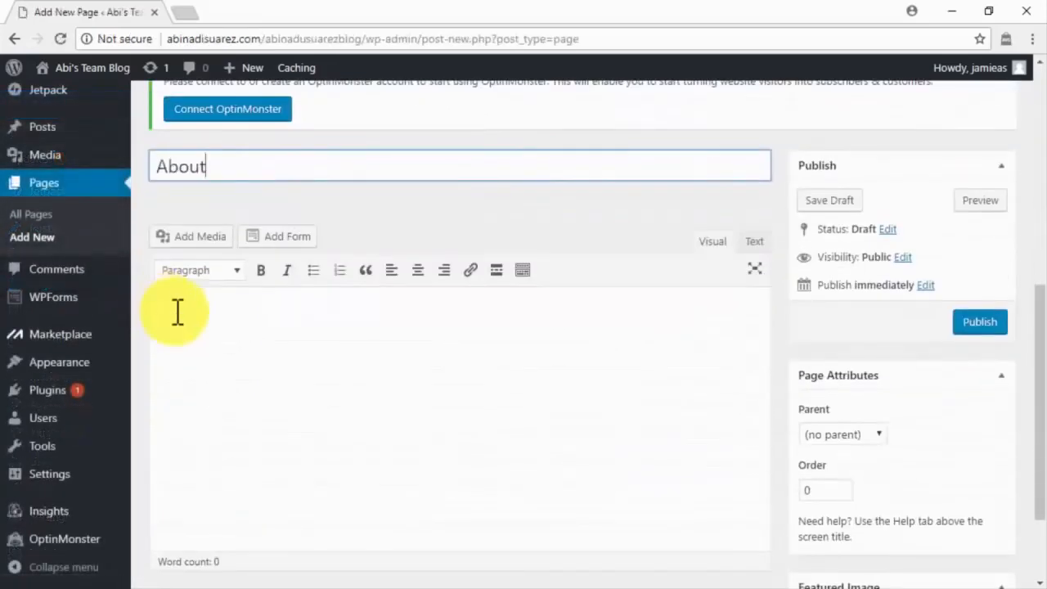
left_click(166, 305)
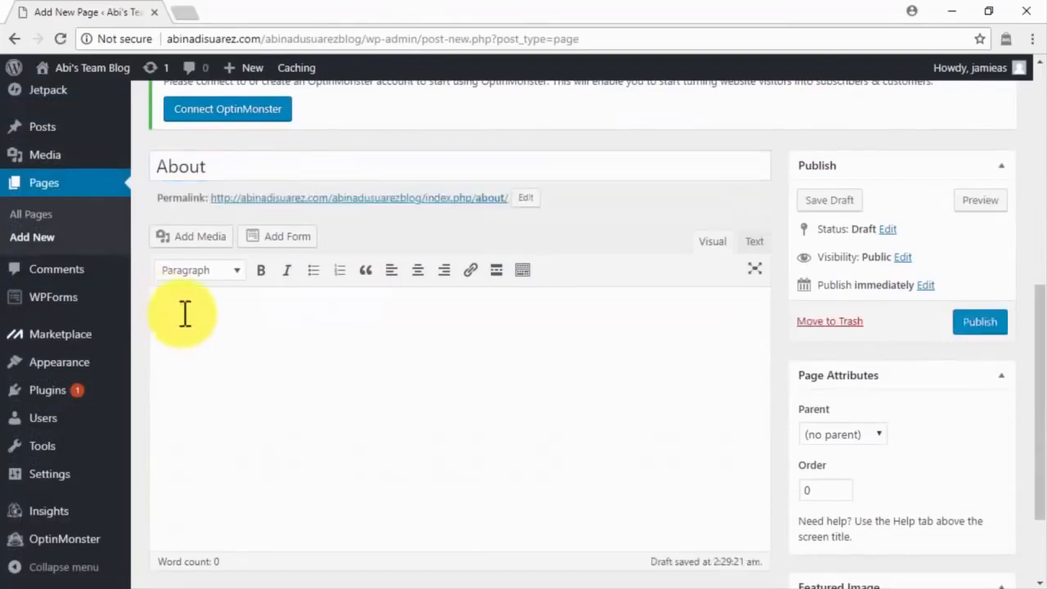
key("ctrl+v")
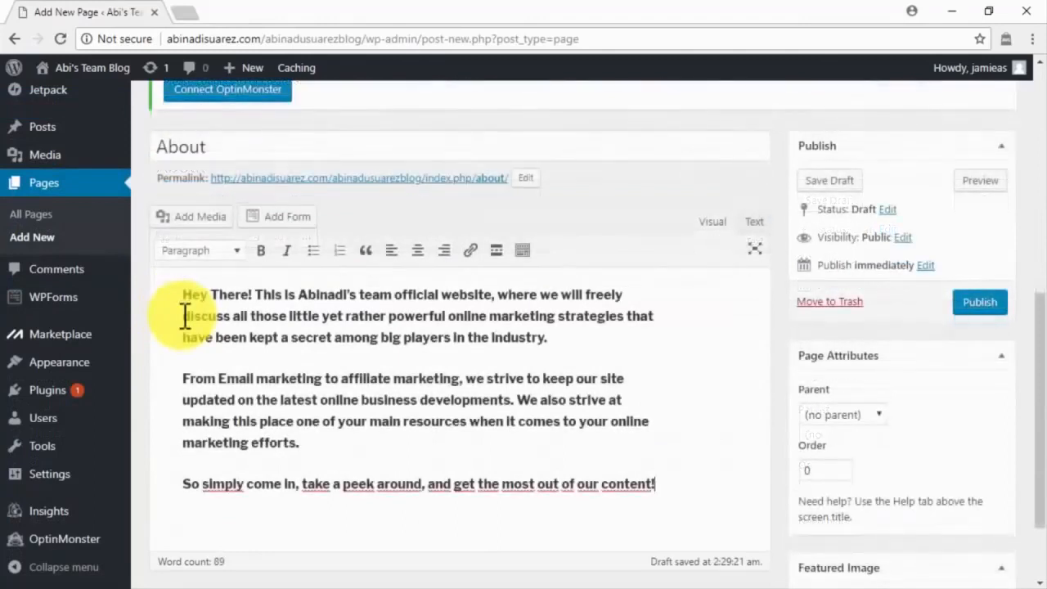
left_click(981, 307)
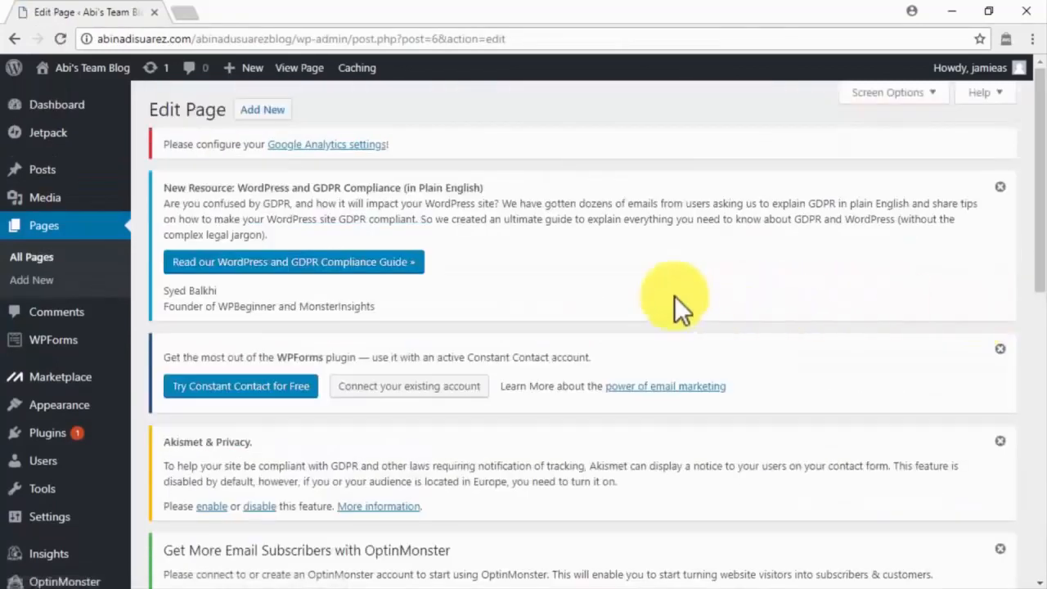
Step: Start another new page and begin titling it 'Contact'
left_click(67, 286)
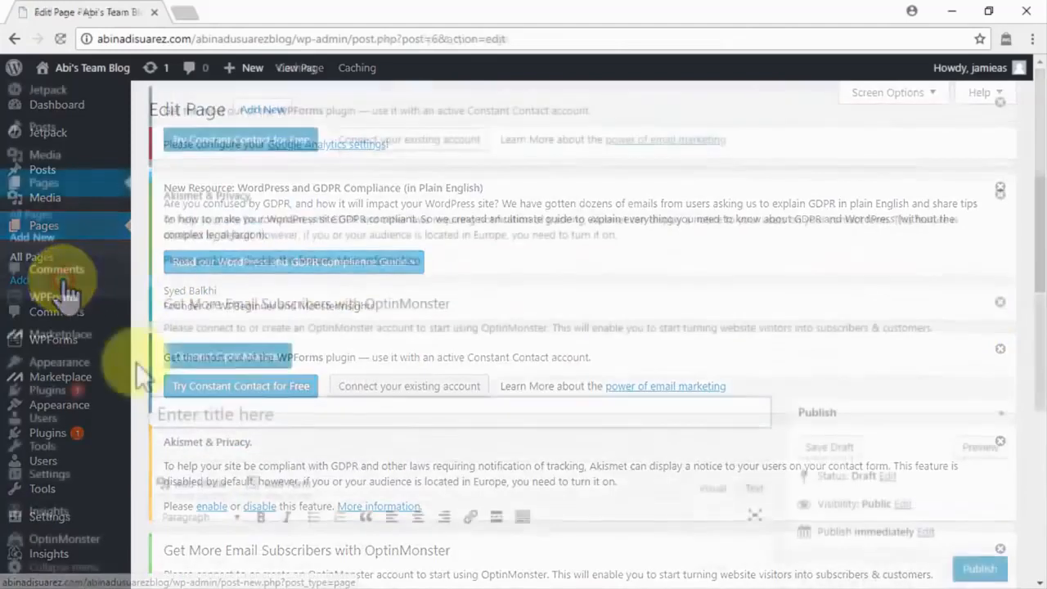
scroll(136, 362, "down", 5)
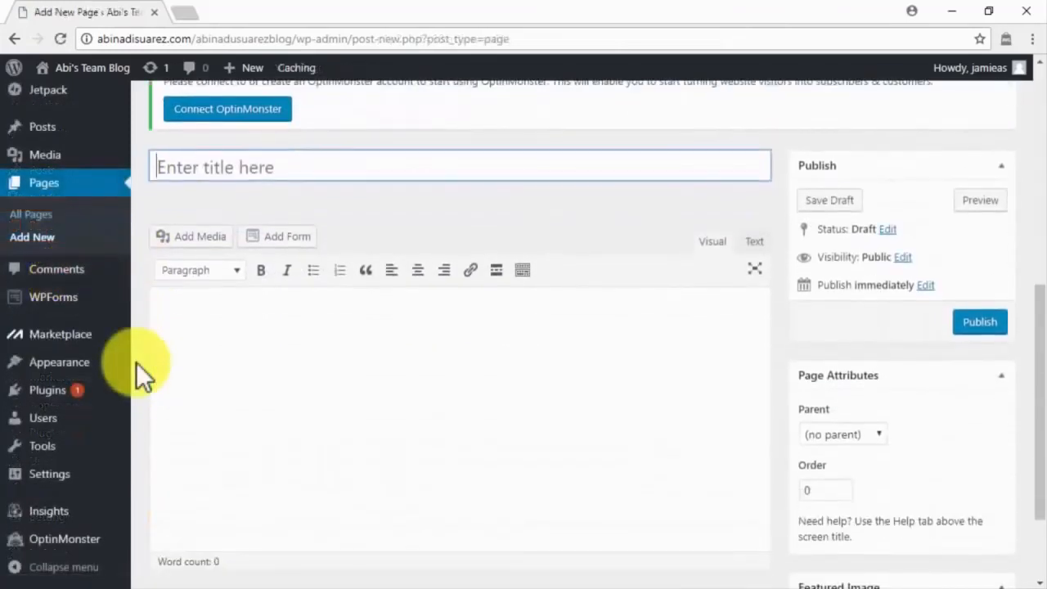
type("Contact")
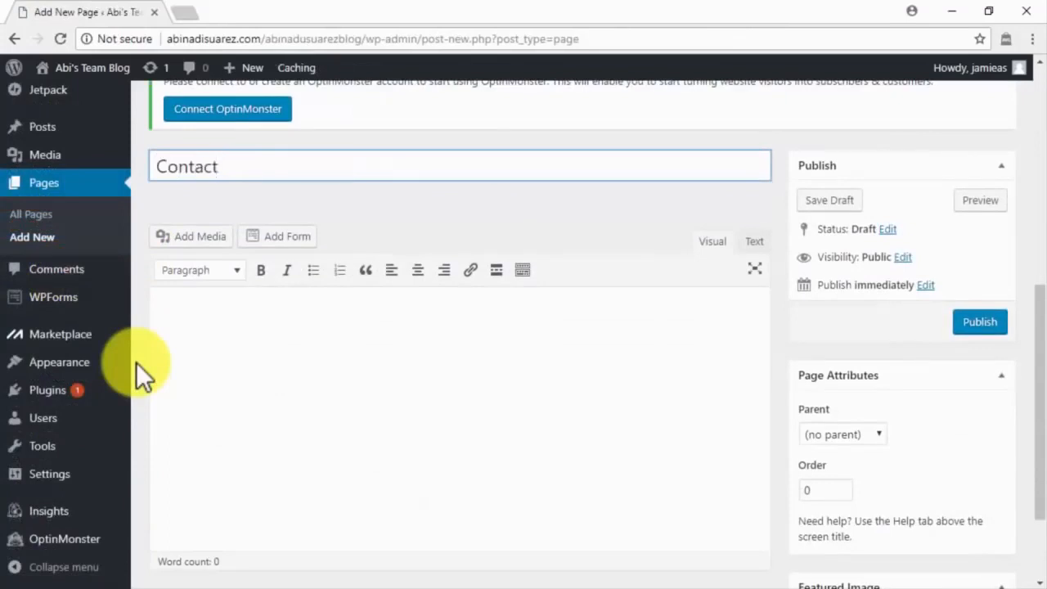
Step: Paste the contact text, insert the Simple Contact Form, and publish the Contact page
left_click(177, 357)
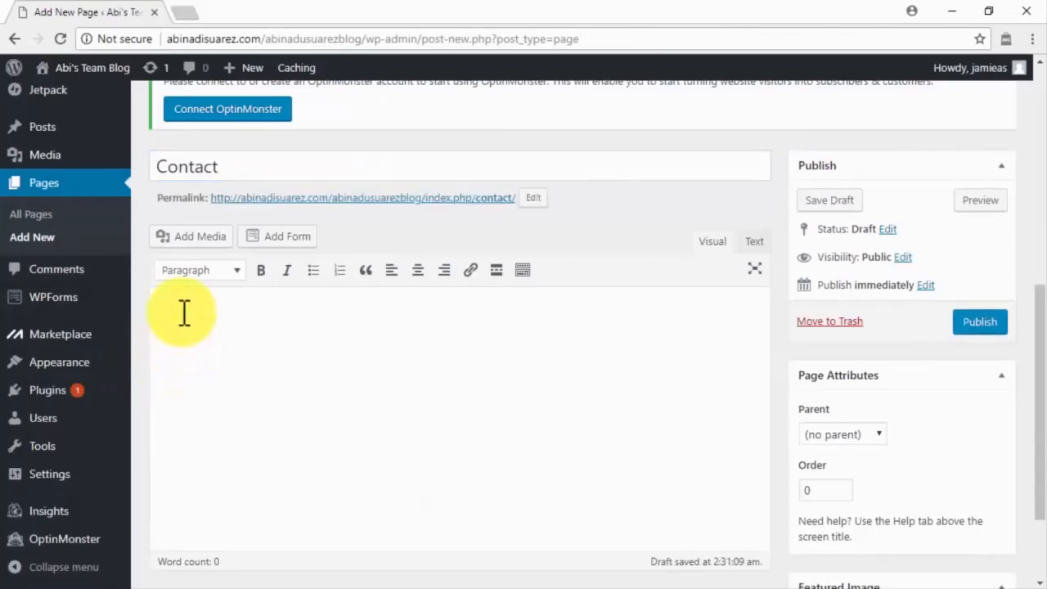
key("ctrl+v")
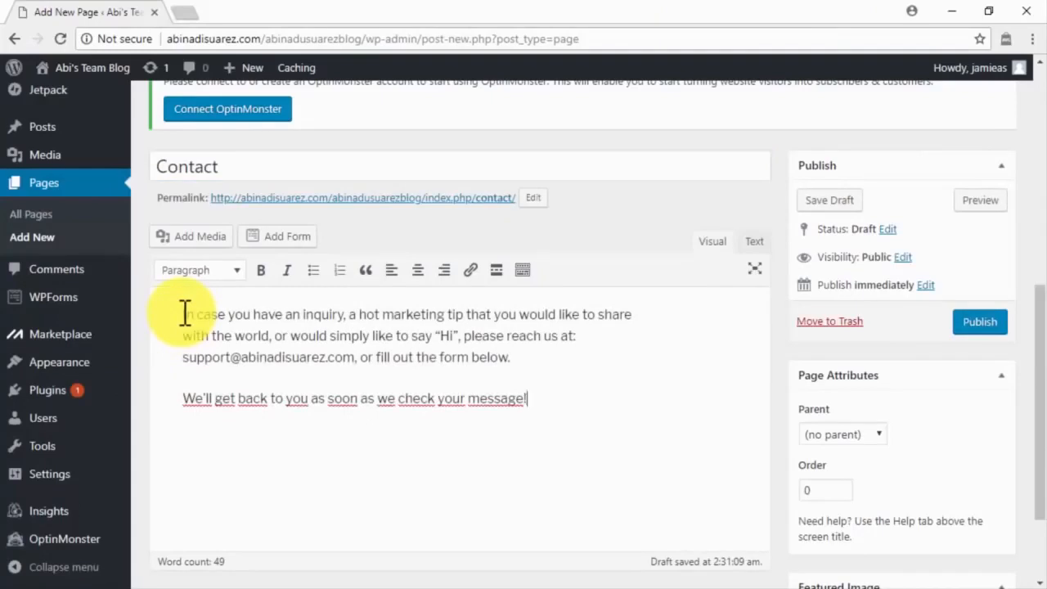
left_click(284, 237)
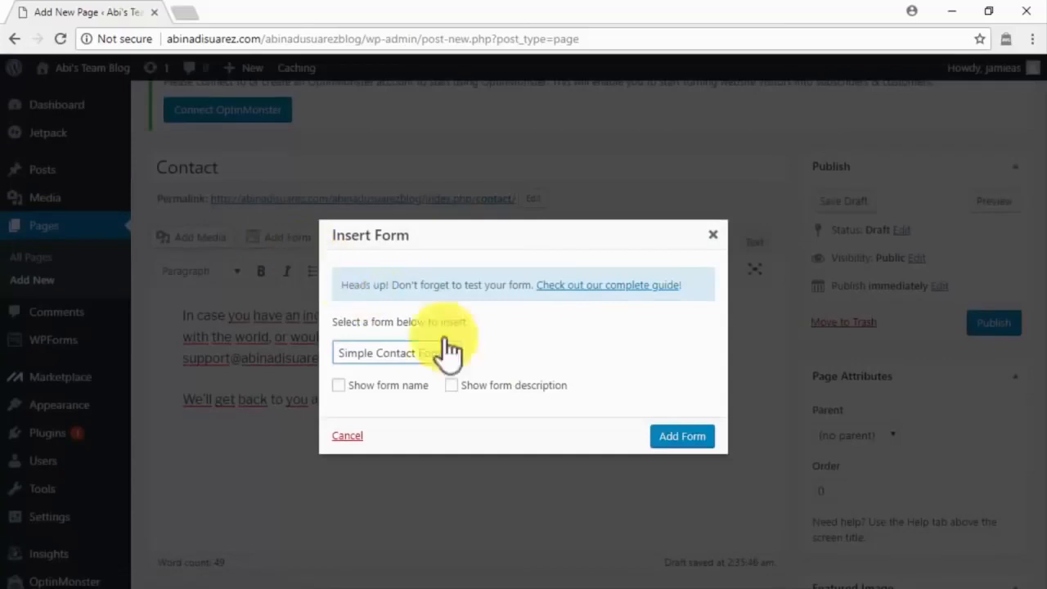
left_click(679, 436)
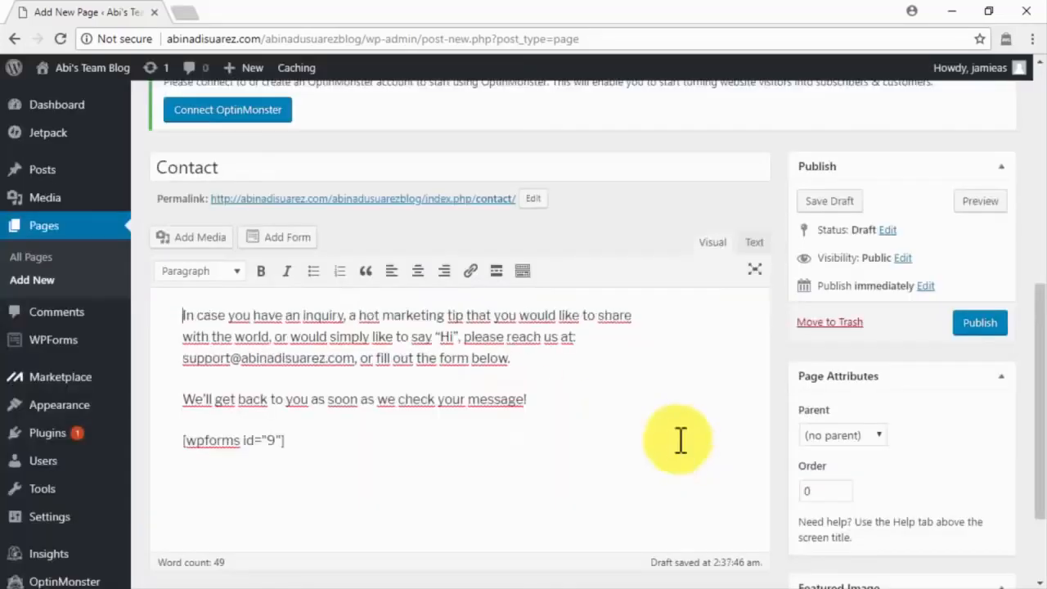
left_click(970, 325)
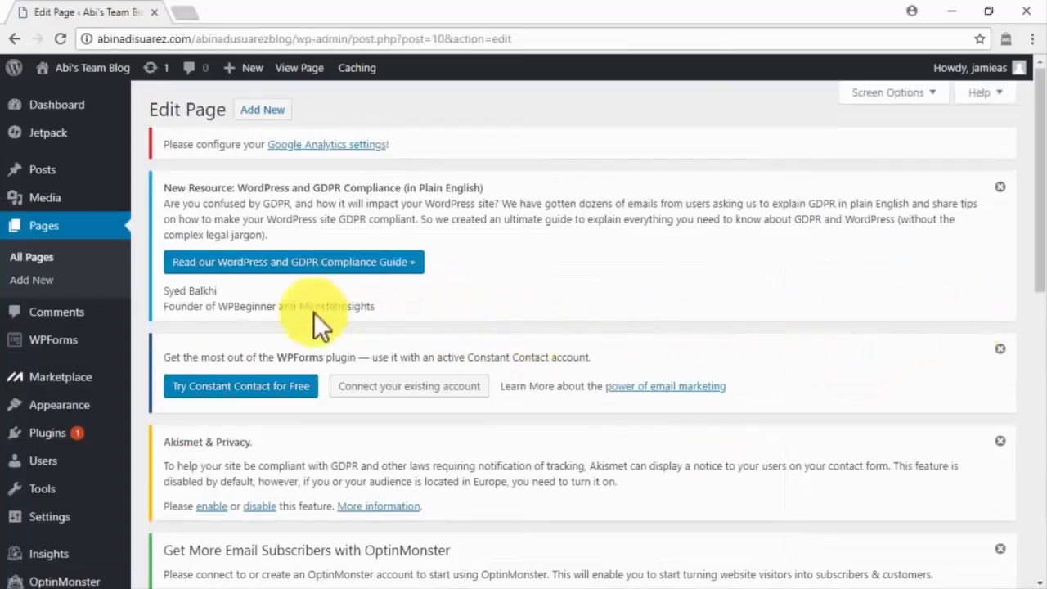
Step: Create a new page titled 'Privacy Policy'
left_click(77, 287)
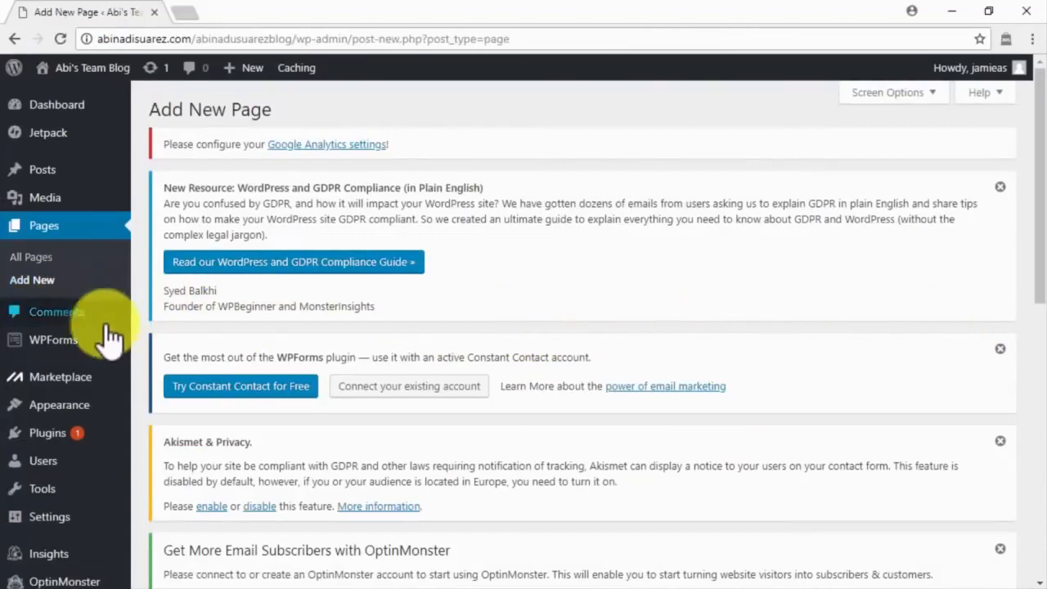
scroll(131, 363, "down", 3)
mouse_move(132, 364)
scroll(135, 365, "down", 2)
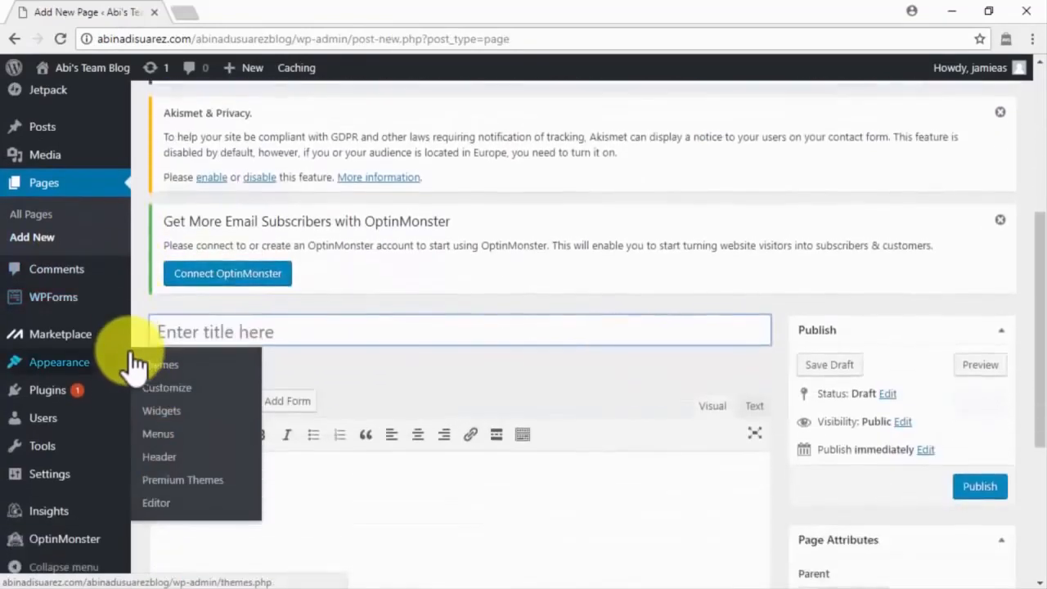
left_click(215, 252)
type("Privacy Policy")
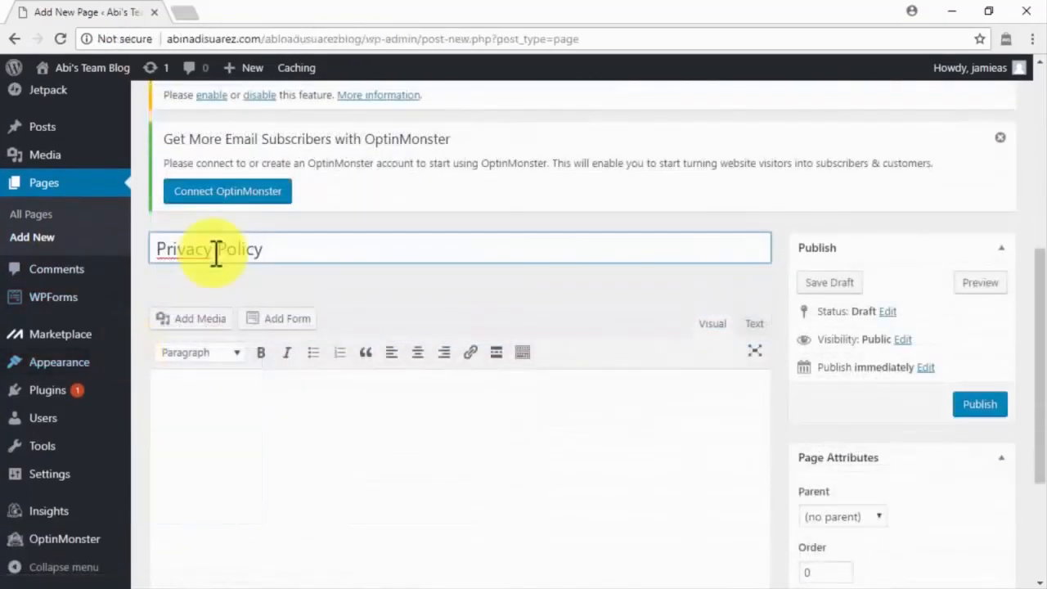
Step: Add the privacy policy text on log files, cookies and DART cookies, review it, and publish
left_click(204, 399)
scroll(203, 398, "down", 1)
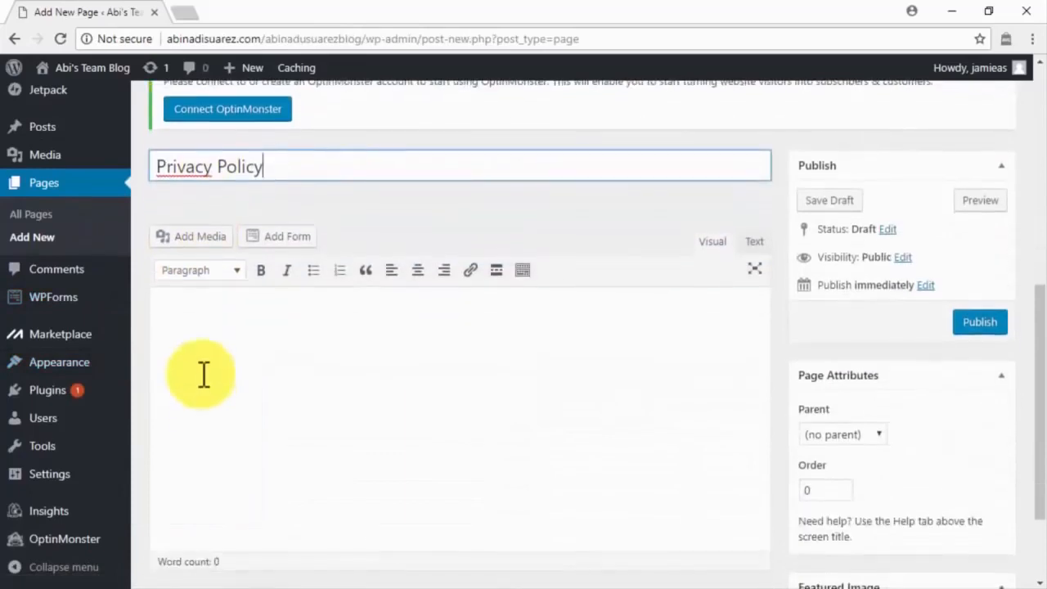
left_click(206, 319)
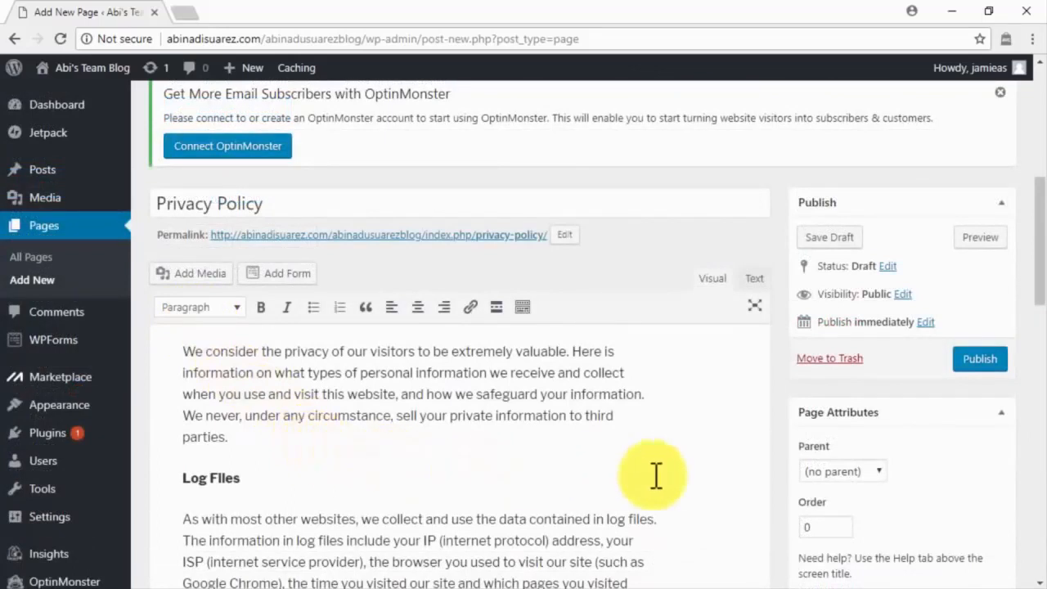
scroll(691, 474, "down", 2)
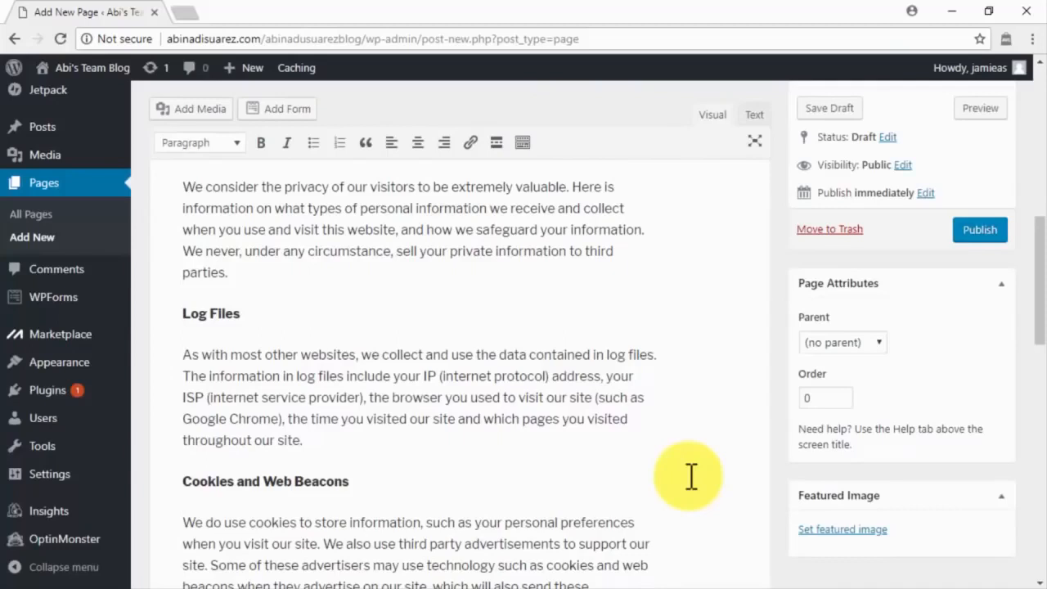
scroll(691, 476, "down", 3)
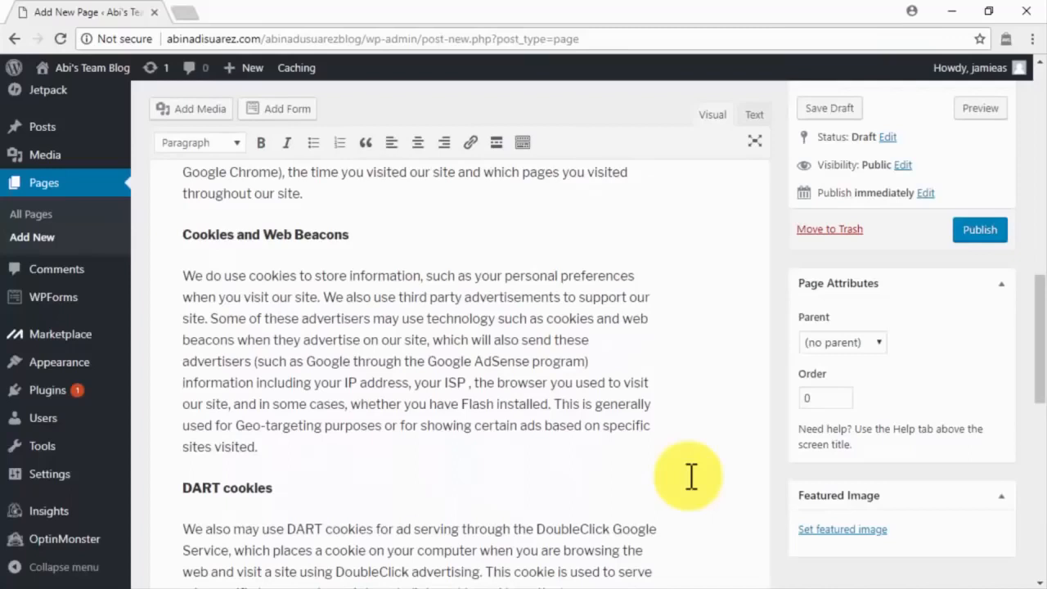
scroll(691, 476, "down", 1)
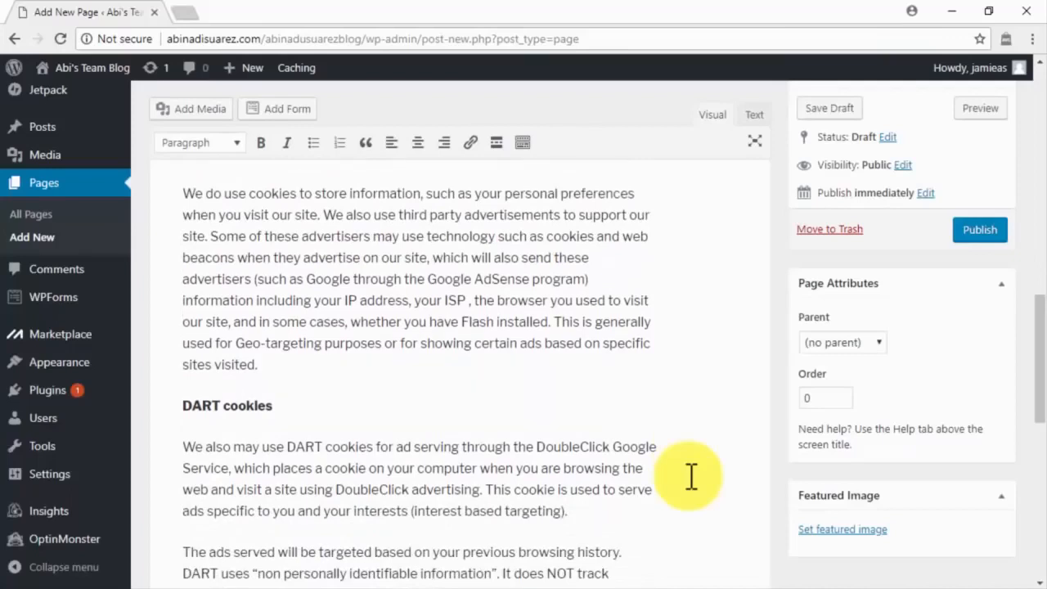
scroll(691, 476, "down", 3)
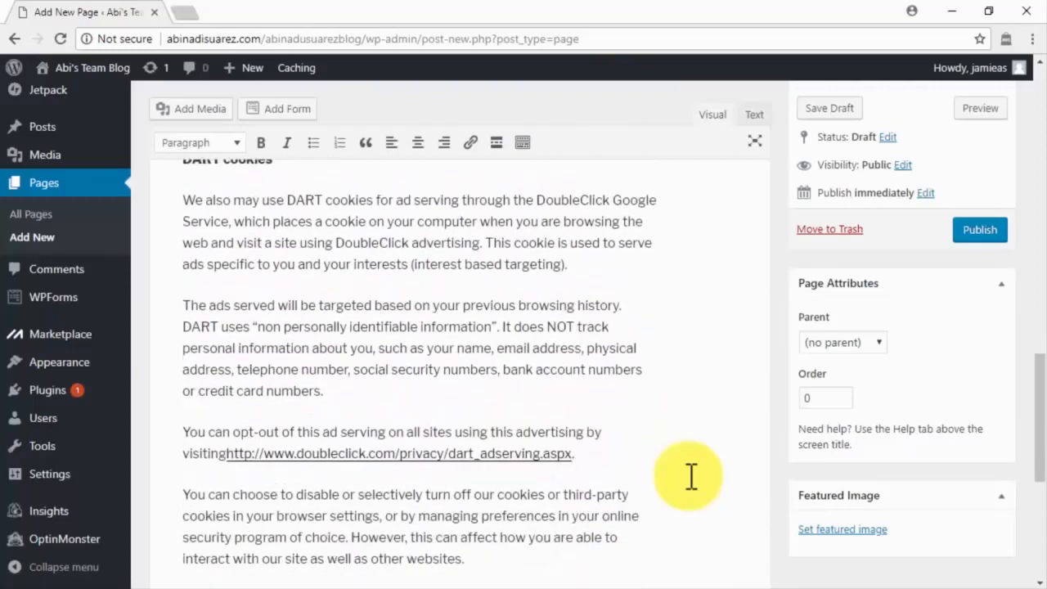
scroll(691, 476, "down", 3)
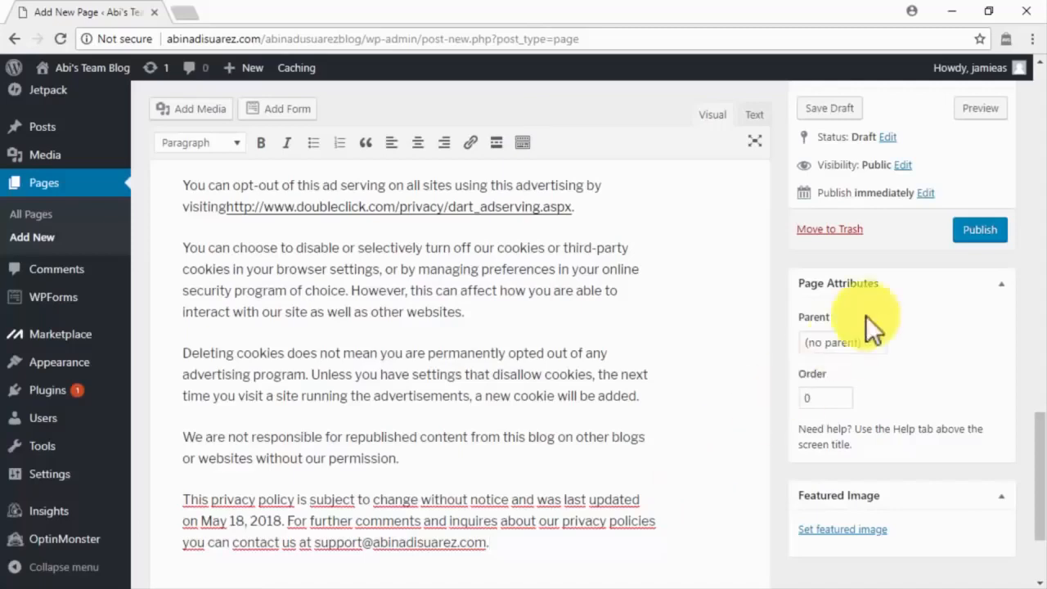
left_click(965, 233)
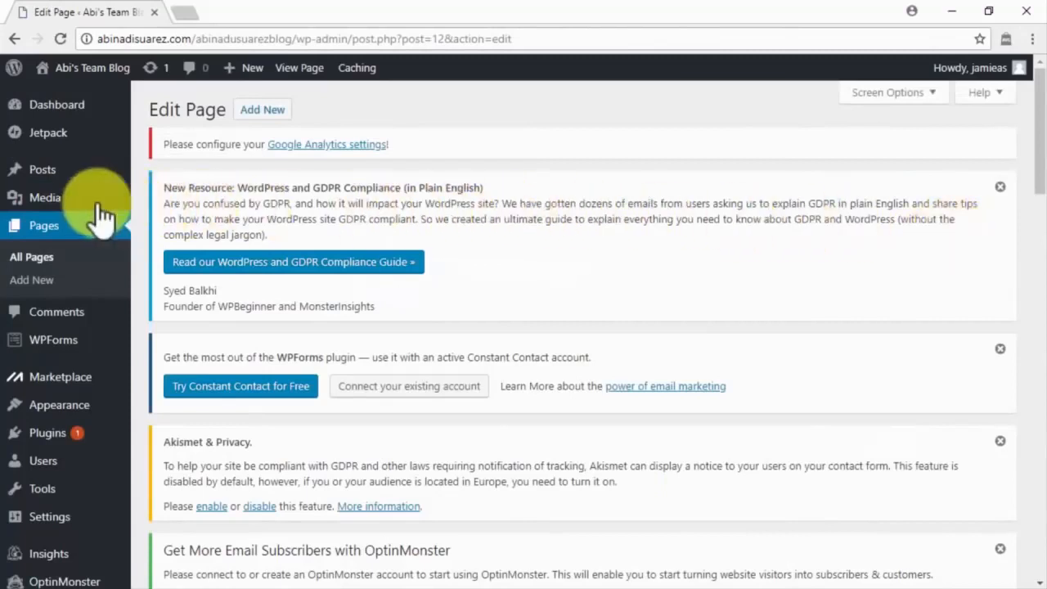
Step: Start a new post titled 'Viral Marketing Content. How Does It Work?' and add its body text
mouse_move(70, 174)
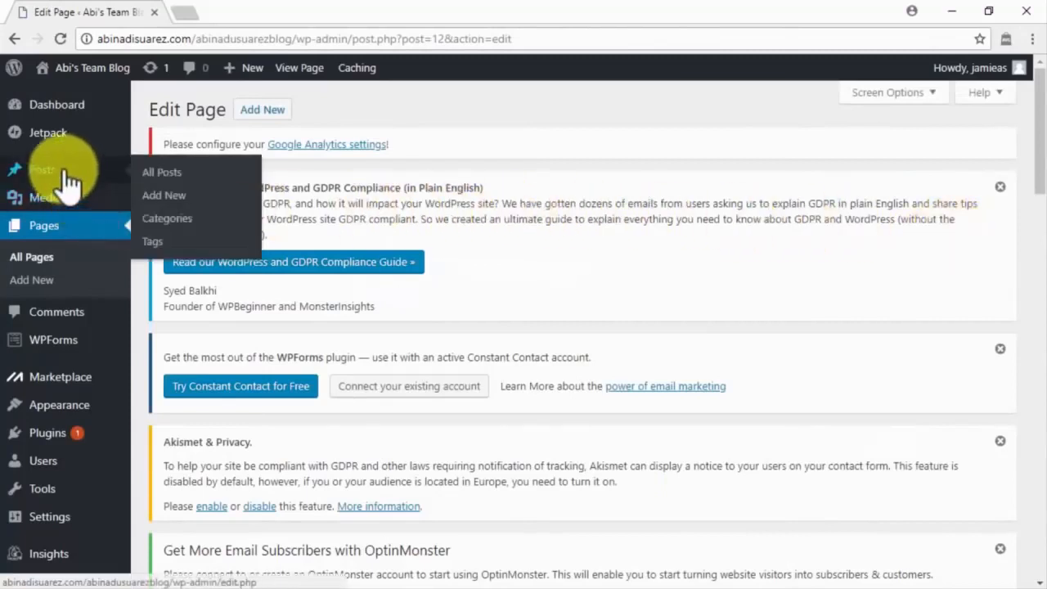
left_click(165, 196)
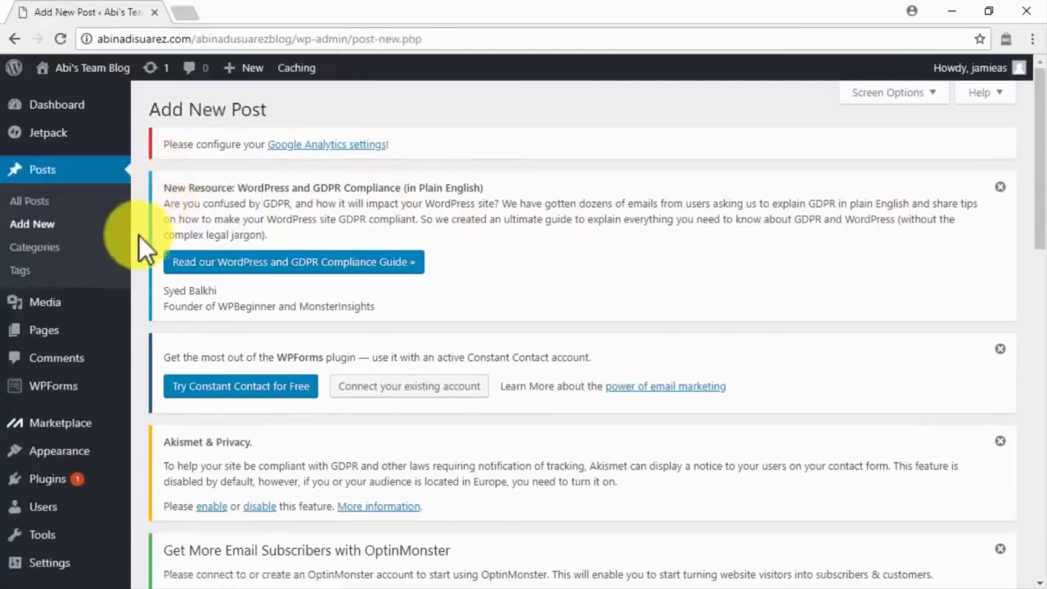
scroll(138, 235, "down", 5)
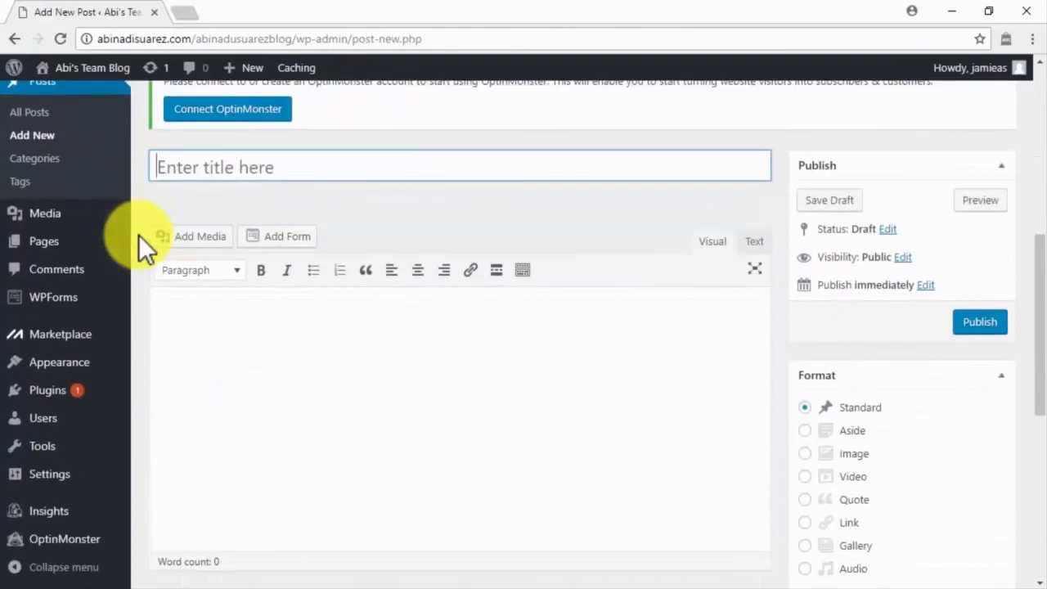
left_click(186, 312)
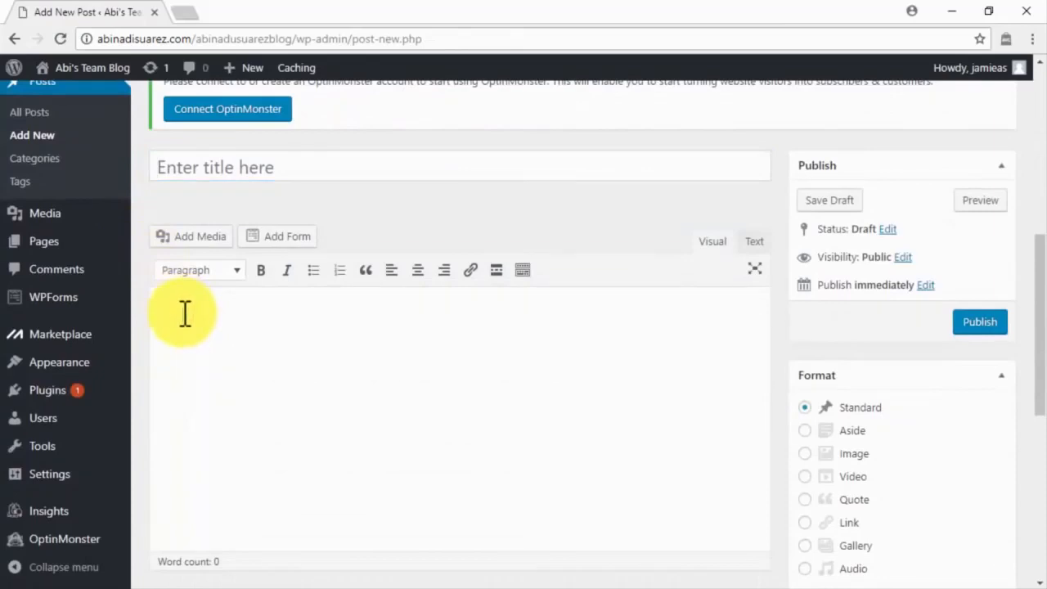
left_click(288, 169)
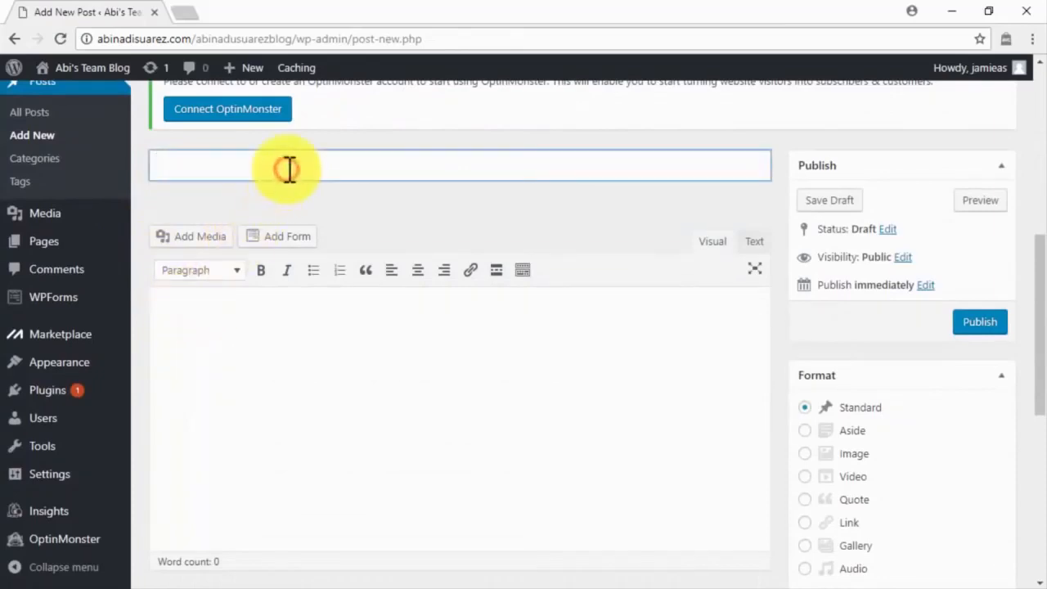
type("Viral Marketing Content. How Does It Work?")
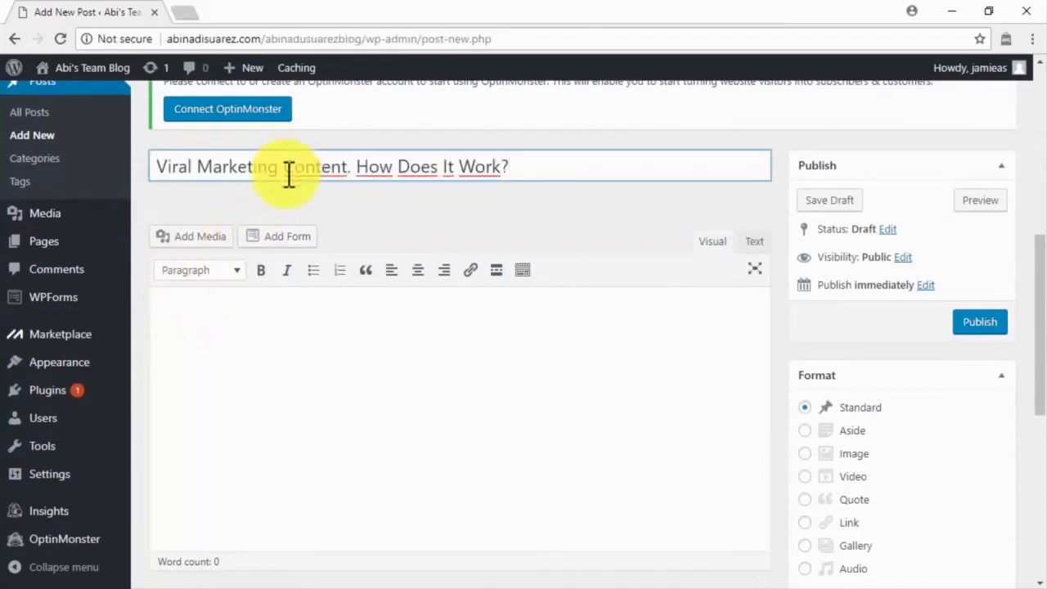
left_click(247, 319)
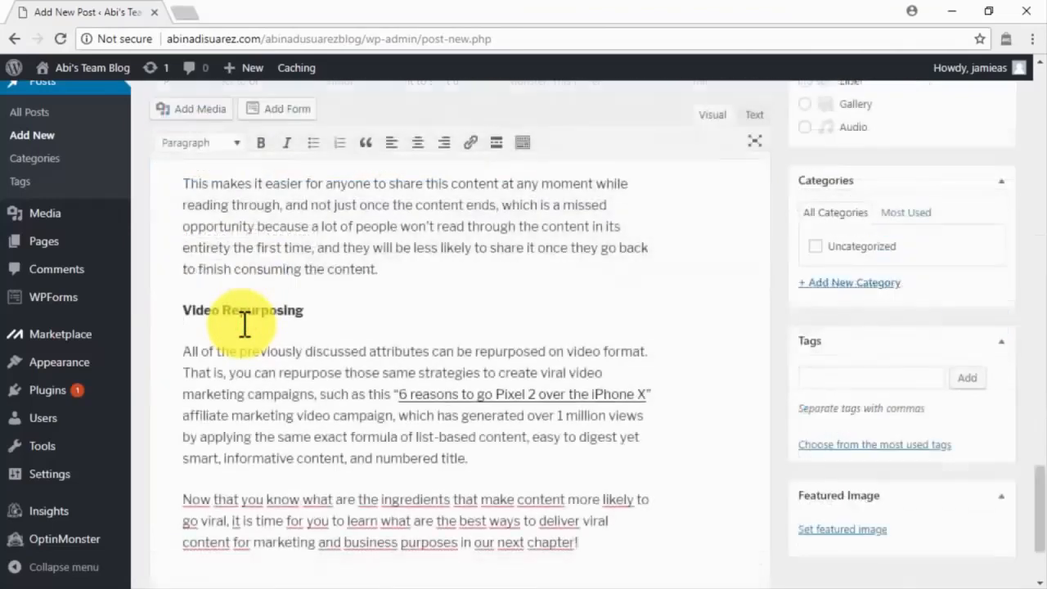
scroll(245, 324, "down", 2)
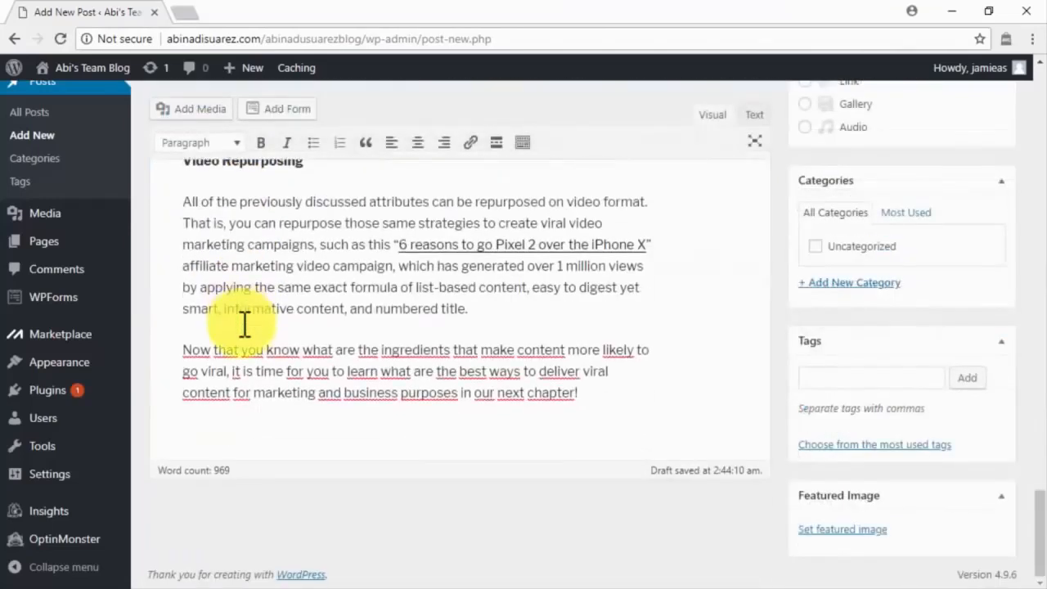
scroll(244, 325, "up", 15)
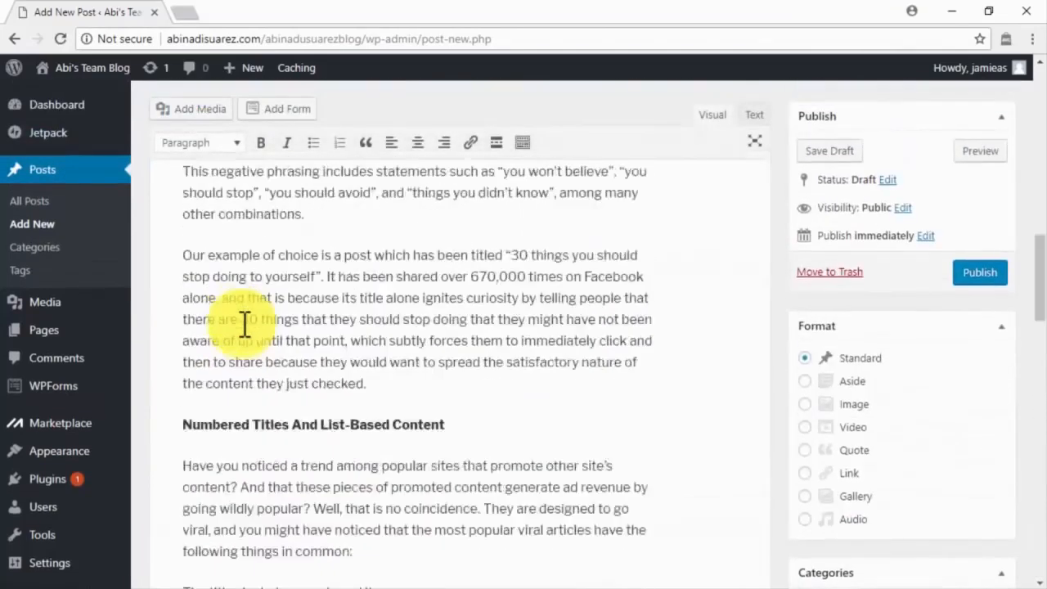
scroll(245, 322, "up", 8)
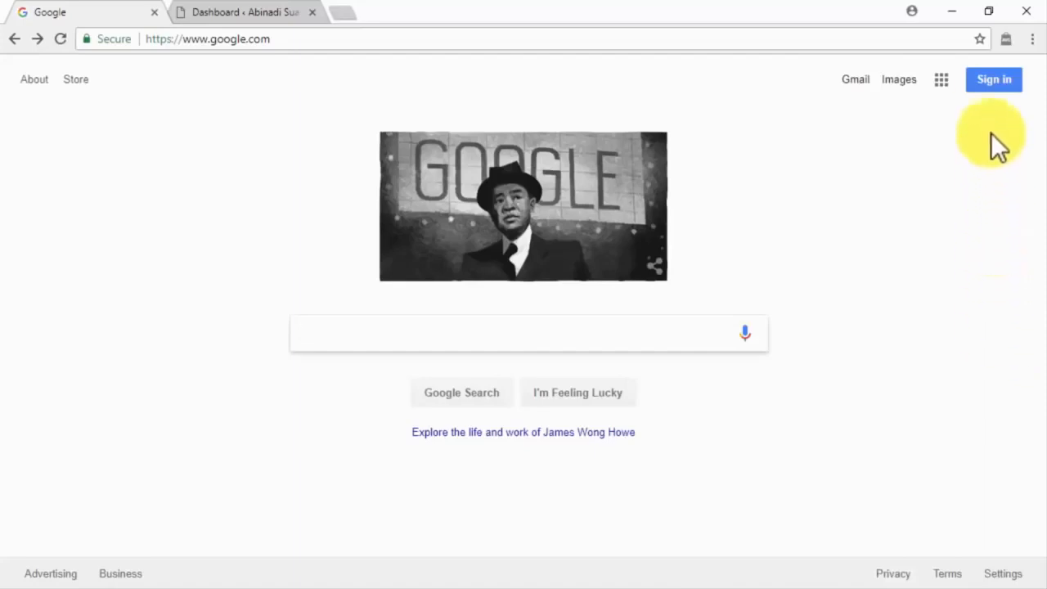
Step: Sign in to the Google account, then paste the AdSense web address into the address bar
left_click(989, 81)
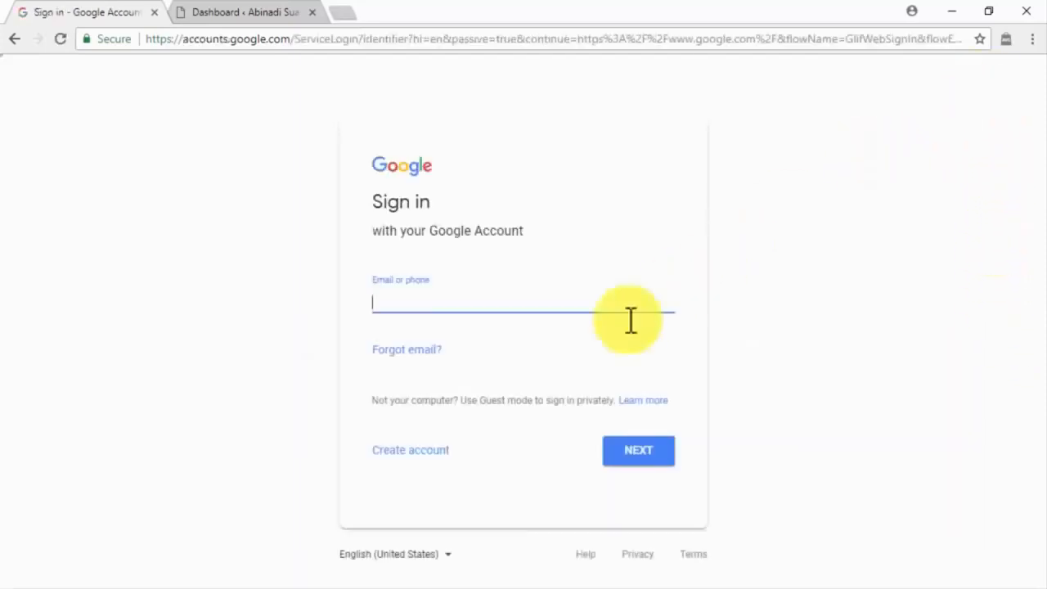
left_click(439, 454)
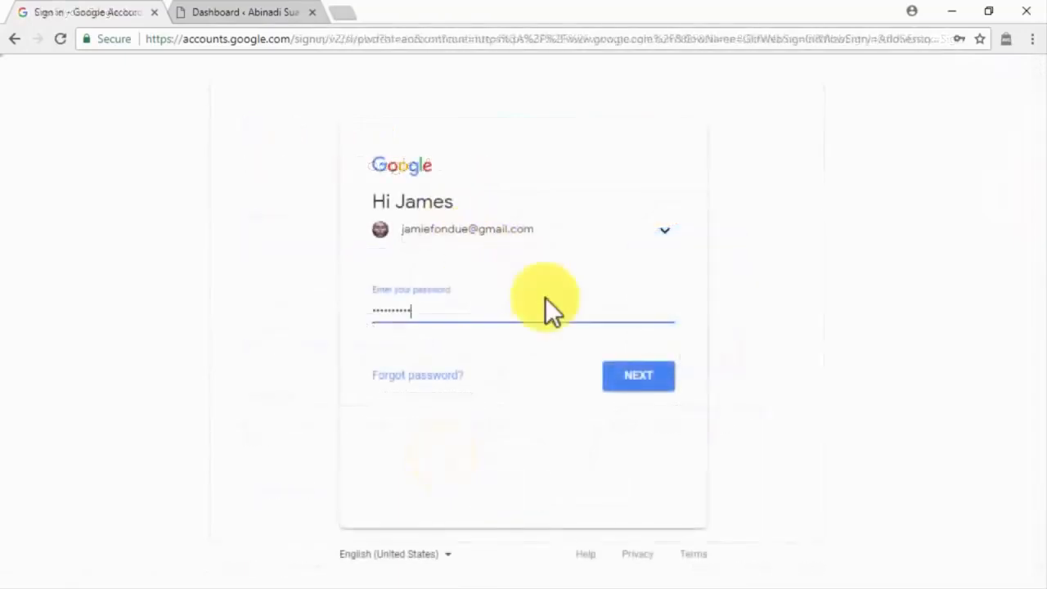
left_click(626, 382)
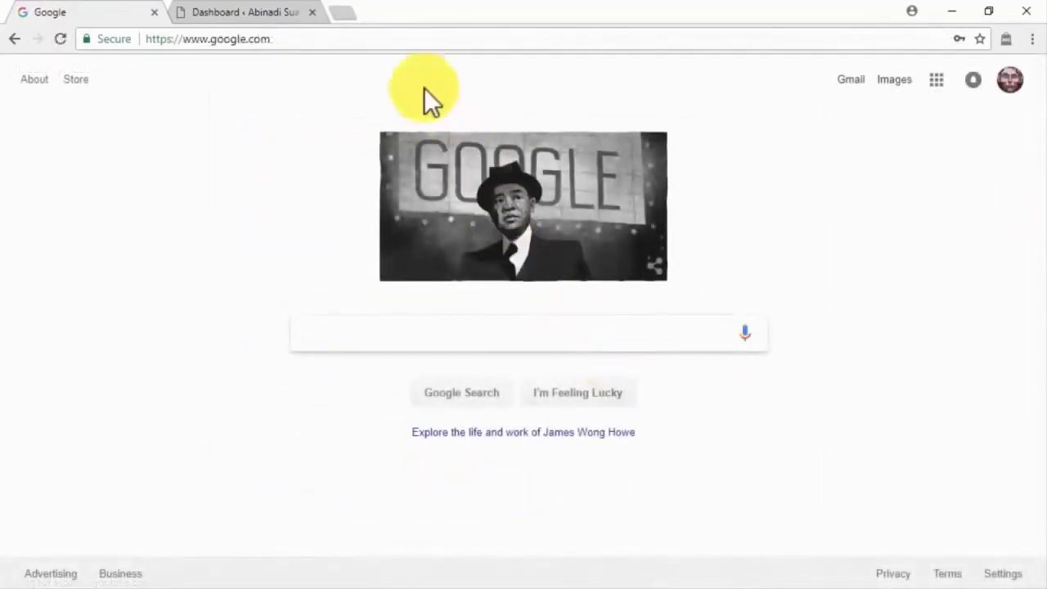
left_click(399, 43)
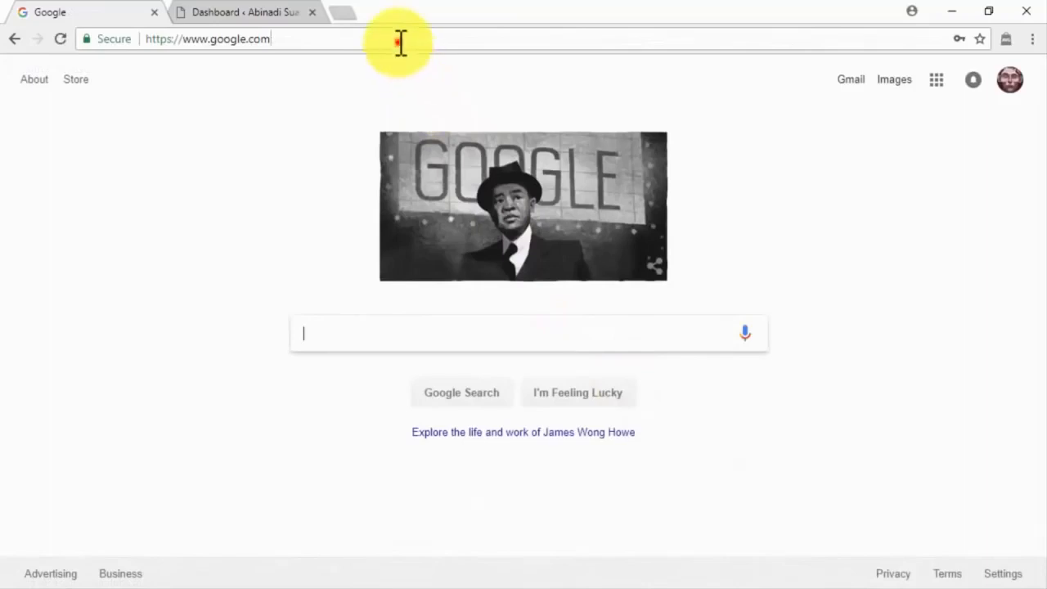
type("https://www.google.com/adsense/")
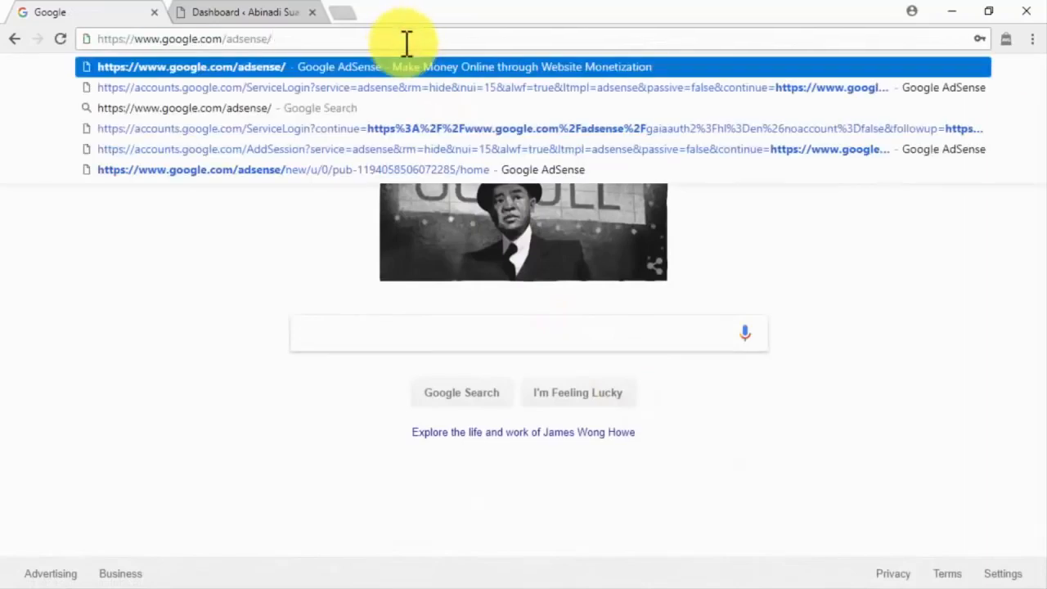
Step: Load AdSense and sign up with diabetescaremadeeasy.com, the suggested account e-mail, and performance suggestions enabled
key("Return")
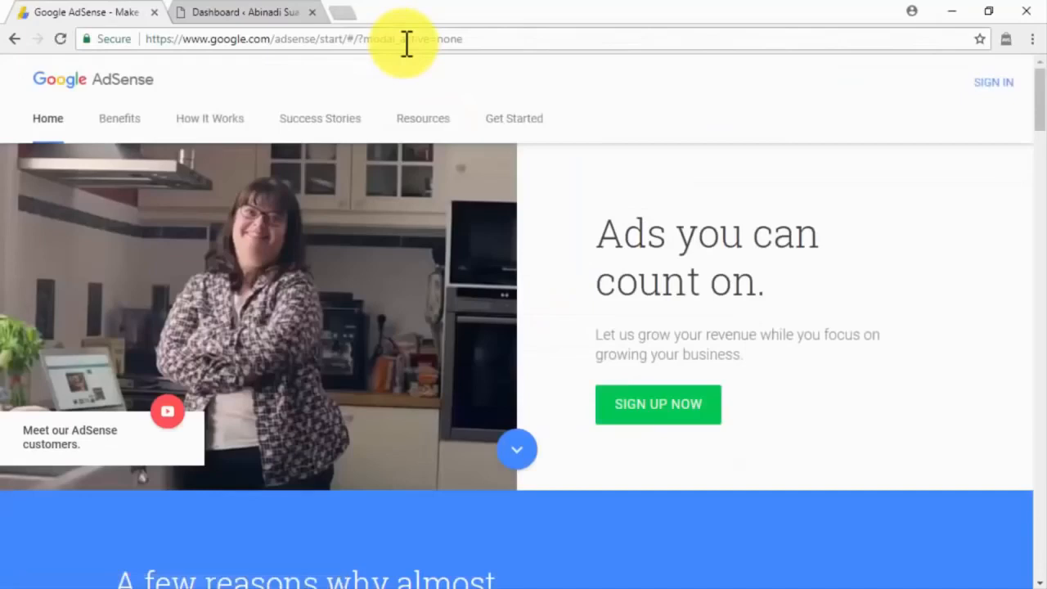
left_click(654, 409)
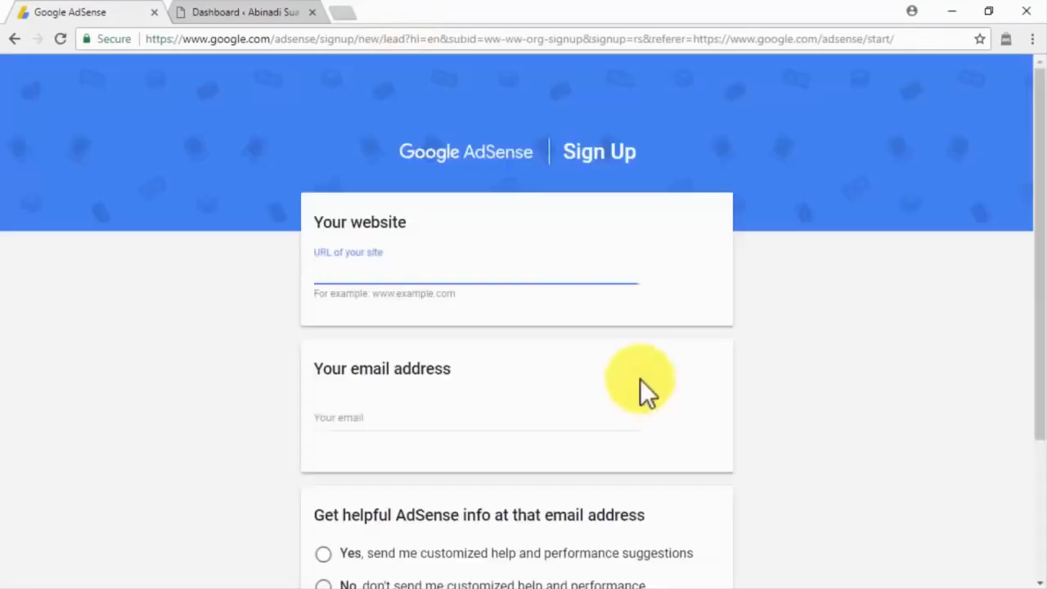
type("diabetescaremadeeasy.com")
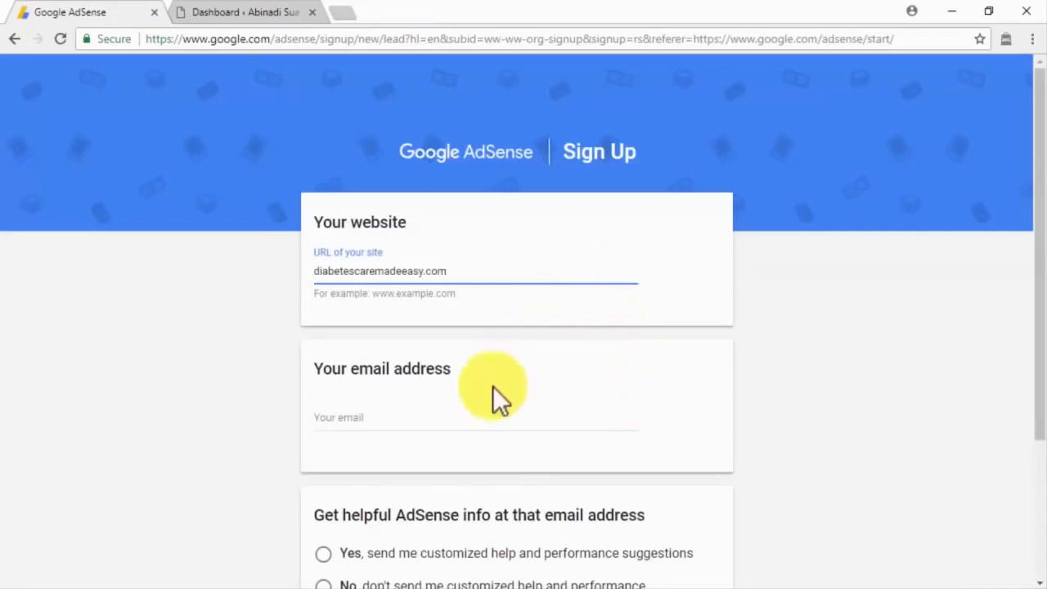
left_click(464, 424)
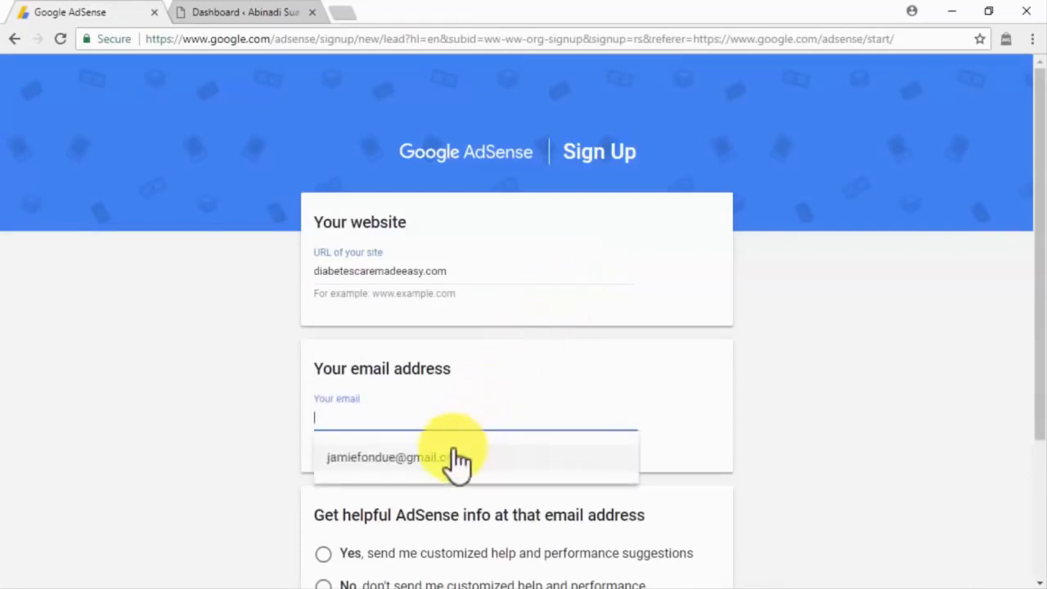
left_click(450, 458)
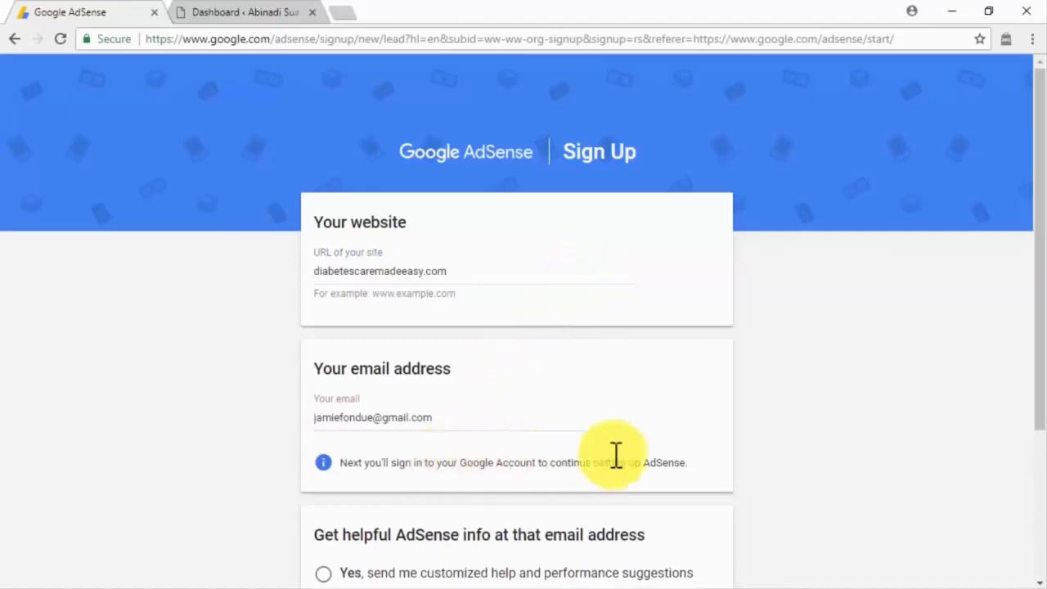
scroll(737, 459, "down", 3)
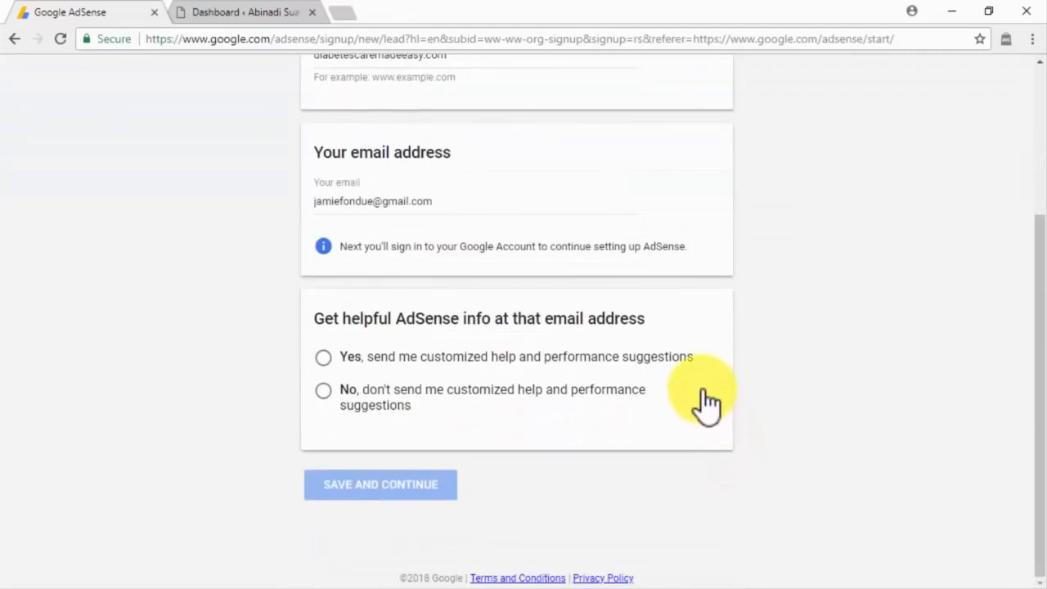
left_click(685, 361)
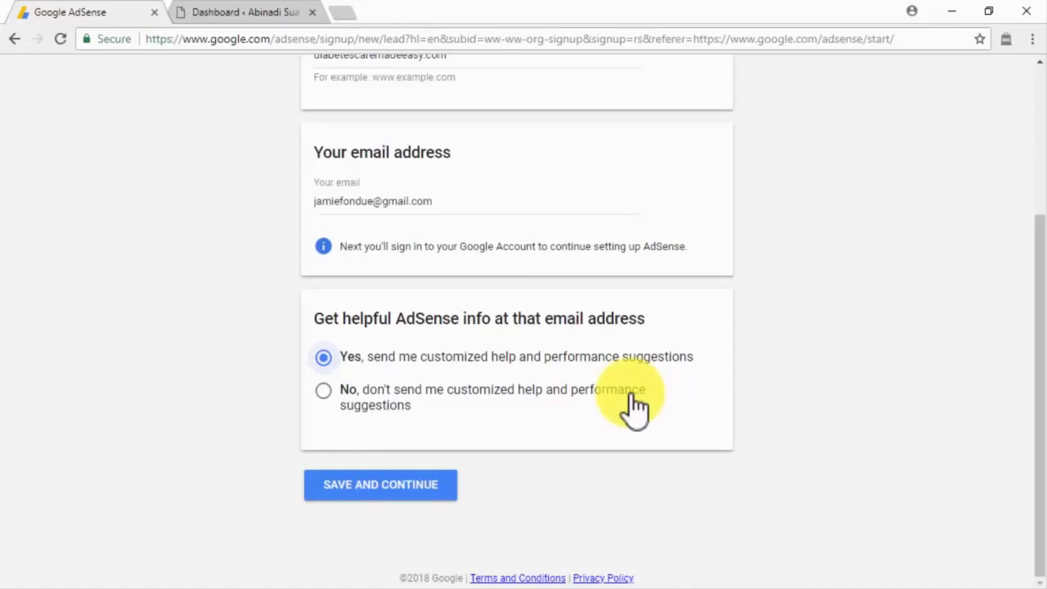
left_click(443, 493)
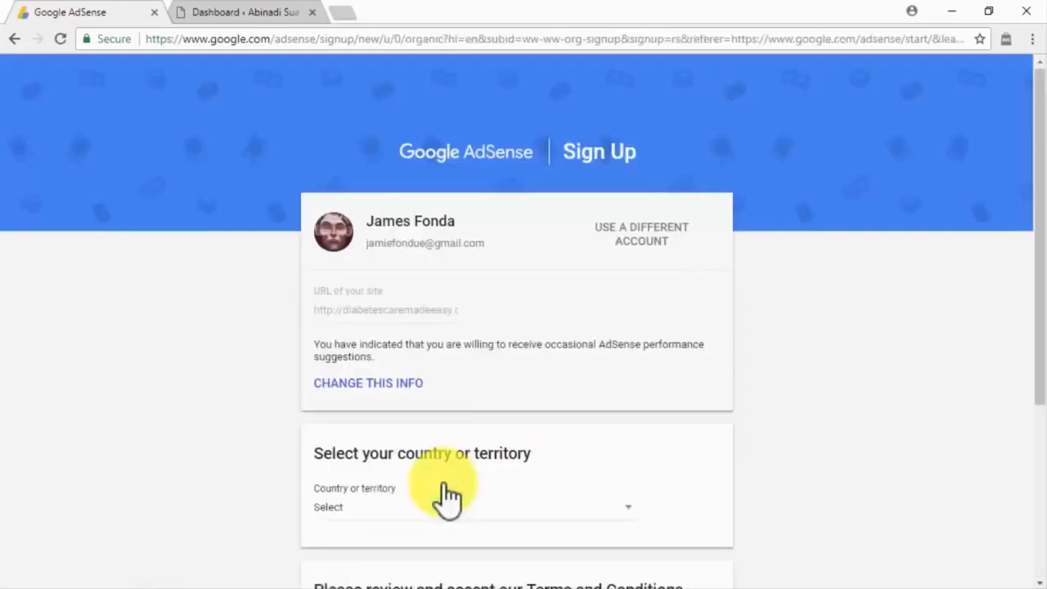
Step: Pick United States as the country, accept the terms, create the account and dismiss the welcome tour
left_click(448, 494)
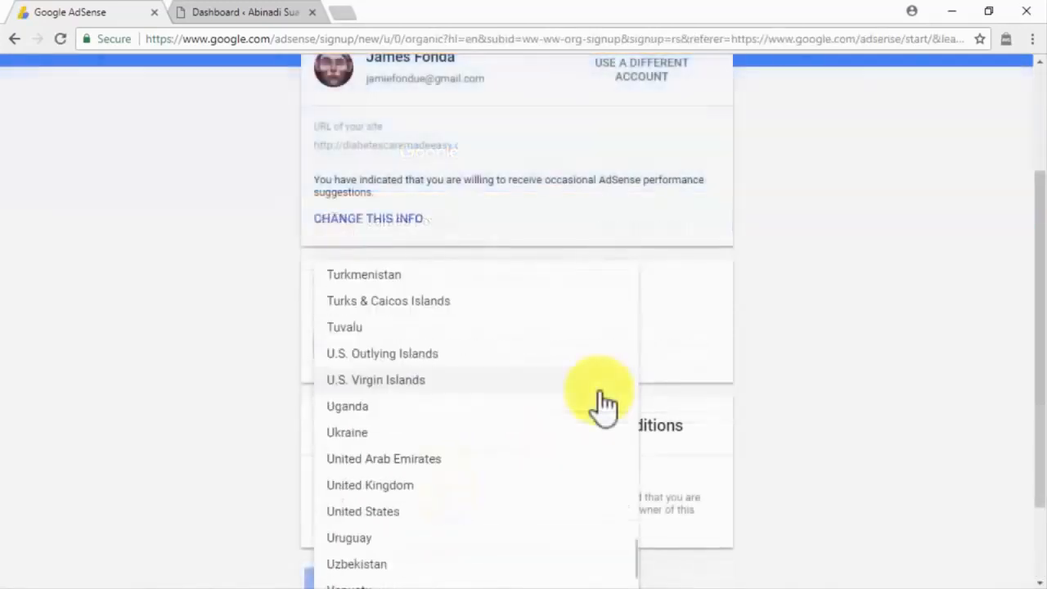
scroll(601, 403, "down", 2)
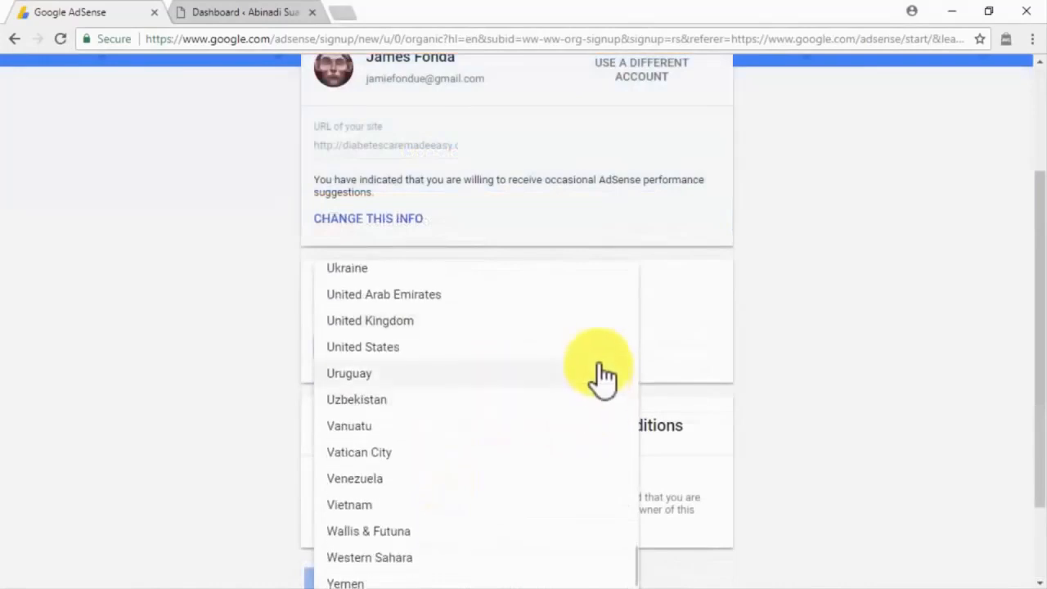
left_click(599, 360)
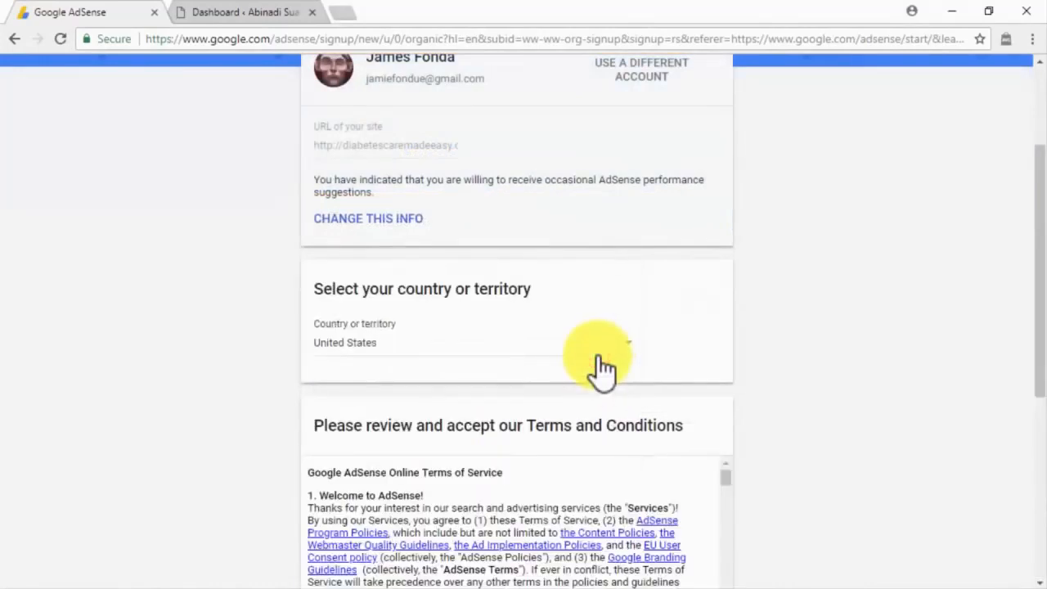
scroll(774, 429, "down", 4)
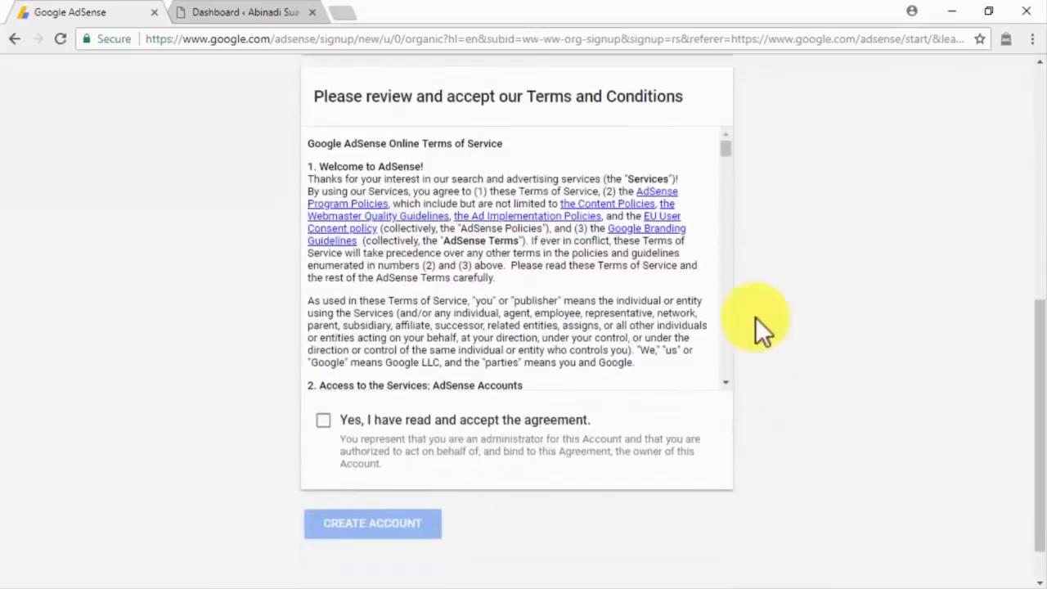
left_click_drag(723, 144, 727, 374)
left_click(324, 420)
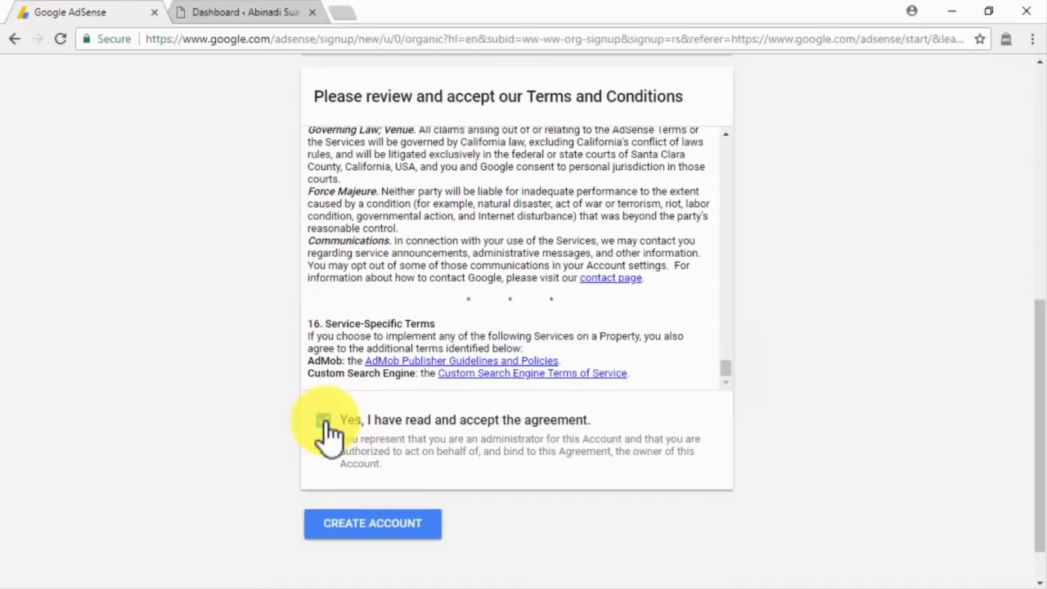
left_click(420, 530)
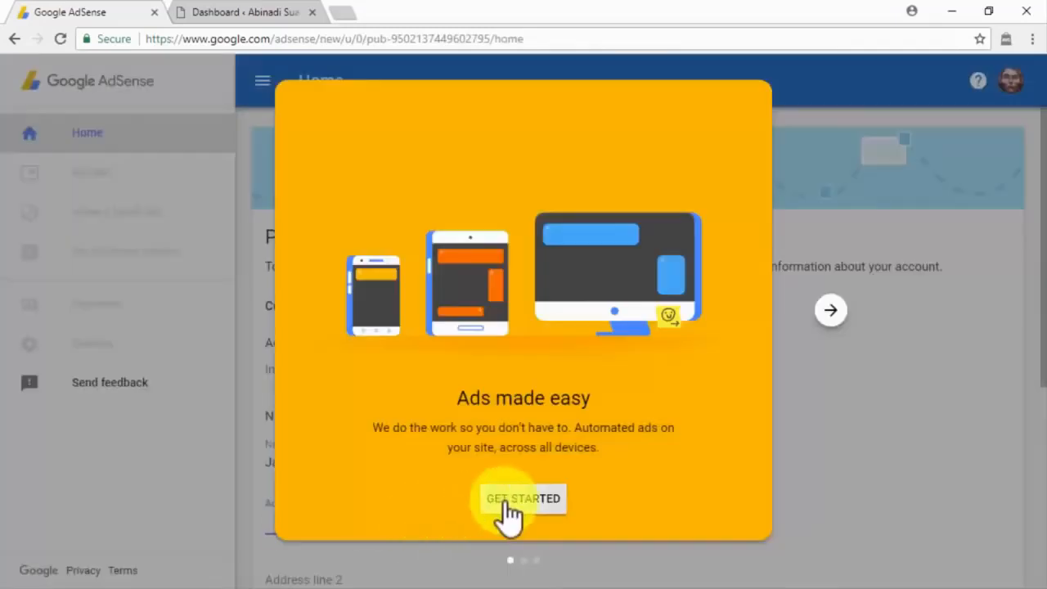
left_click(505, 501)
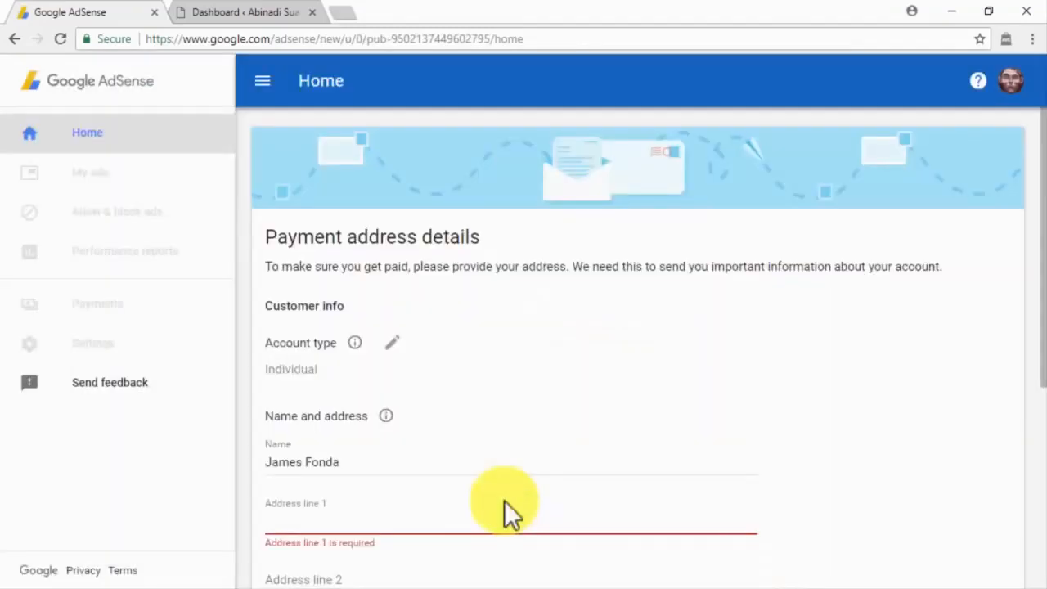
Step: Fill in the payee street address, Florida as the state and the ZIP code, then submit
left_click(284, 513)
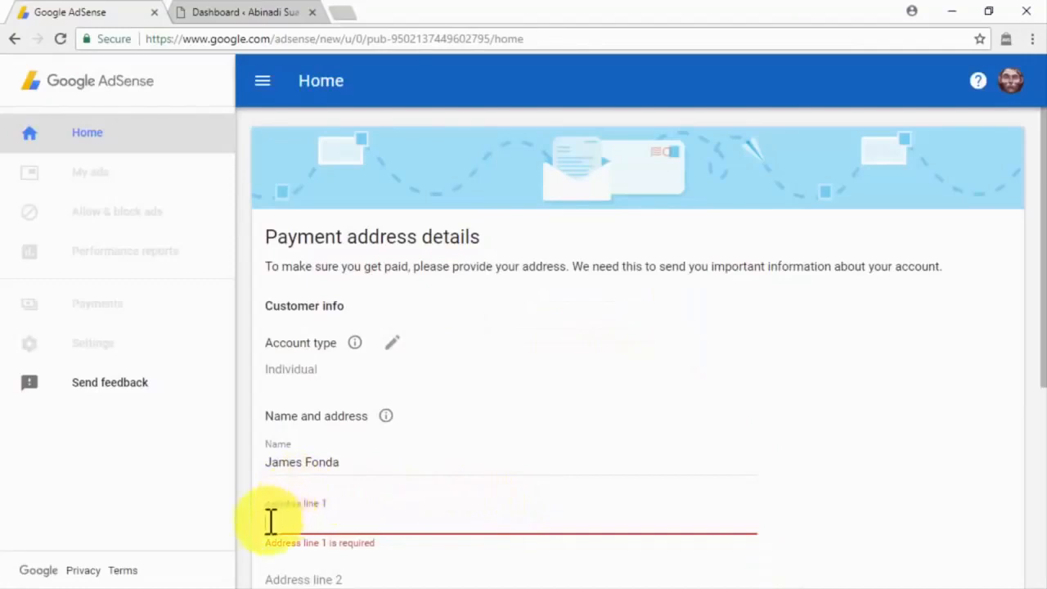
scroll(271, 532, "down", 3)
left_click(309, 459)
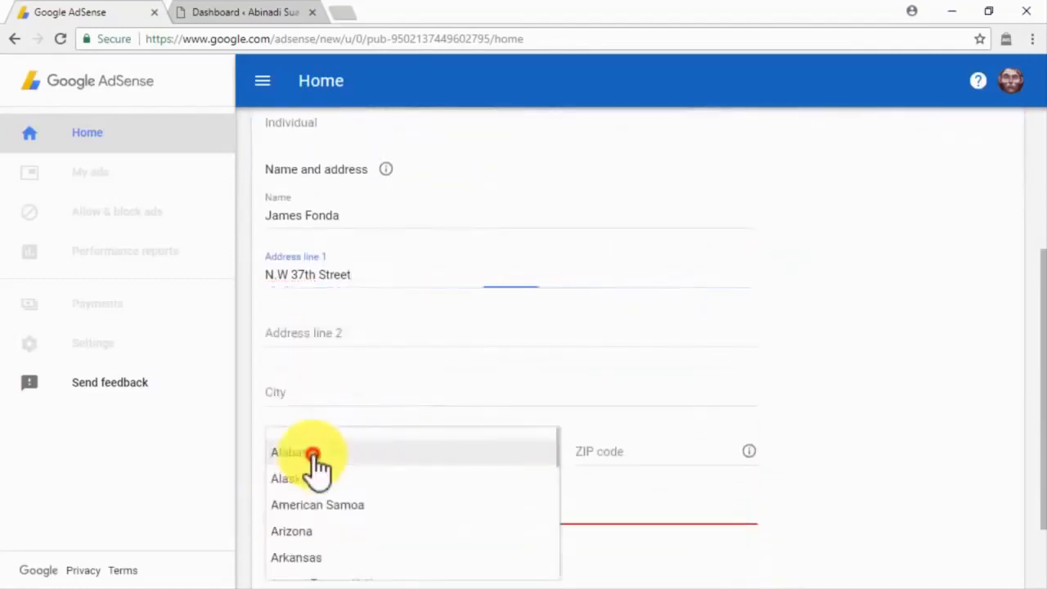
scroll(316, 467, "down", 5)
left_click(315, 466)
left_click(607, 454)
type("33195")
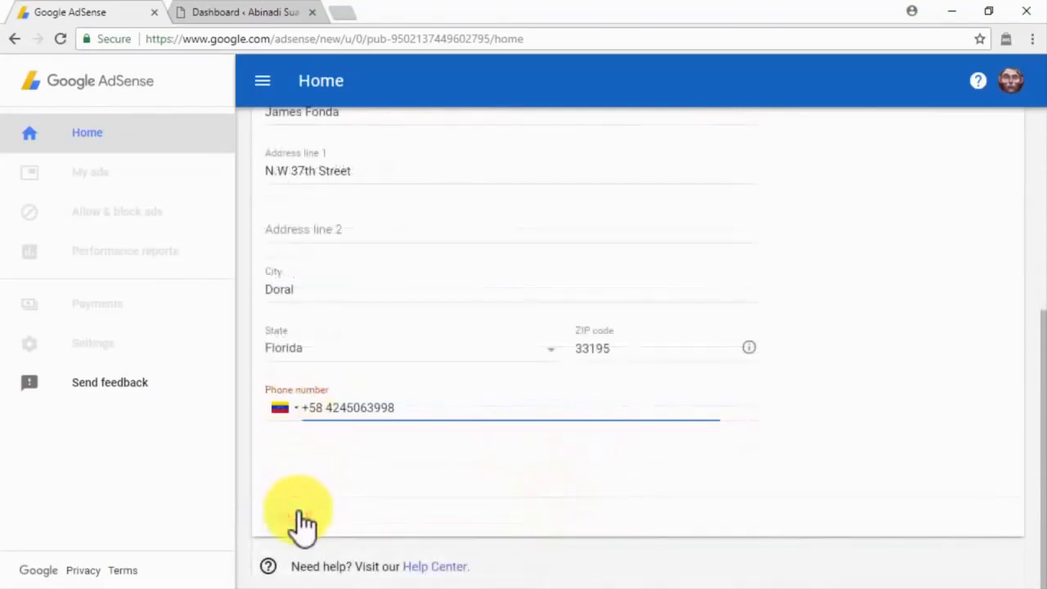
left_click(300, 515)
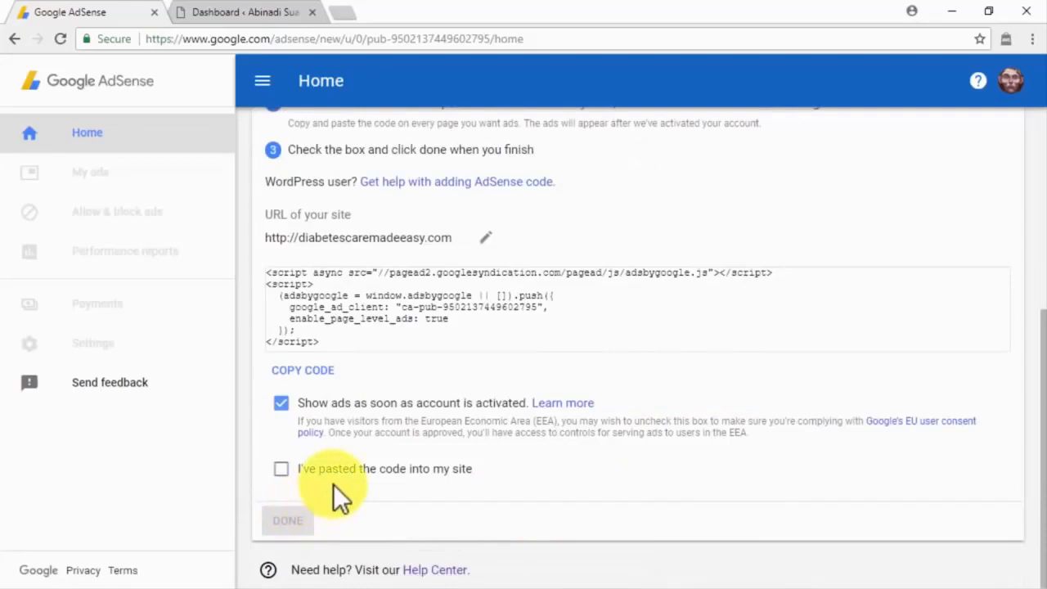
Step: Replace the site URL with your own blog's address, save it, and copy the AdSense code snippet
left_click(486, 242)
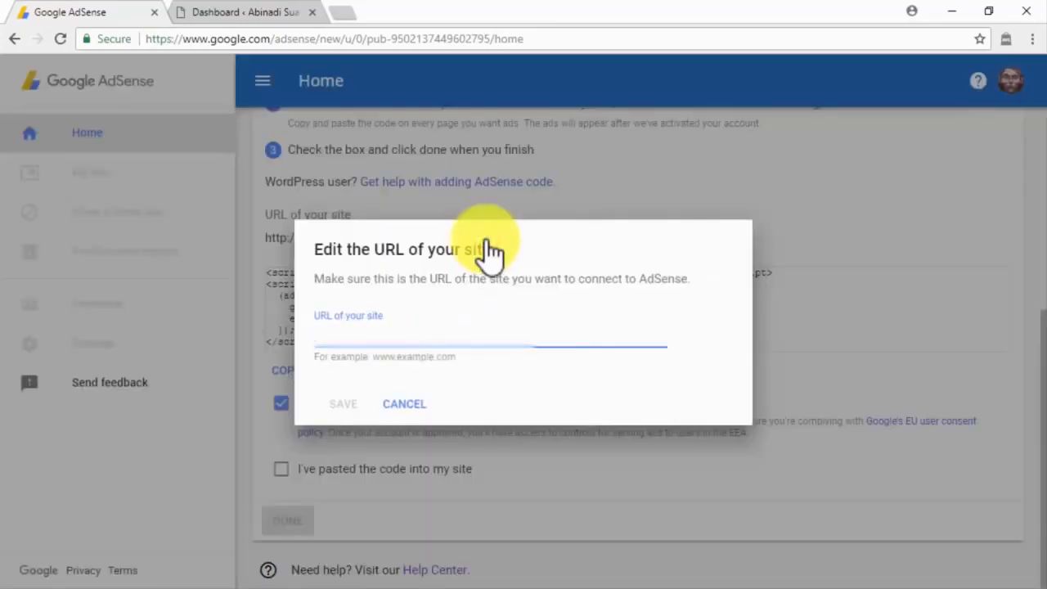
key("ctrl+v")
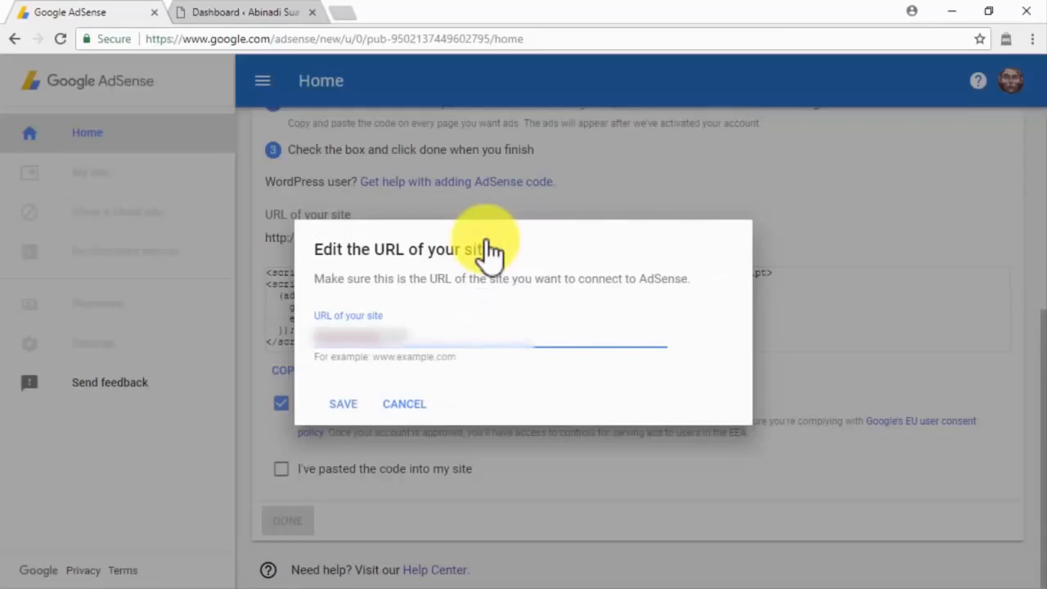
left_click(352, 402)
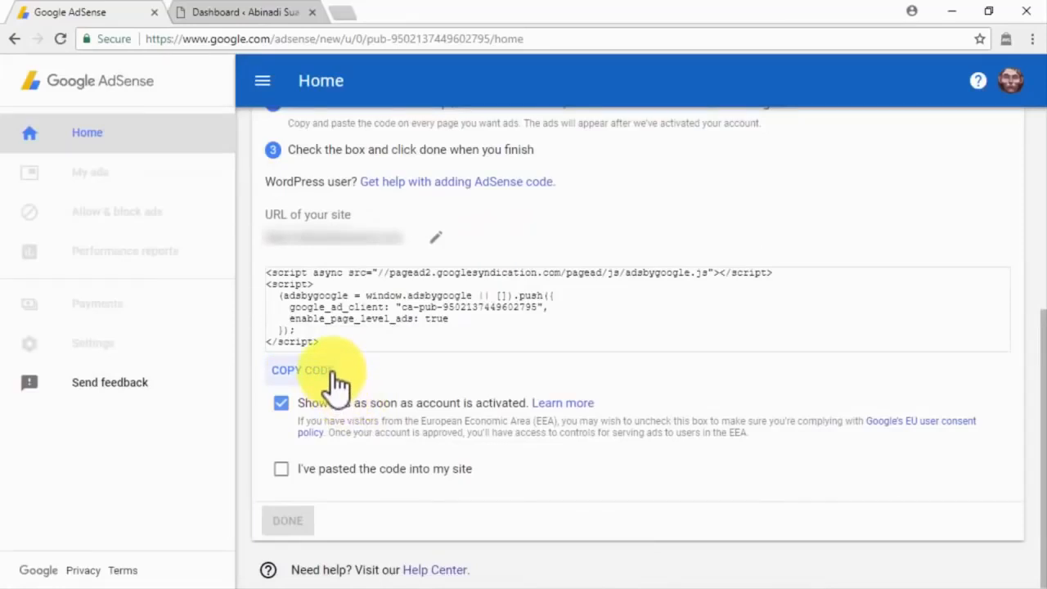
left_click(337, 380)
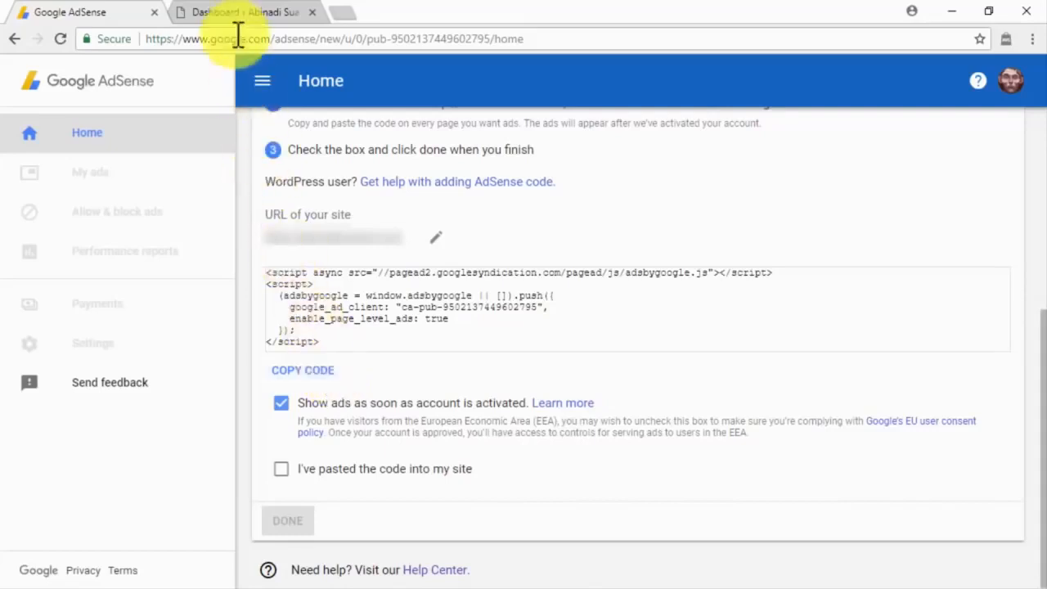
left_click(229, 13)
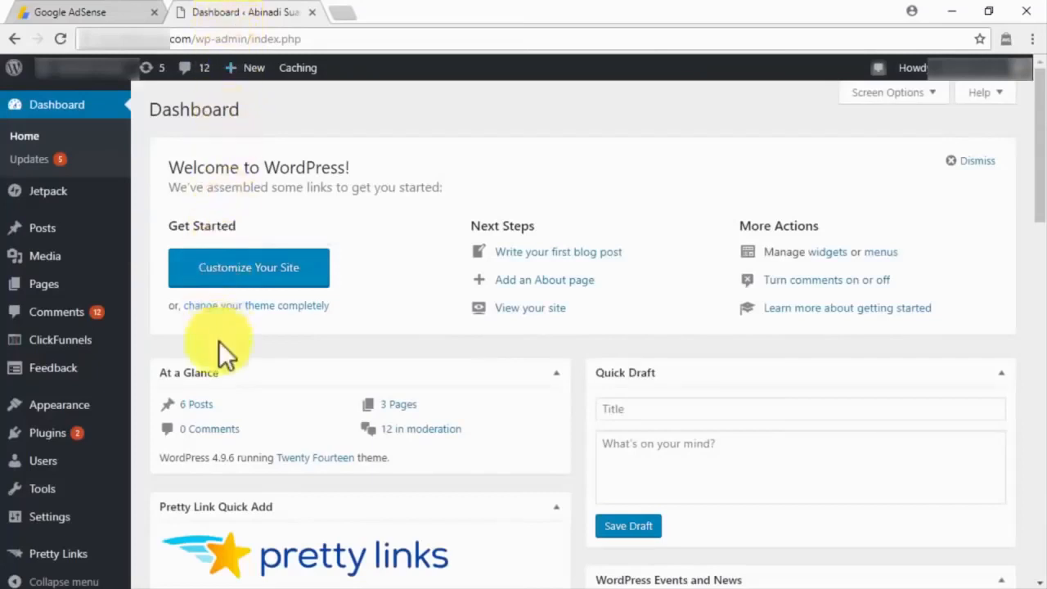
Step: Paste the AdSense script right after <head> in Twenty Fourteen's header.php and update the file
mouse_move(112, 415)
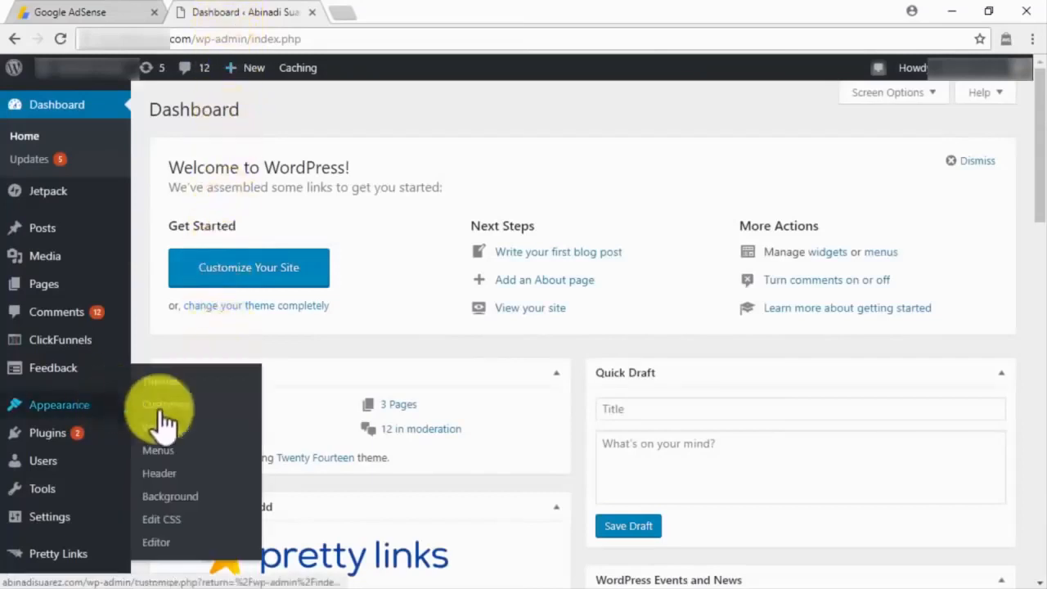
left_click(163, 540)
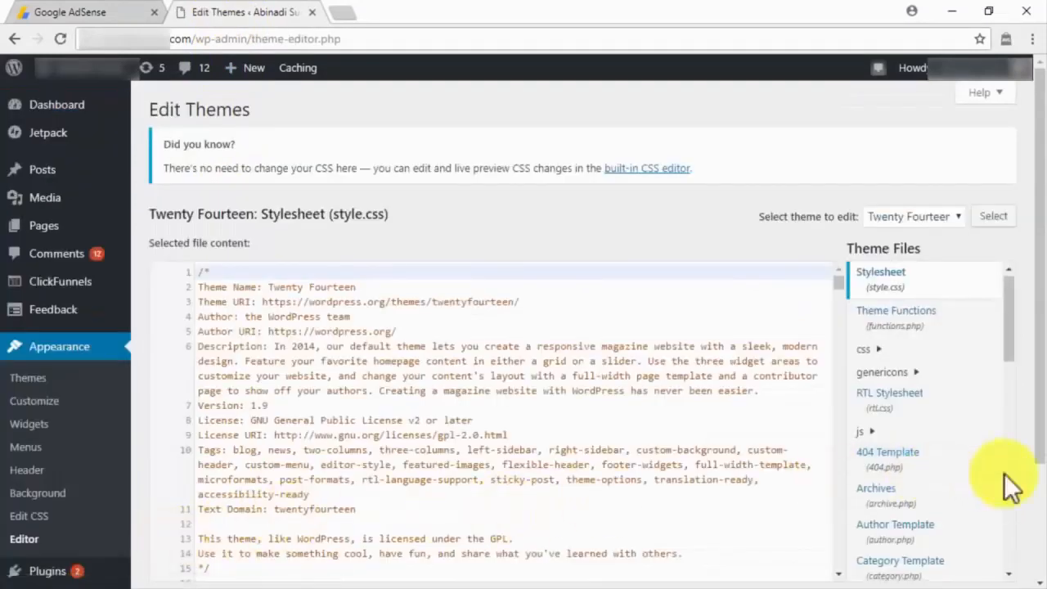
scroll(1010, 484, "down", 5)
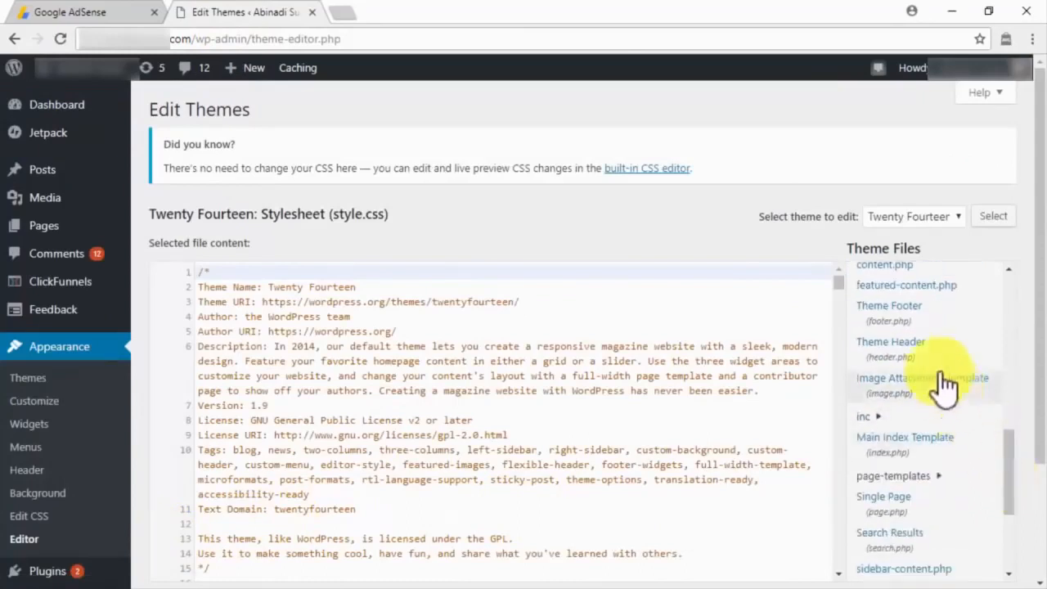
left_click(924, 353)
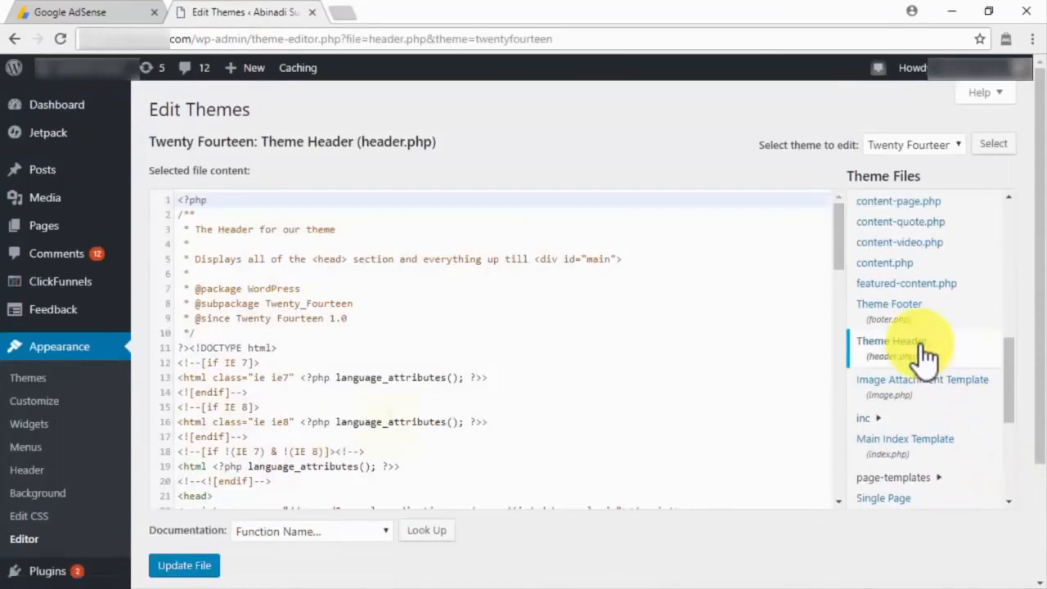
left_click(234, 494)
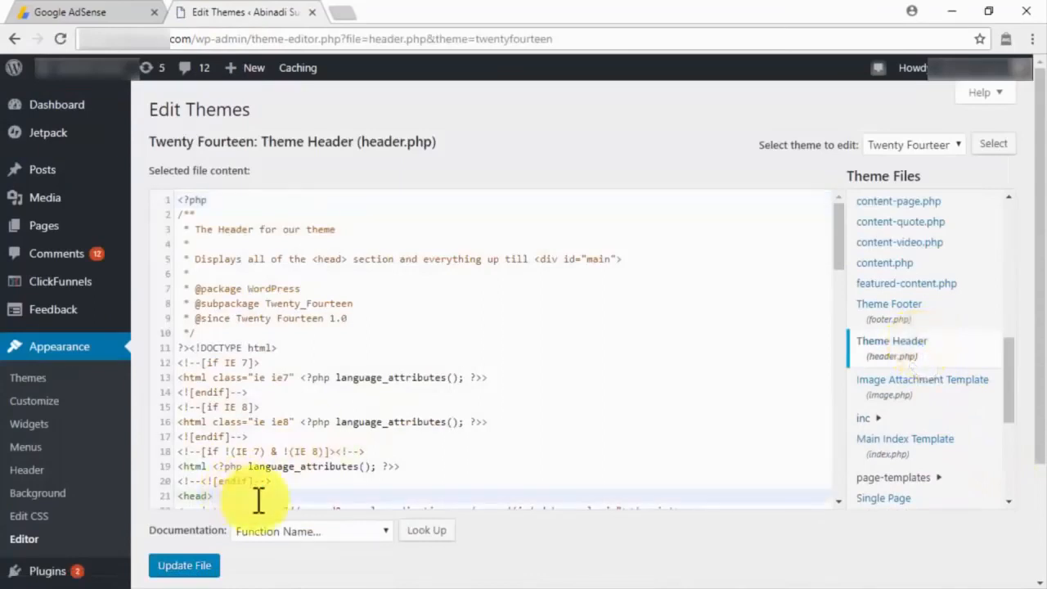
key("ctrl+v")
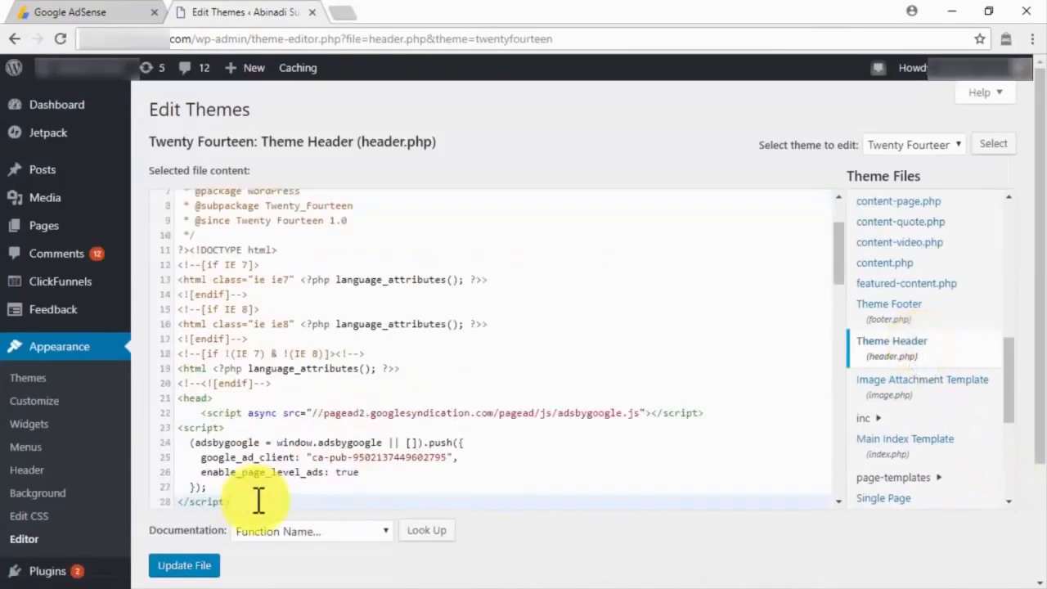
left_click(205, 564)
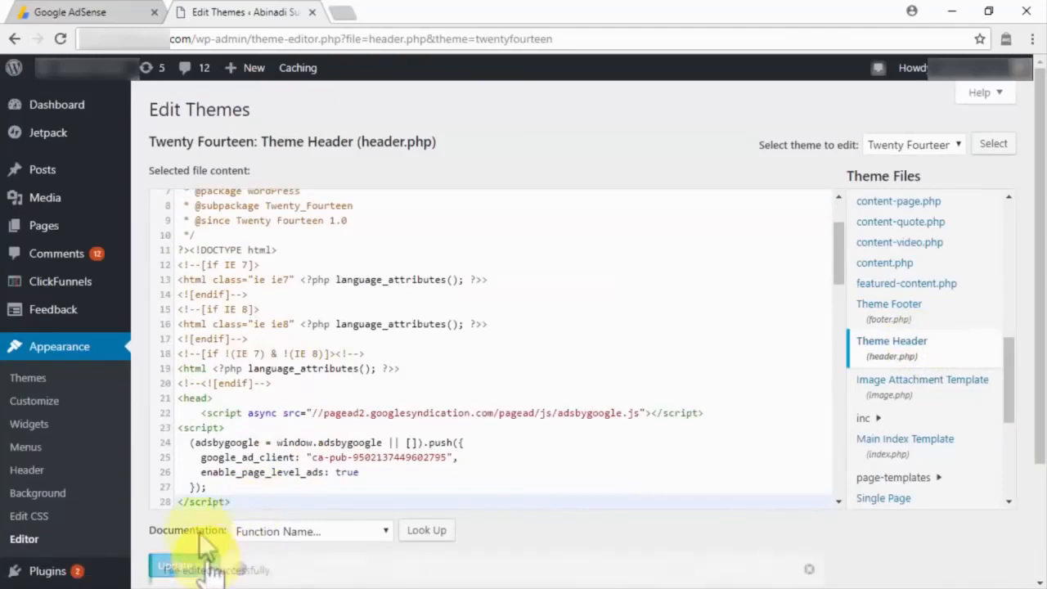
left_click(58, 13)
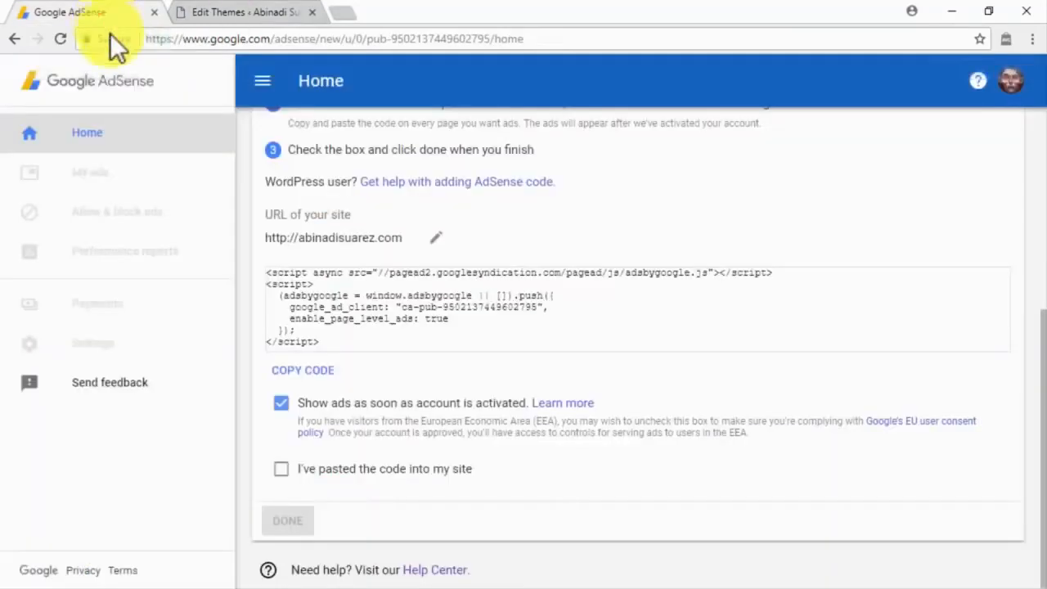
Step: Tick "I've pasted the code into my site" and finish the code setup with DONE
left_click(281, 471)
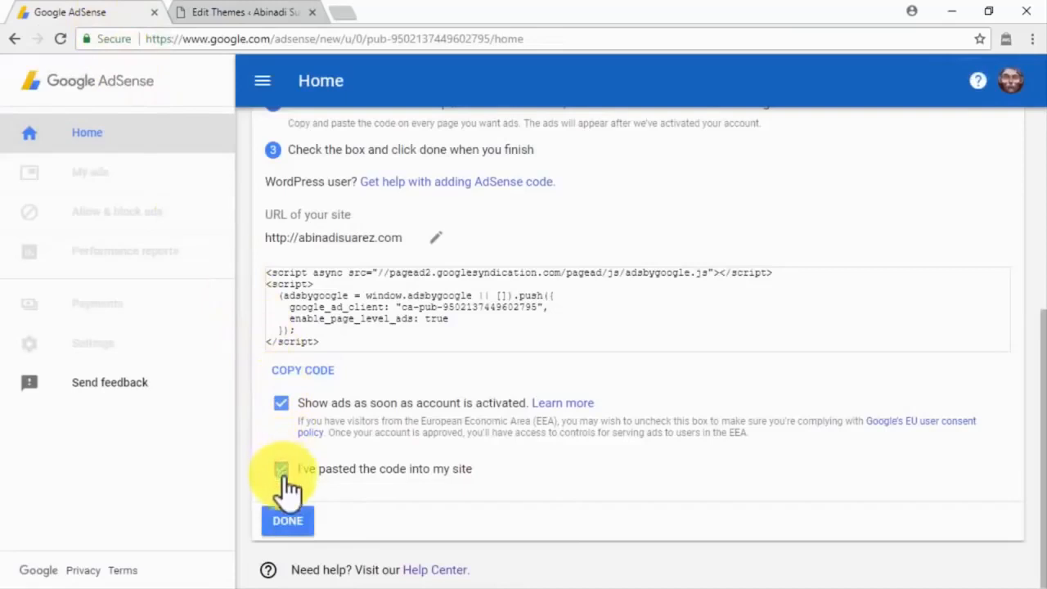
left_click(297, 523)
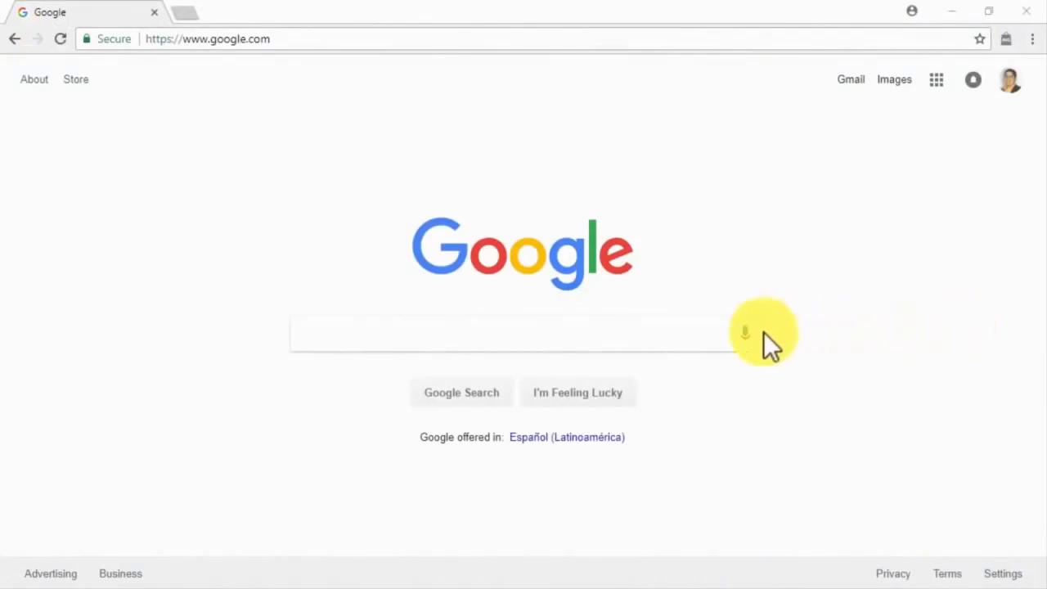
Step: Search Google for 'adsense' and open the Google AdSense result
left_click(695, 331)
type("adsense")
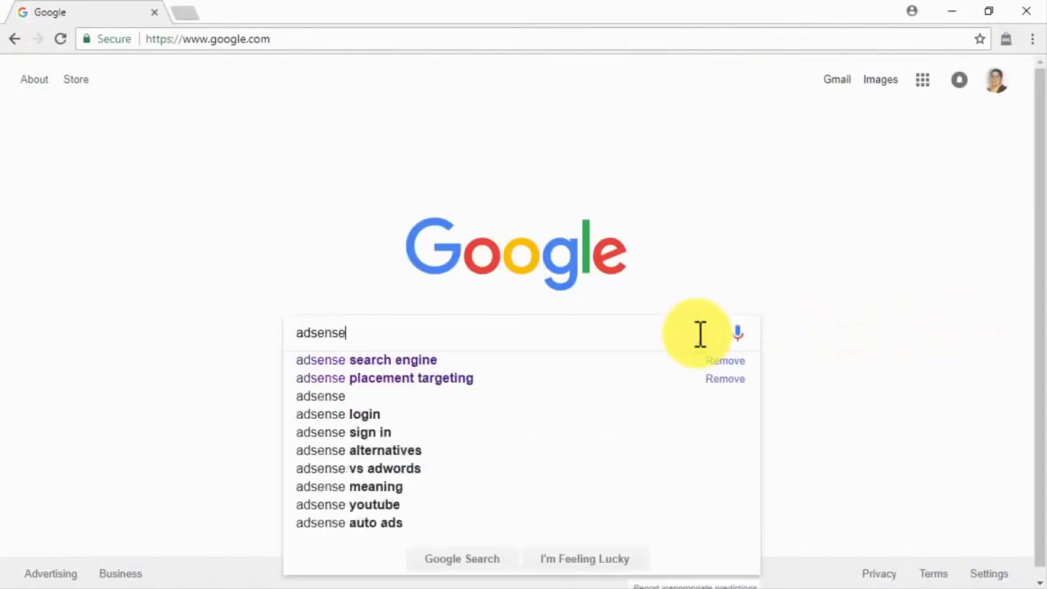
key("Return")
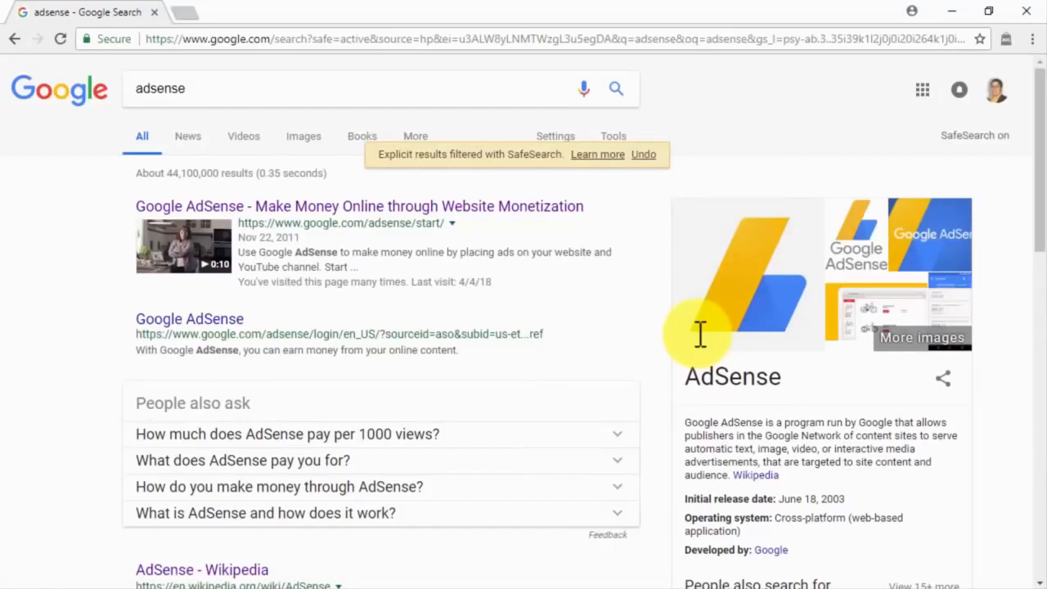
left_click(242, 315)
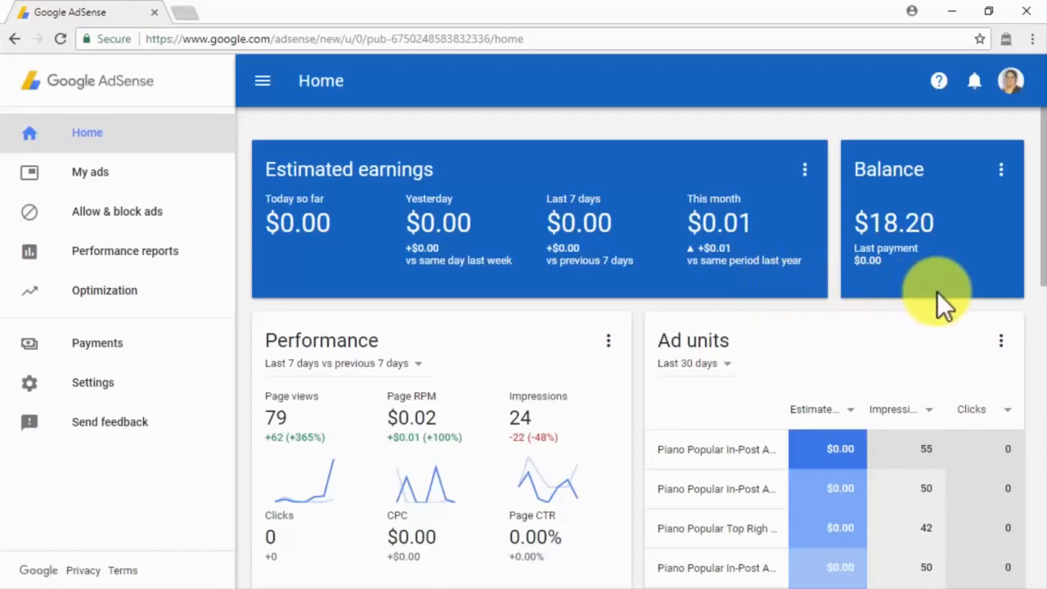
Step: Scroll through the home dashboard's Performance, Ad units, Countries and Sites figures, then open My ads
scroll(939, 295, "down", 2)
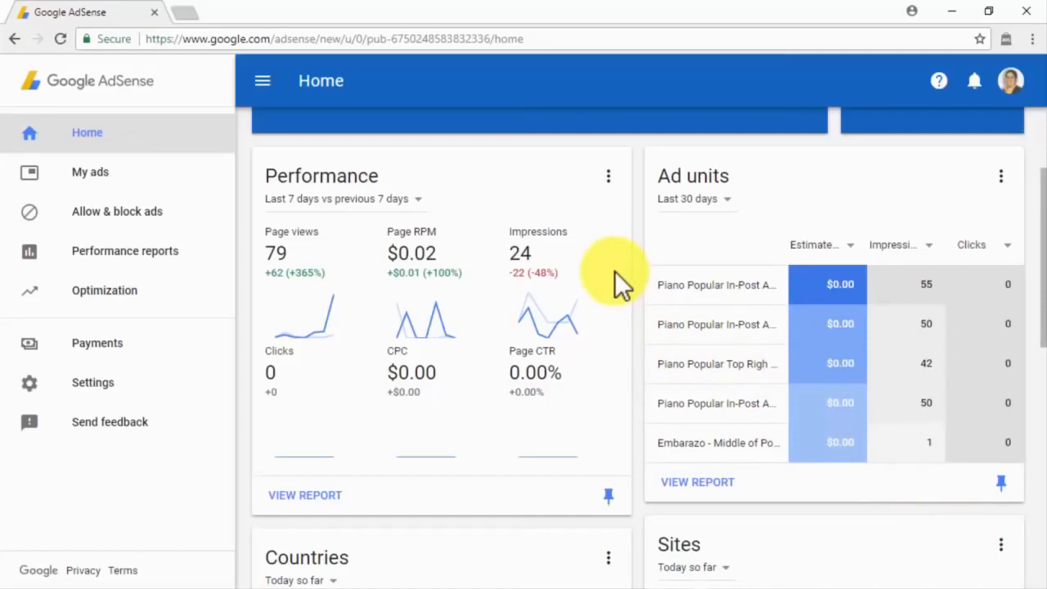
scroll(614, 270, "down", 4)
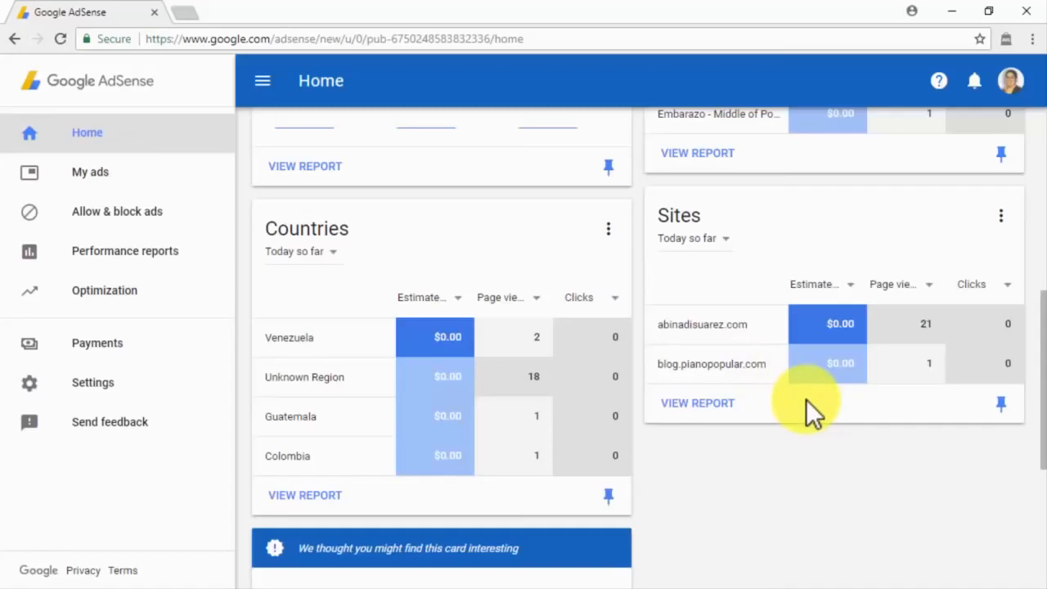
left_click(252, 94)
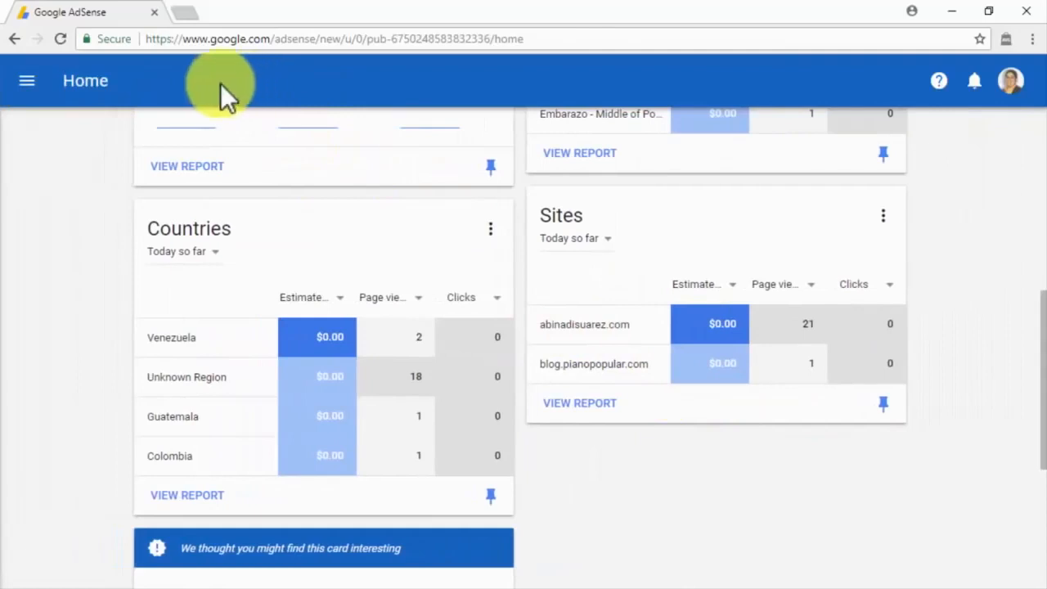
left_click(27, 82)
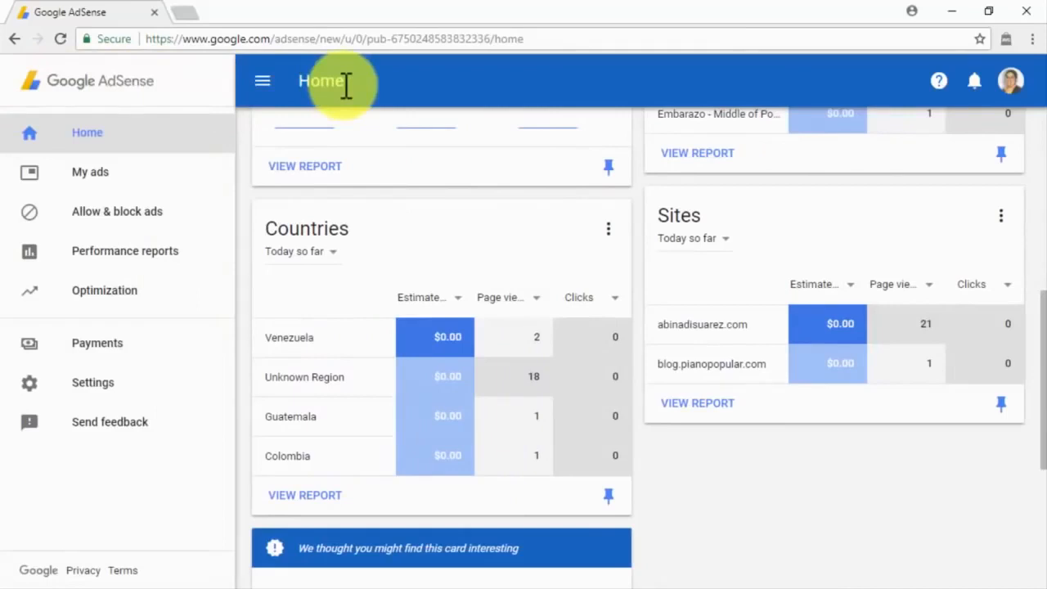
left_click(186, 182)
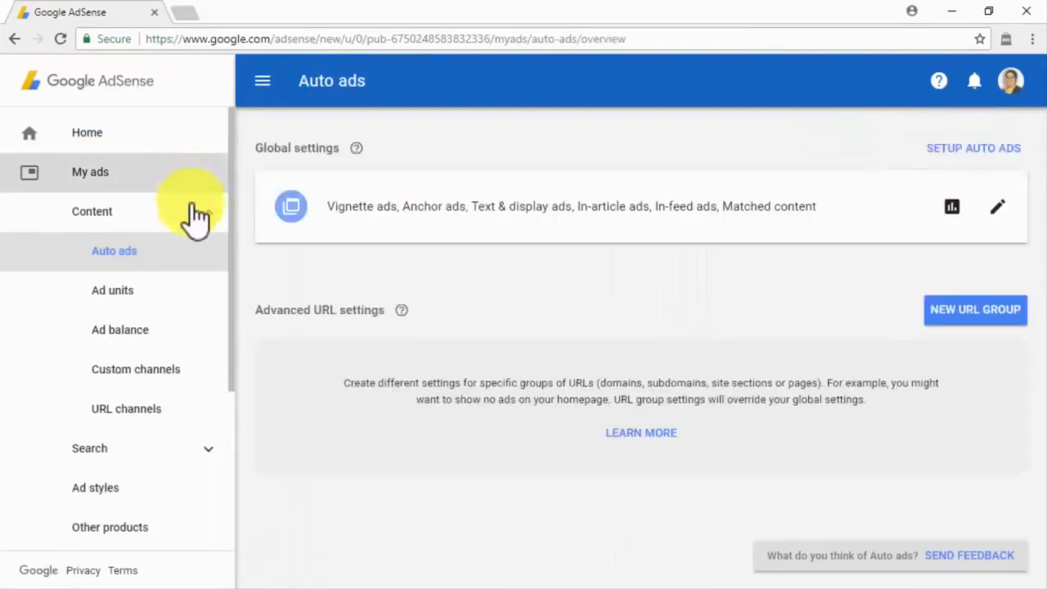
Step: Collapse and re-expand the Content group, then view and close the Auto ads setup code
left_click(196, 222)
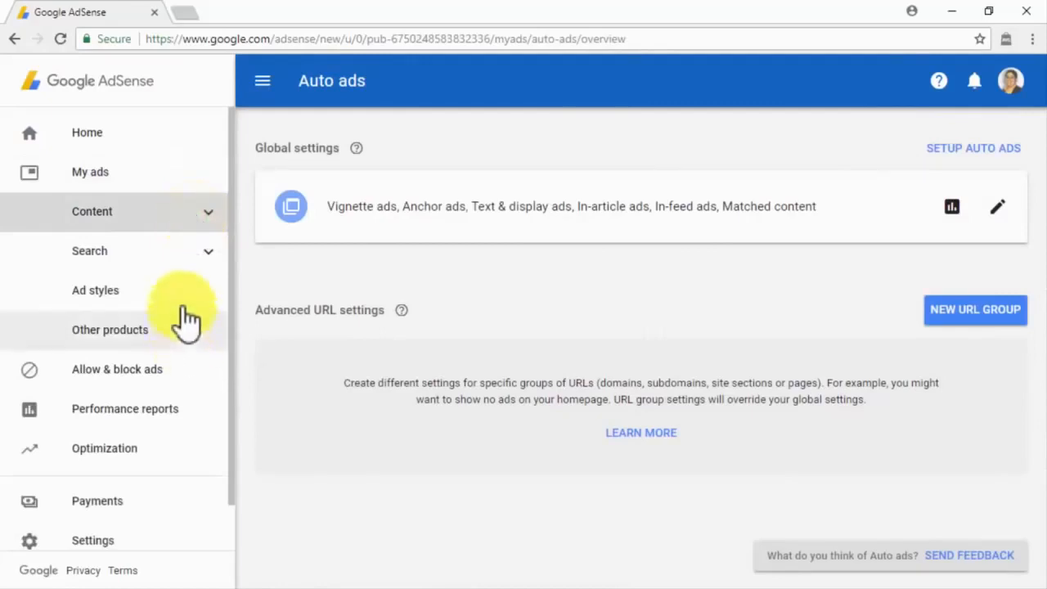
left_click(190, 225)
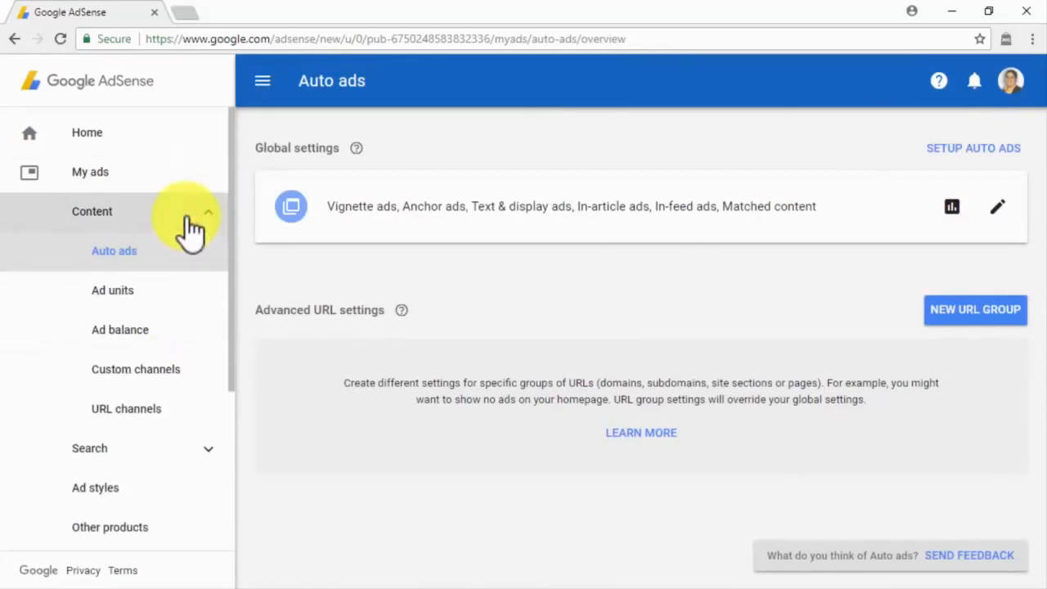
left_click(193, 257)
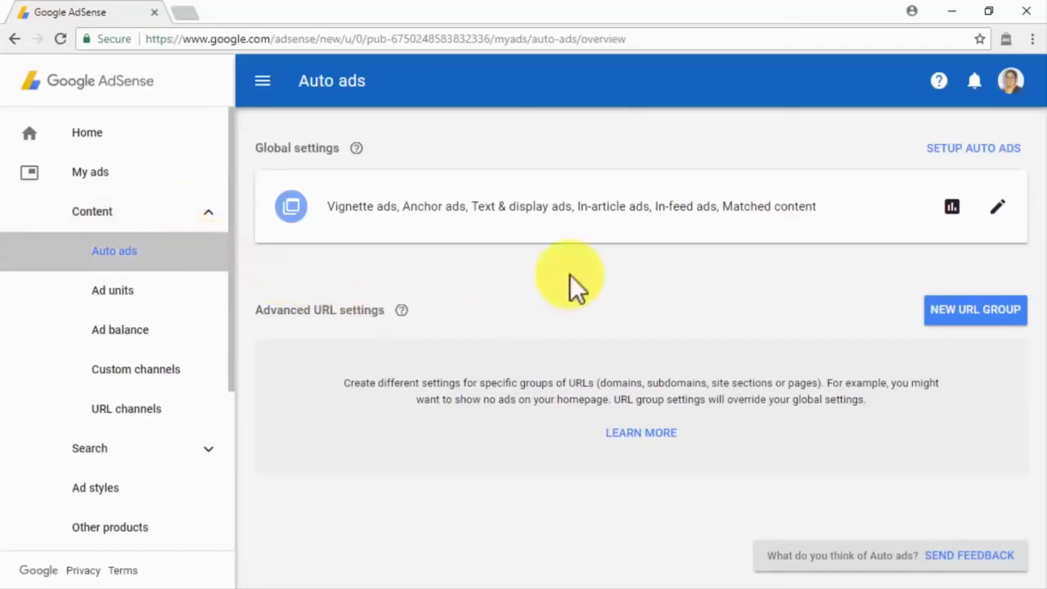
left_click(973, 148)
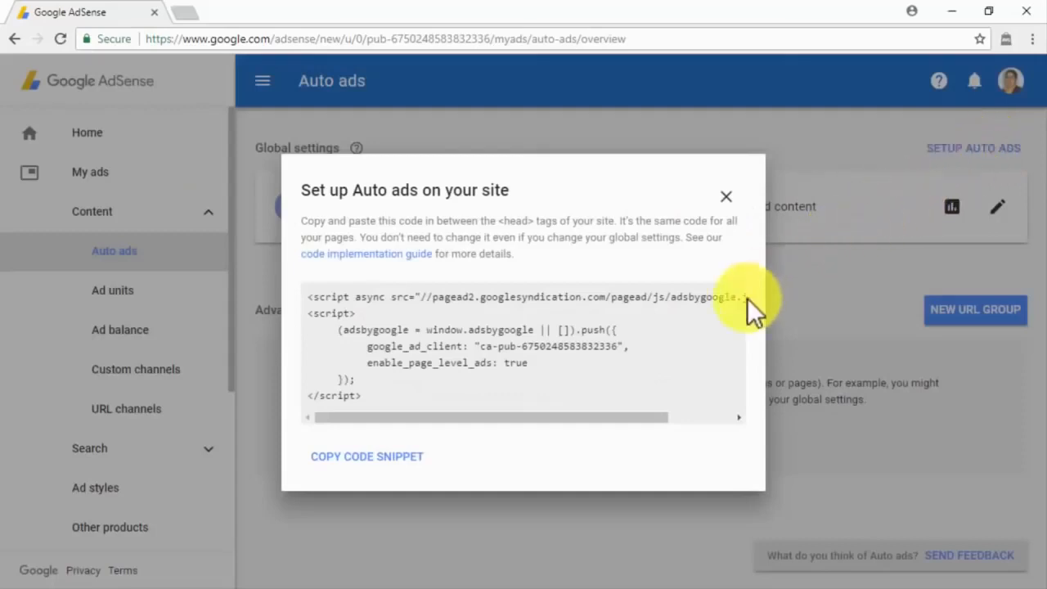
left_click(727, 199)
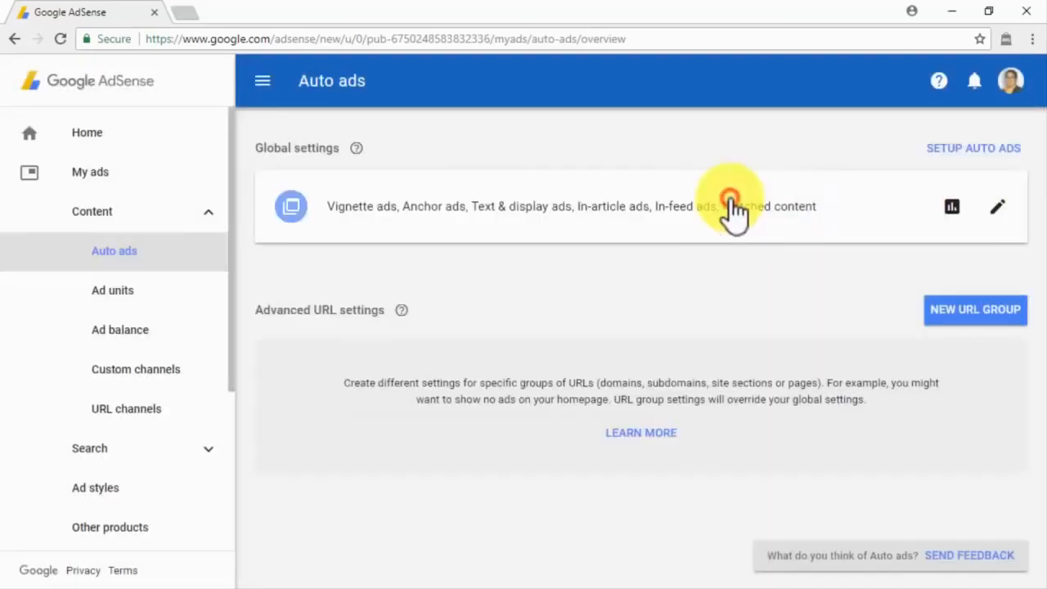
Step: Browse Ad units and Ad balance, then start a new custom channel and cancel it unsaved
left_click(169, 293)
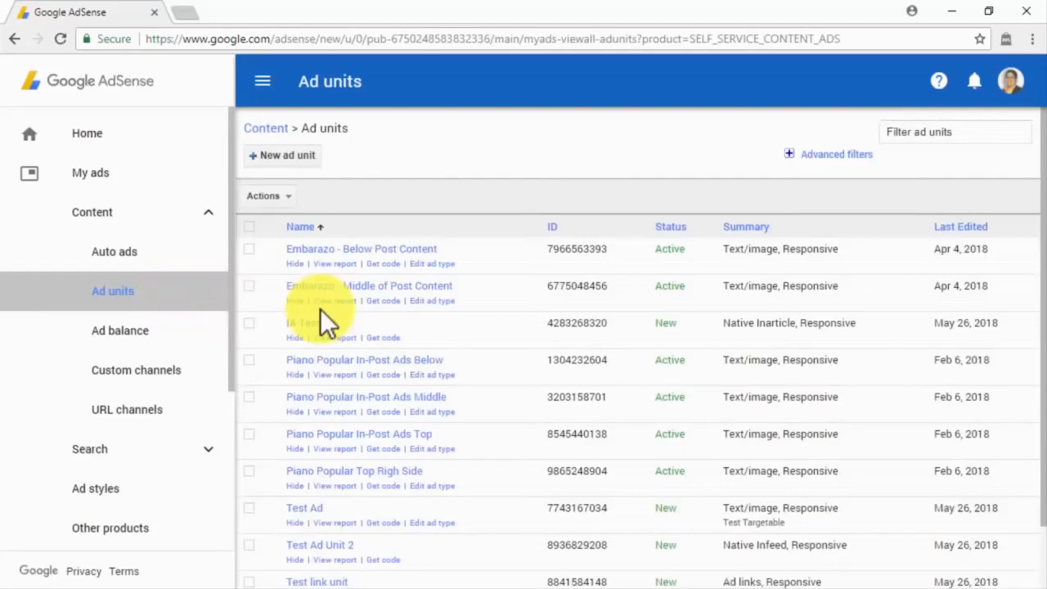
left_click(200, 342)
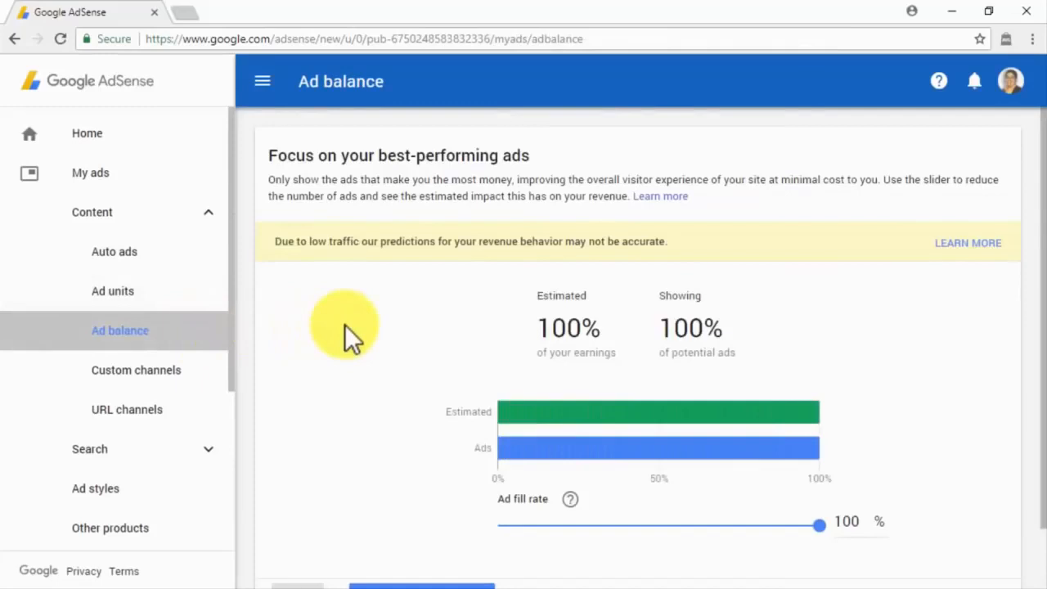
scroll(345, 325, "down", 1)
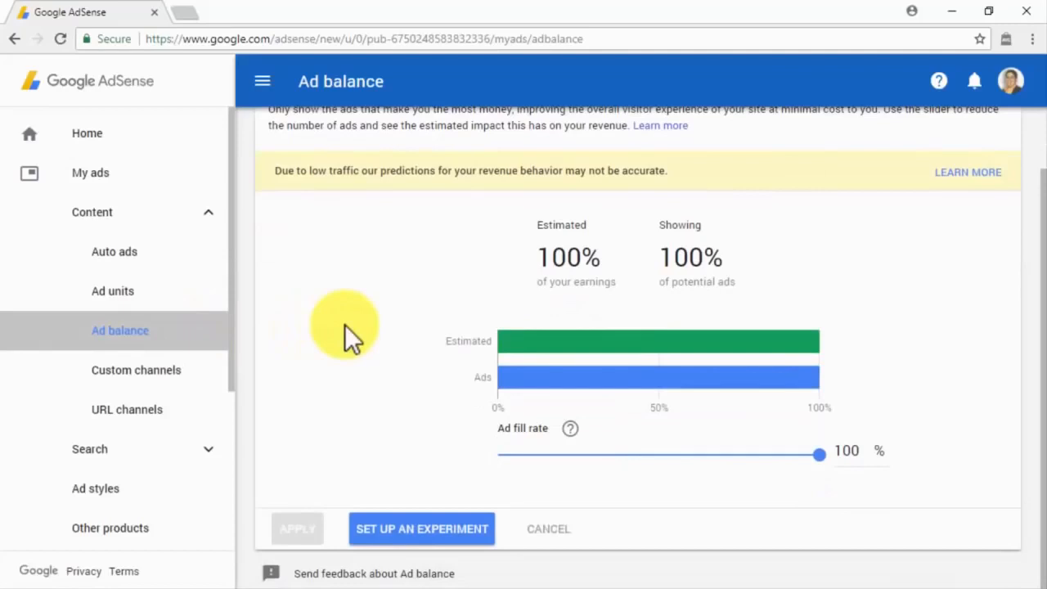
left_click(208, 365)
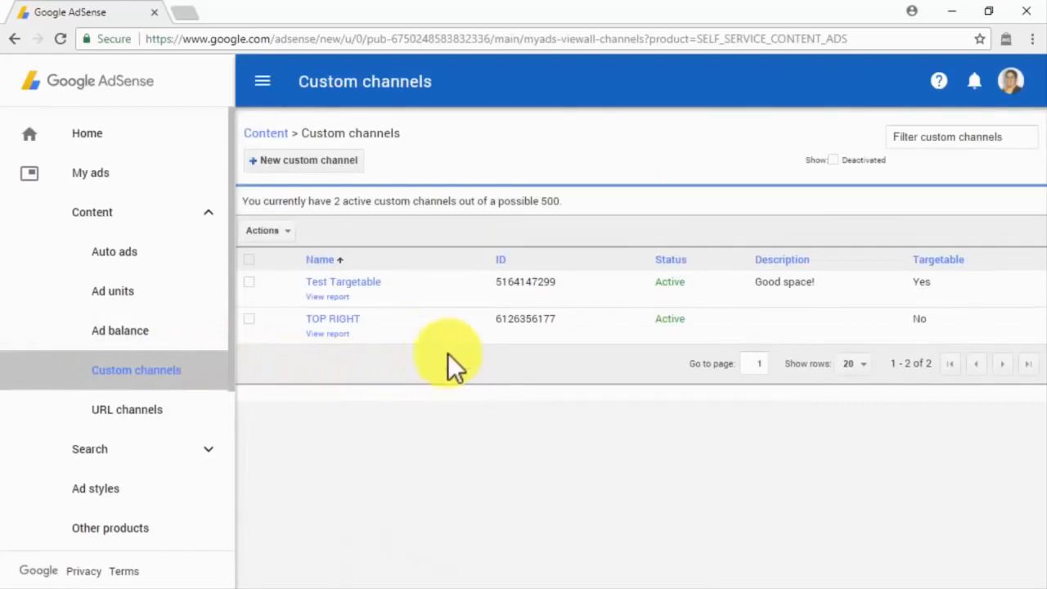
left_click(350, 168)
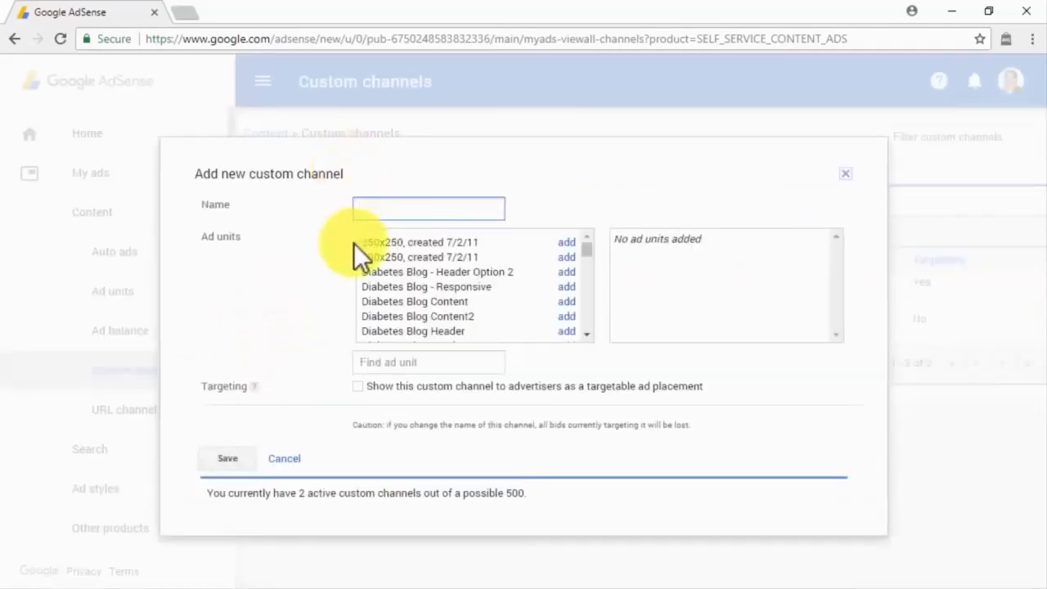
left_click(845, 175)
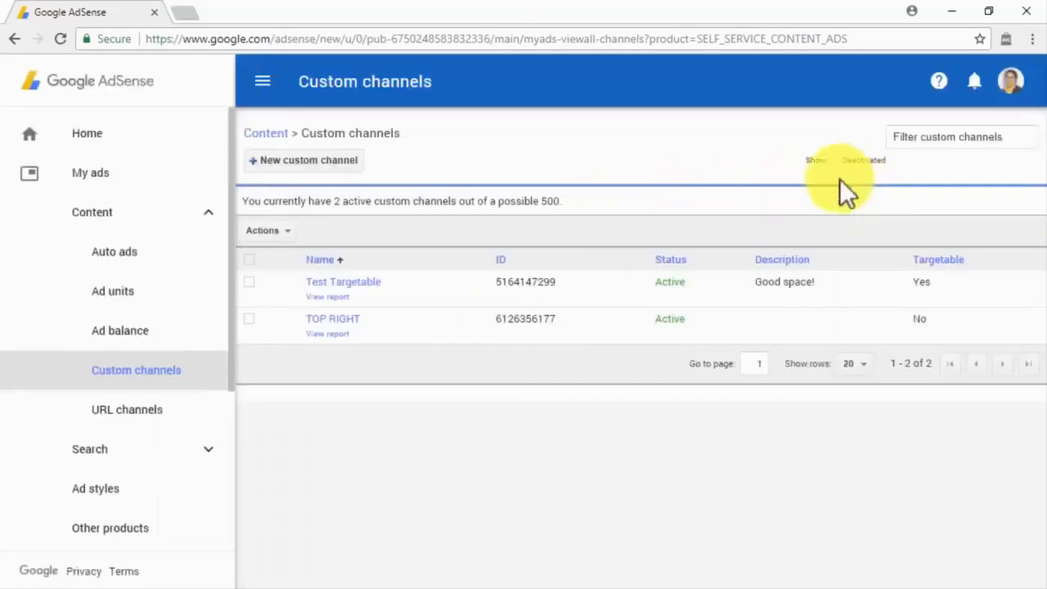
left_click(208, 408)
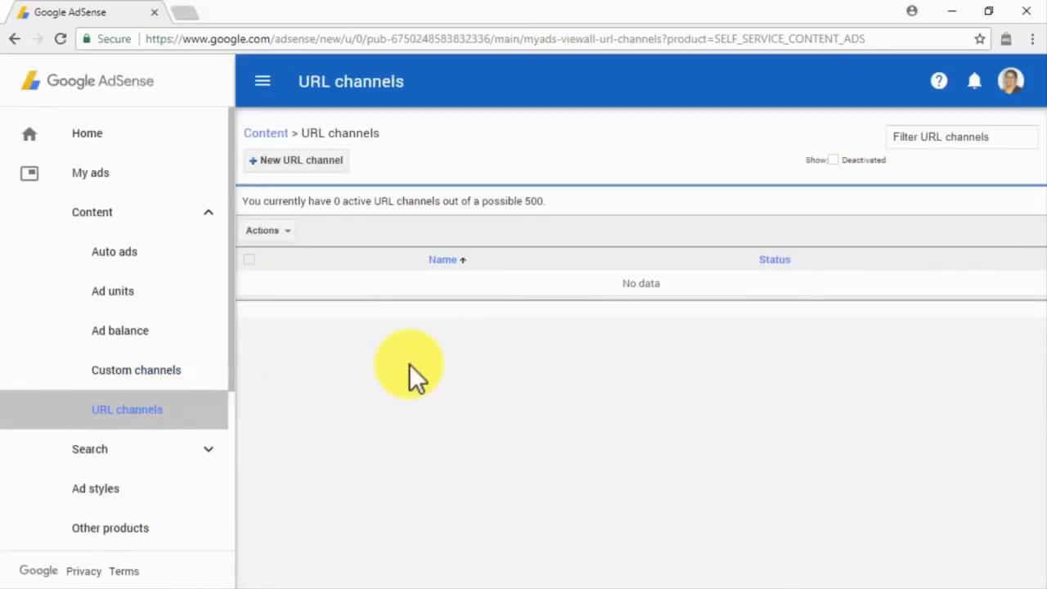
Step: Enter two site domains, including diabetescaremadeeasy.com, in a new URL channel form, then close it
left_click(311, 155)
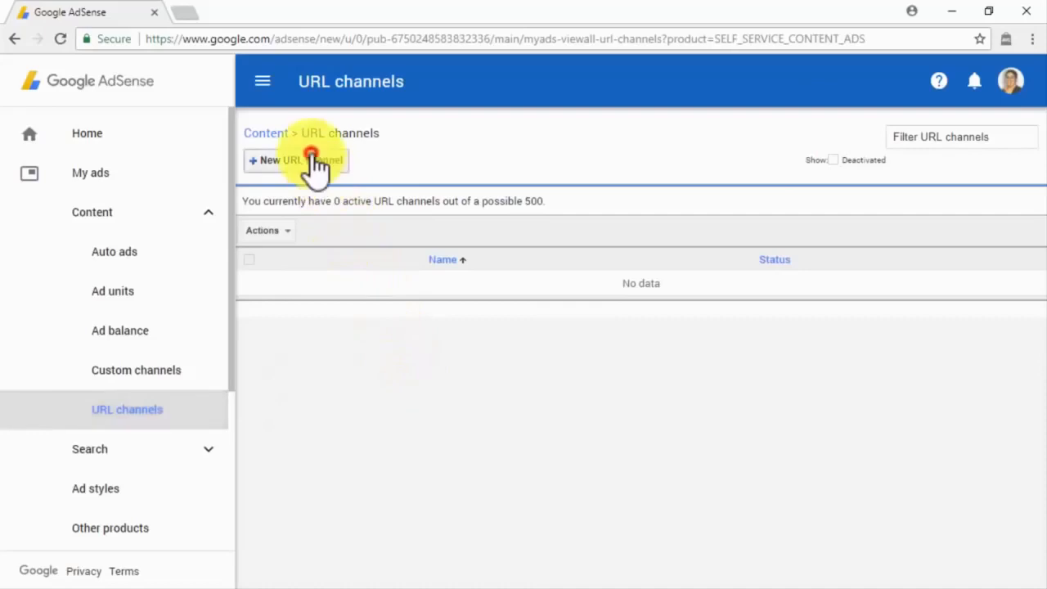
type("abinadisuarez.com")
key("Return")
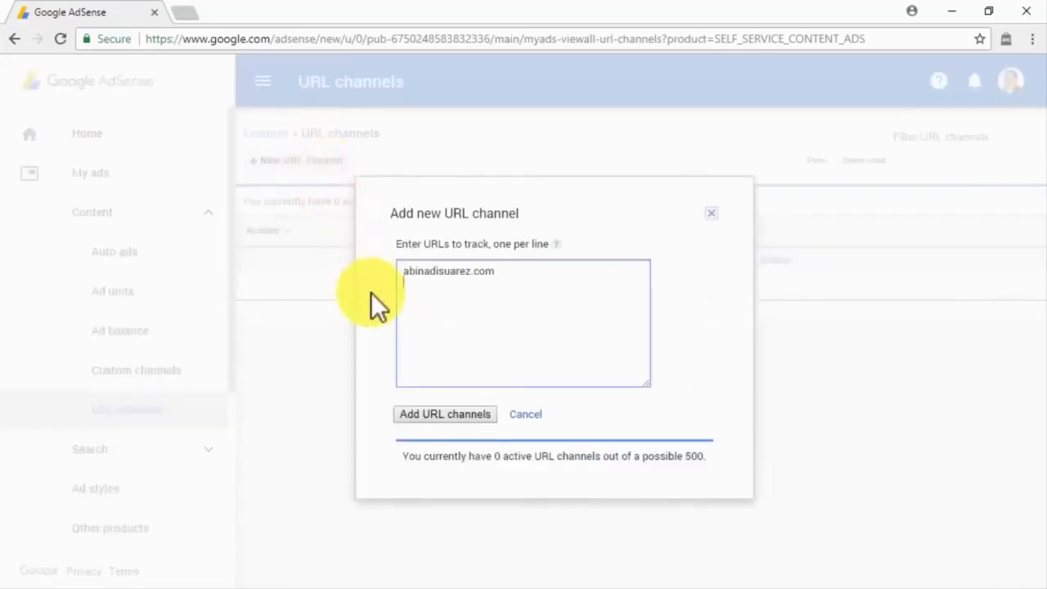
type("diabetescaremadeeasy.com")
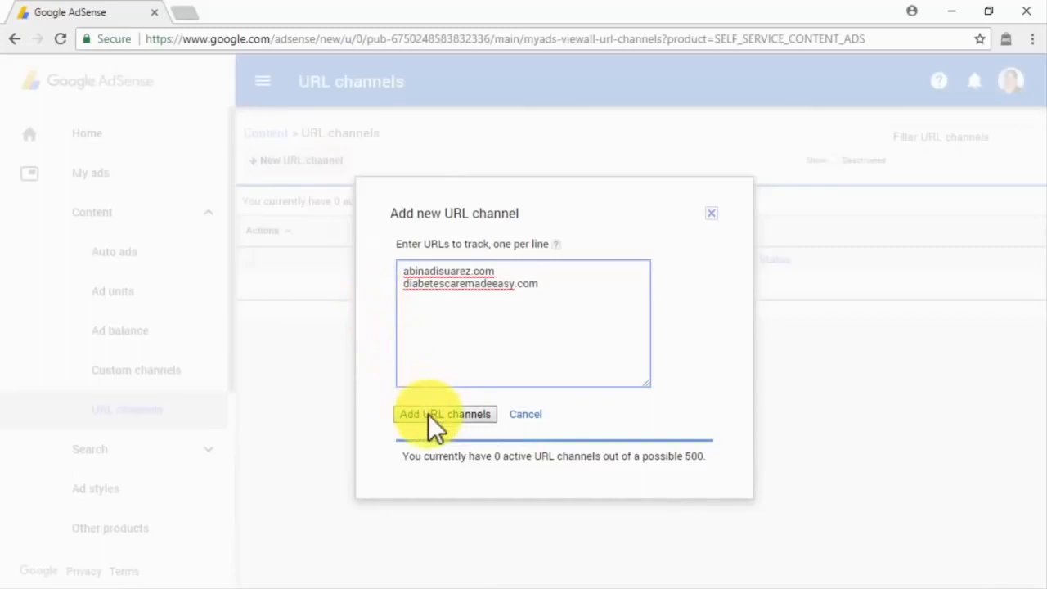
left_click(711, 214)
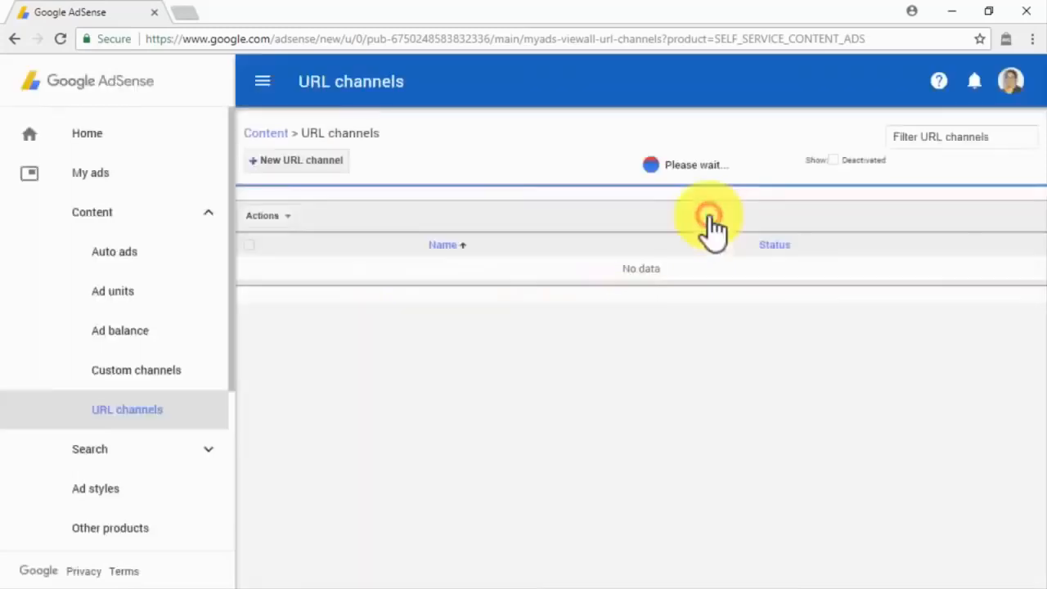
Step: Browse Ad styles, preview the Minimalist sample, and cancel a new ad style before visiting Other products
left_click(131, 489)
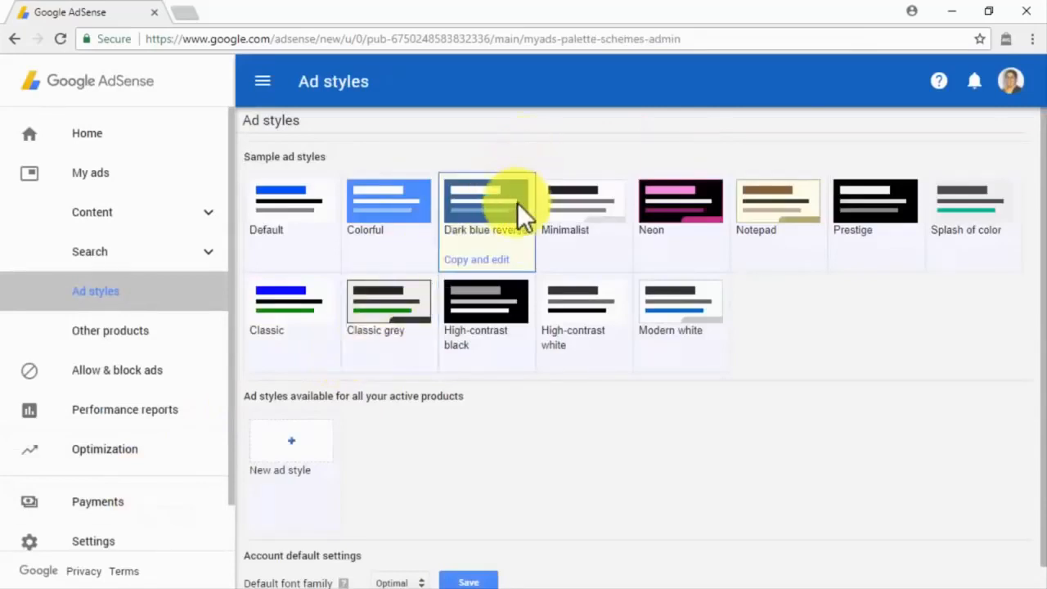
left_click(556, 199)
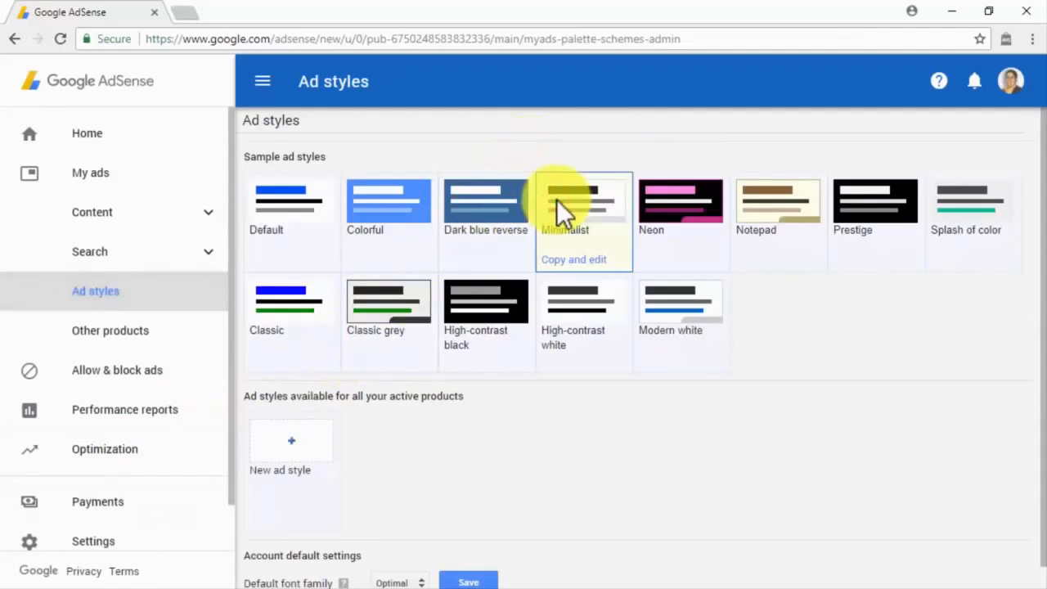
left_click(313, 435)
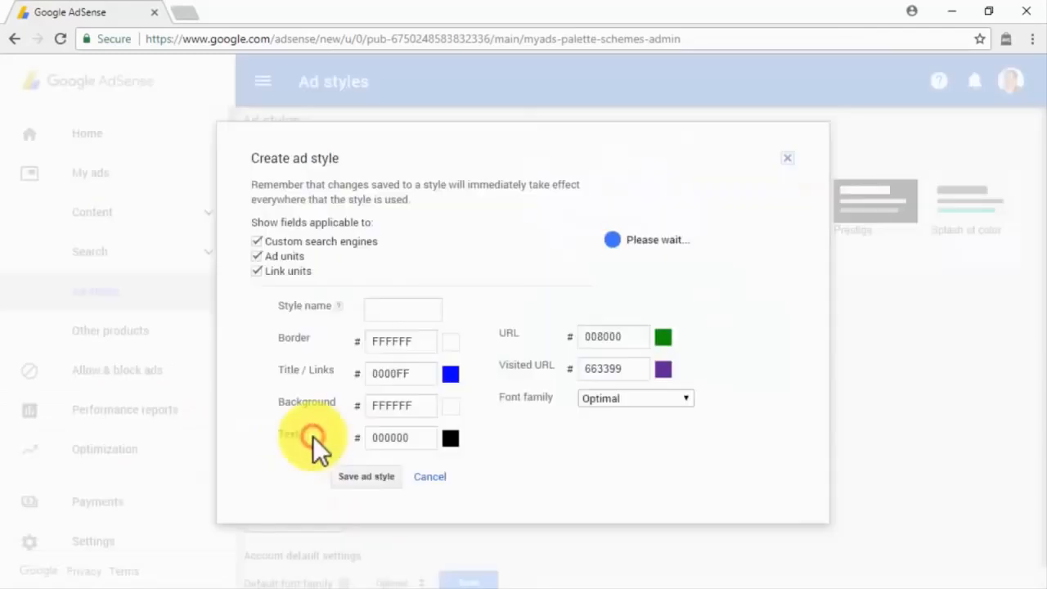
left_click(420, 477)
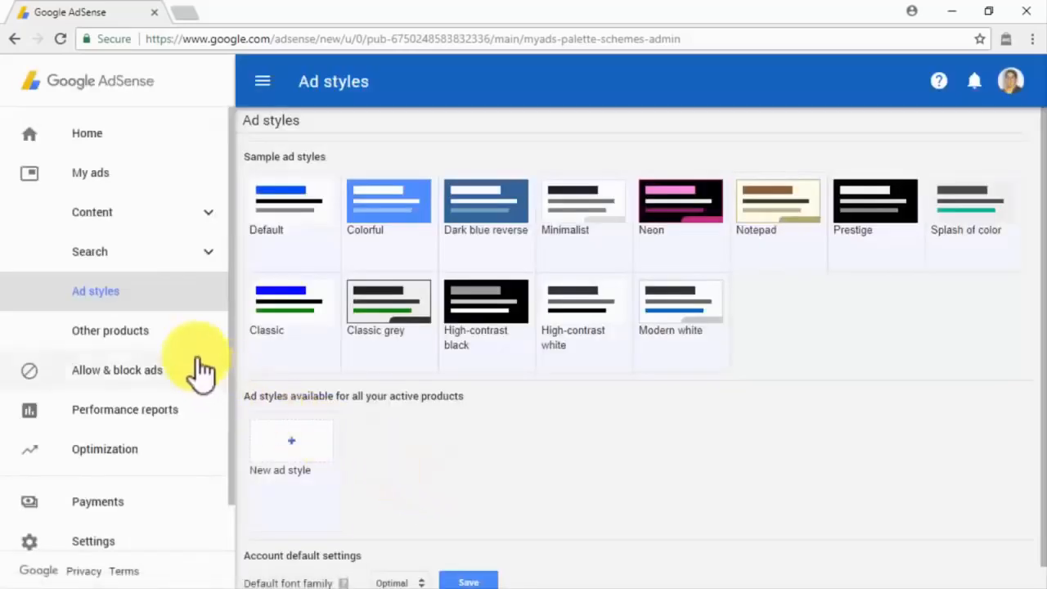
left_click(172, 335)
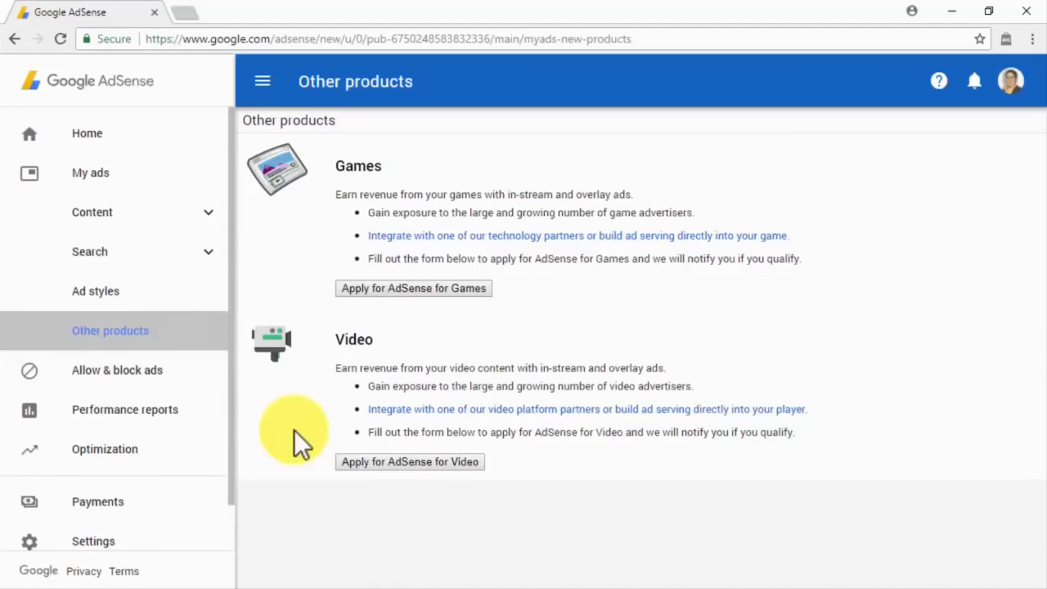
Step: Open Allow & block ads to see the Ad review center's 54 unreviewed ads
left_click(219, 370)
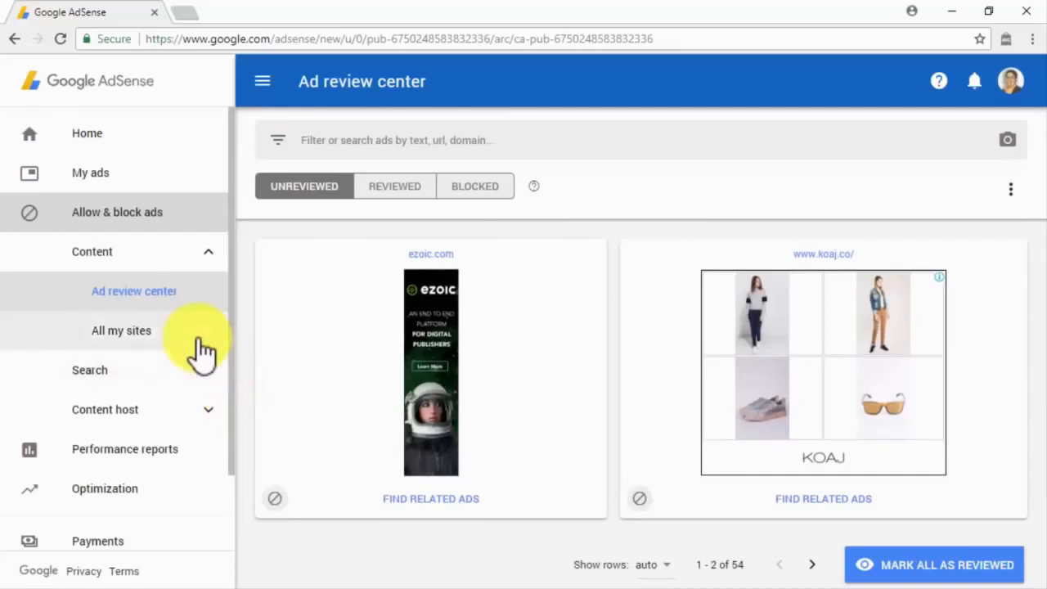
Step: Refresh the Ad review center, view the Reviewed and Blocked ad lists, then open All my sites blocking
left_click(181, 296)
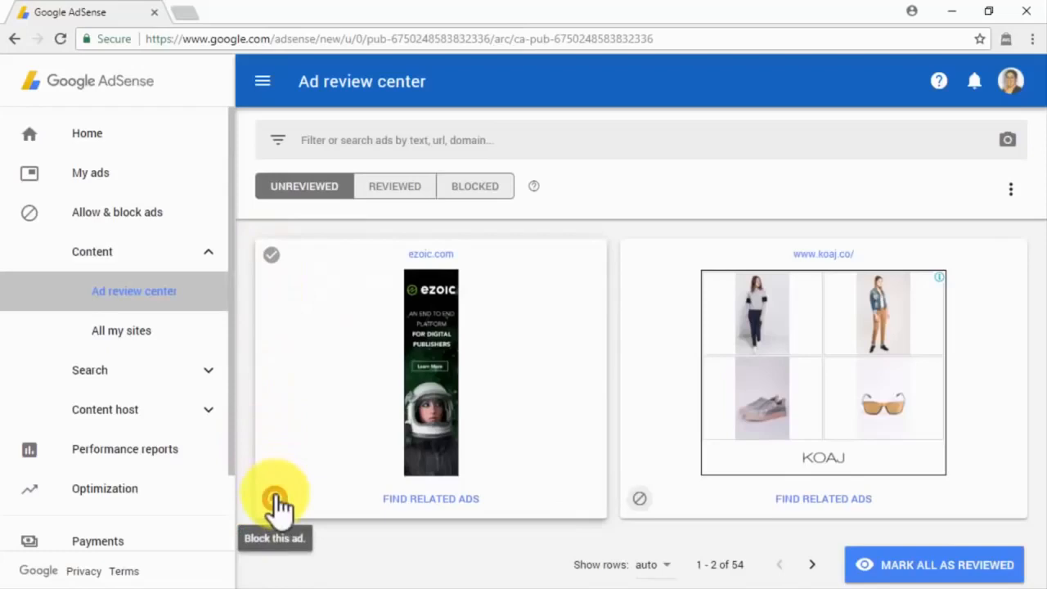
left_click(414, 189)
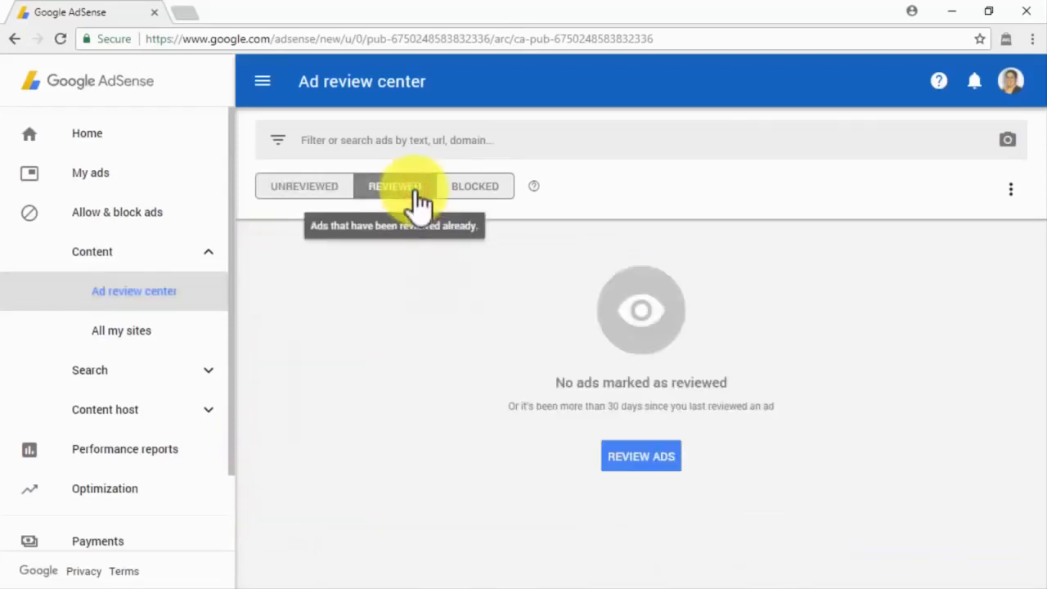
left_click(464, 197)
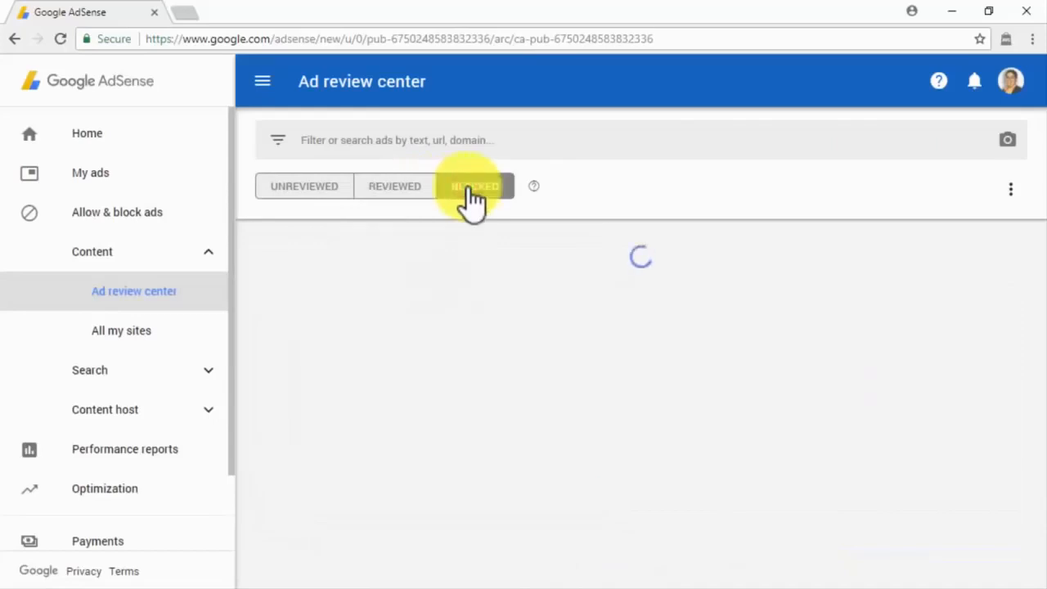
left_click(182, 335)
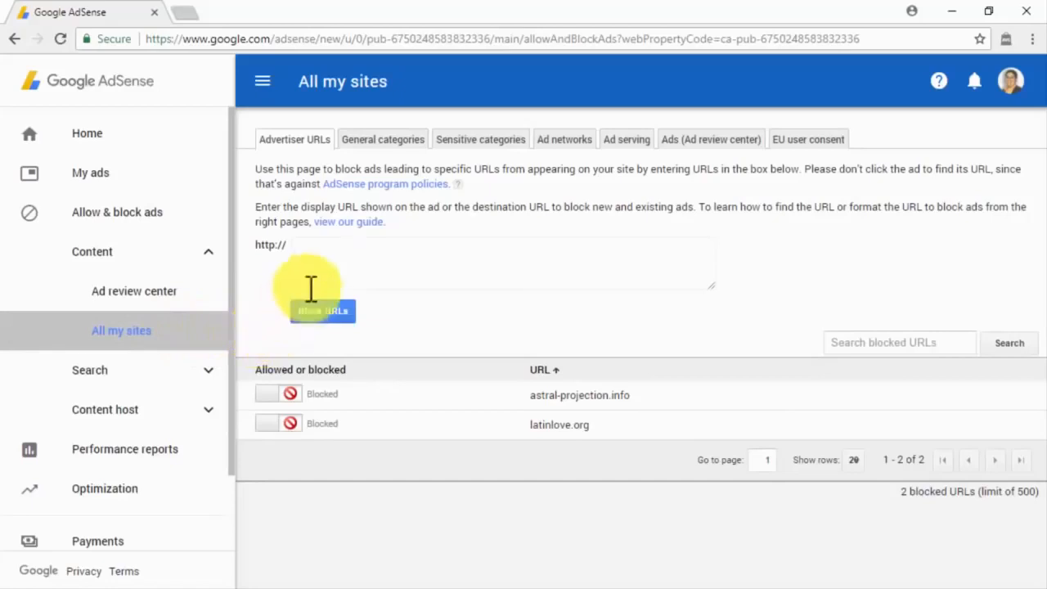
Step: View the General categories, Sensitive categories, Ad networks, Ad serving, Ads and EU user consent sections, then Performance reports
left_click(311, 262)
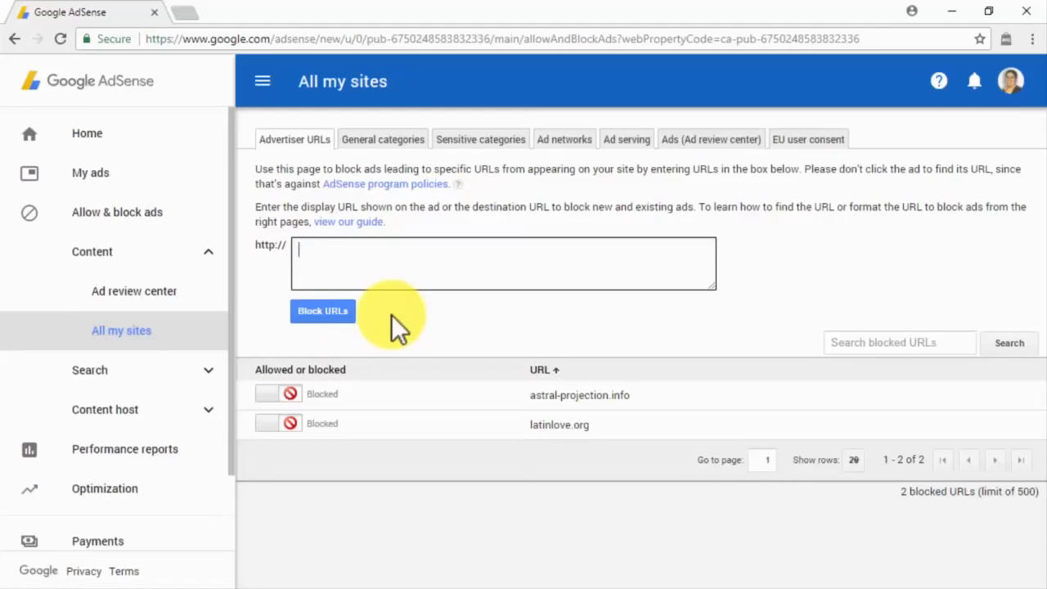
left_click(381, 145)
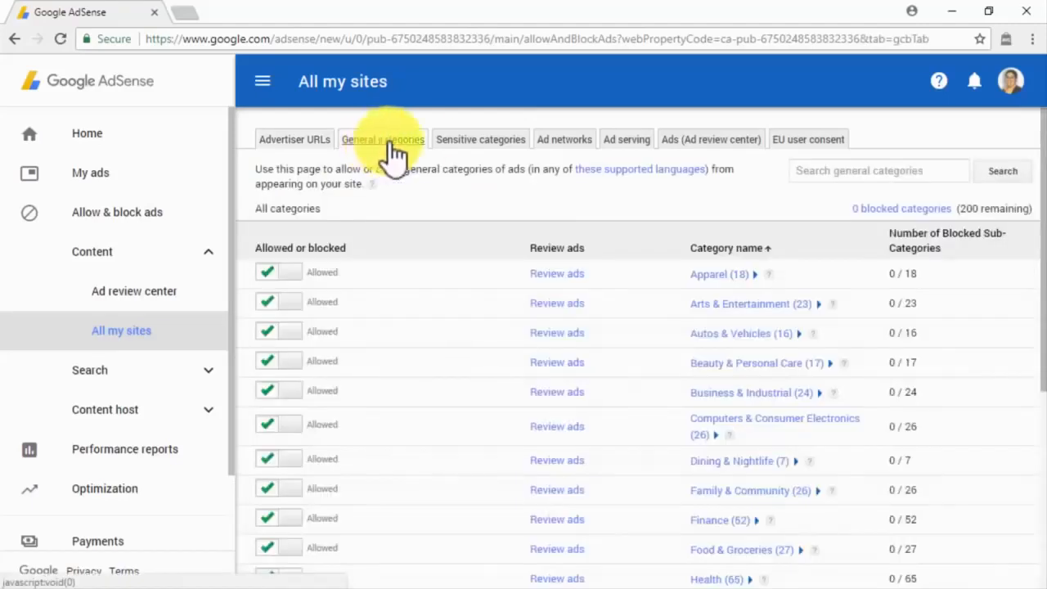
left_click(461, 144)
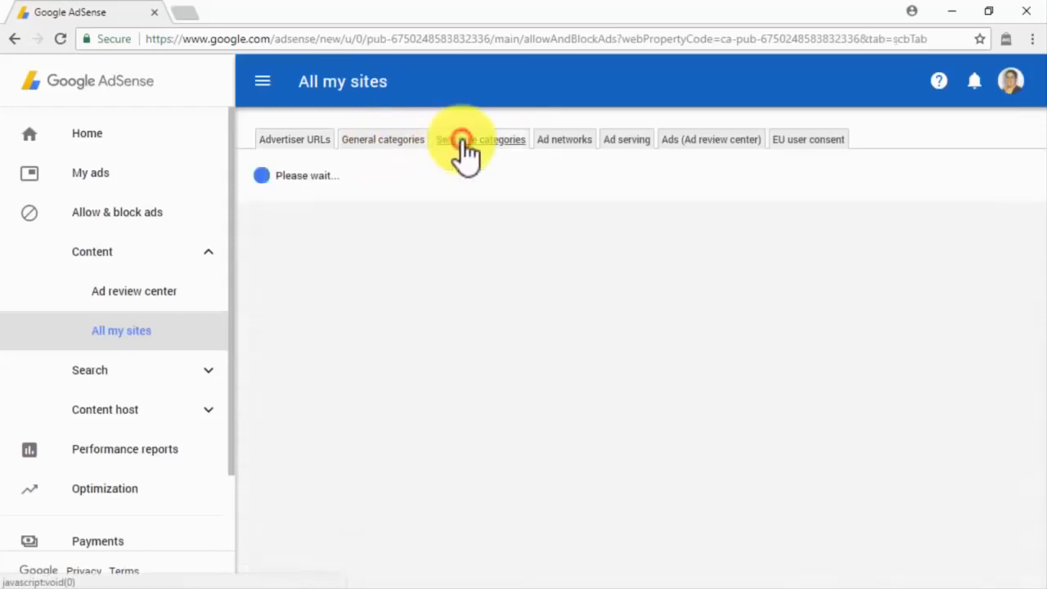
left_click(552, 147)
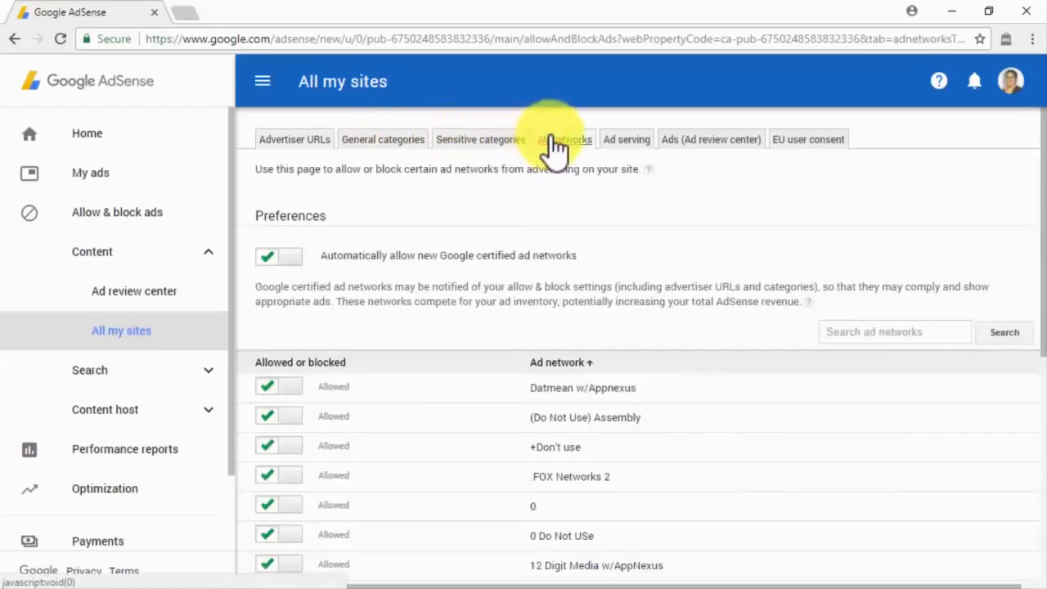
left_click(613, 149)
left_click(679, 143)
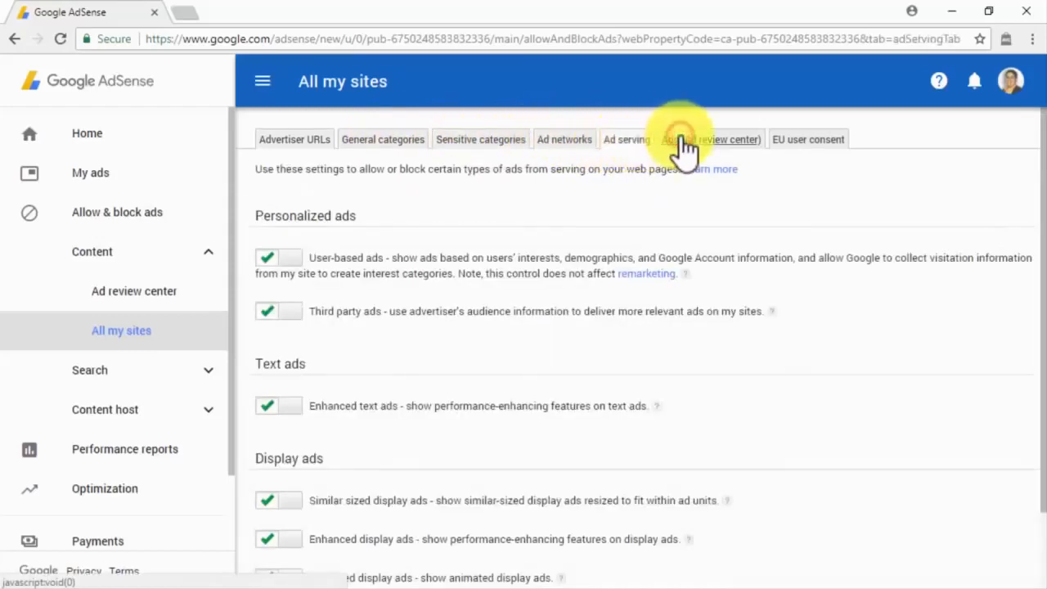
left_click(808, 143)
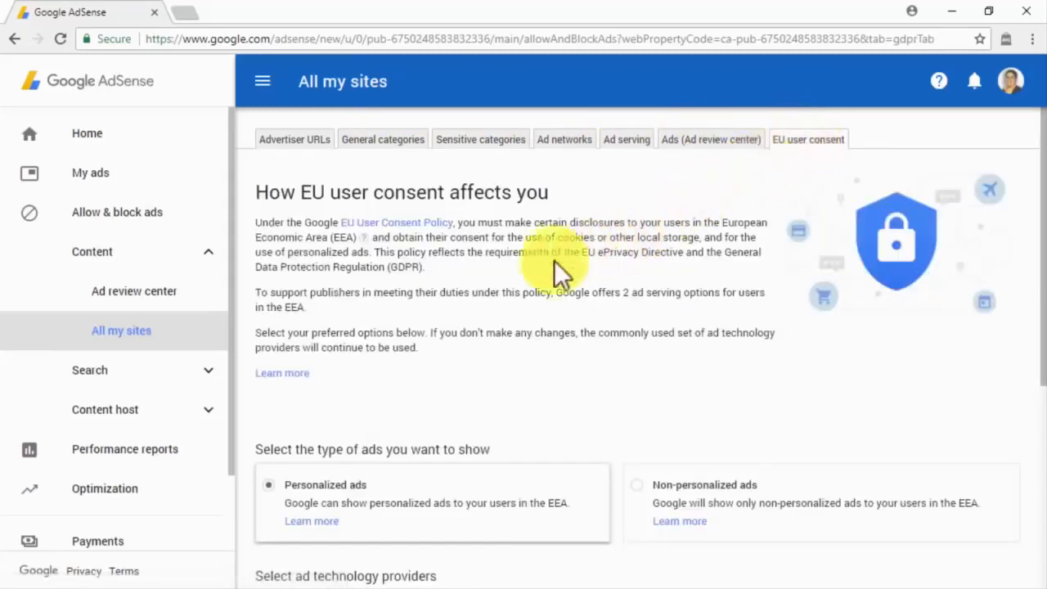
left_click(201, 463)
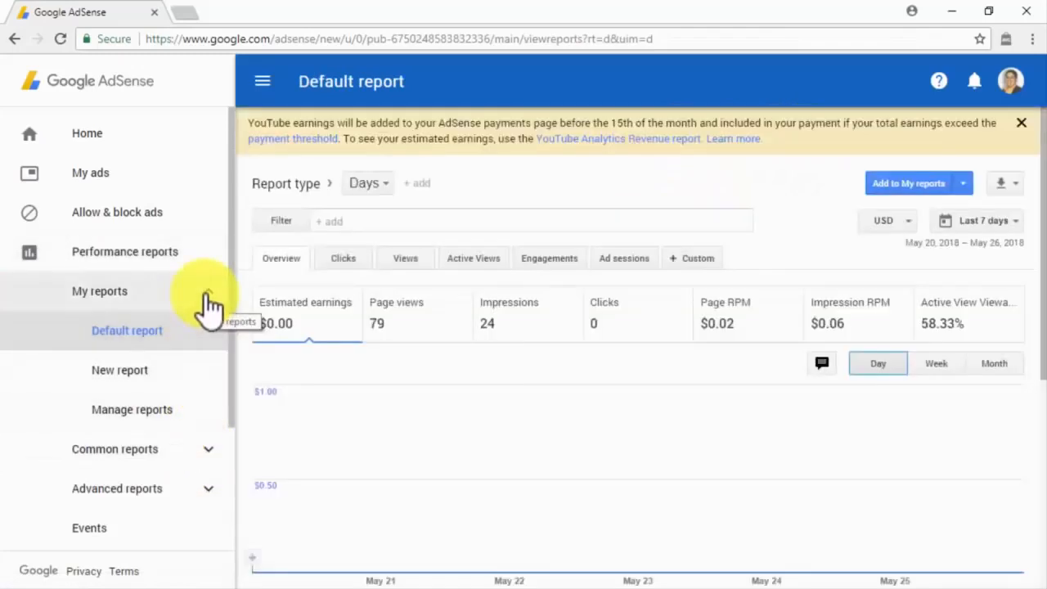
Step: Collapse and re-expand My reports, then show the empty Manage reports list
left_click(209, 294)
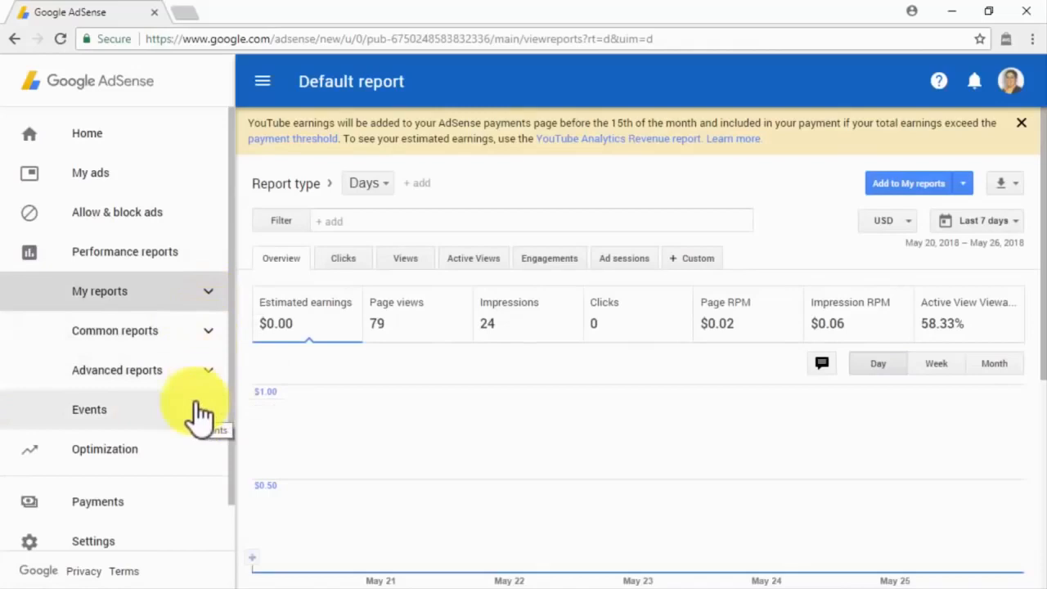
left_click(203, 302)
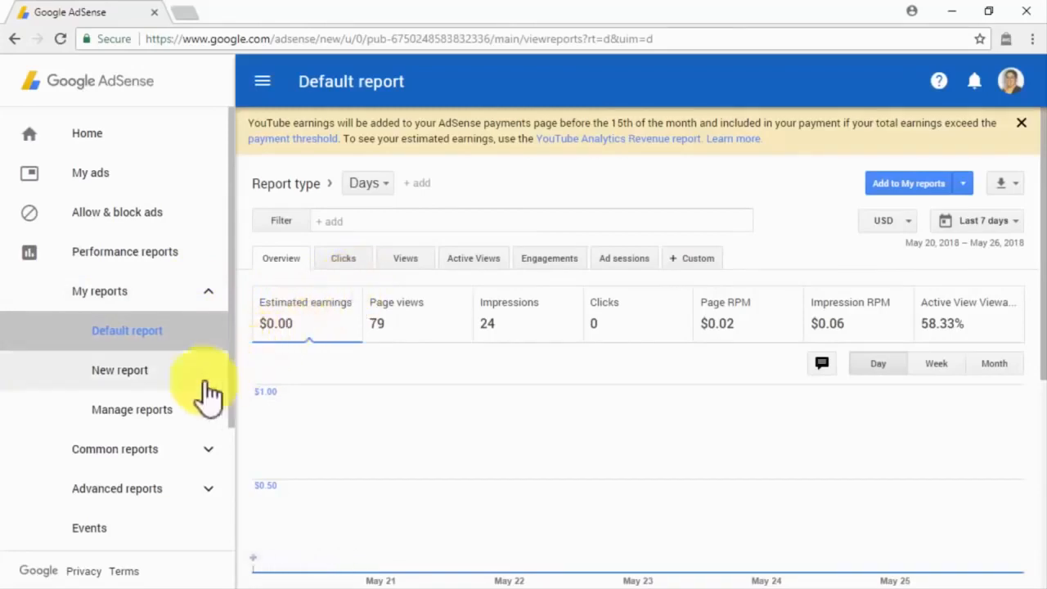
left_click(170, 407)
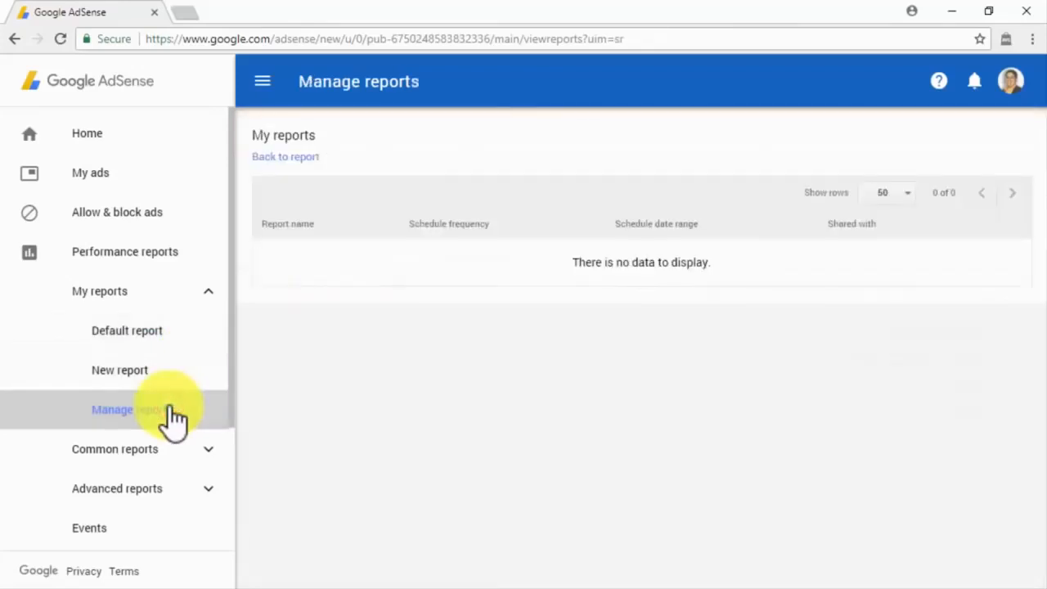
Step: View the Entire account by day, Sites, Content platform, Countries, Ad units, Platforms and Products reports, then expand Advanced reports
left_click(171, 447)
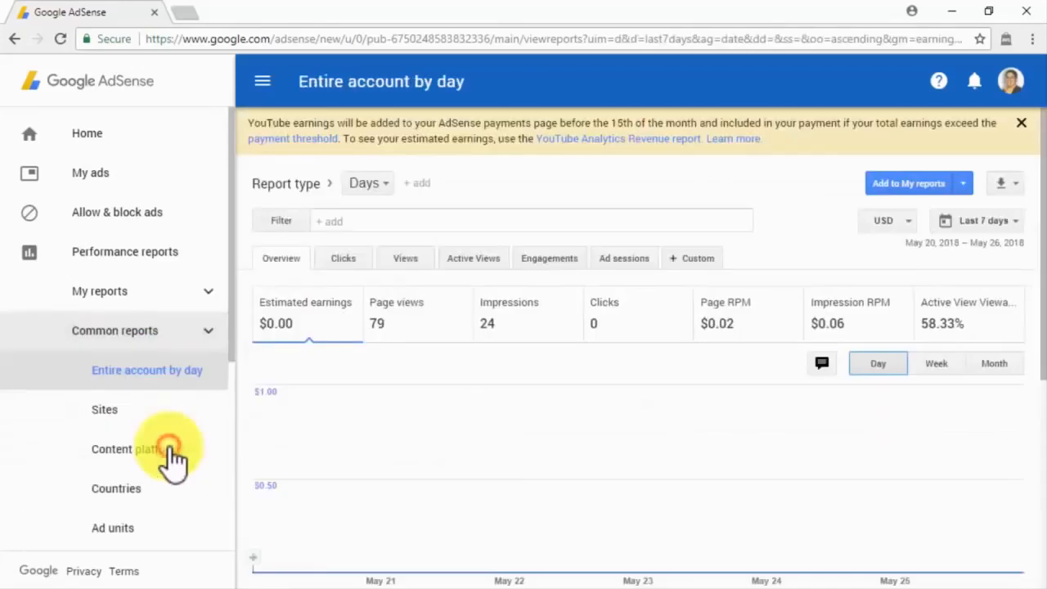
left_click(200, 413)
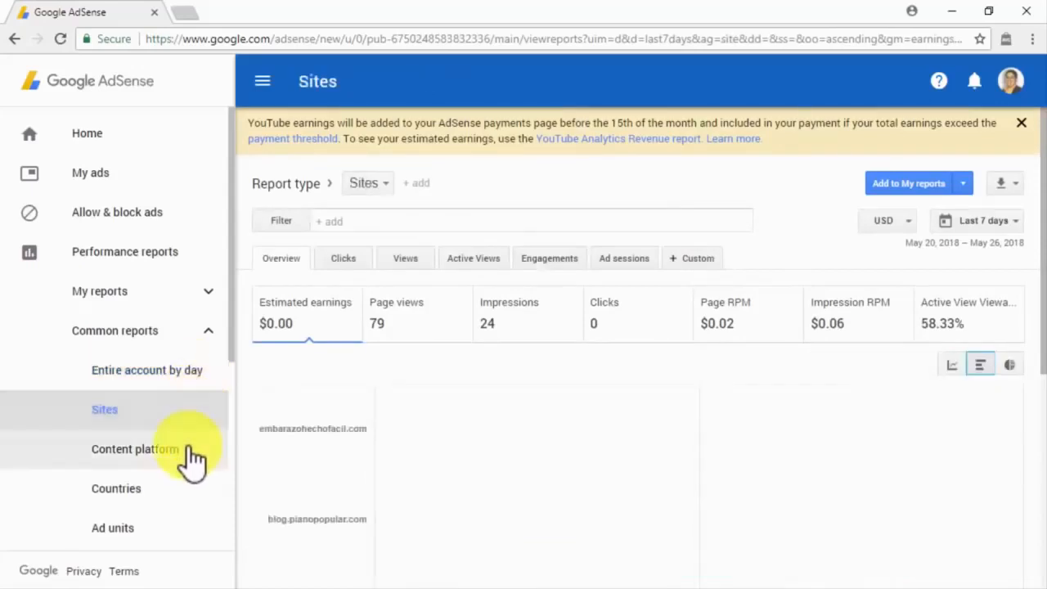
left_click(192, 458)
left_click(183, 494)
scroll(189, 501, "down", 1)
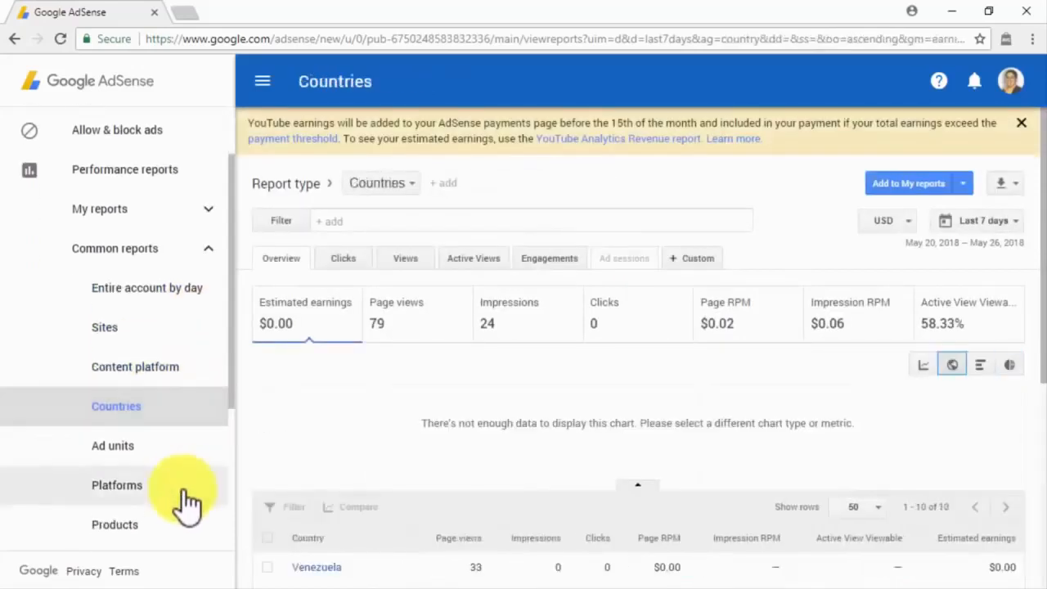
left_click(183, 457)
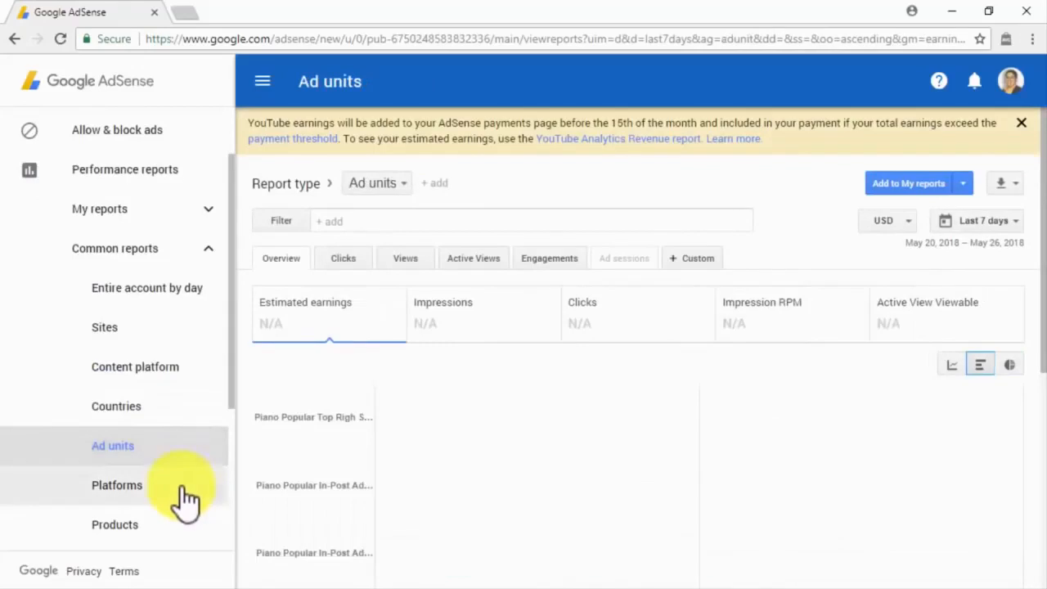
left_click(186, 494)
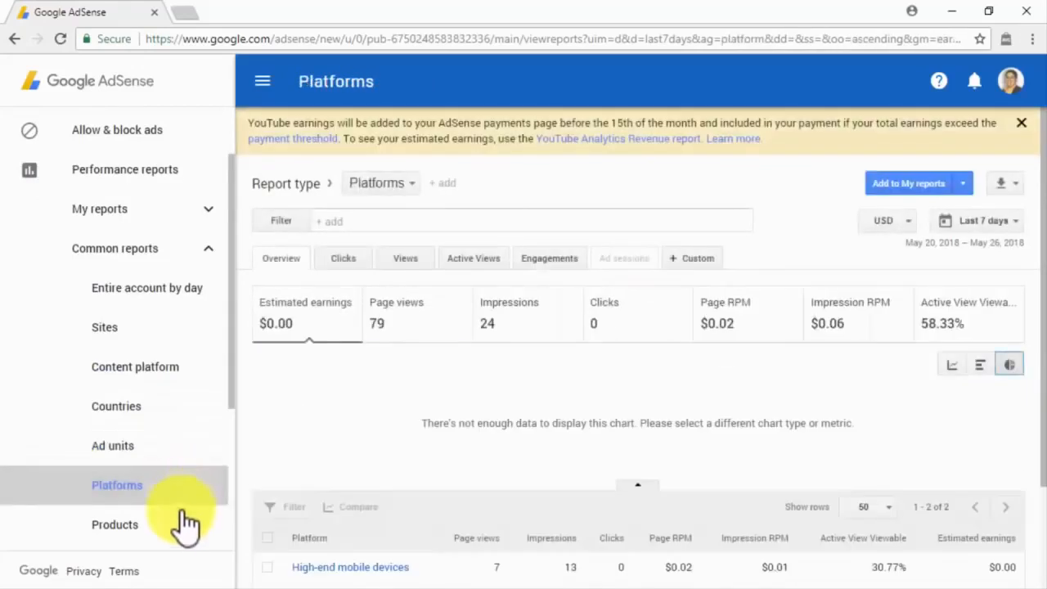
left_click(187, 523)
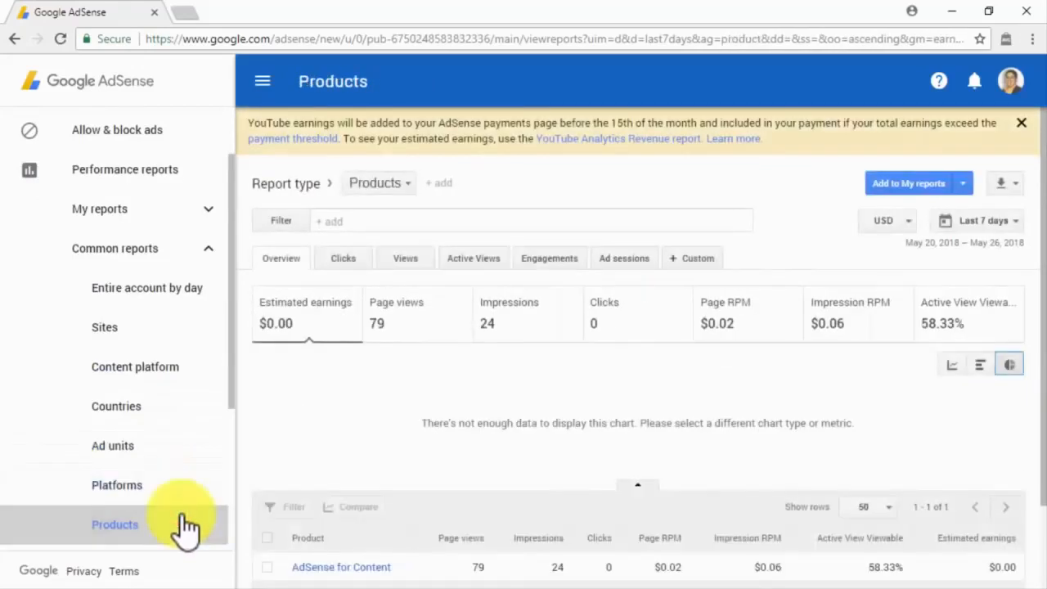
scroll(185, 517, "down", 1)
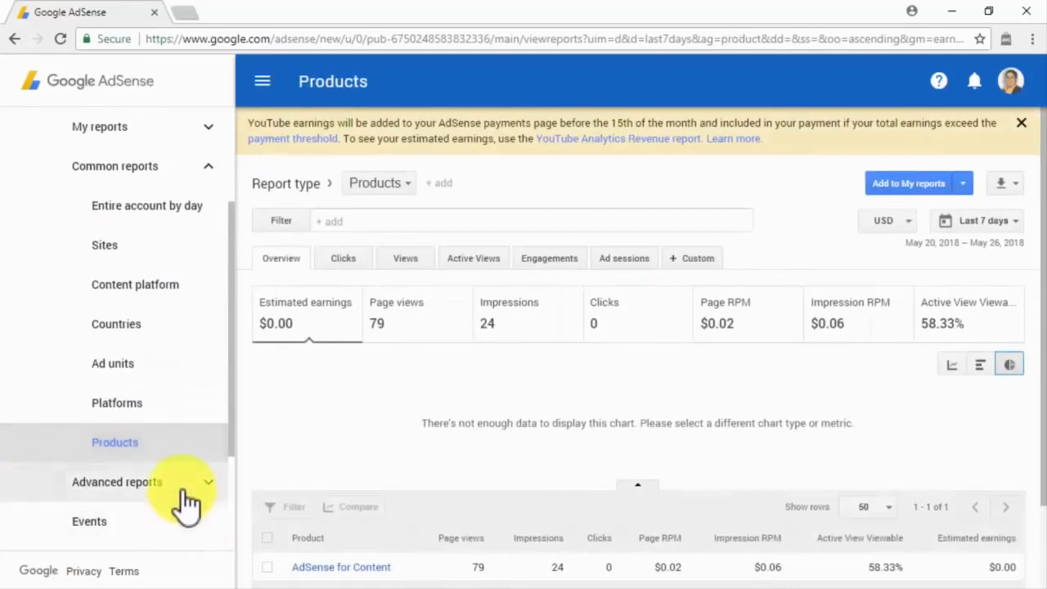
left_click(187, 501)
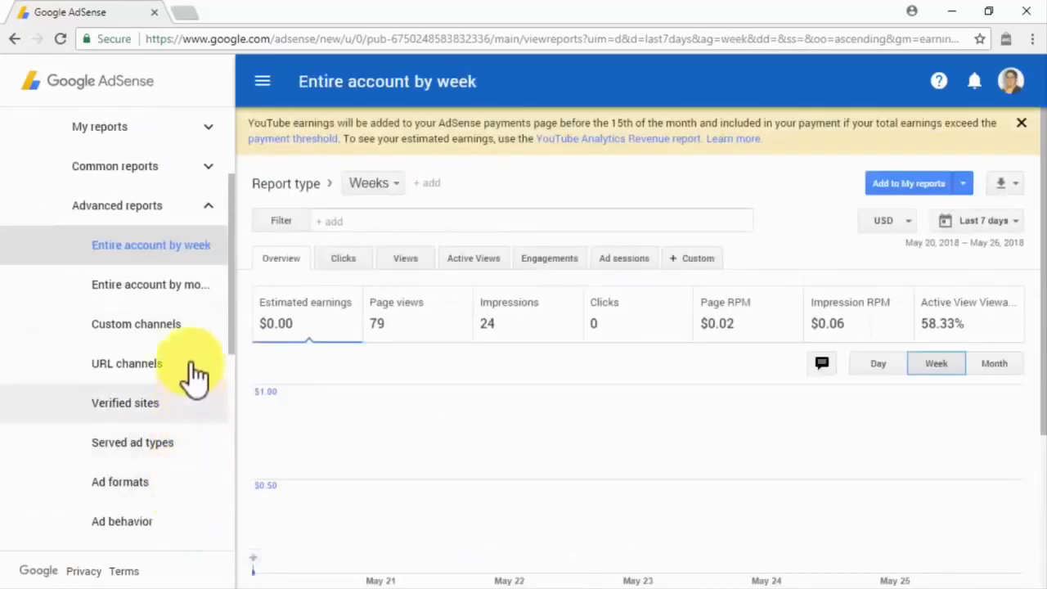
Step: View the by-month, Custom channels, URL channels, Verified sites, Served ad types, Ad formats, Ad behavior, Ad sizes, Creative sizes, Targeting types and Bid types reports
left_click(195, 295)
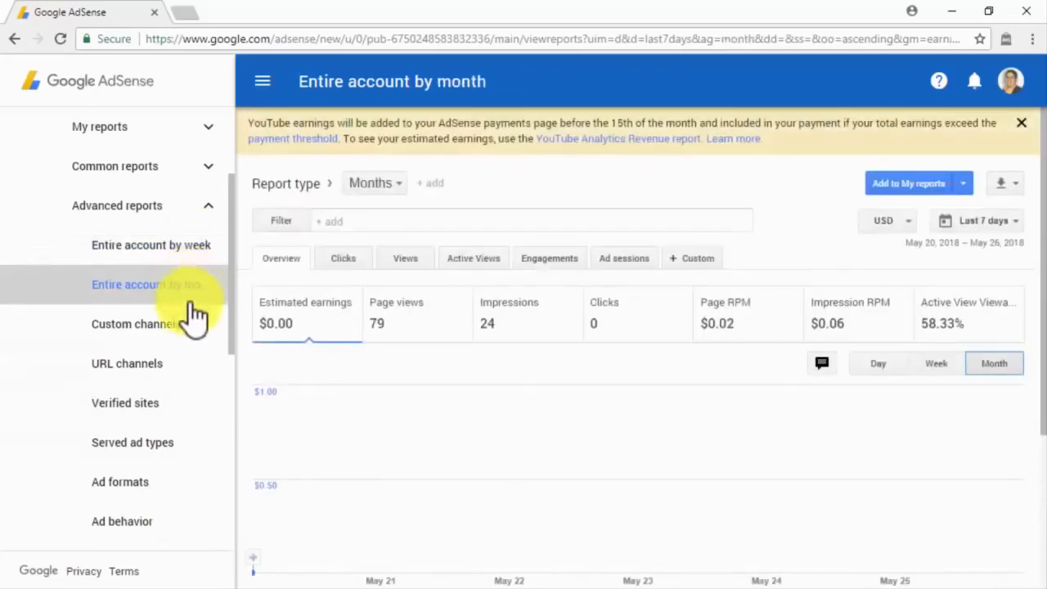
left_click(194, 337)
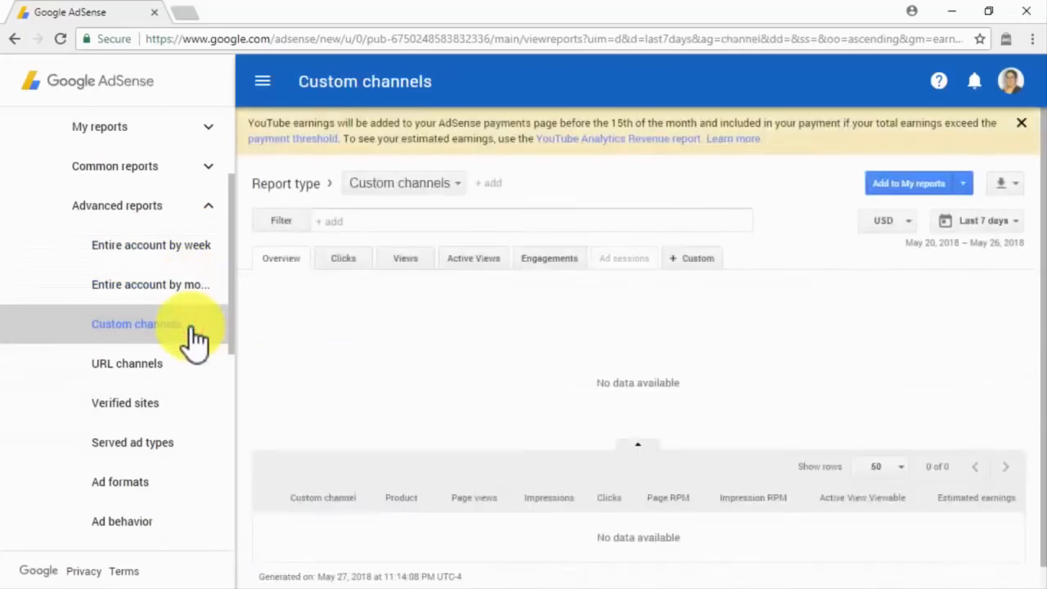
left_click(192, 366)
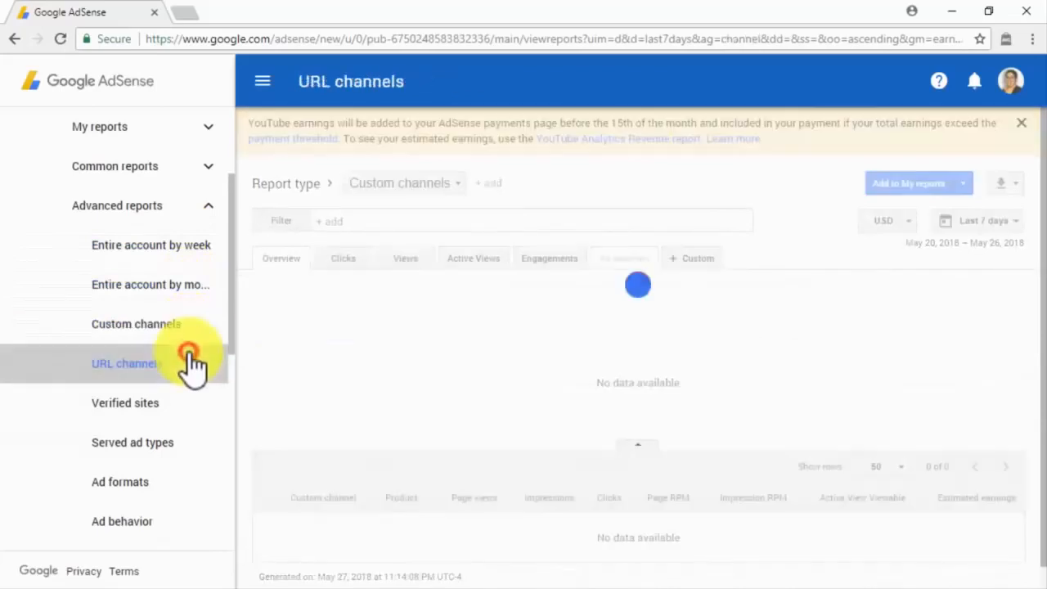
left_click(190, 407)
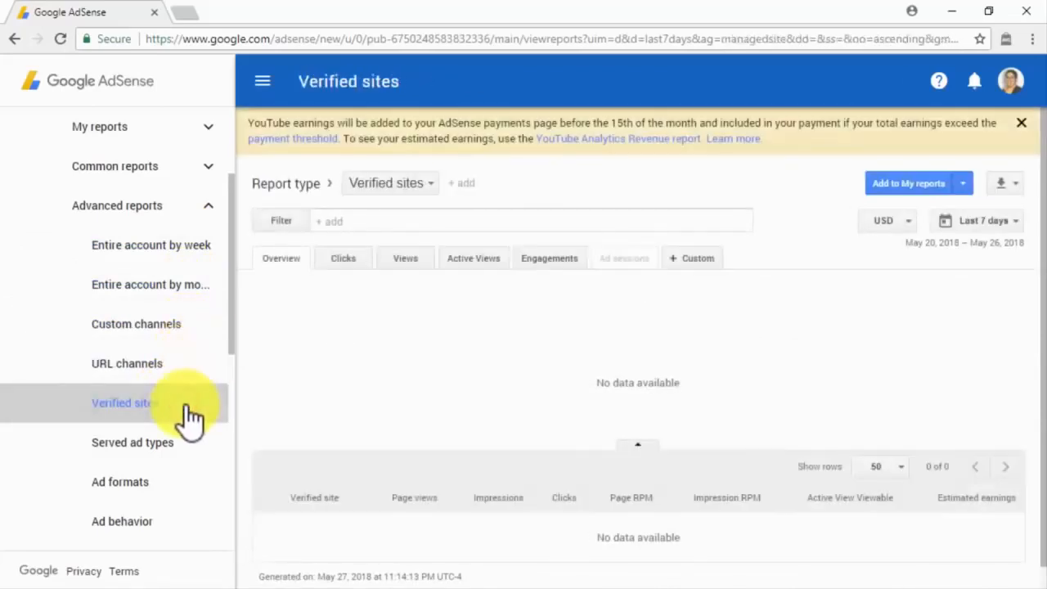
left_click(188, 464)
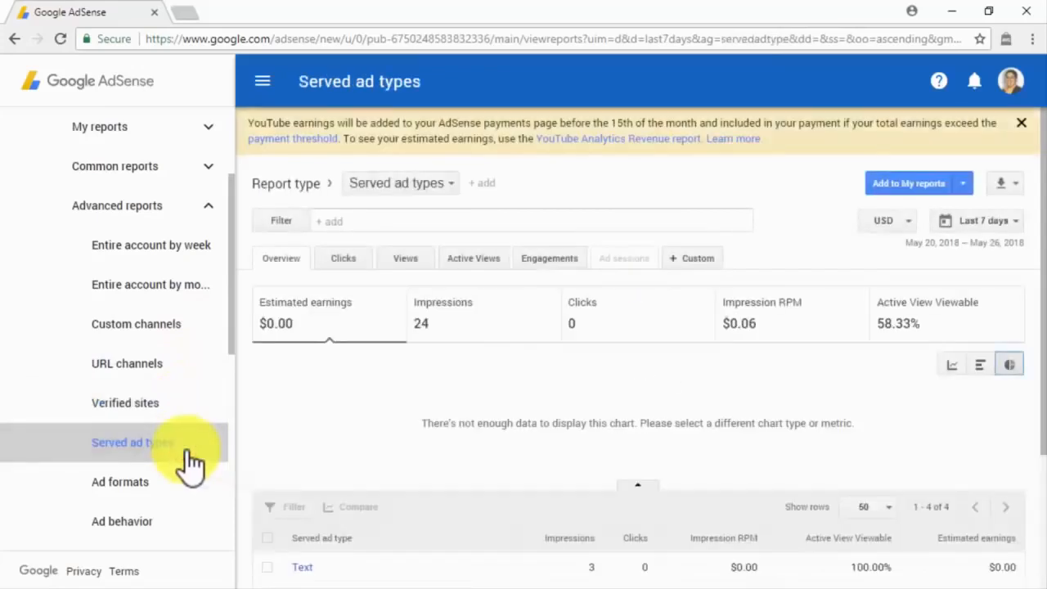
left_click(187, 485)
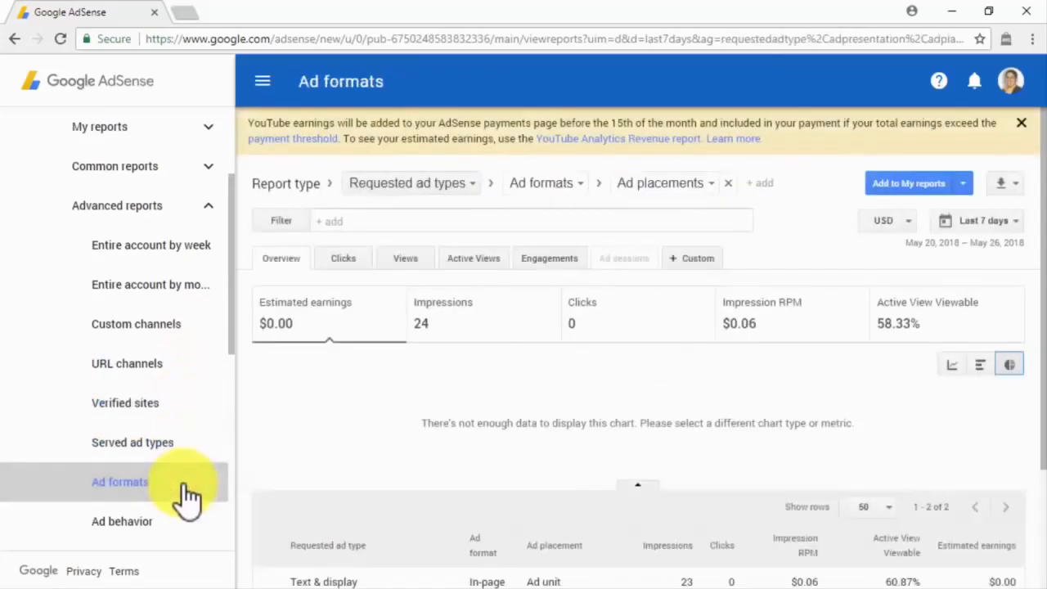
scroll(186, 494, "down", 2)
left_click(187, 364)
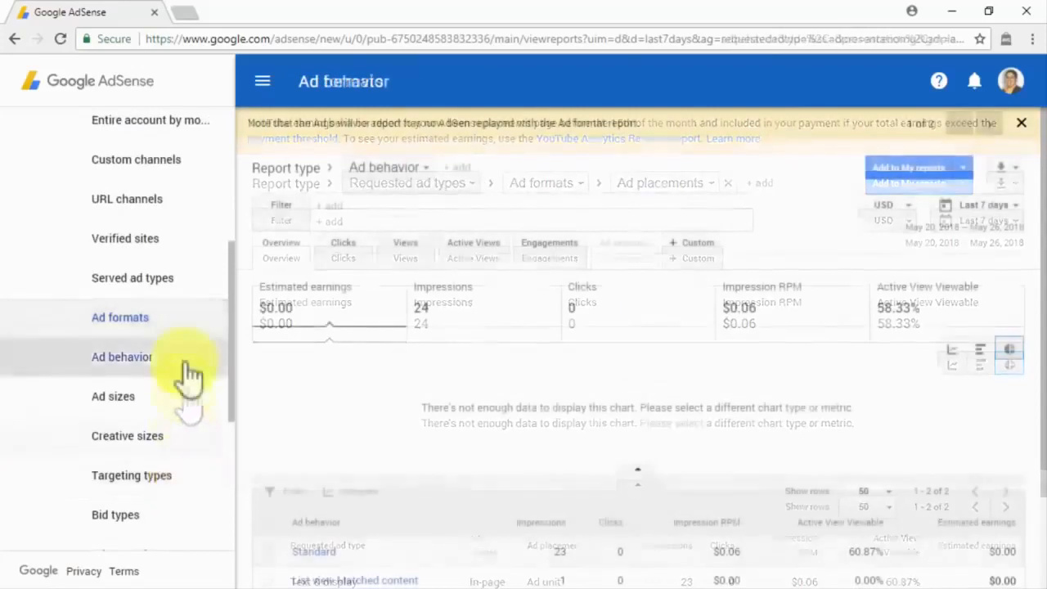
left_click(187, 401)
left_click(187, 444)
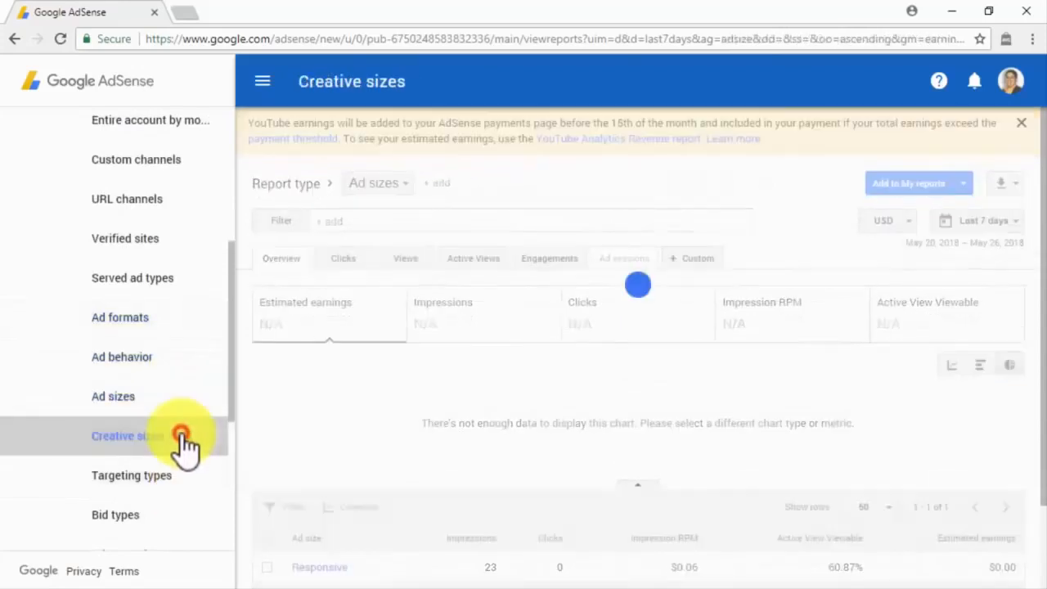
left_click(183, 469)
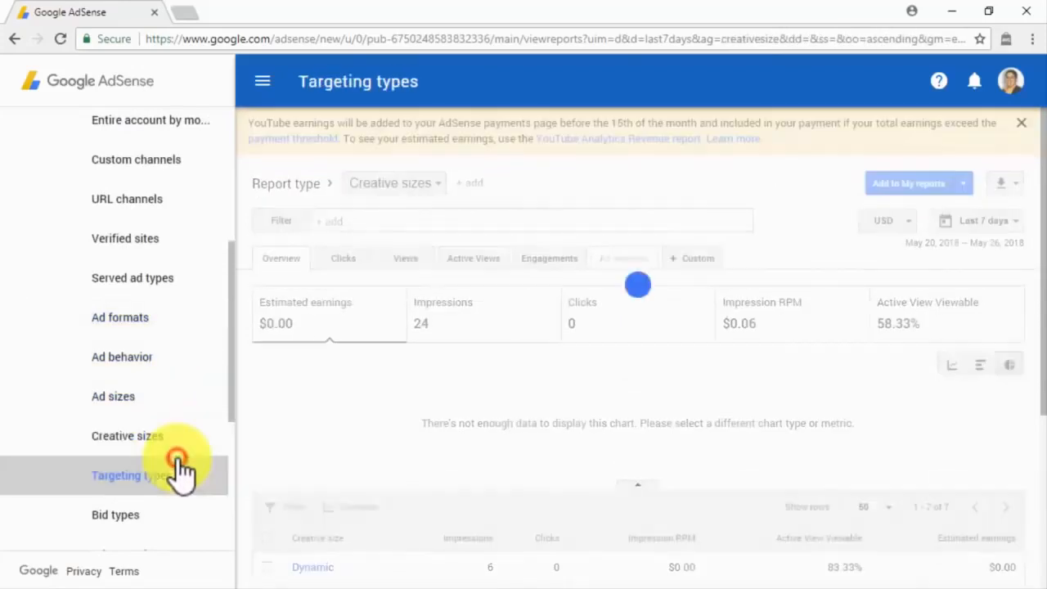
left_click(181, 519)
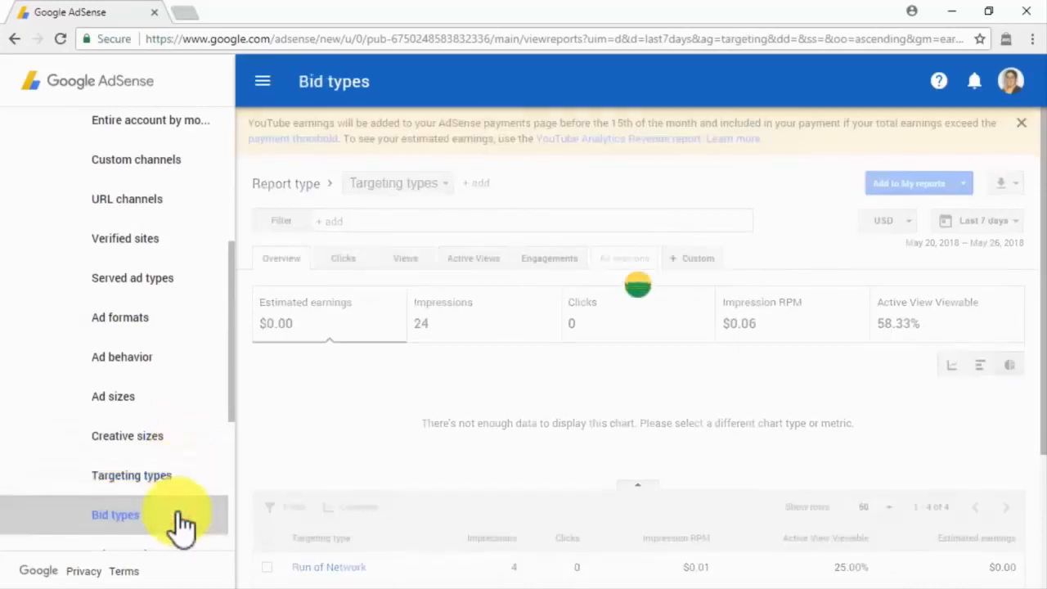
Step: View the Ad networks, Experiments, Ad sessions and Events reports, then open Optimization opportunities
scroll(181, 519, "down", 1)
left_click(175, 481)
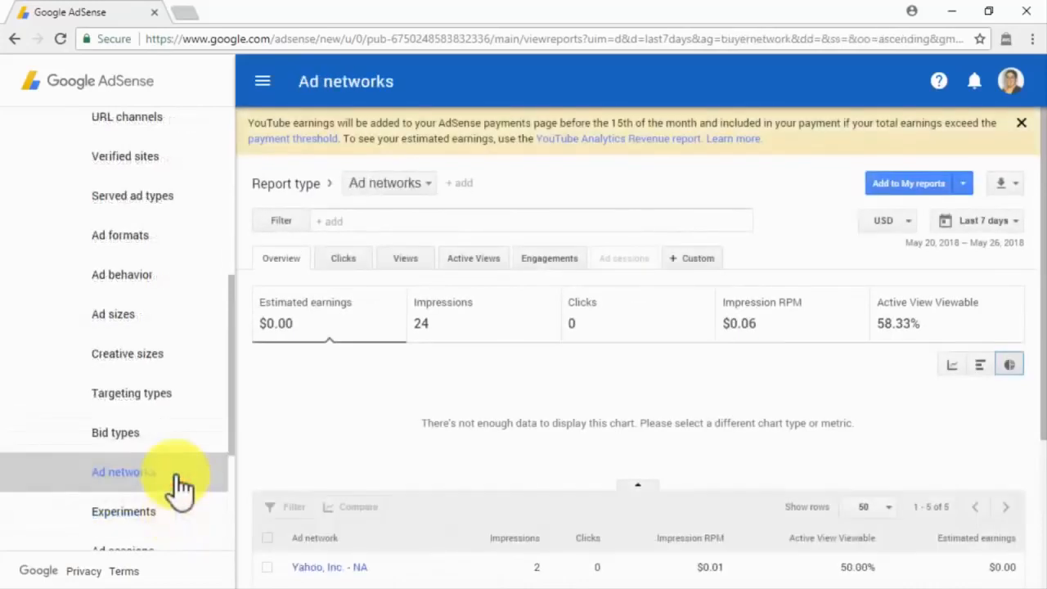
left_click(177, 516)
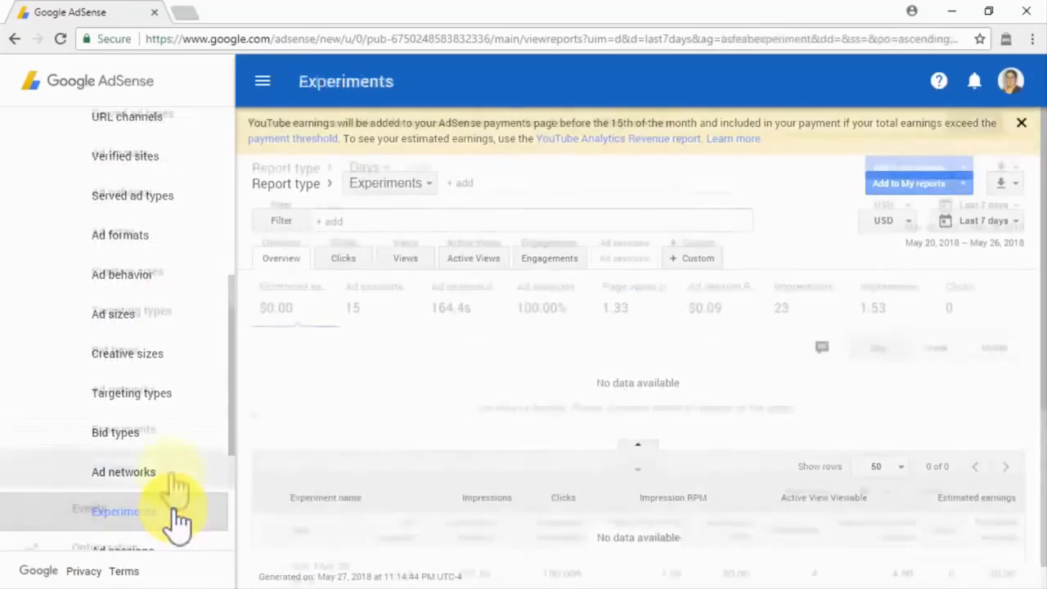
scroll(177, 507, "down", 1)
left_click(177, 483)
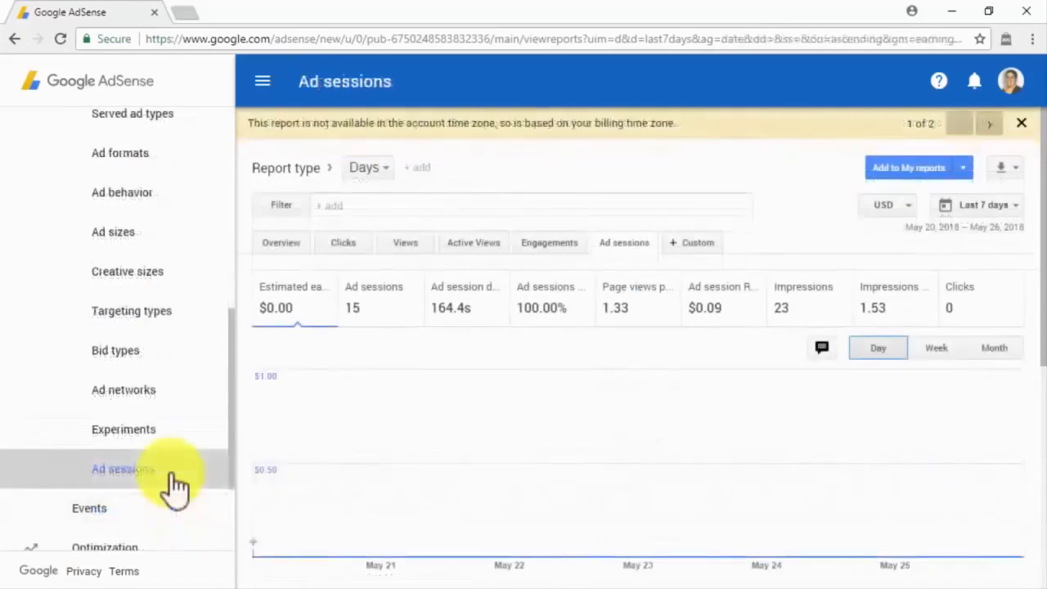
left_click(155, 508)
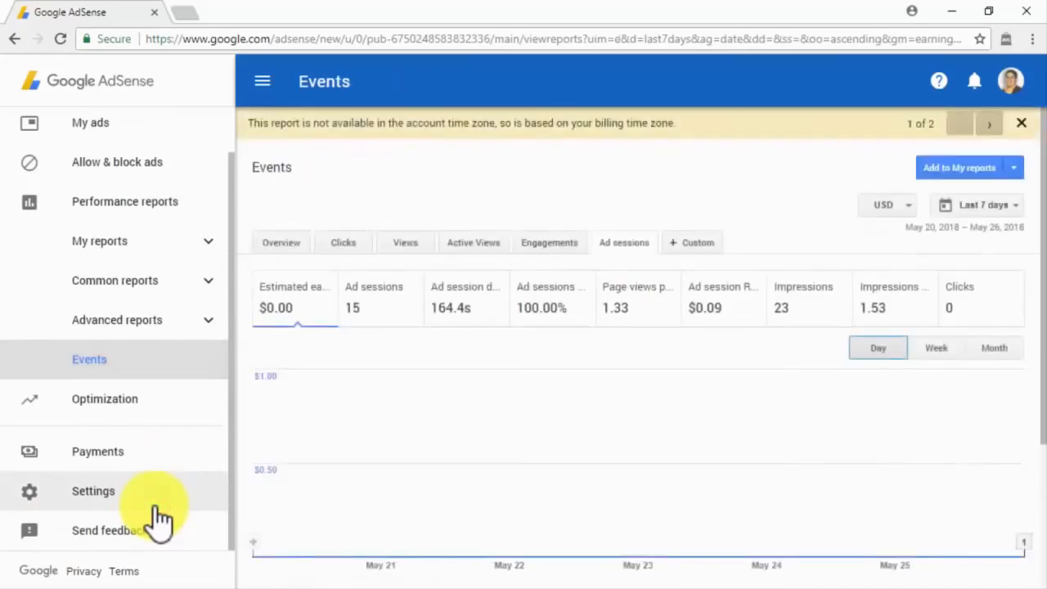
mouse_move(275, 435)
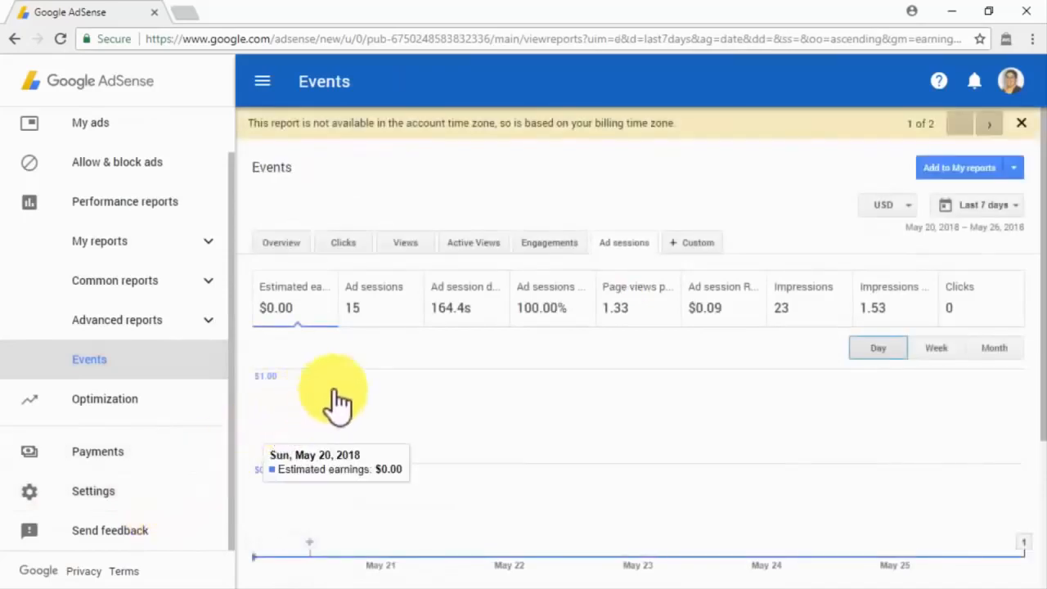
left_click(181, 400)
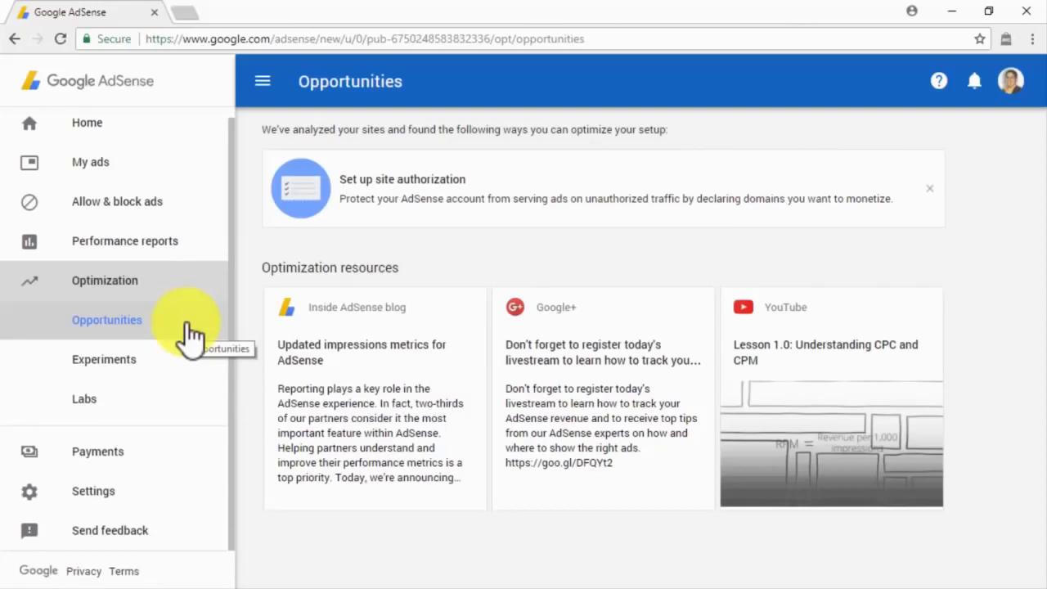
Step: Look over Optimization Experiments and Labs, then open the Payments overview showing $18.20 earned
left_click(184, 373)
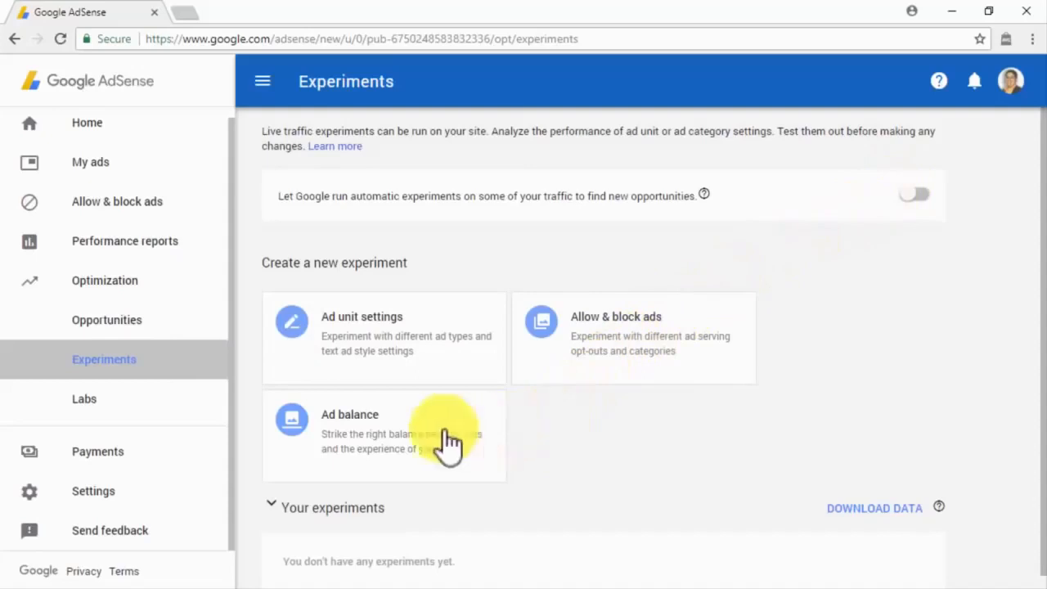
left_click(195, 419)
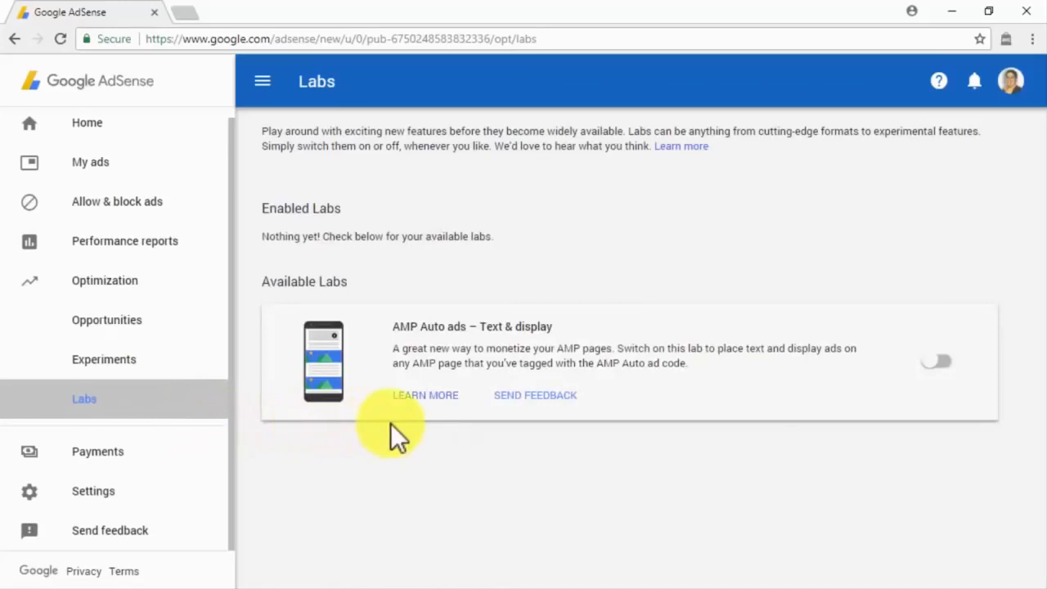
left_click(200, 455)
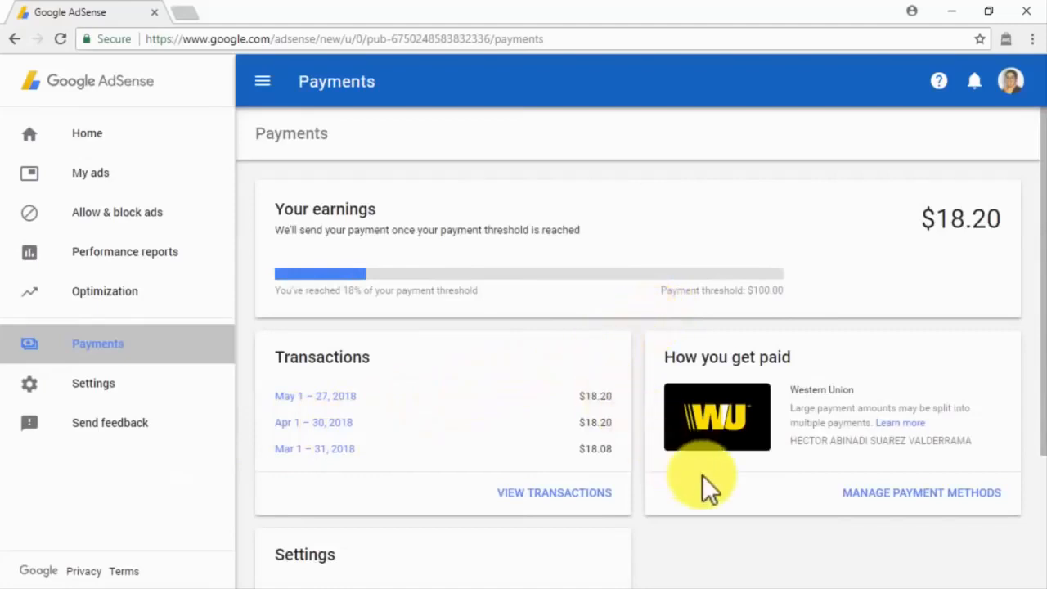
Step: Scroll through payment details and Personal settings, then open Account information
scroll(702, 474, "down", 1)
scroll(702, 474, "down", 1)
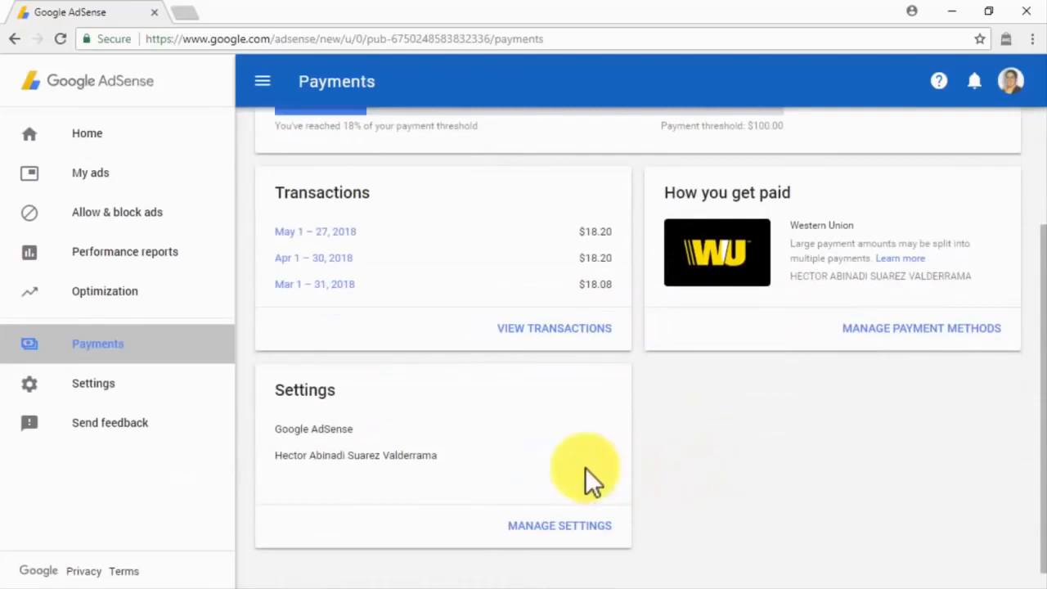
left_click(221, 397)
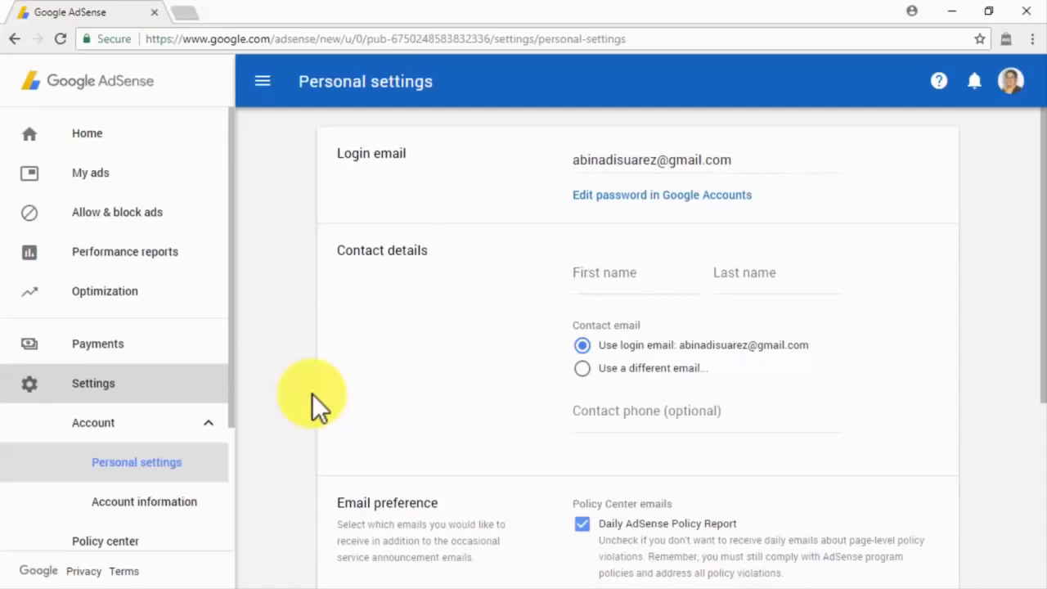
scroll(311, 393, "down", 4)
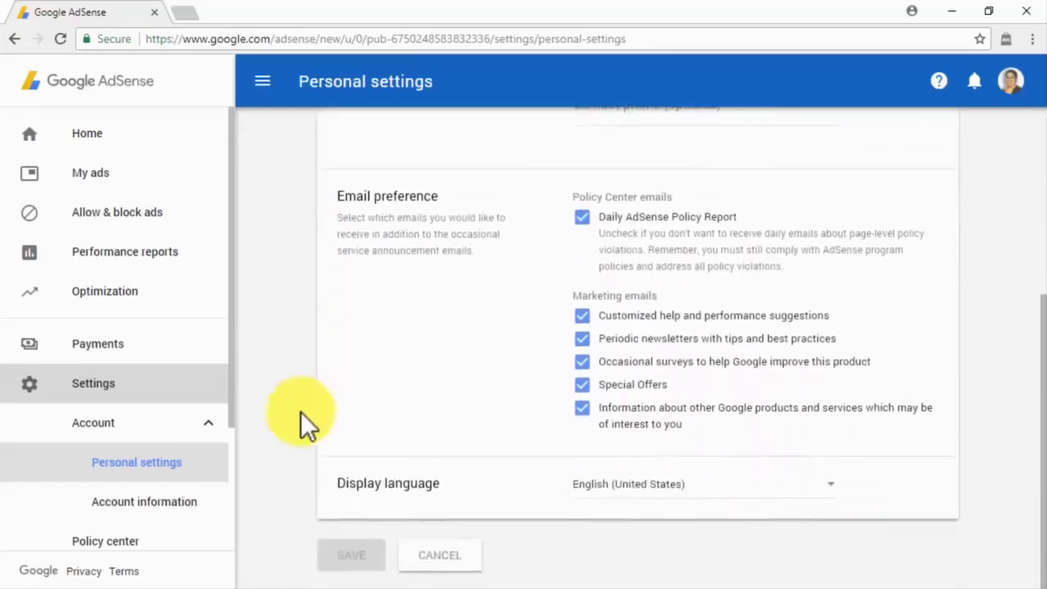
left_click(206, 507)
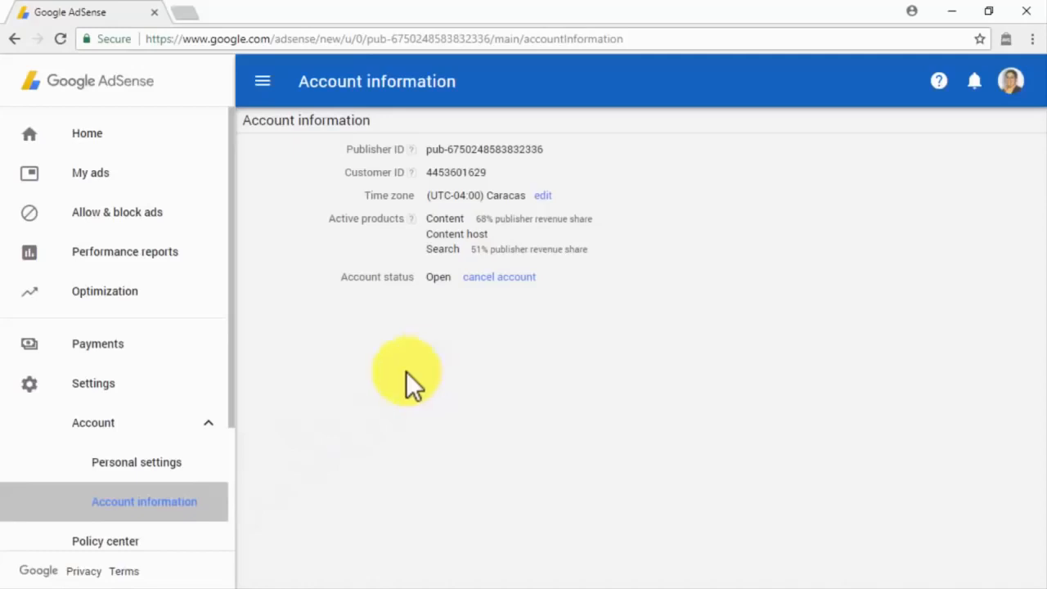
Step: Check the Policy center page, then open the account's My Sites list
scroll(183, 467, "down", 2)
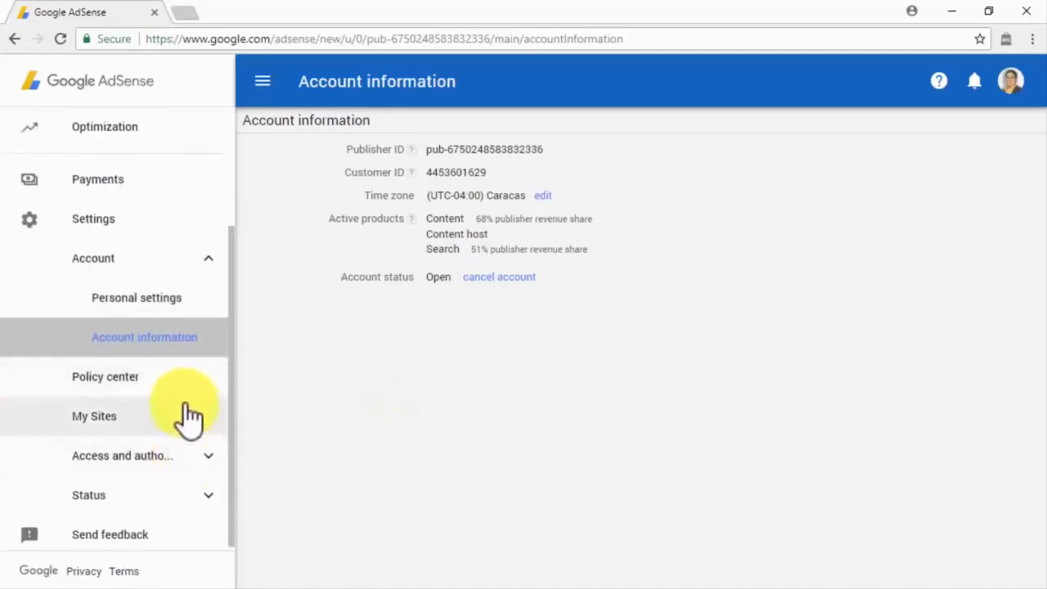
left_click(184, 380)
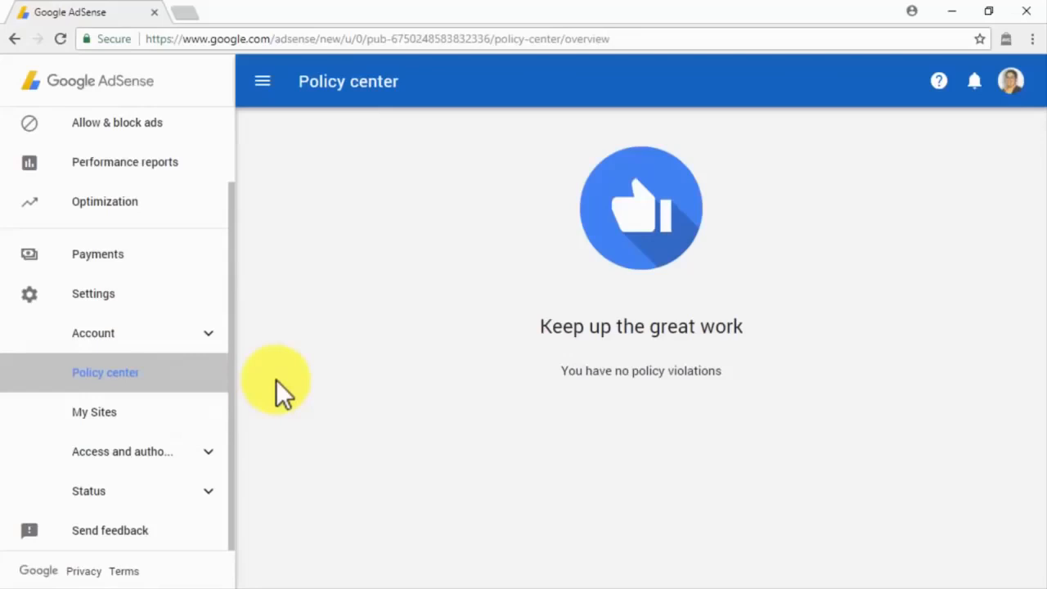
left_click(222, 413)
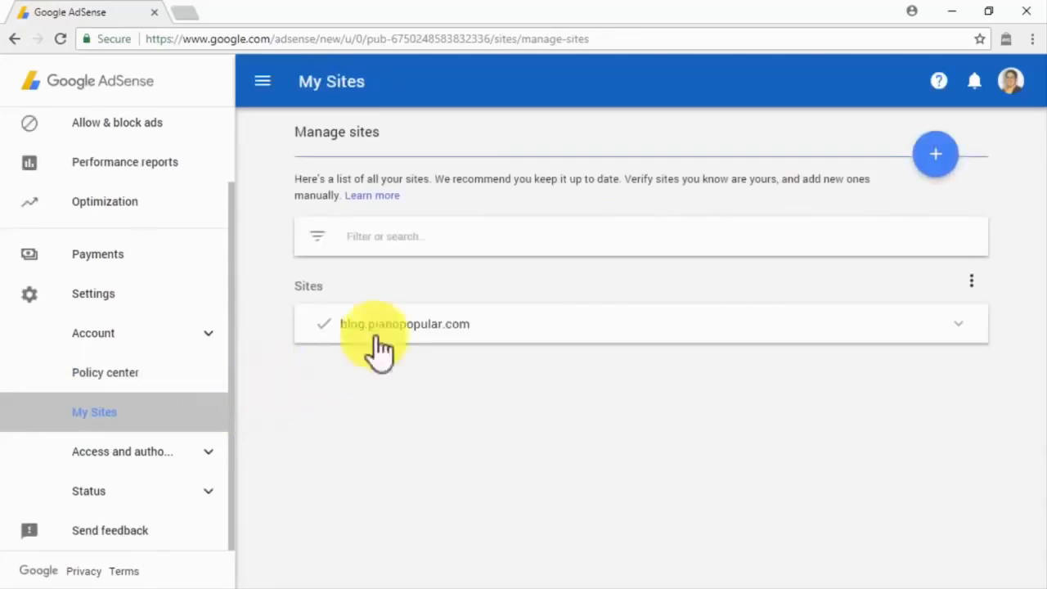
Step: Submit the new site's URL with Add site, then go to User management for account access
left_click(921, 156)
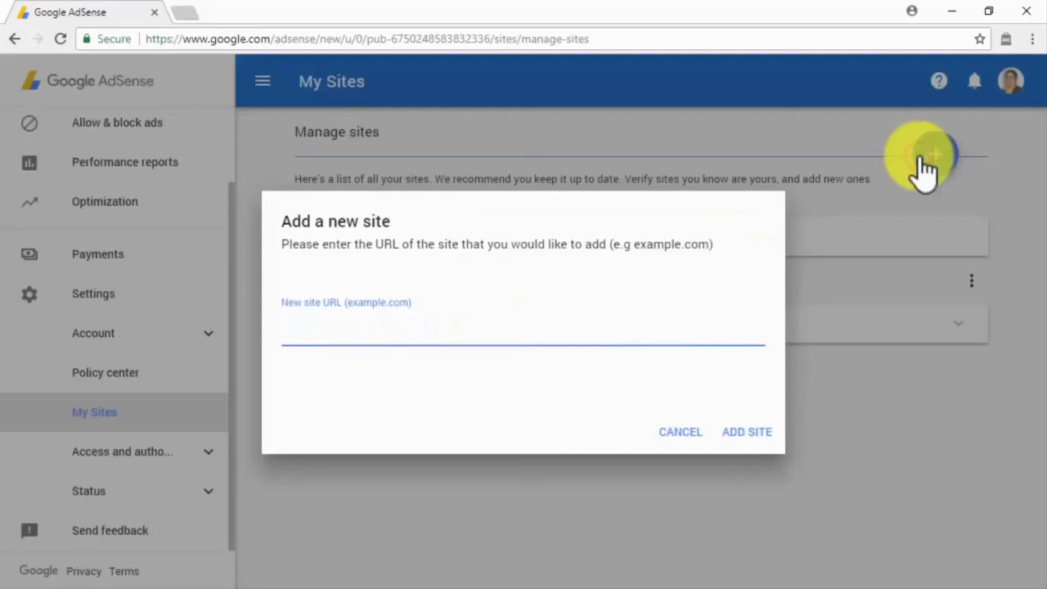
type("abinadisuarez.com")
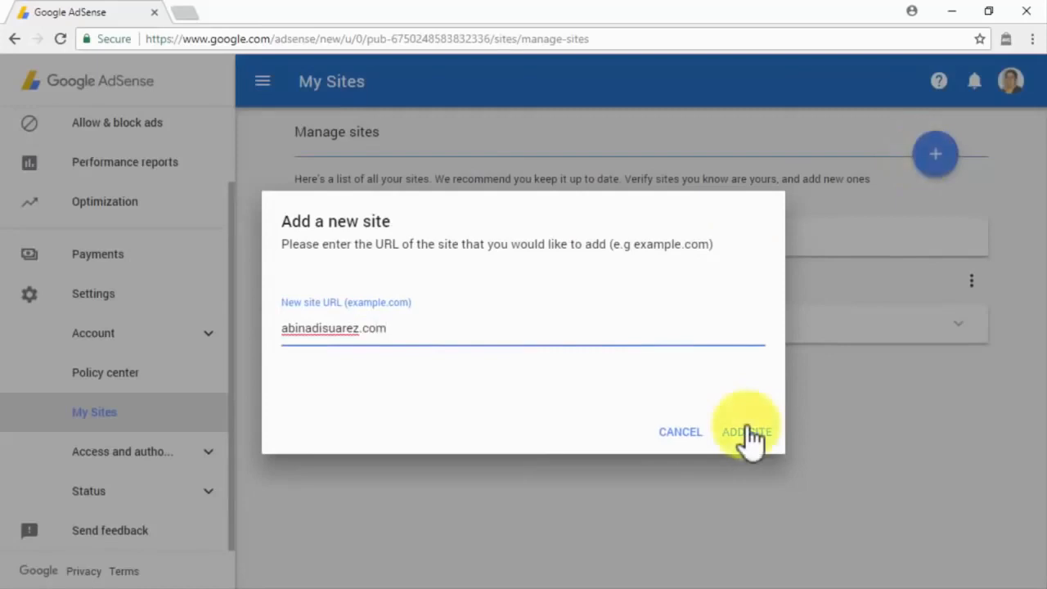
left_click(702, 430)
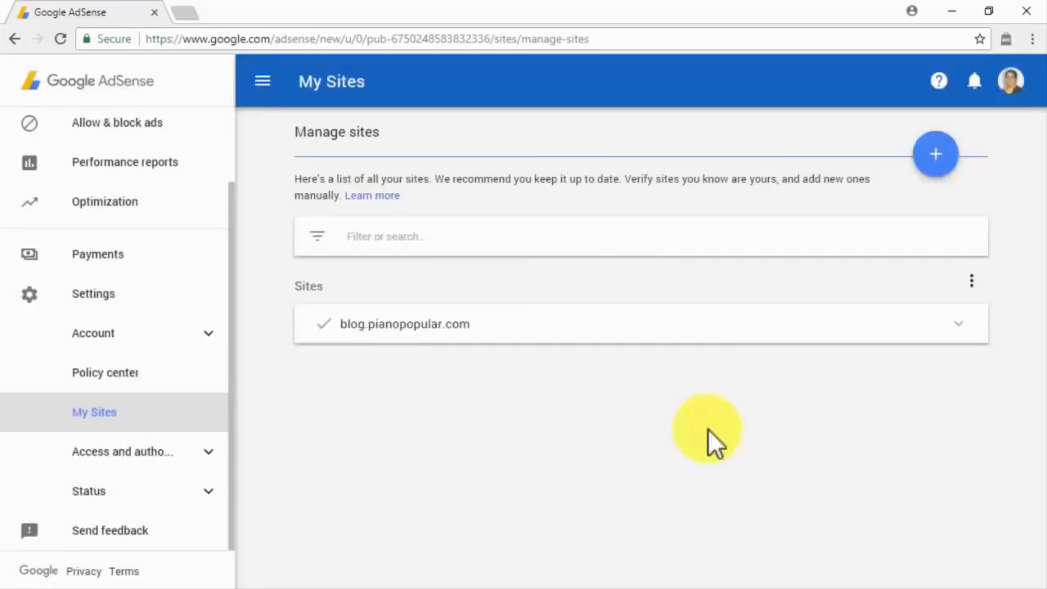
left_click(971, 281)
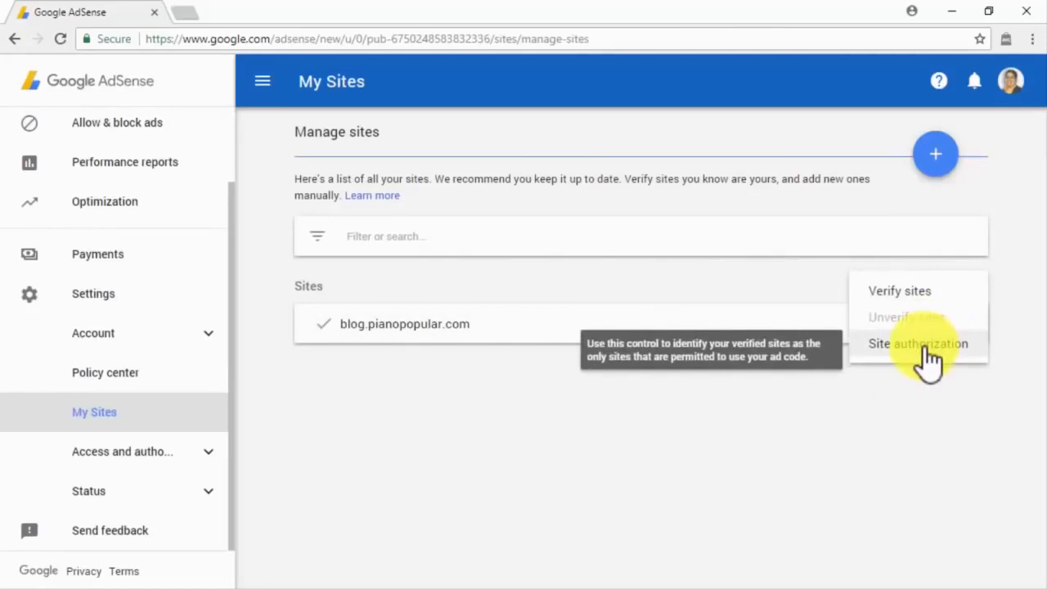
left_click(206, 452)
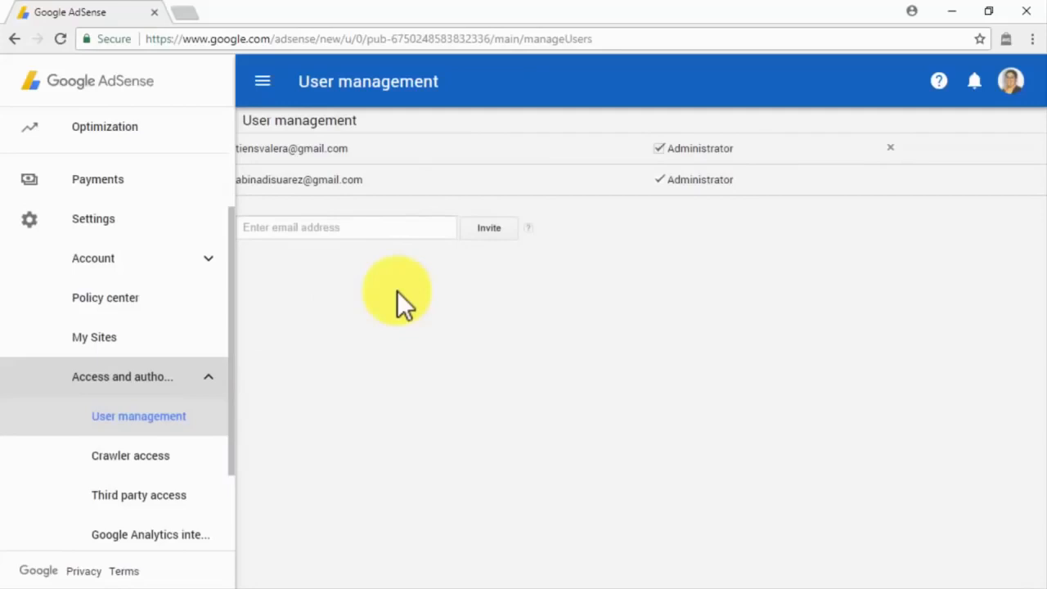
Step: Paste the new user's e-mail address into User management and send the invitation
left_click(362, 227)
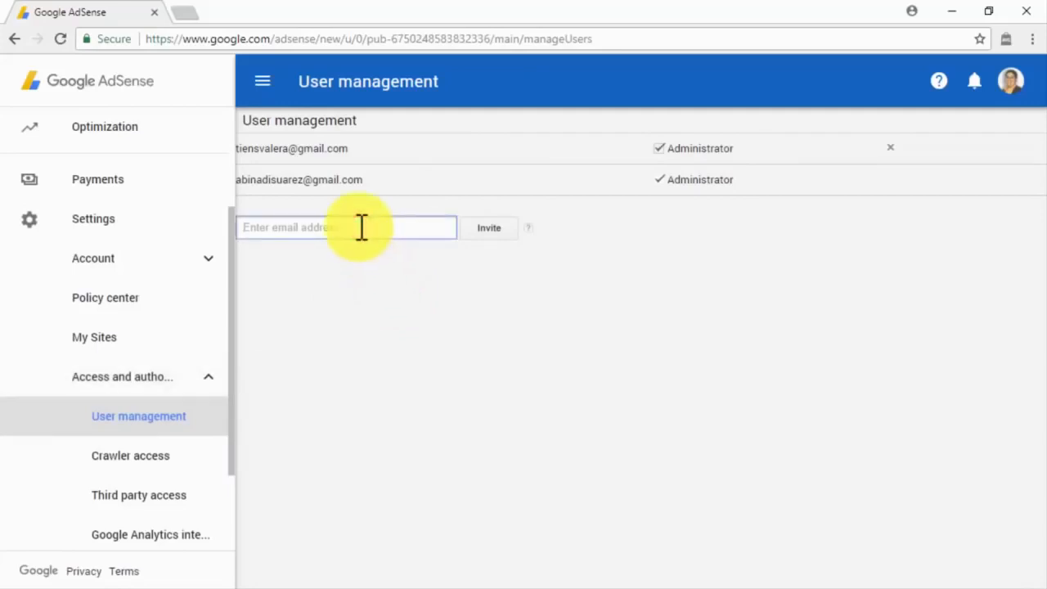
key("ctrl+v")
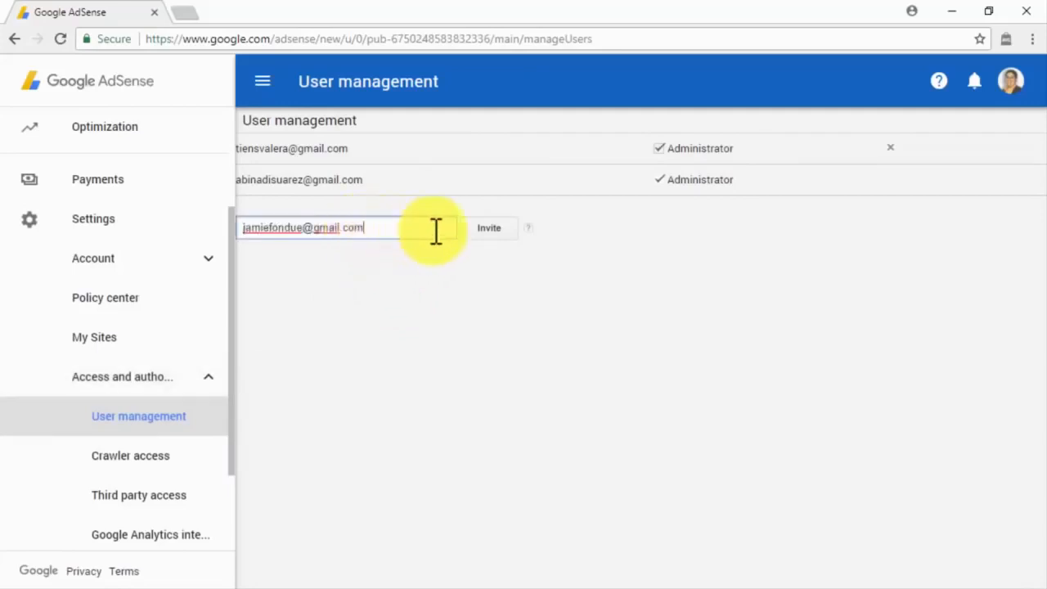
left_click(479, 239)
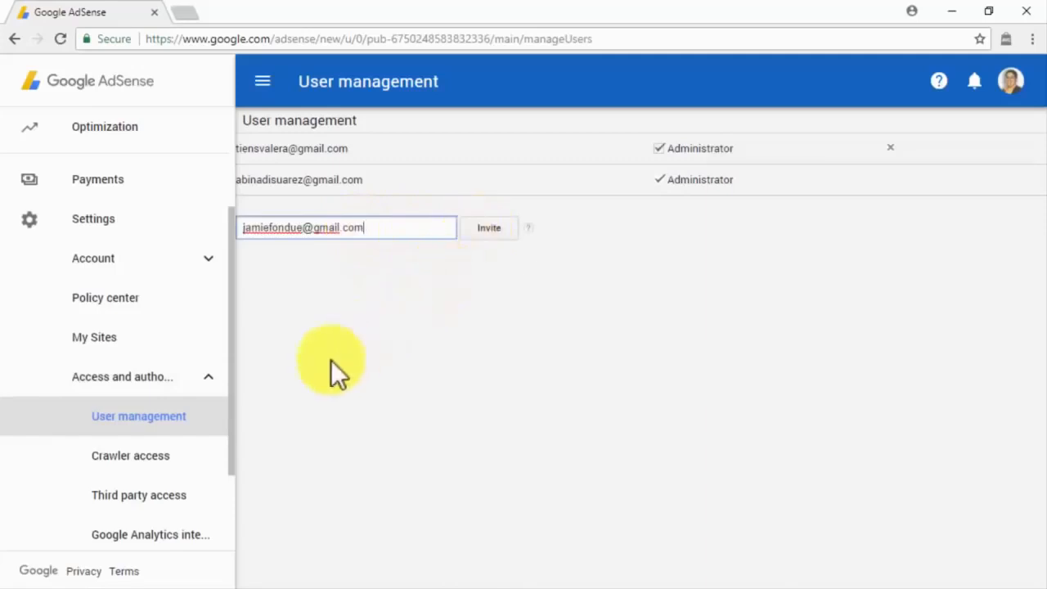
Step: Browse Crawler access, Third party access, Google Analytics integration, AdMob account, then Crawler errors
left_click(184, 462)
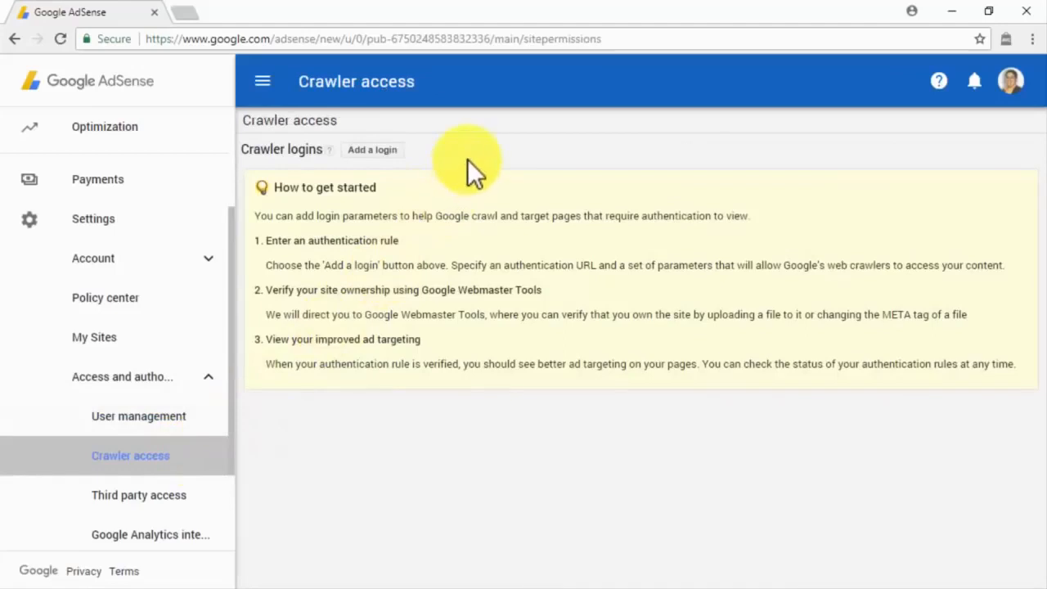
left_click(190, 493)
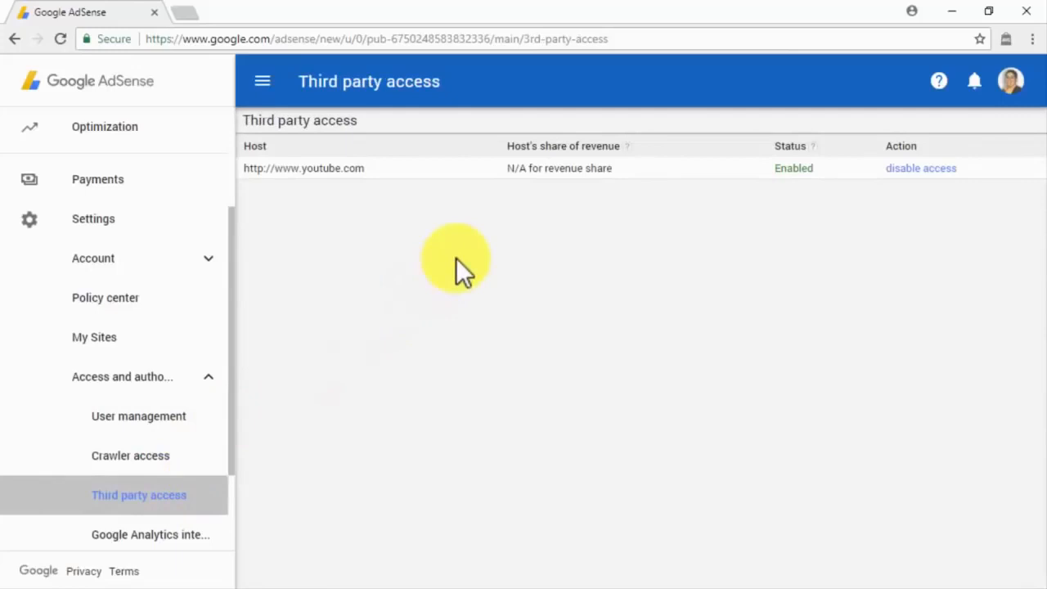
left_click(192, 536)
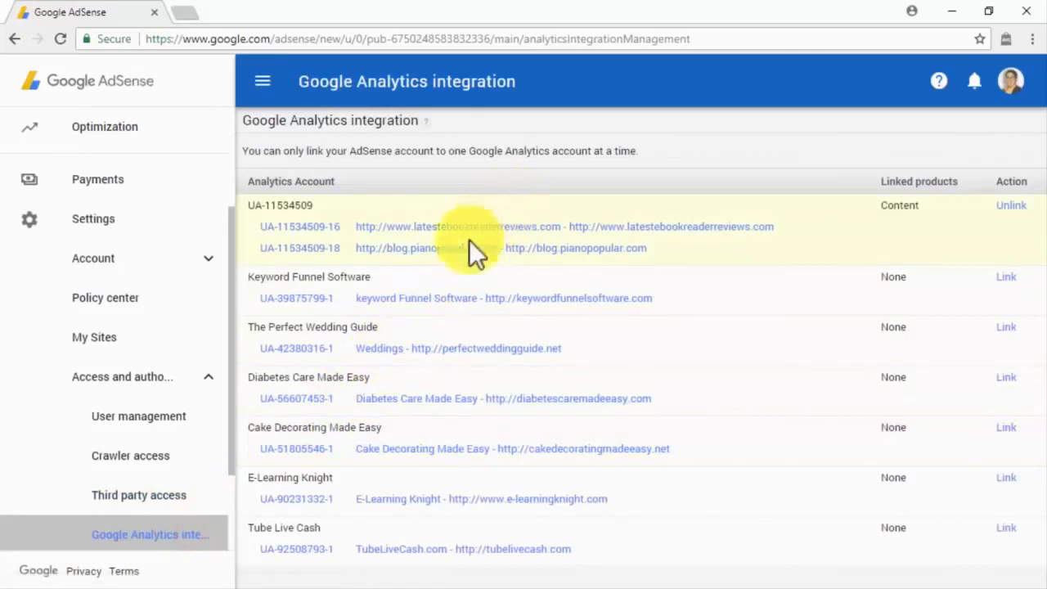
scroll(227, 408, "down", 3)
left_click(175, 452)
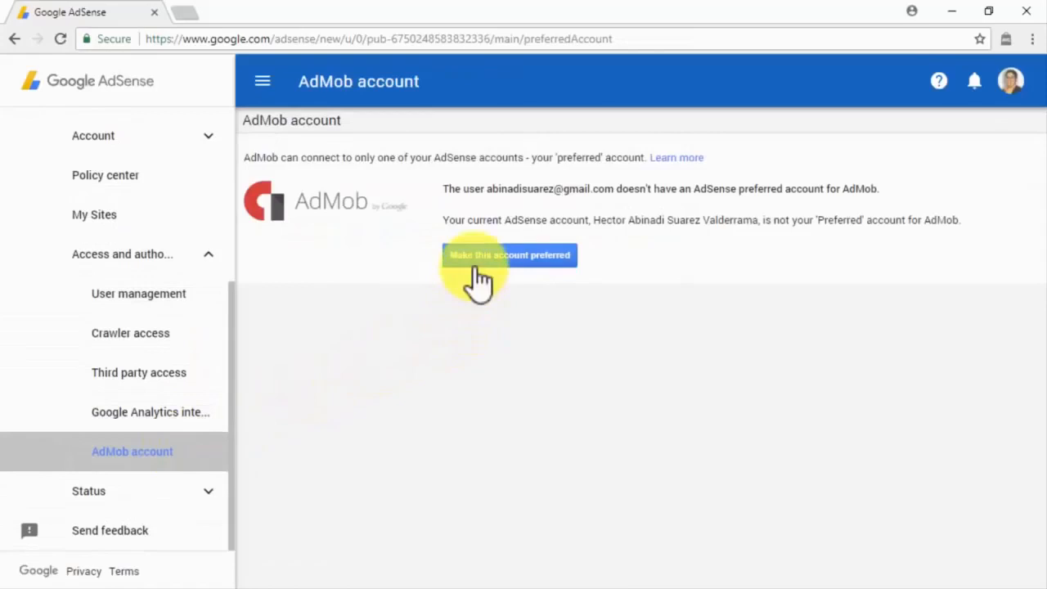
left_click(208, 498)
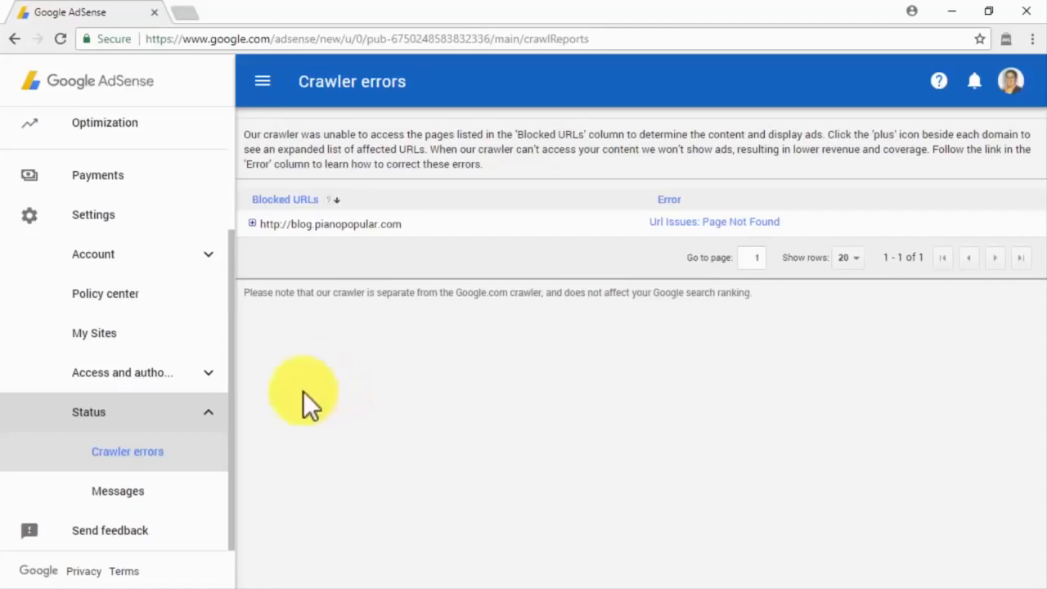
Step: Review the account Messages, cancel the Send feedback form, and return to the Home dashboard
left_click(184, 494)
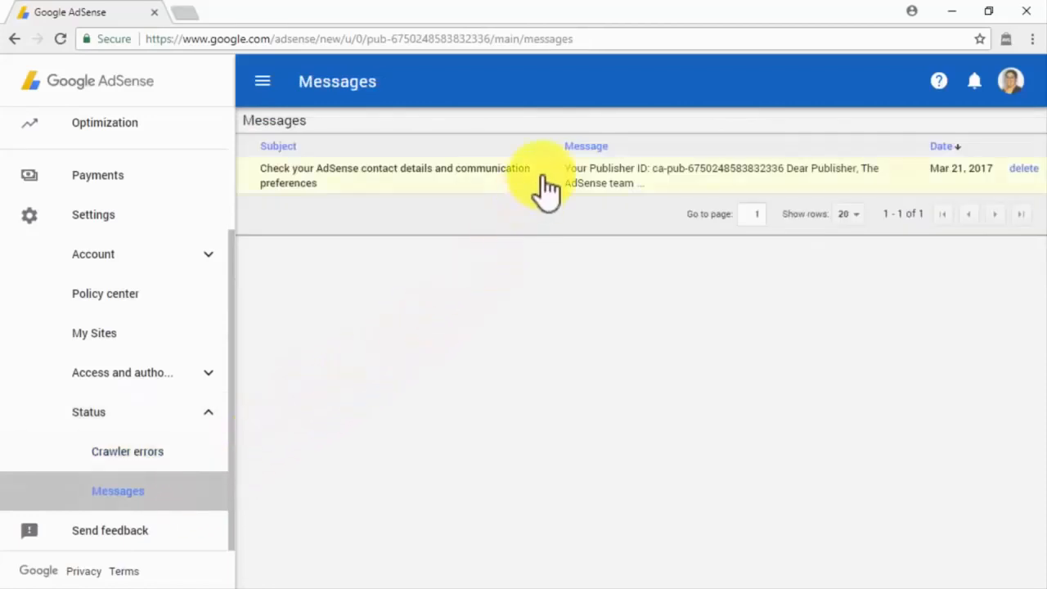
left_click(199, 540)
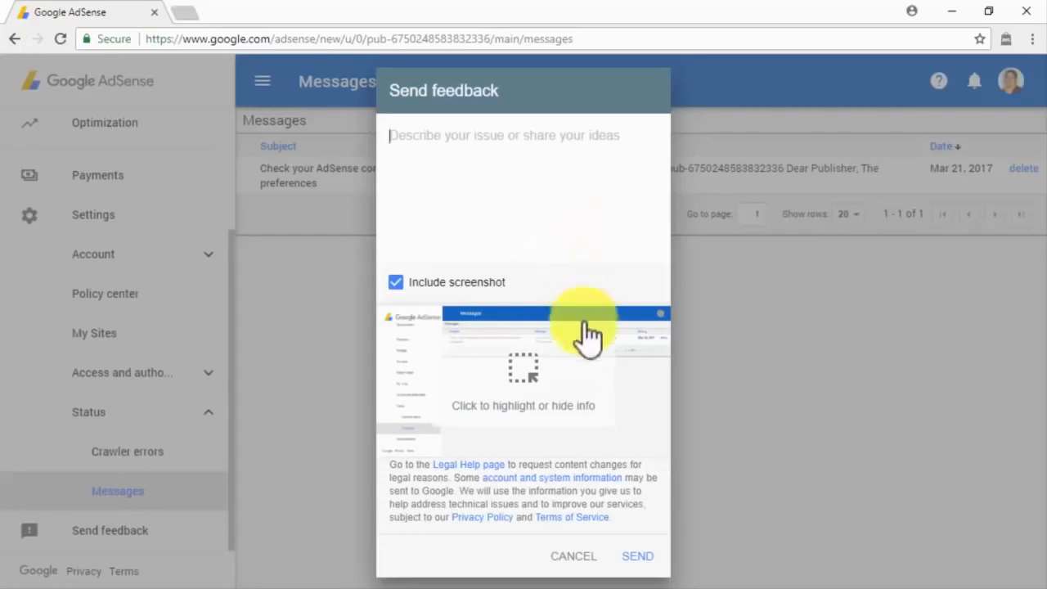
left_click(573, 558)
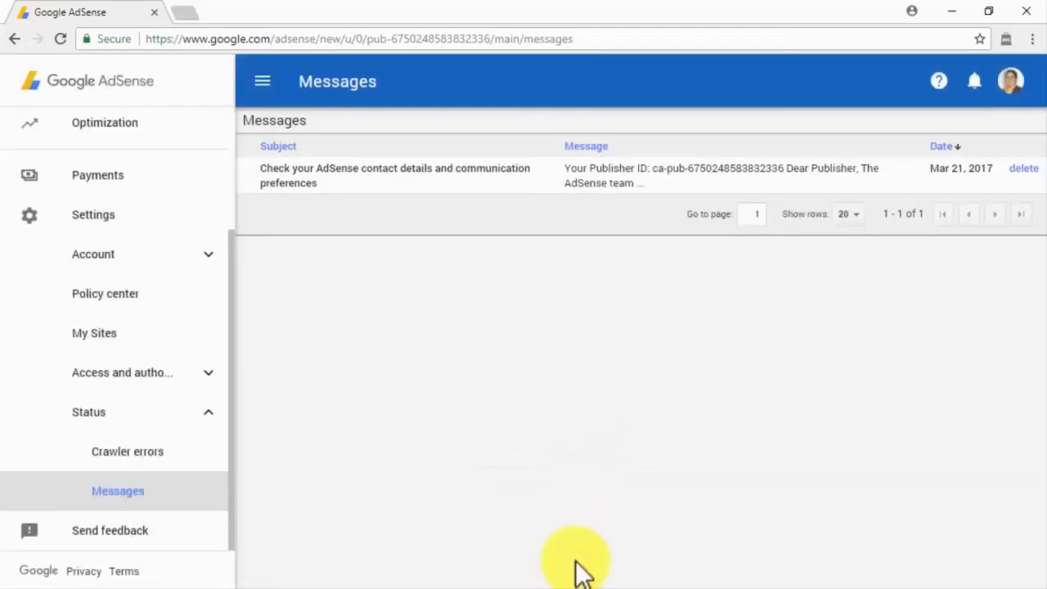
scroll(219, 180, "up", 3)
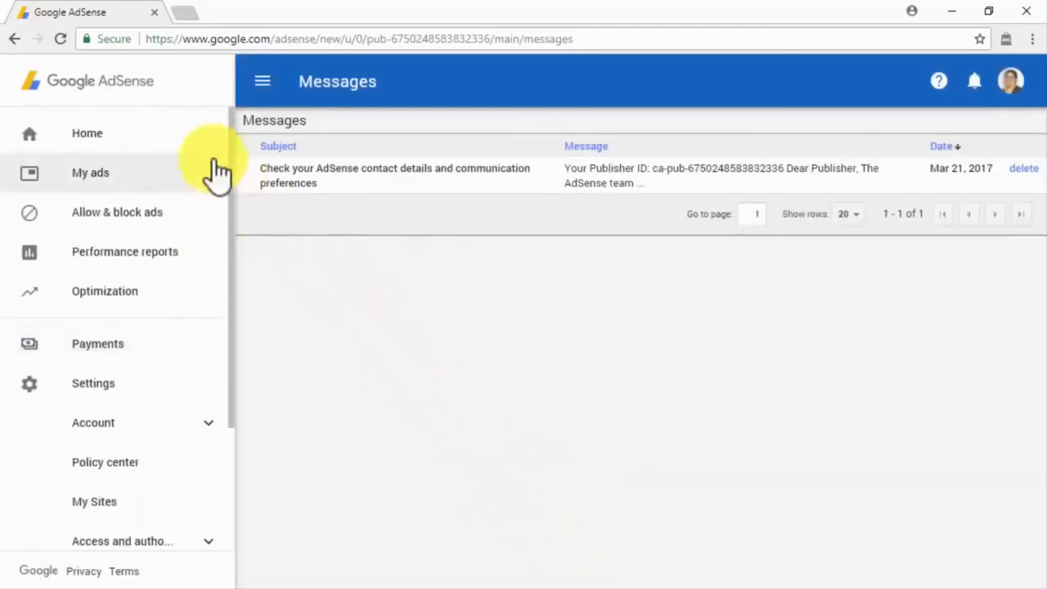
left_click(210, 141)
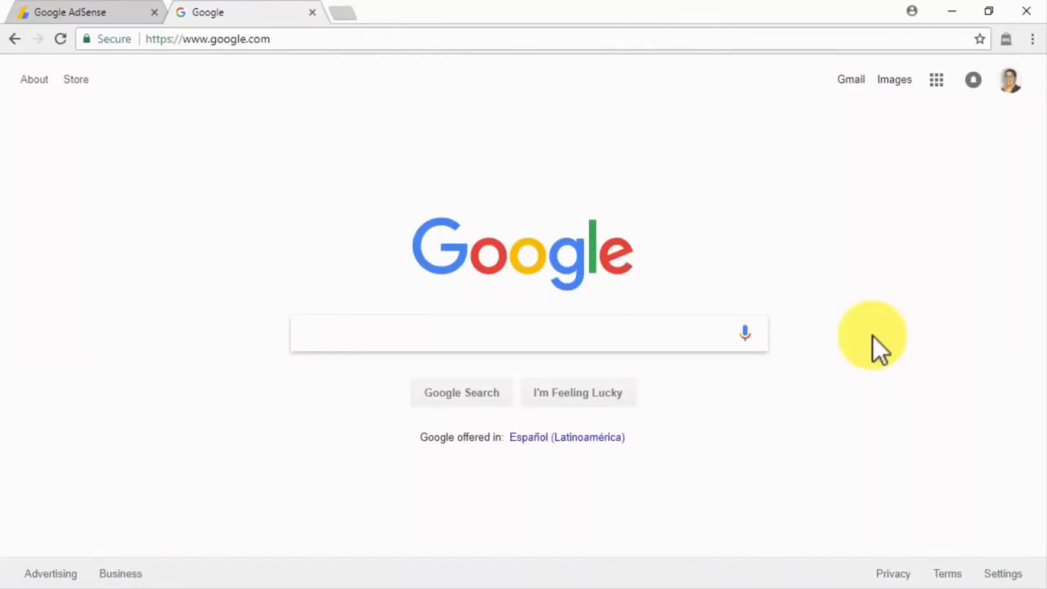
Step: Search Google for 'customizing adsense ads'
left_click(680, 332)
type("customio")
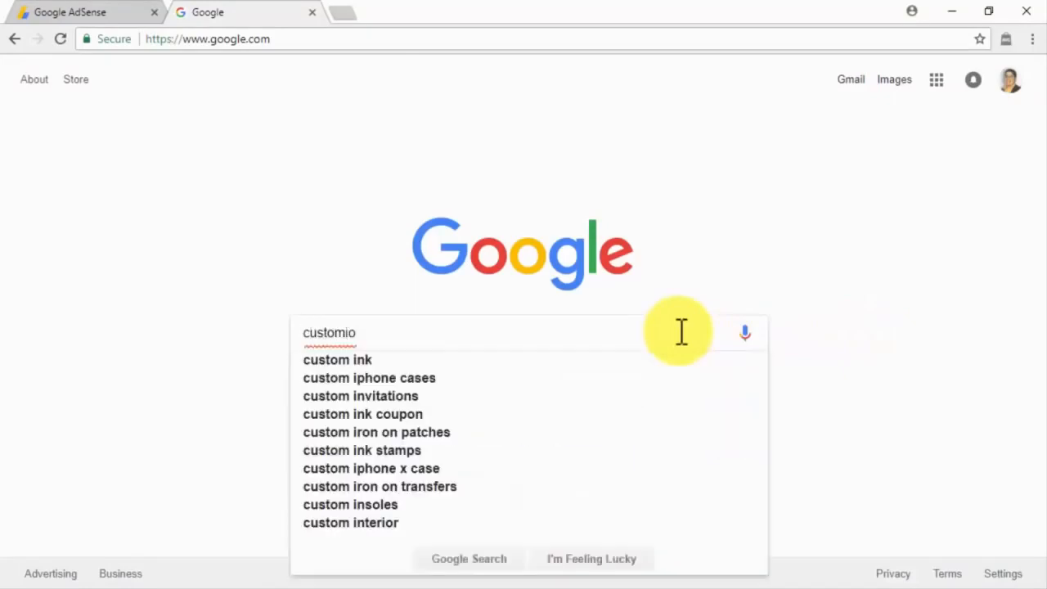
key("BackSpace")
key("BackSpace")
type("izing adsense ads")
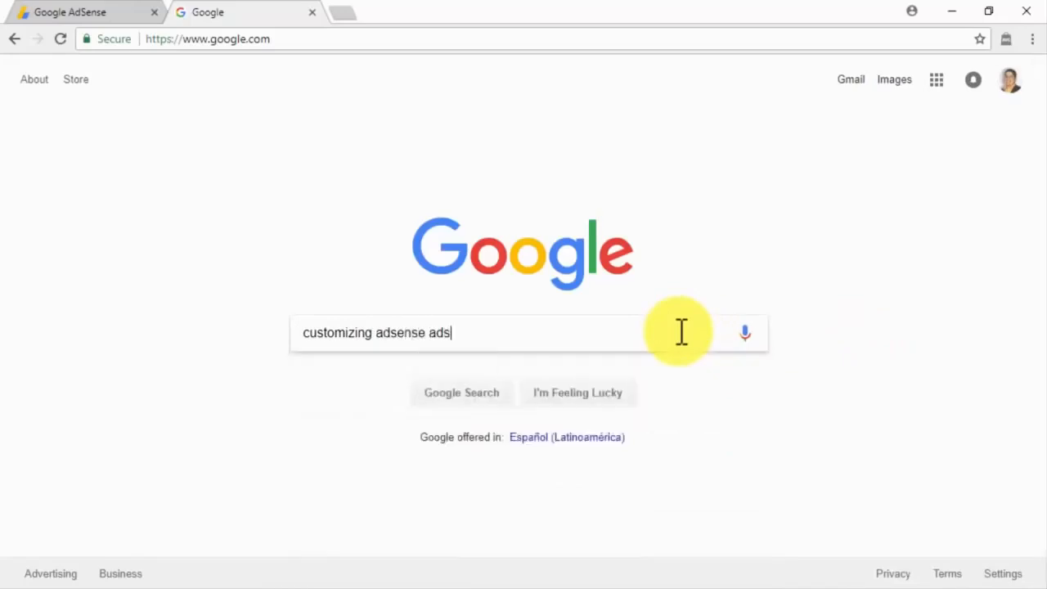
key("Return")
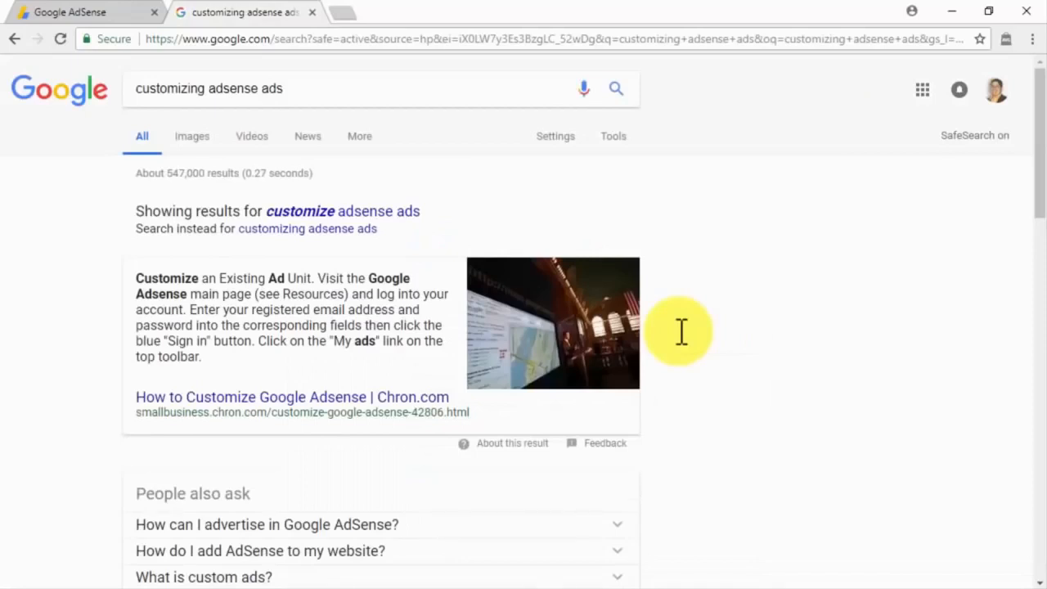
Step: Scroll through the search results, then close the search tab
scroll(681, 331, "down", 3)
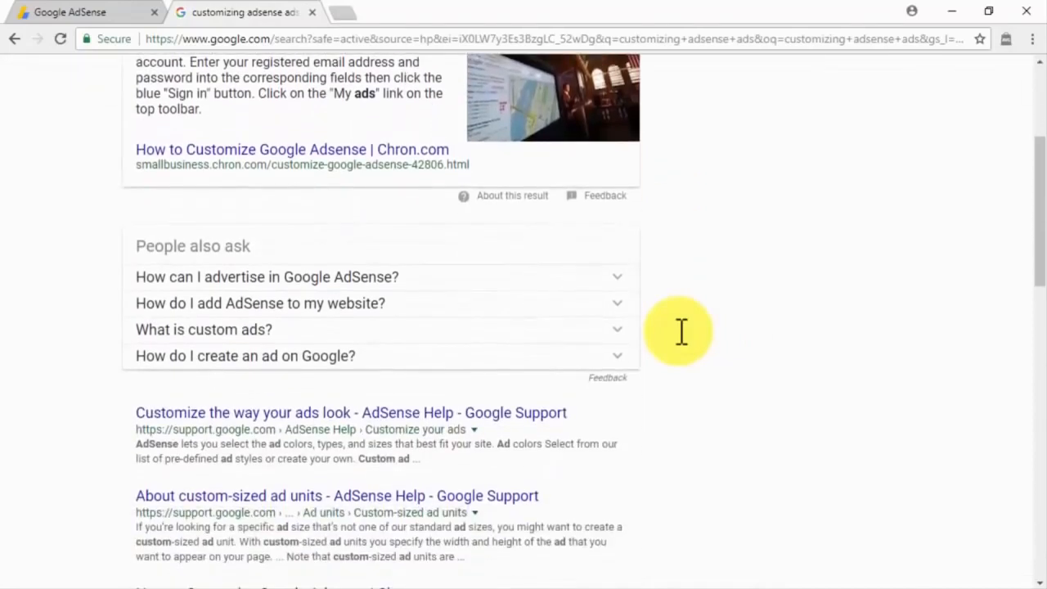
scroll(681, 331, "down", 4)
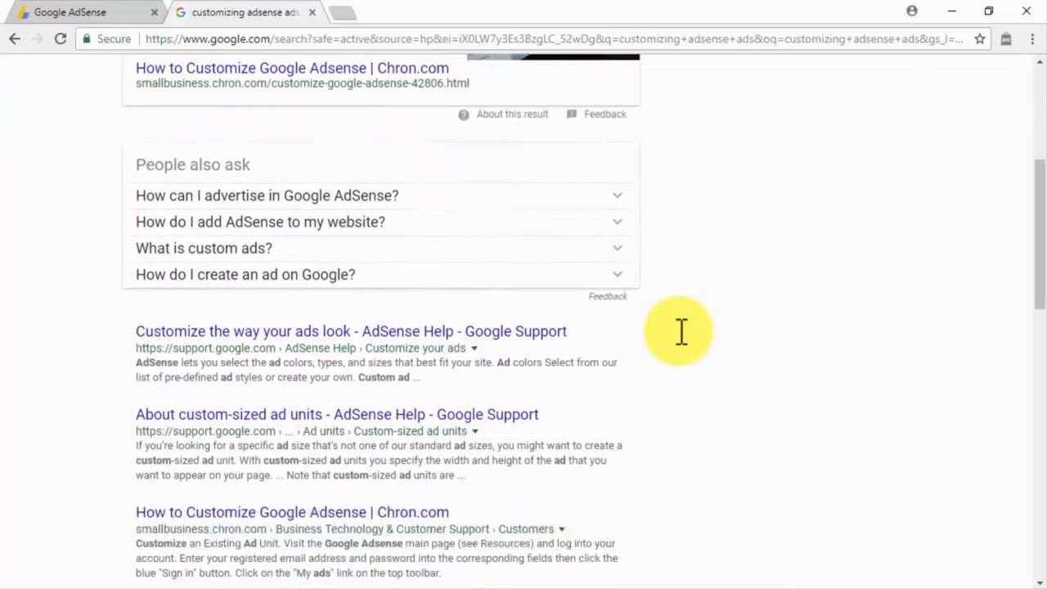
scroll(681, 332, "down", 1)
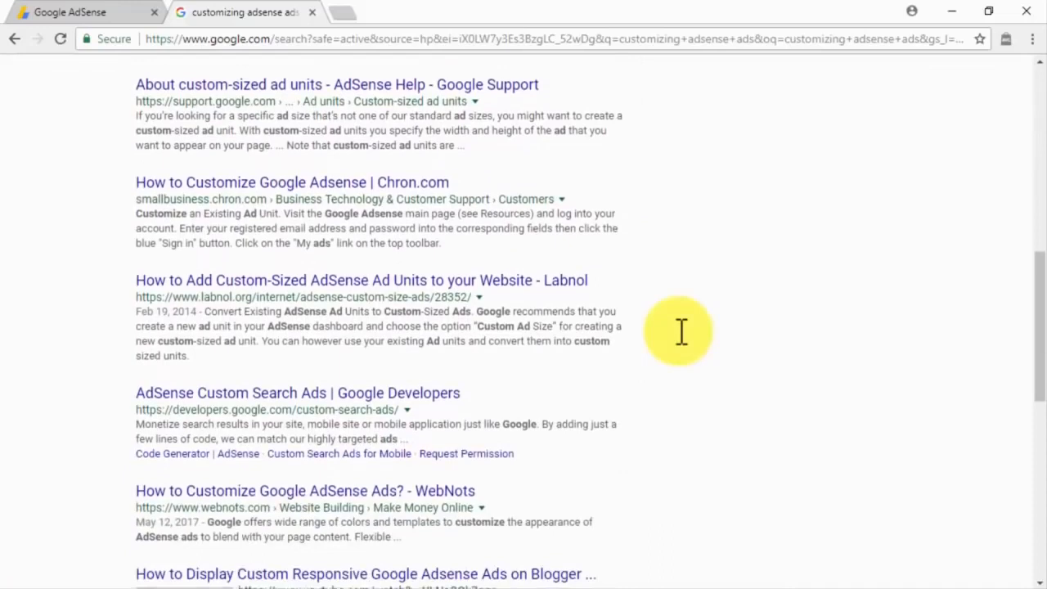
scroll(681, 331, "down", 1)
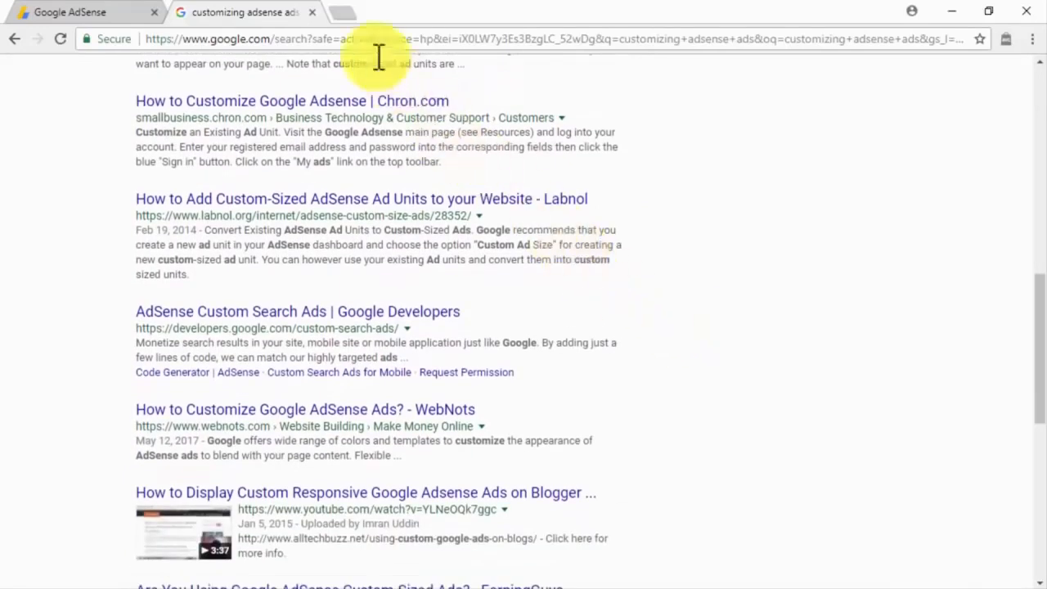
left_click(312, 12)
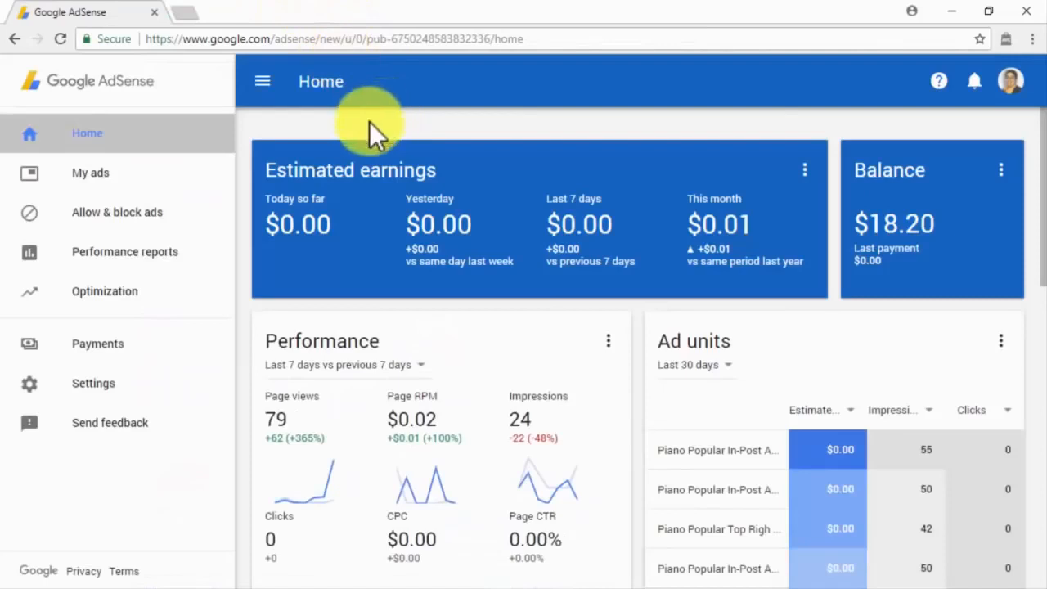
Step: Go to My ads and open the Ad styles page
left_click(209, 188)
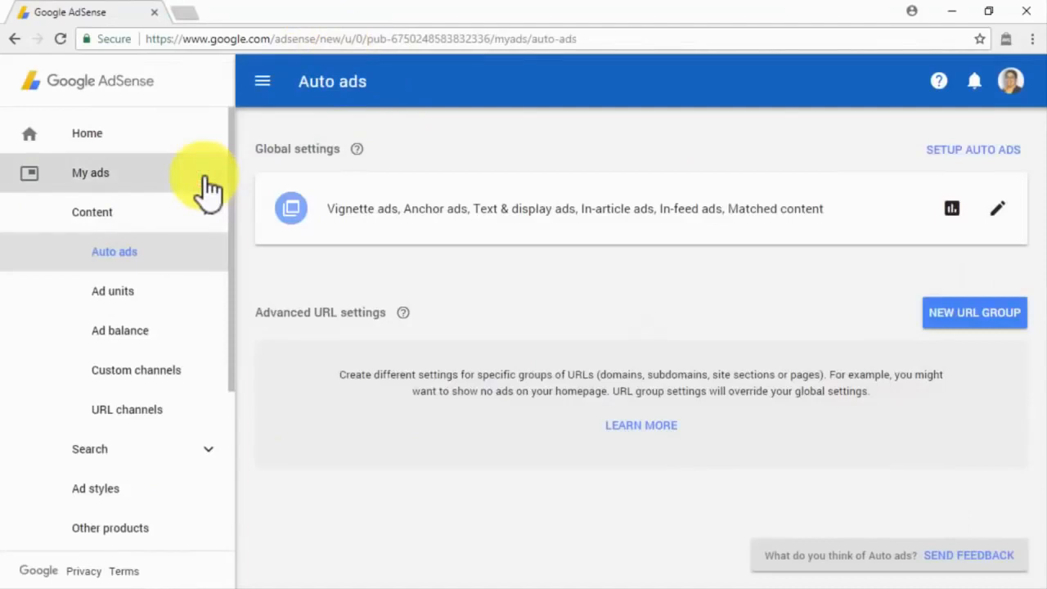
left_click(194, 489)
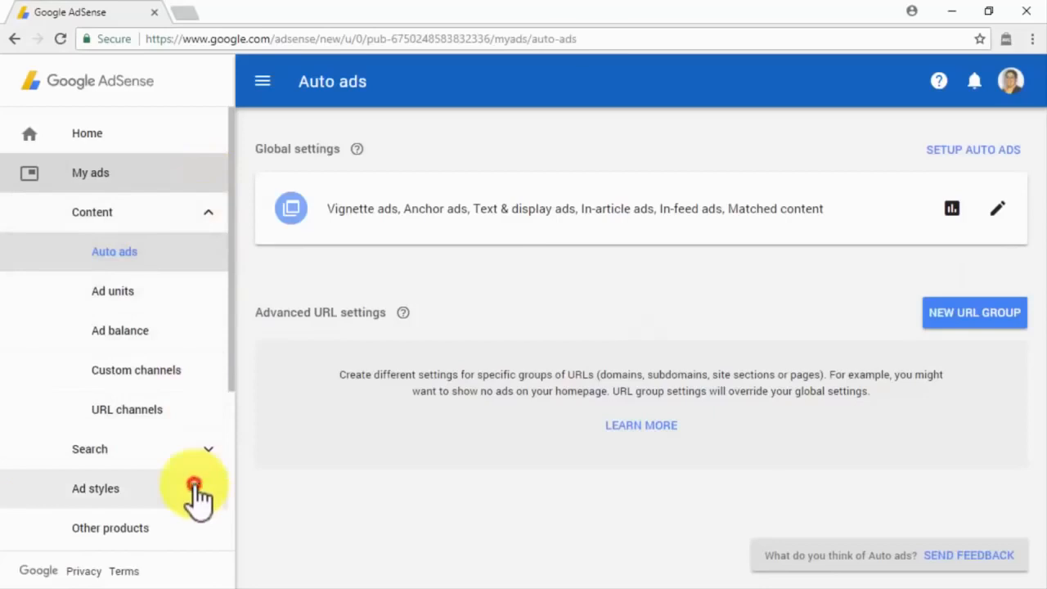
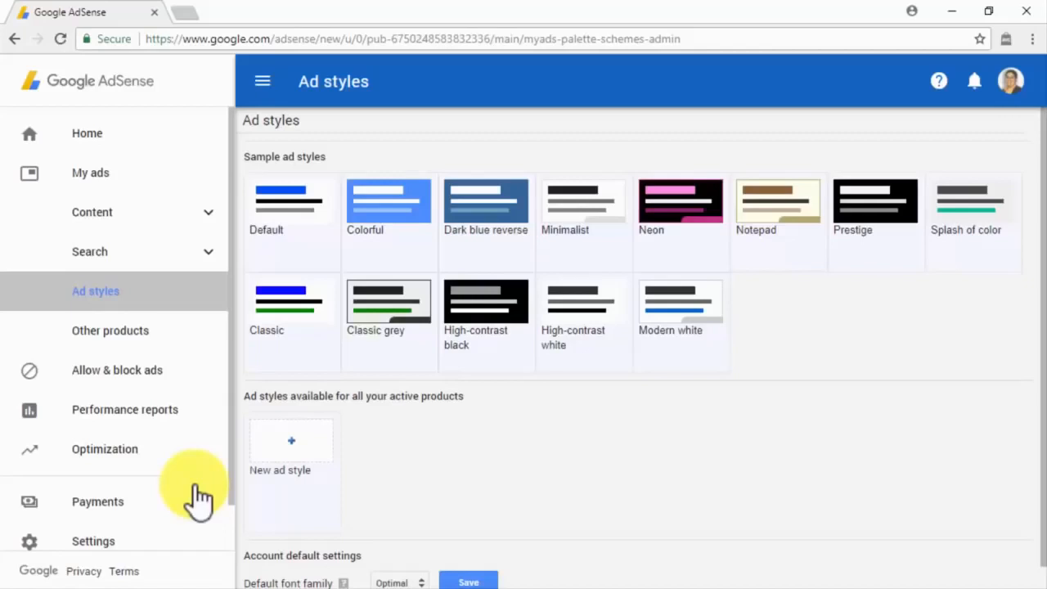
Step: Copy Classic grey as 'Test Style' with border B3B3B3, background E6E6E6, visited URL CC0000, and save
mouse_move(378, 341)
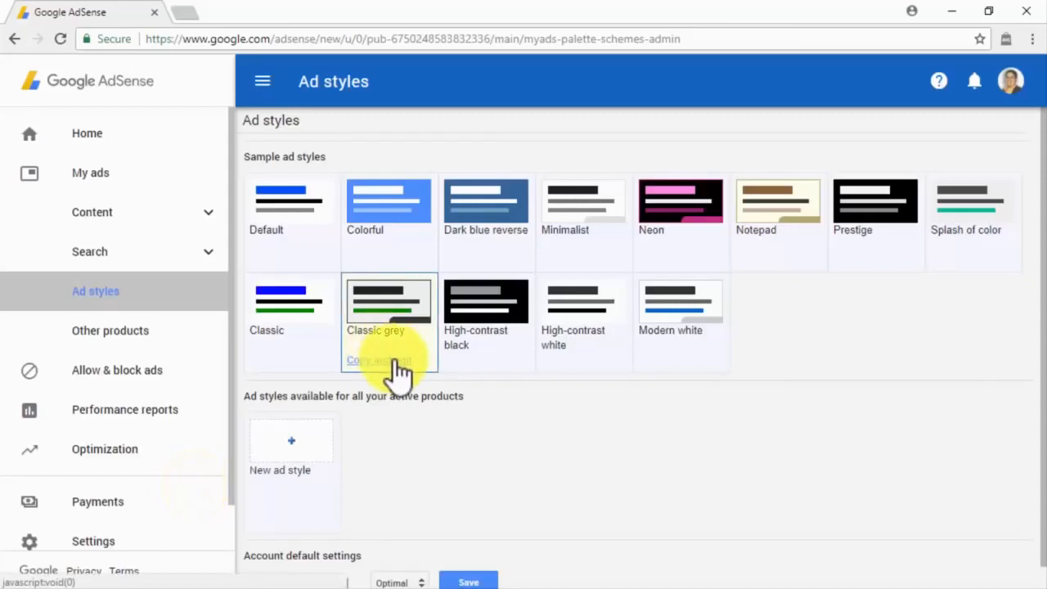
left_click(395, 360)
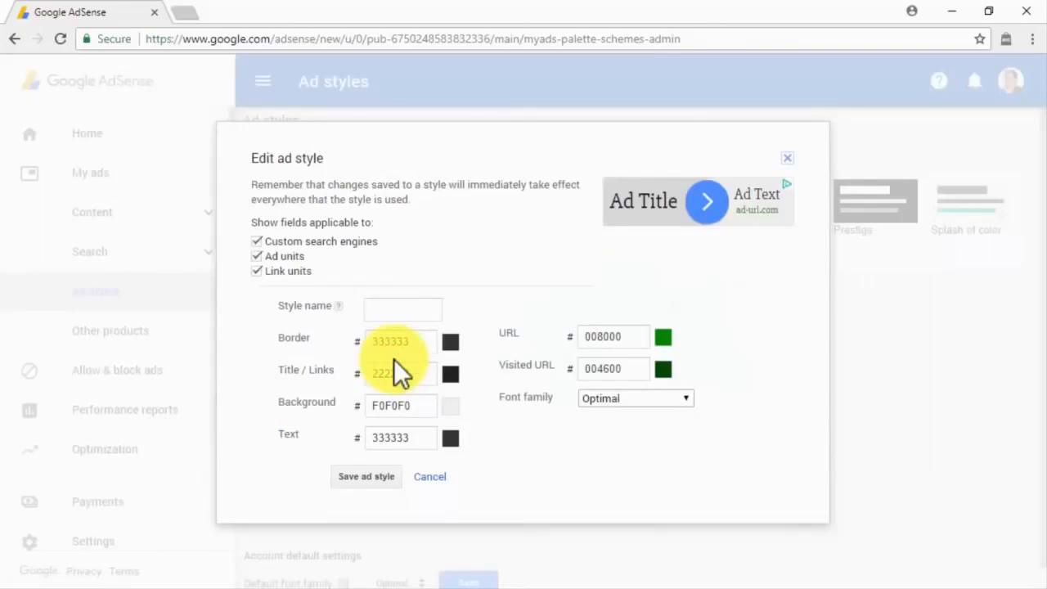
left_click(450, 407)
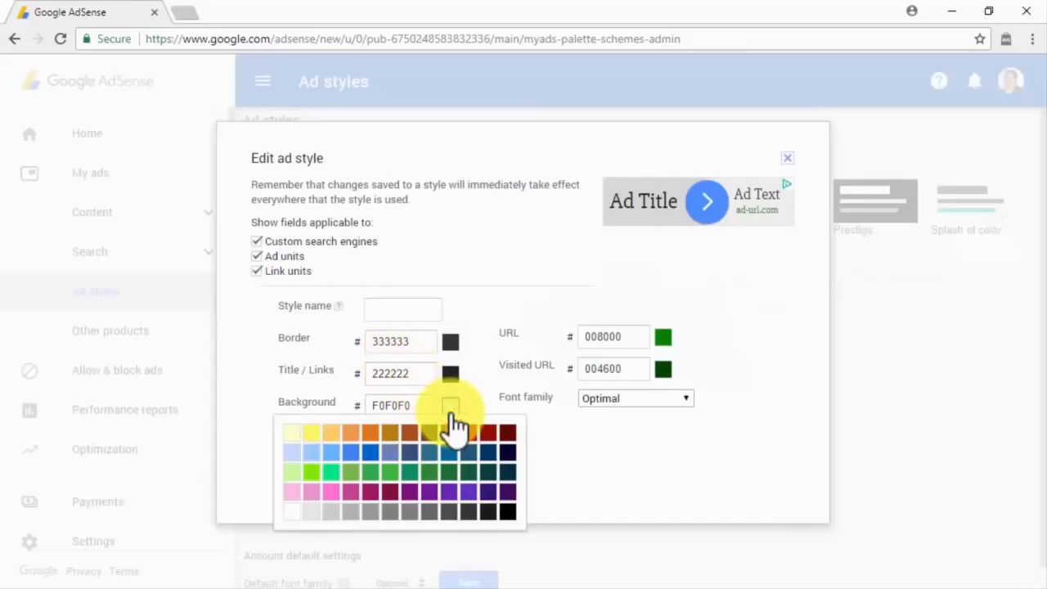
left_click(311, 510)
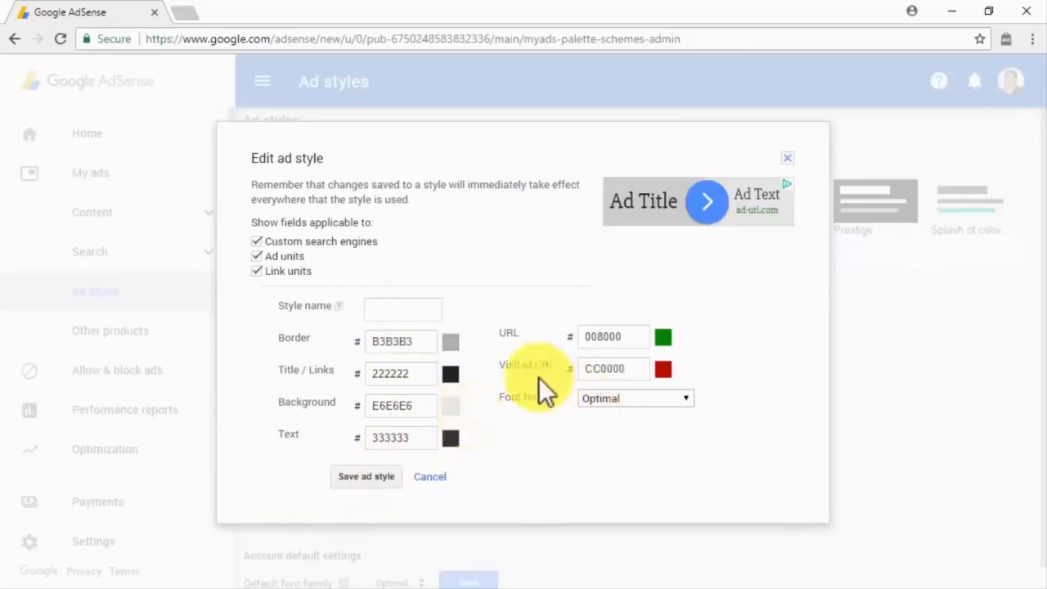
left_click(441, 308)
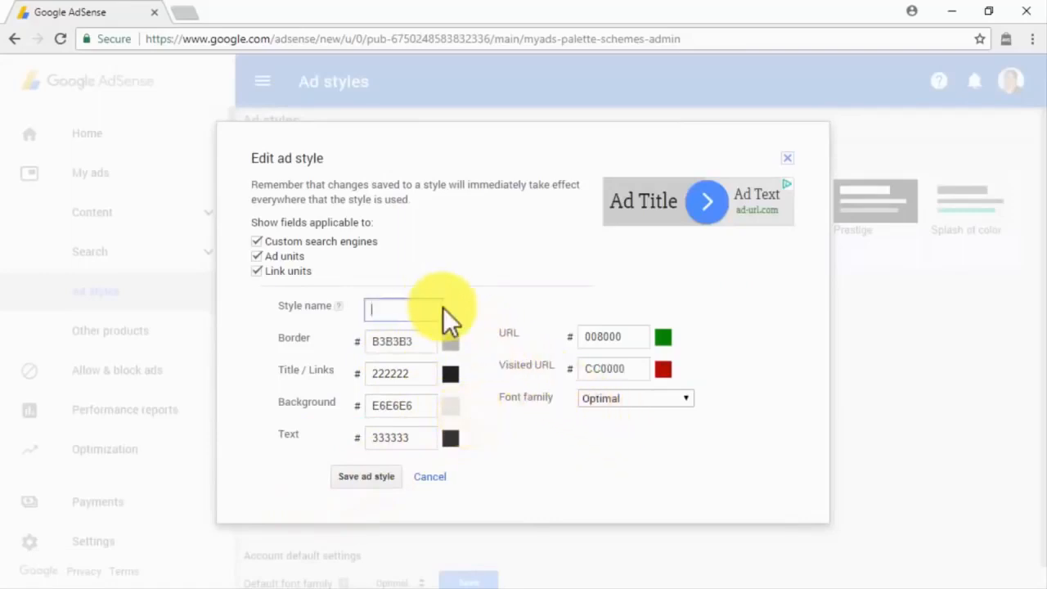
type("Test Style")
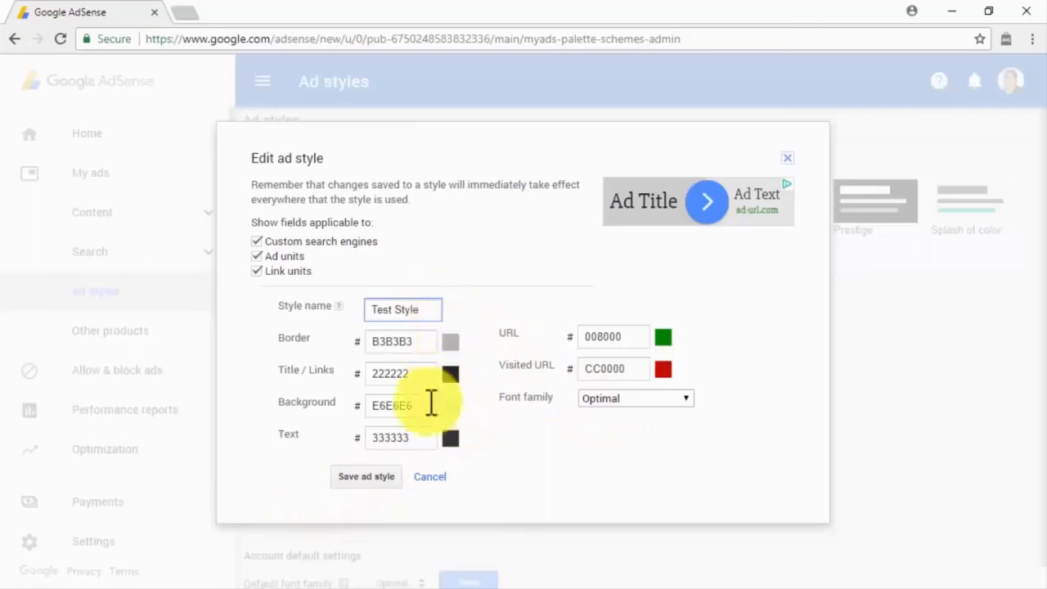
left_click(394, 476)
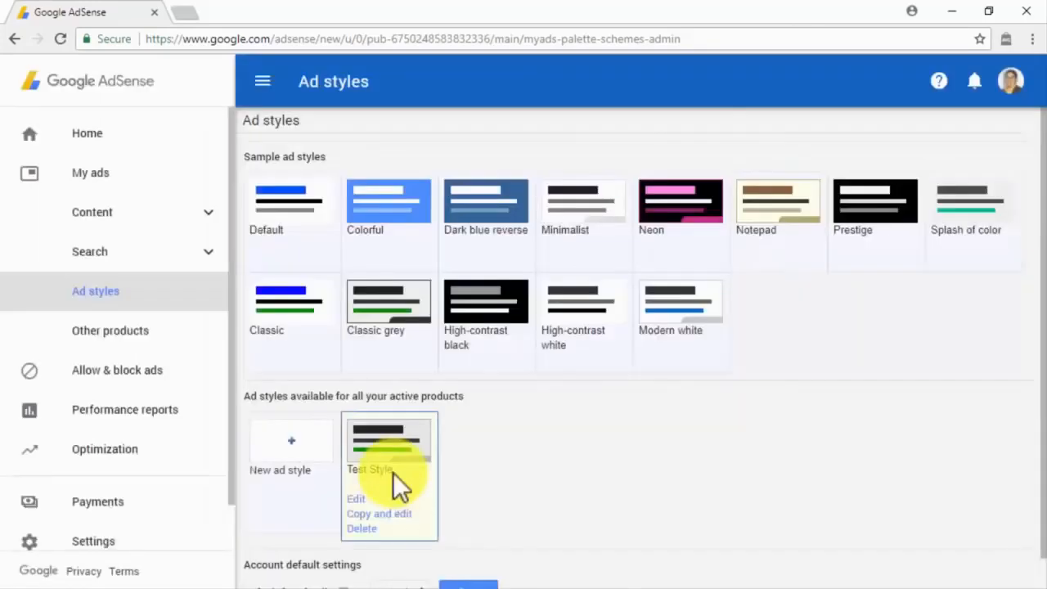
Step: Dismiss the new style form, keep Optimal as default font family, then go to Content's Auto ads
left_click(304, 472)
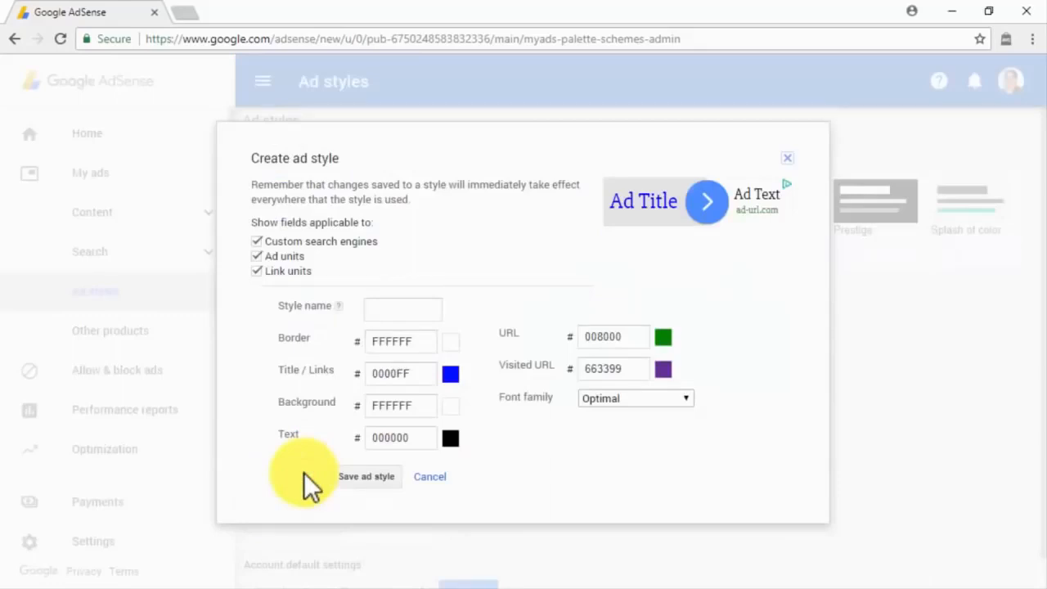
left_click(396, 479)
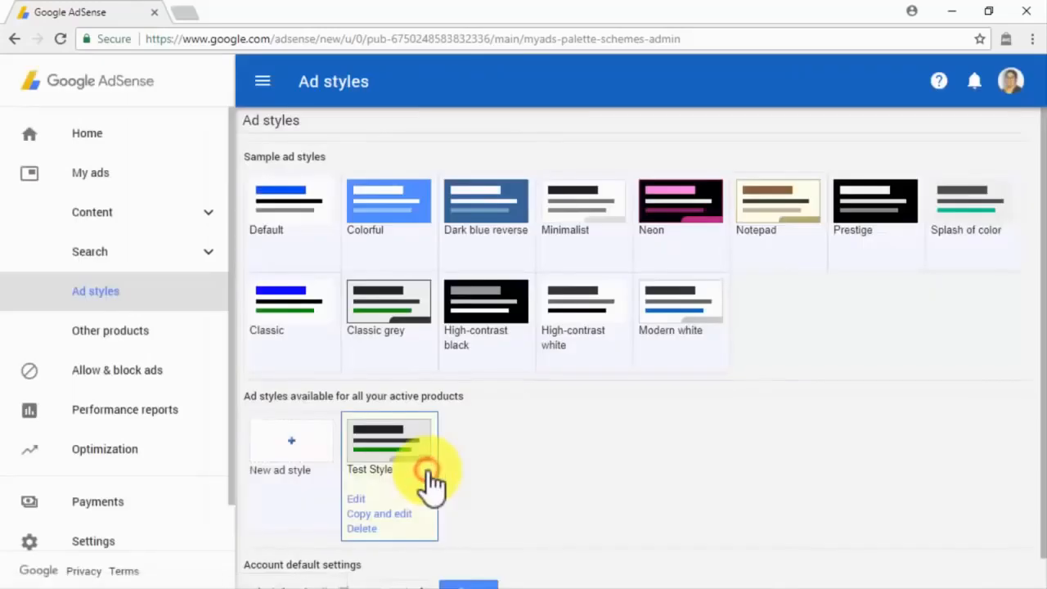
scroll(431, 483, "down", 1)
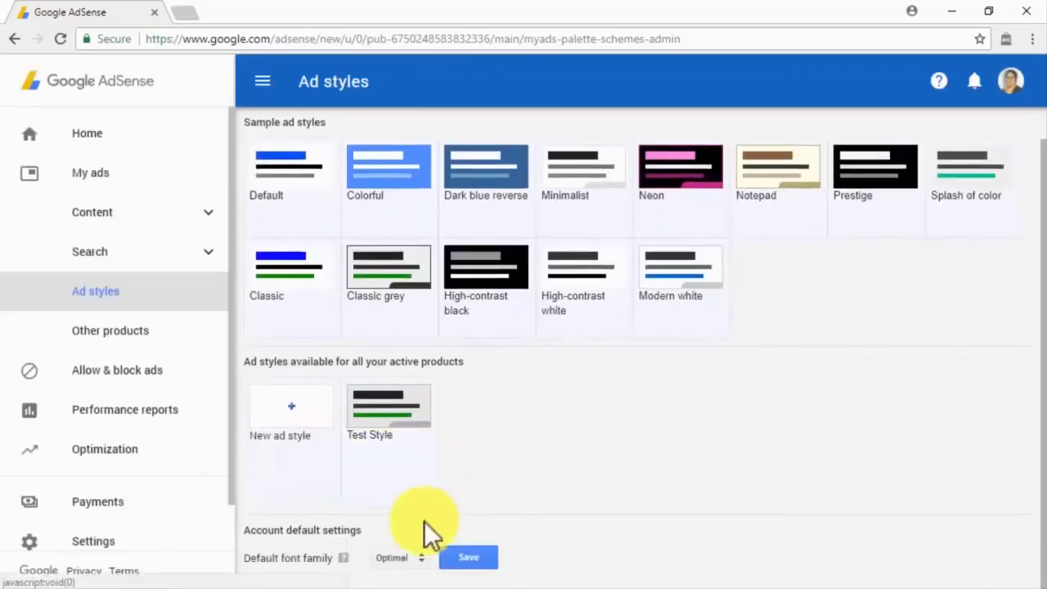
left_click(413, 556)
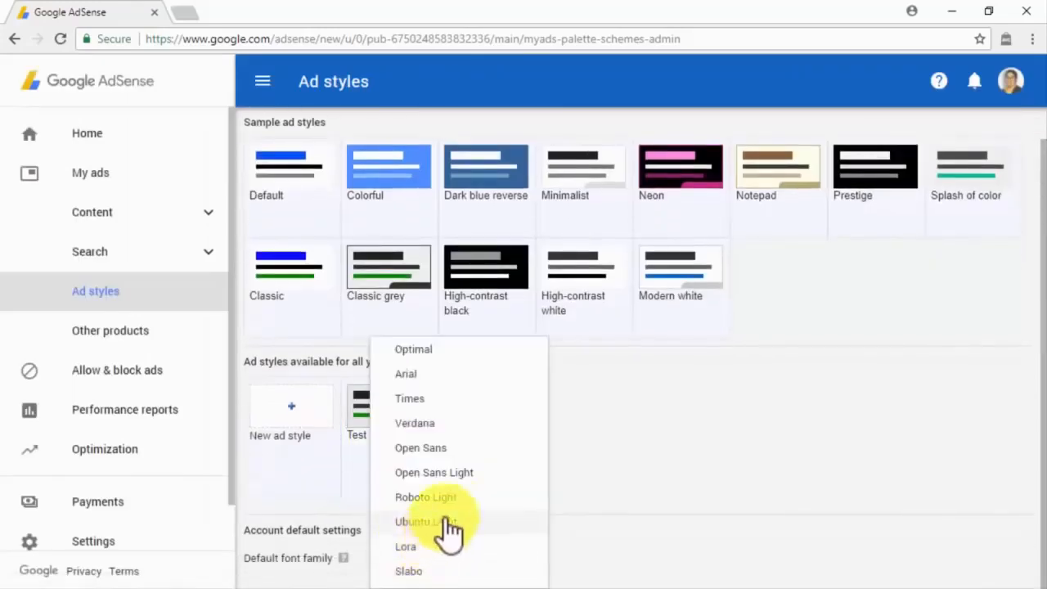
left_click(519, 349)
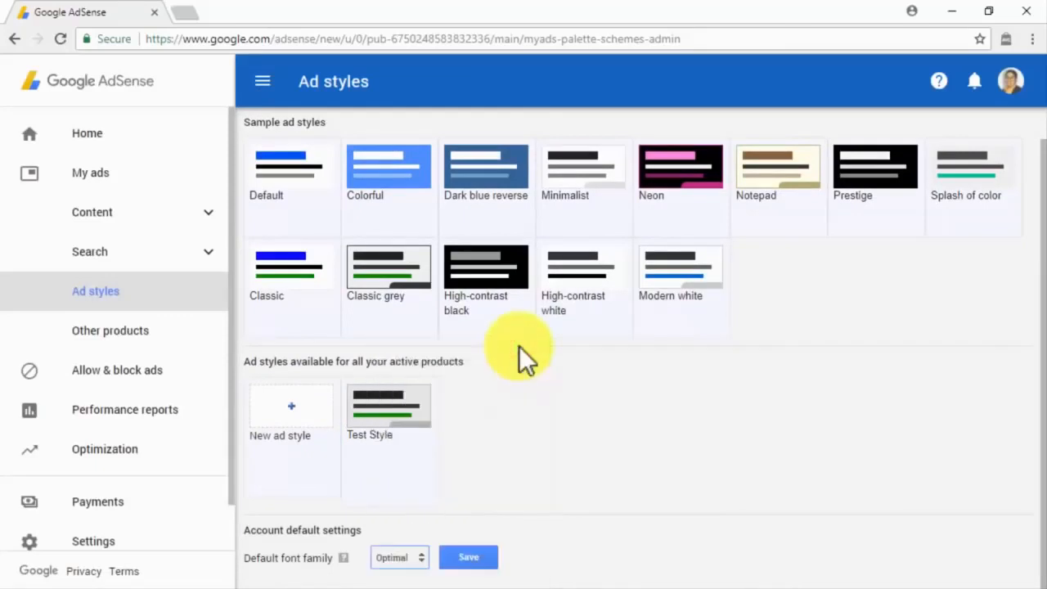
left_click(187, 219)
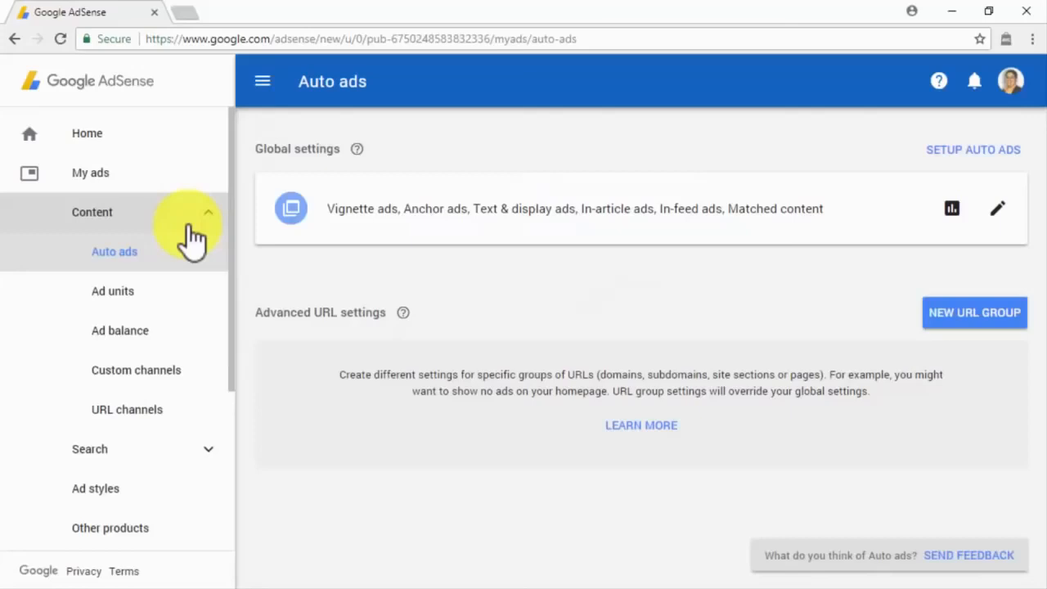
Step: From the Ad units list, start a new ad unit of type Text & display ads
left_click(204, 288)
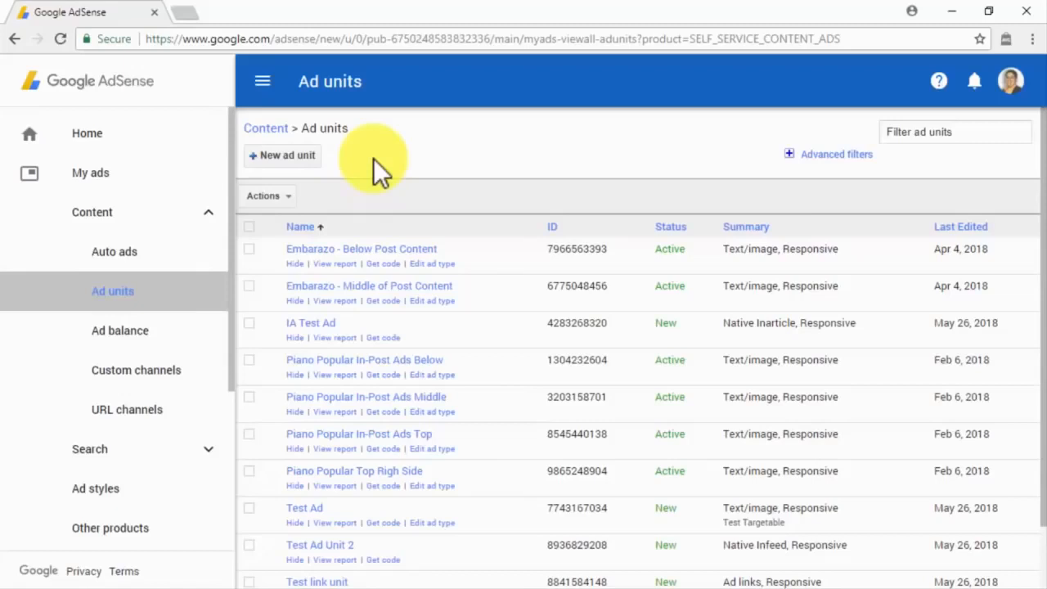
left_click(304, 164)
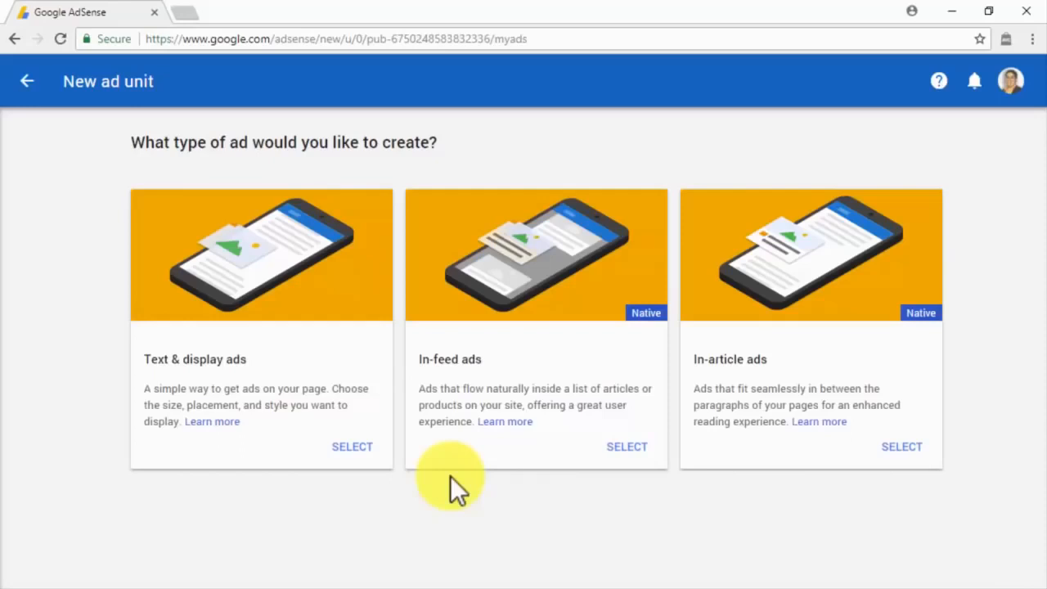
left_click(351, 447)
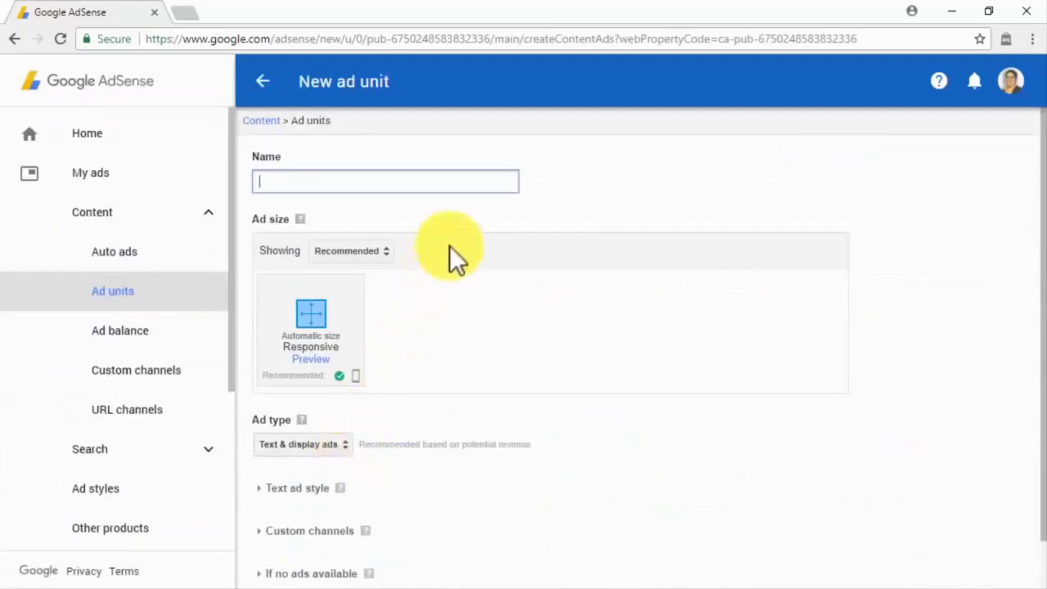
Step: Paste the site-based ad unit name and set size to Responsive after trying Custom size and Link ads
key("ctrl+v")
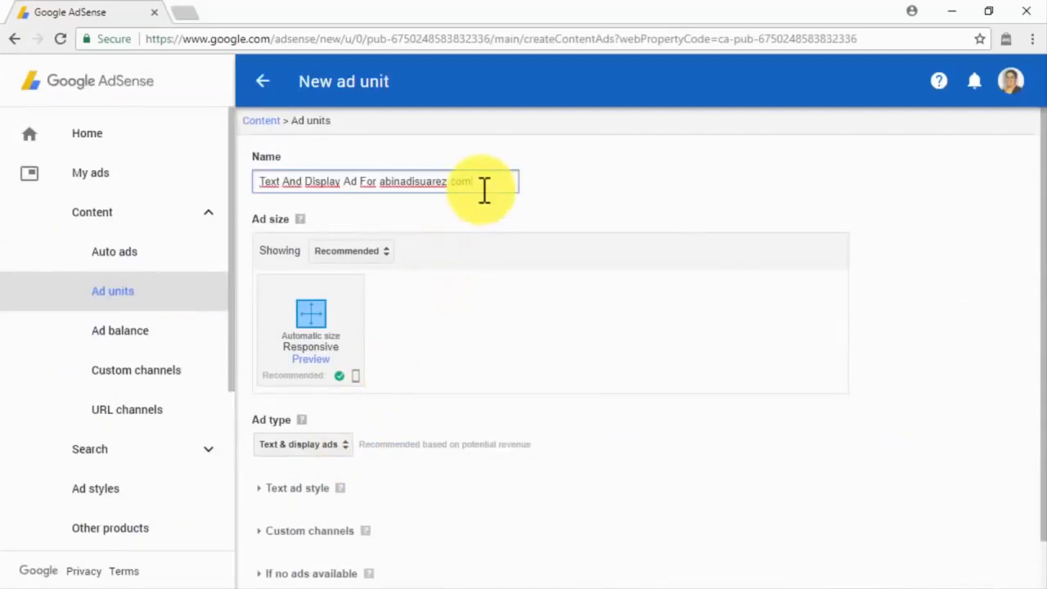
left_click(386, 252)
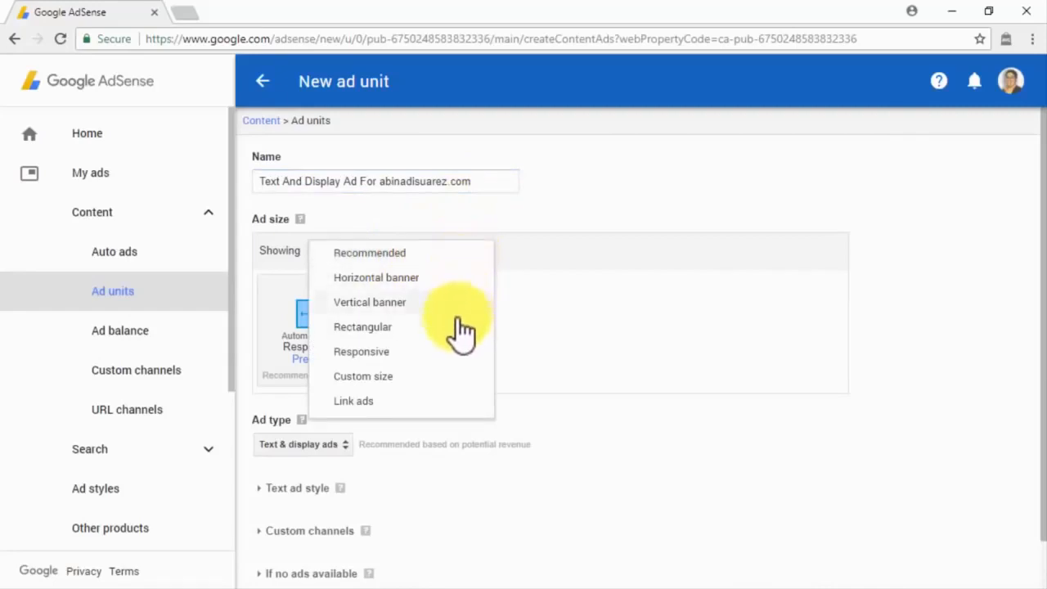
left_click(427, 381)
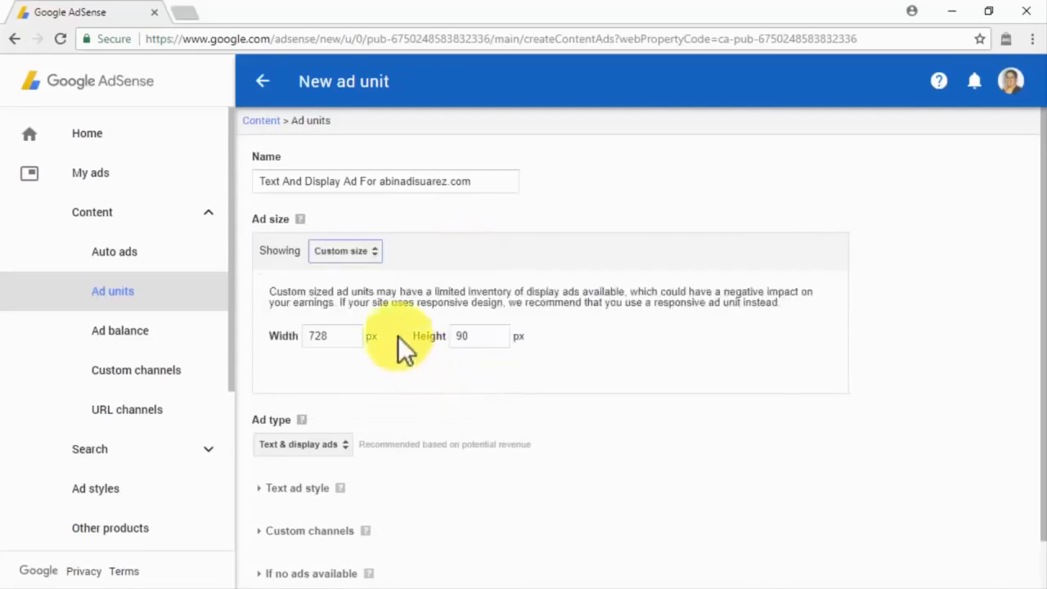
left_click(366, 254)
left_click(370, 276)
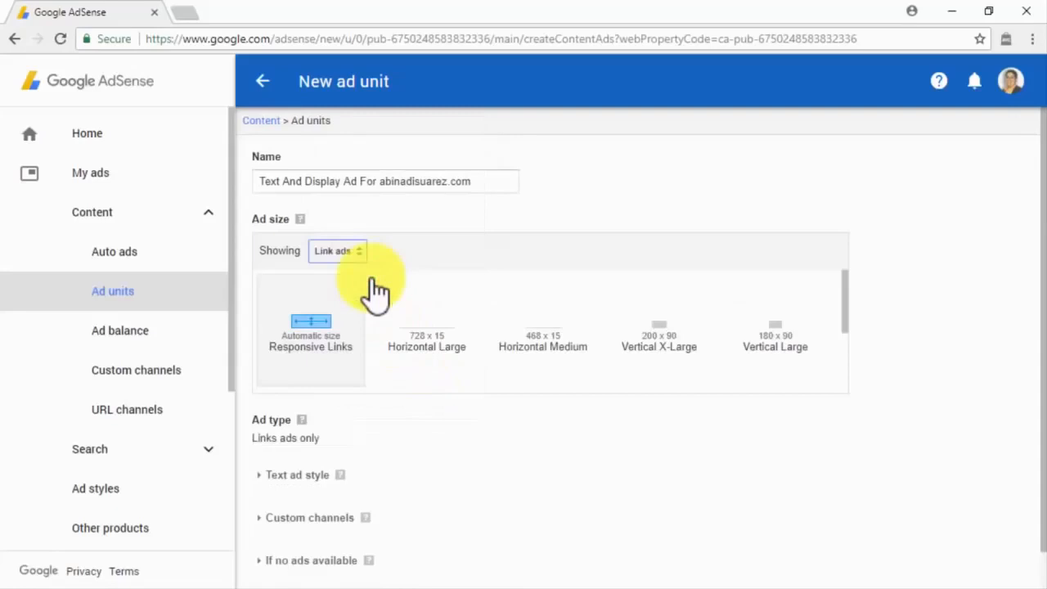
left_click(364, 253)
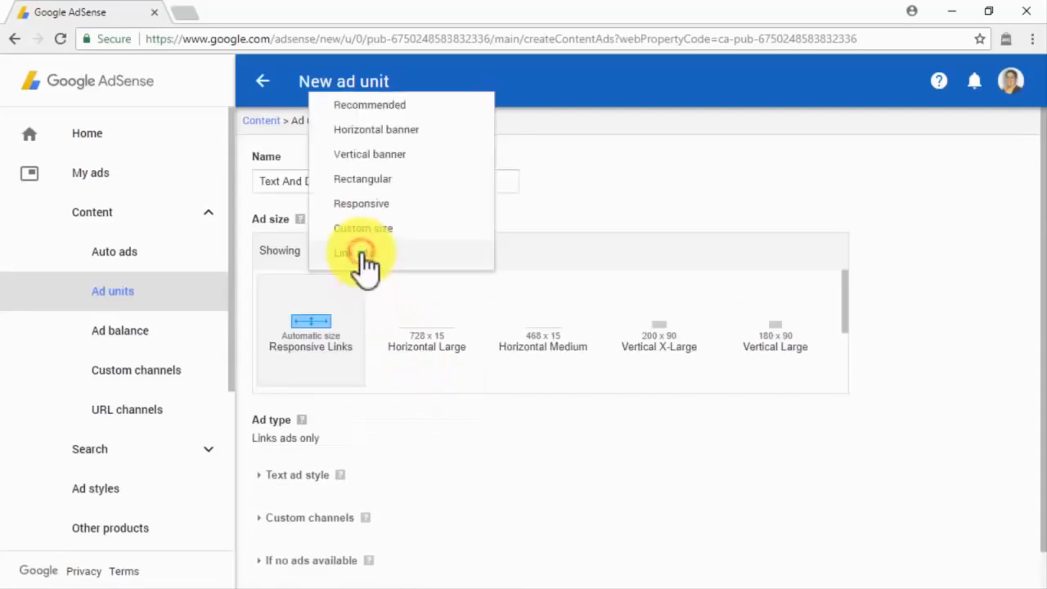
left_click(388, 207)
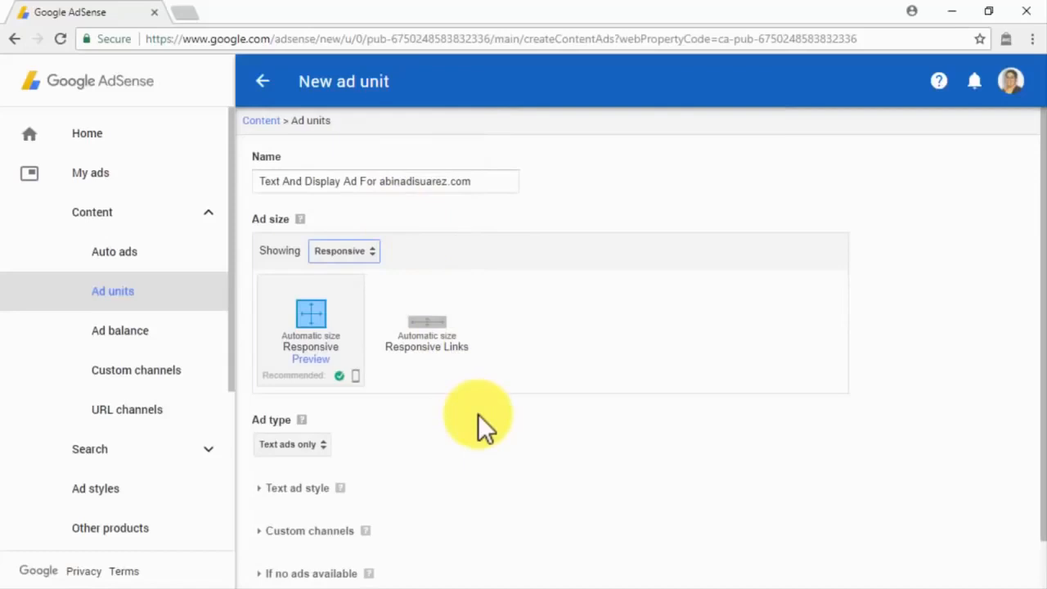
scroll(478, 414, "down", 1)
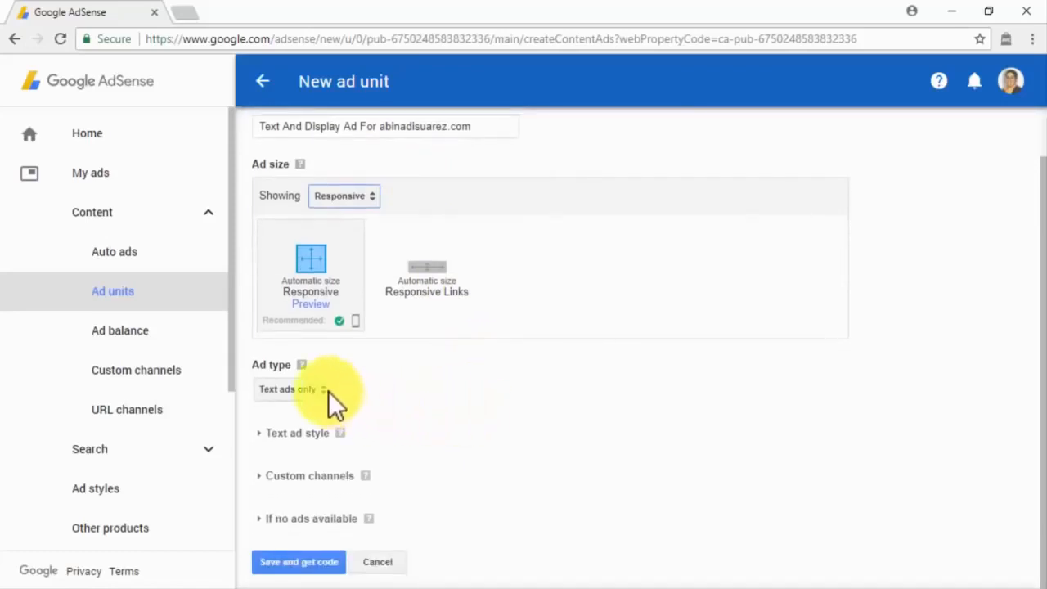
Step: Allow both text and display ads and expand the text ad style options
left_click(328, 391)
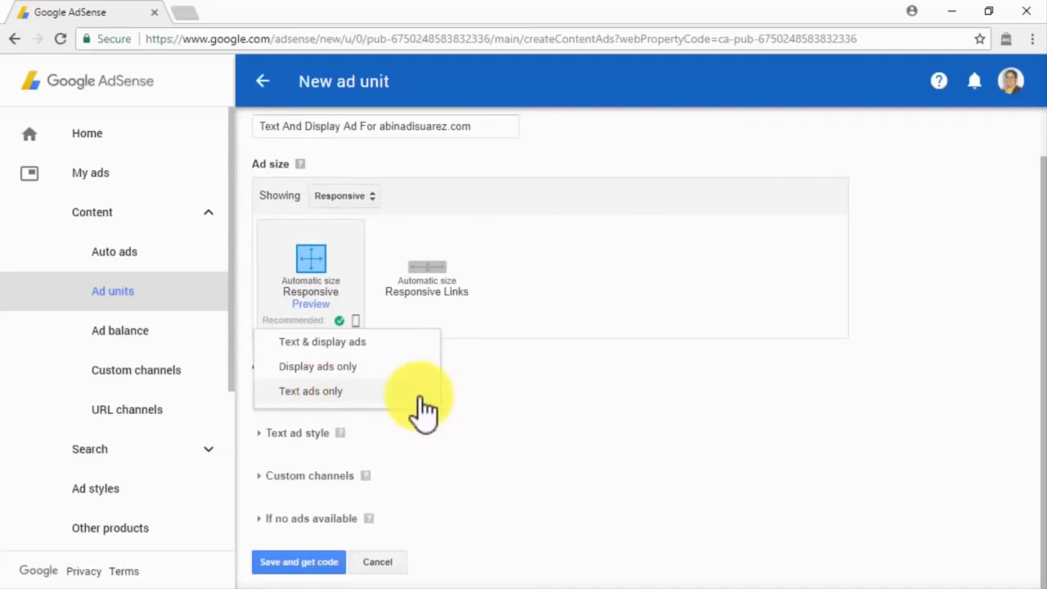
left_click(417, 344)
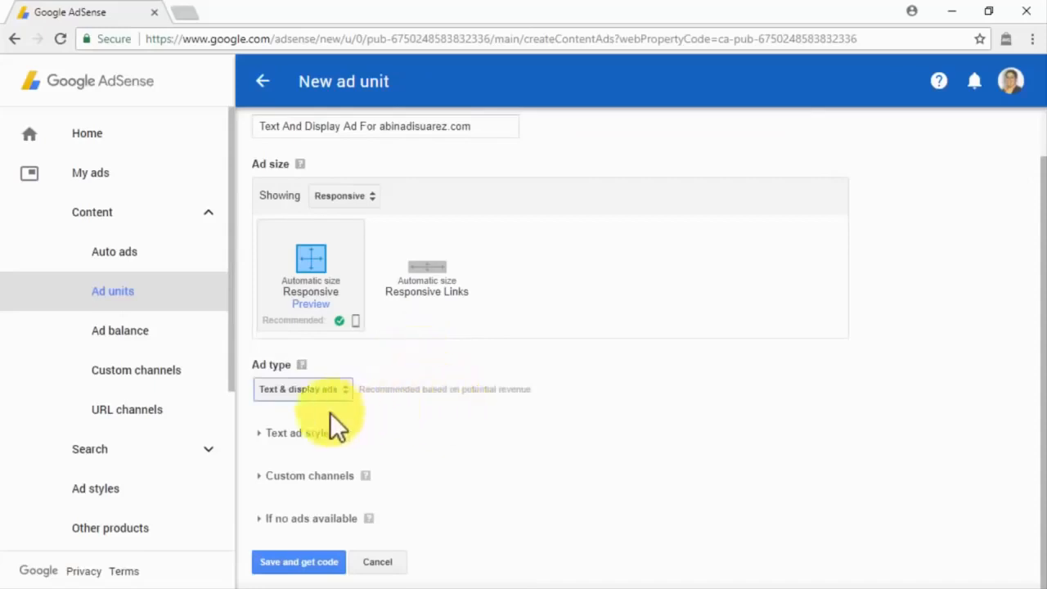
left_click(263, 431)
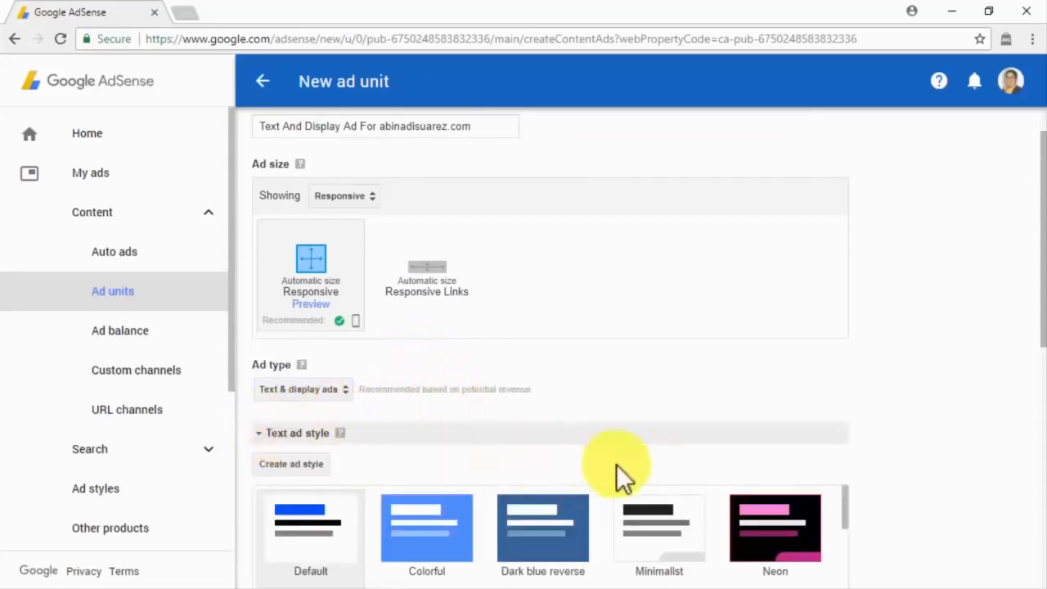
scroll(867, 459, "down", 1)
scroll(867, 459, "down", 4)
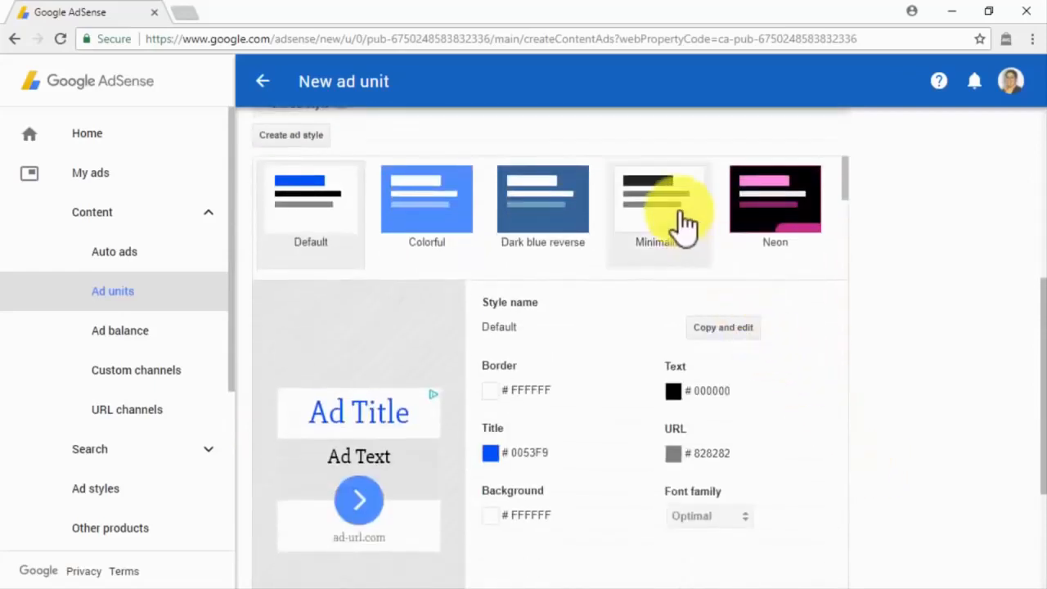
Step: Preview the Neon style, then apply Minimalist (background FFFFFF, title 212121)
left_click(759, 227)
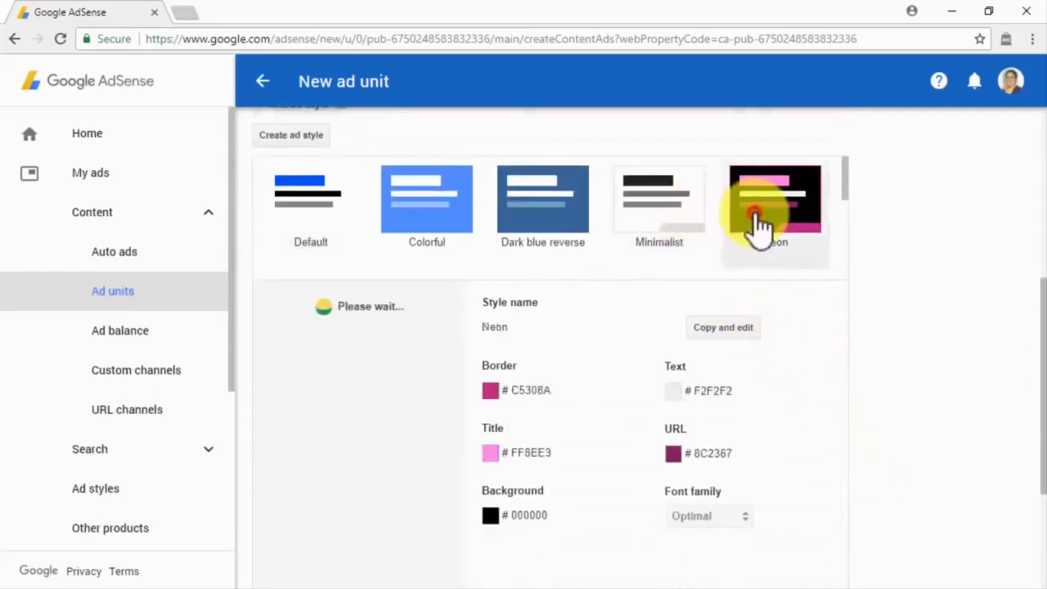
left_click(717, 332)
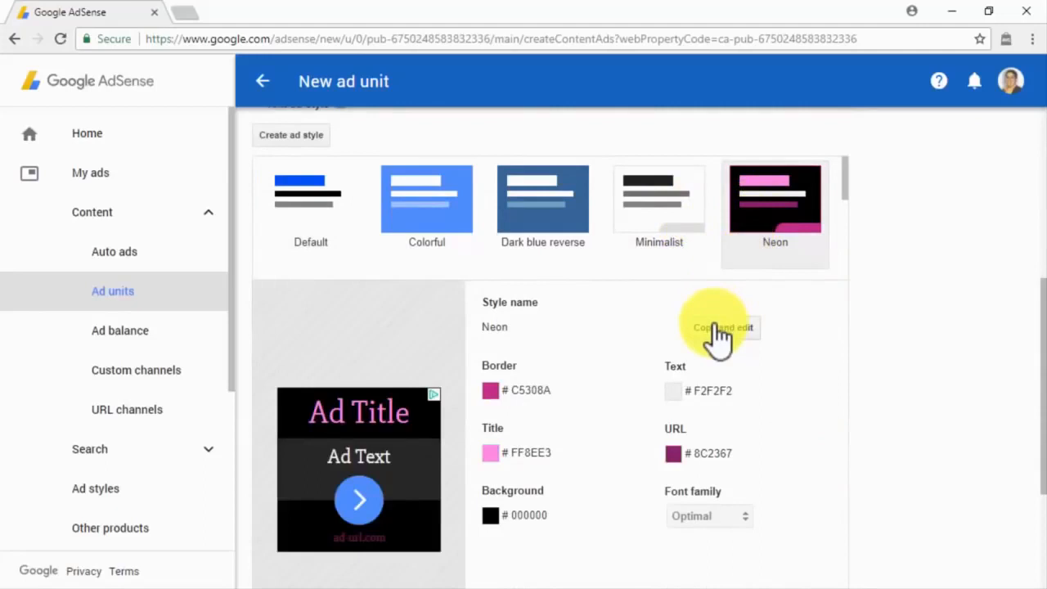
left_click(650, 221)
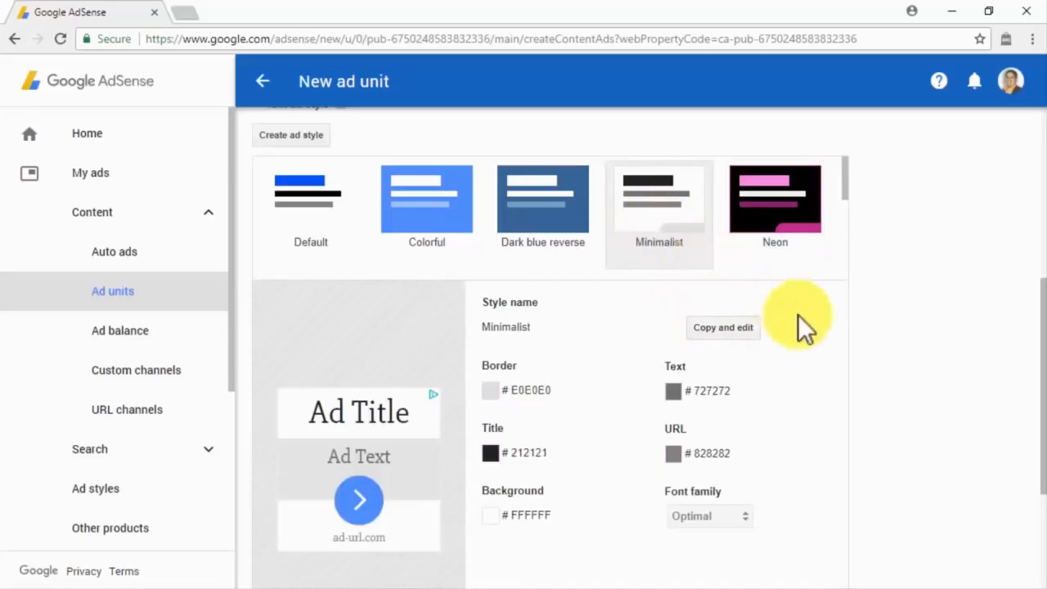
scroll(865, 361, "down", 3)
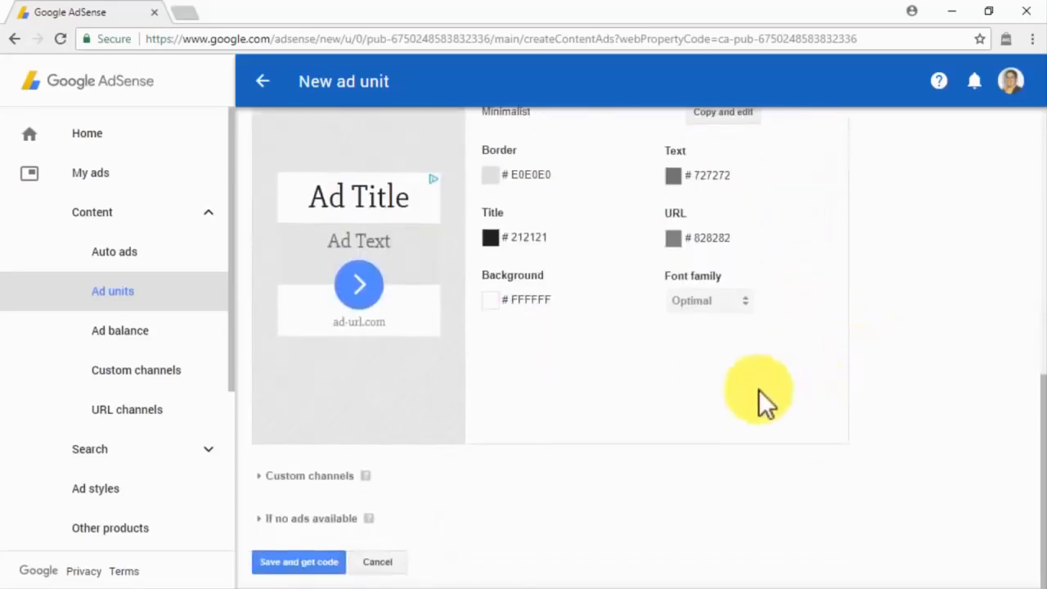
Step: Expand the Custom channels and If no ads available sections
left_click(311, 476)
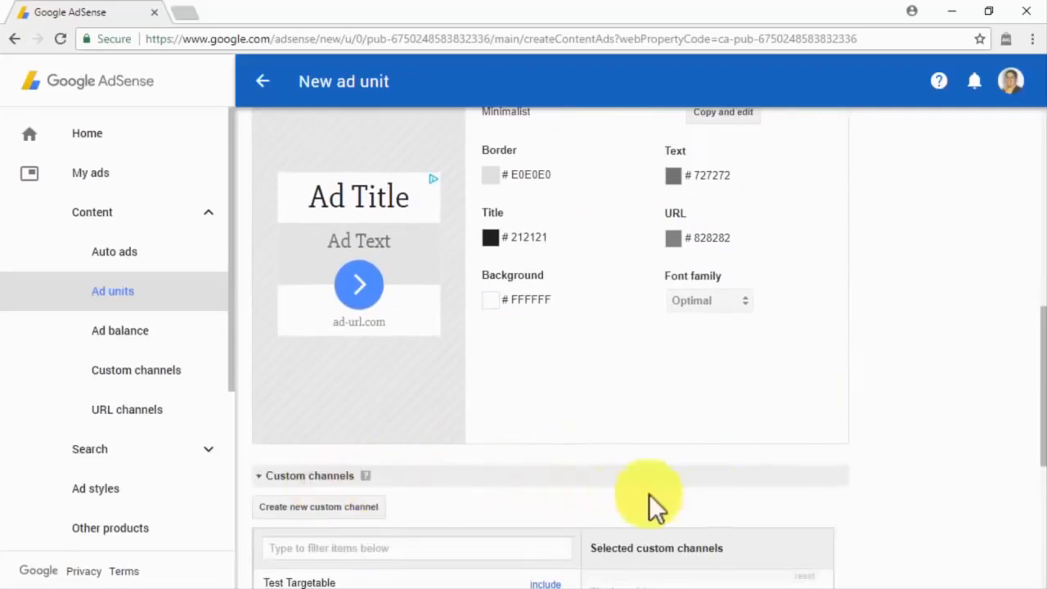
scroll(854, 494, "down", 3)
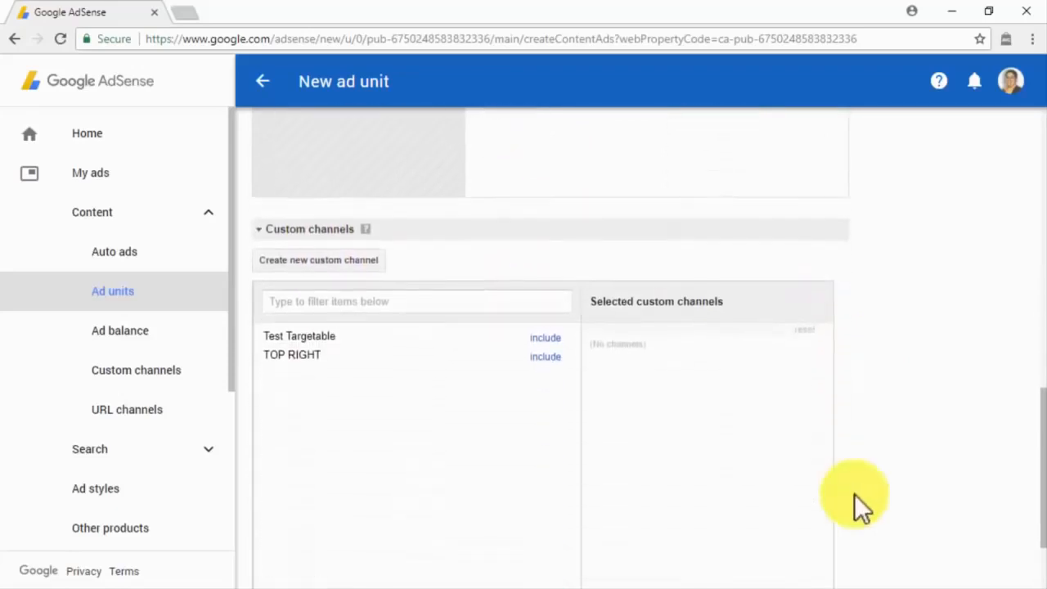
scroll(854, 494, "down", 2)
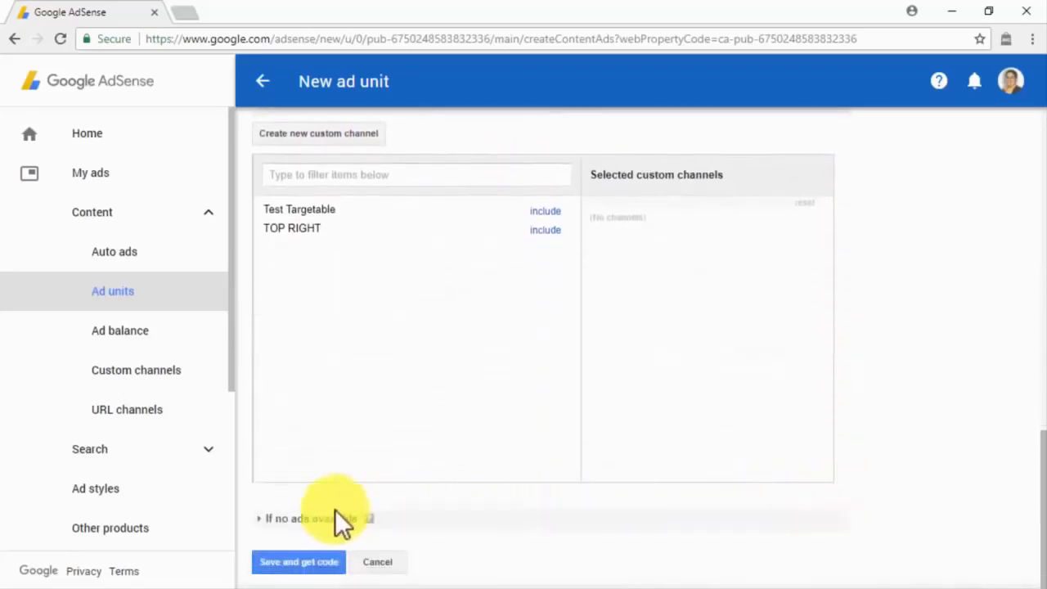
left_click(335, 510)
scroll(566, 538, "down", 1)
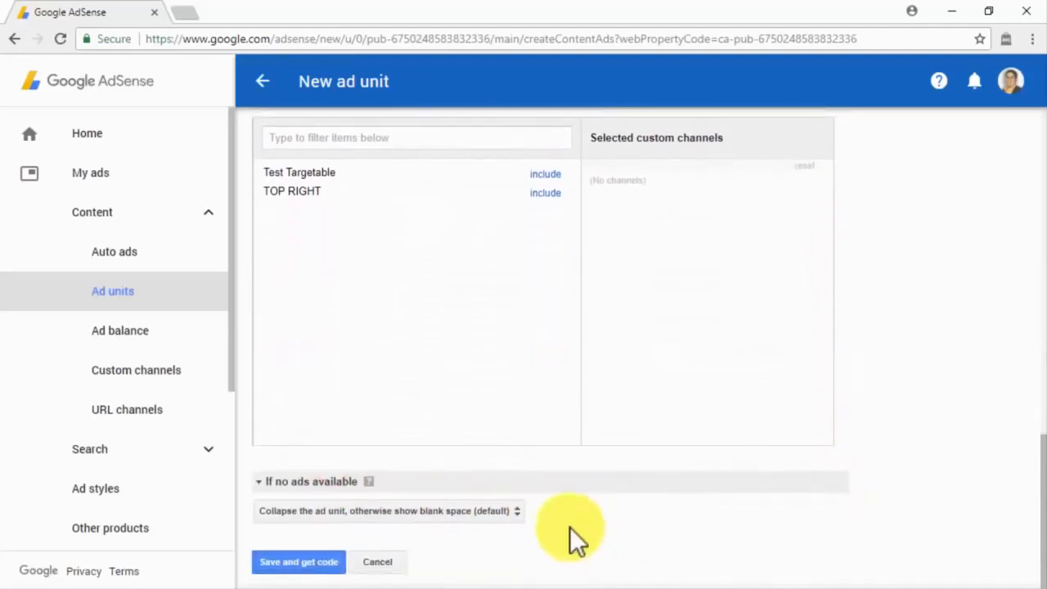
Step: Try Show other URL as the no-ads fallback, then revert to collapse or blank space (default)
left_click(514, 512)
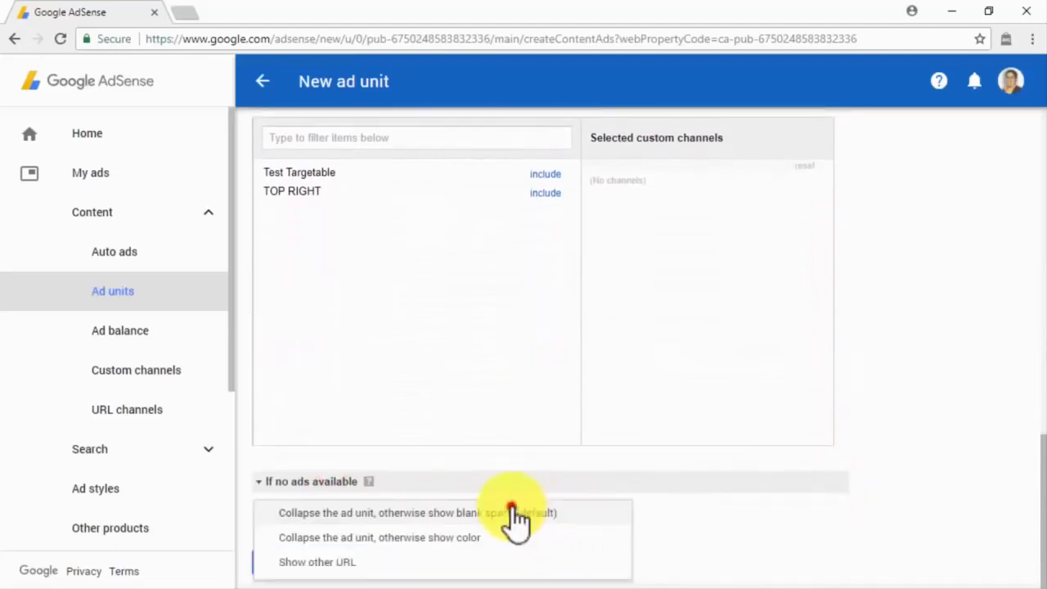
left_click(569, 562)
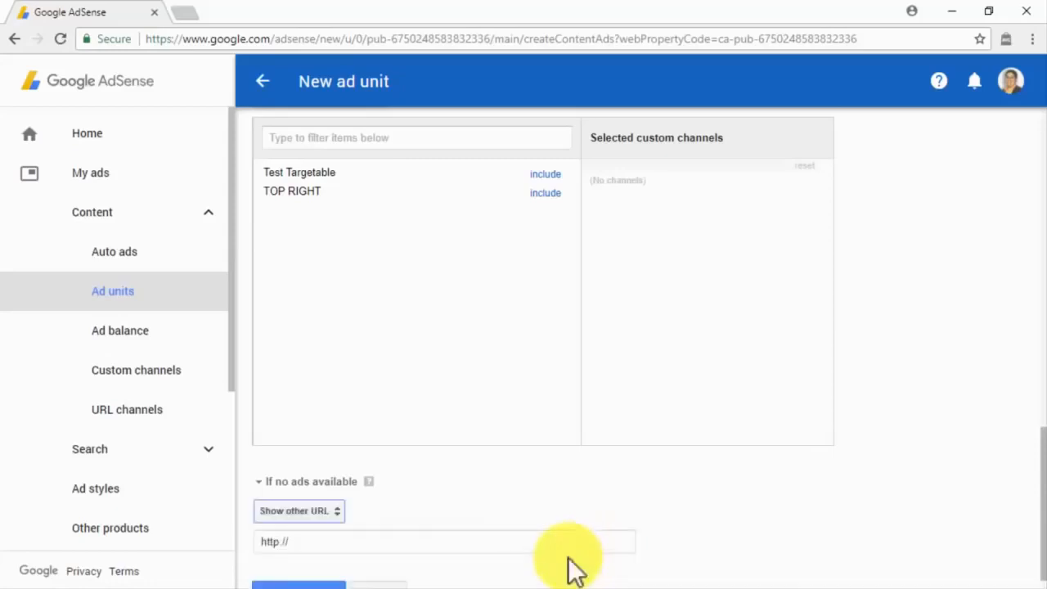
scroll(572, 568, "down", 1)
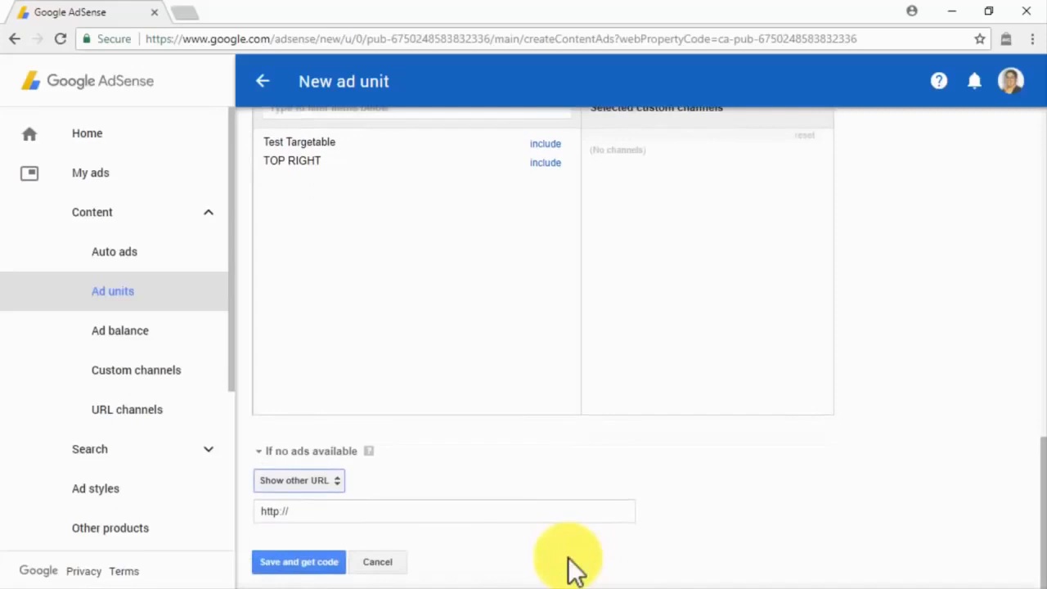
left_click(336, 481)
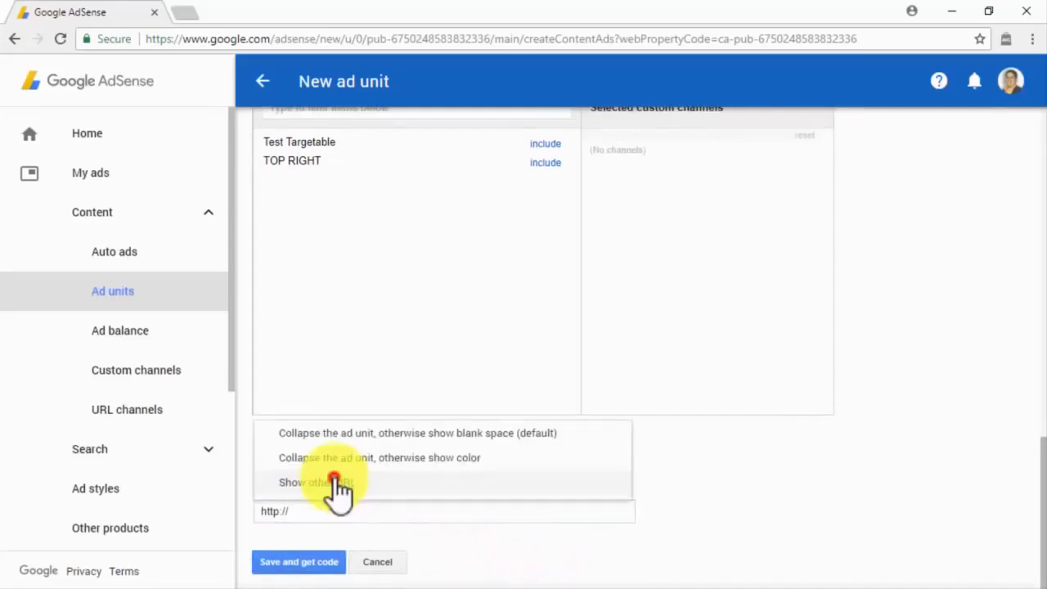
left_click(426, 433)
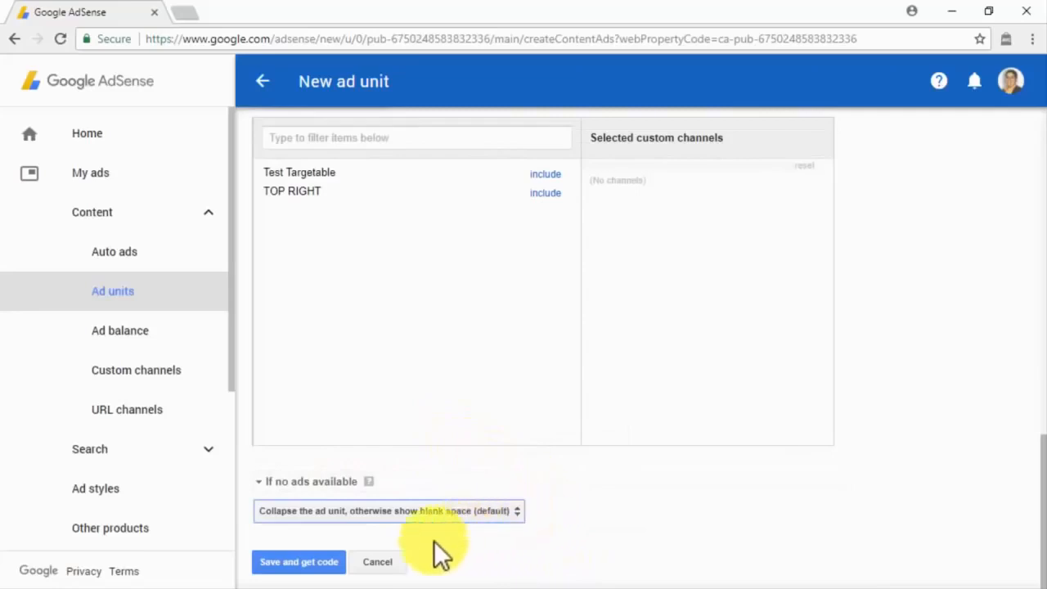
Step: Save the Minimalist unit, copy its ad code, then begin a new ad unit of type In-feed ads
left_click(327, 565)
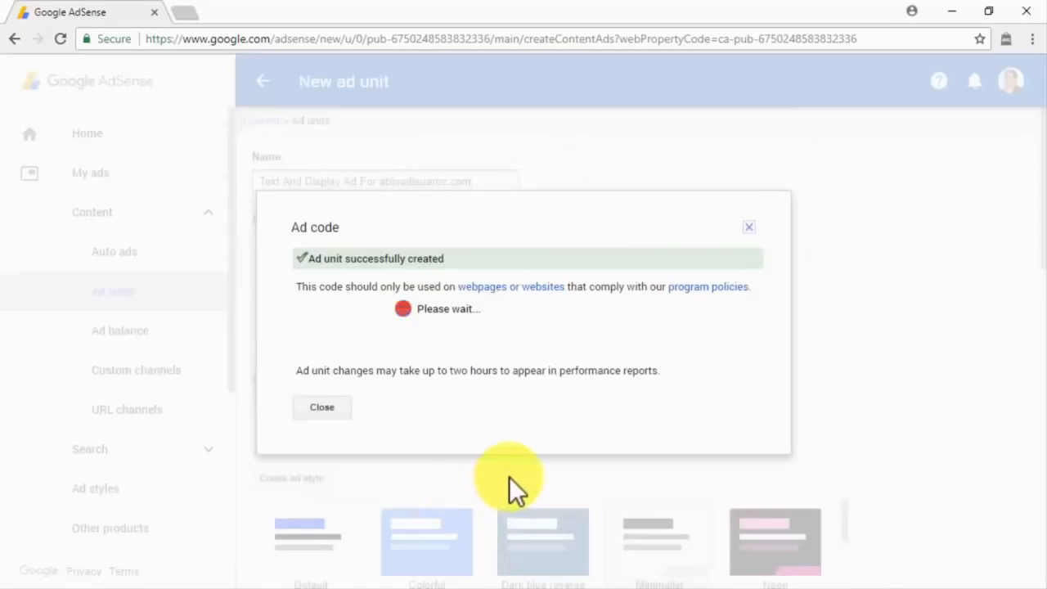
right_click(428, 306)
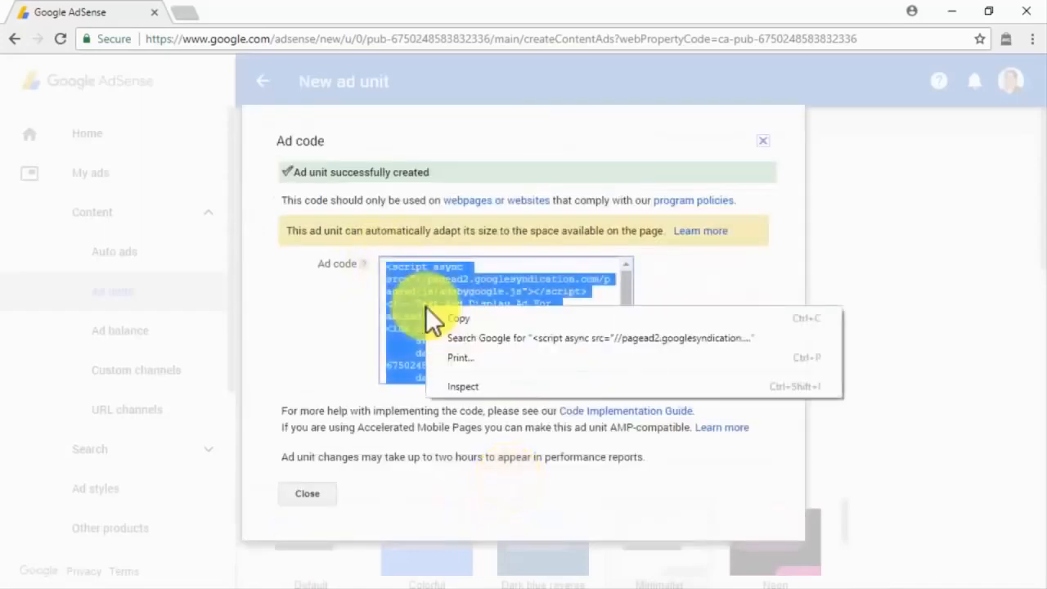
left_click(436, 317)
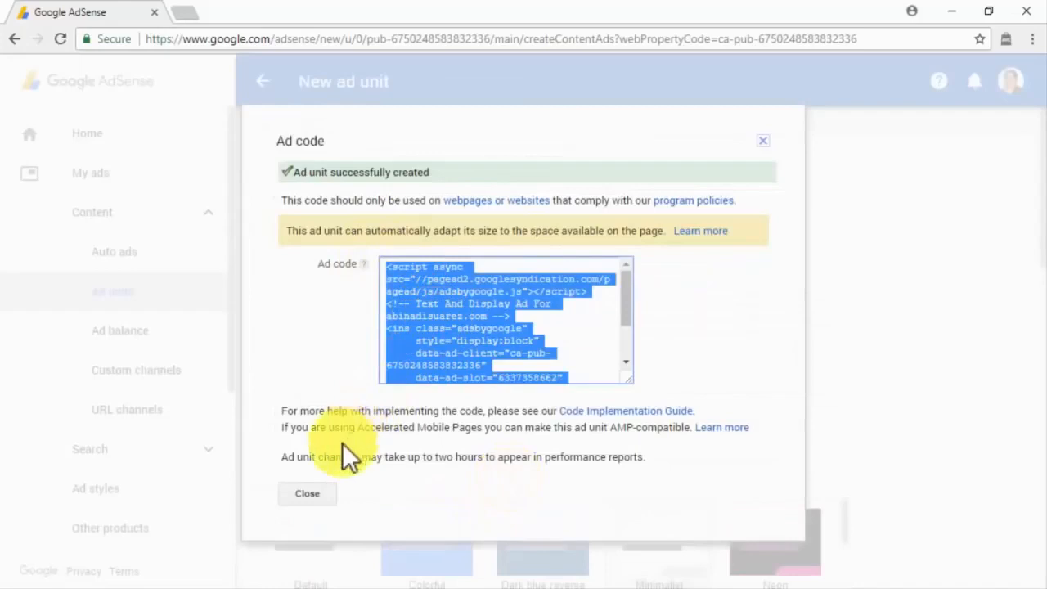
left_click(309, 494)
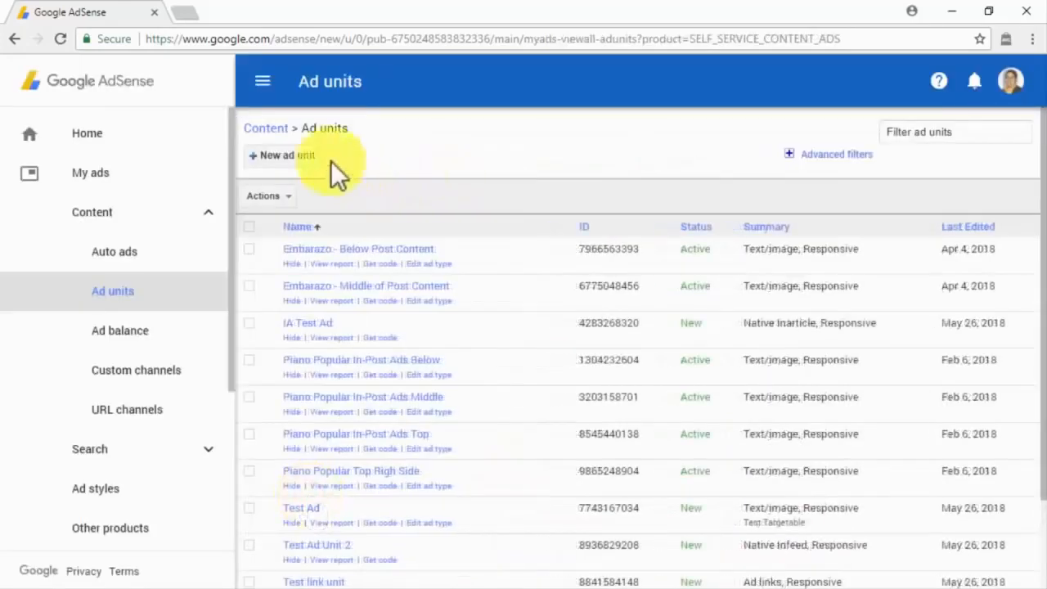
left_click(305, 153)
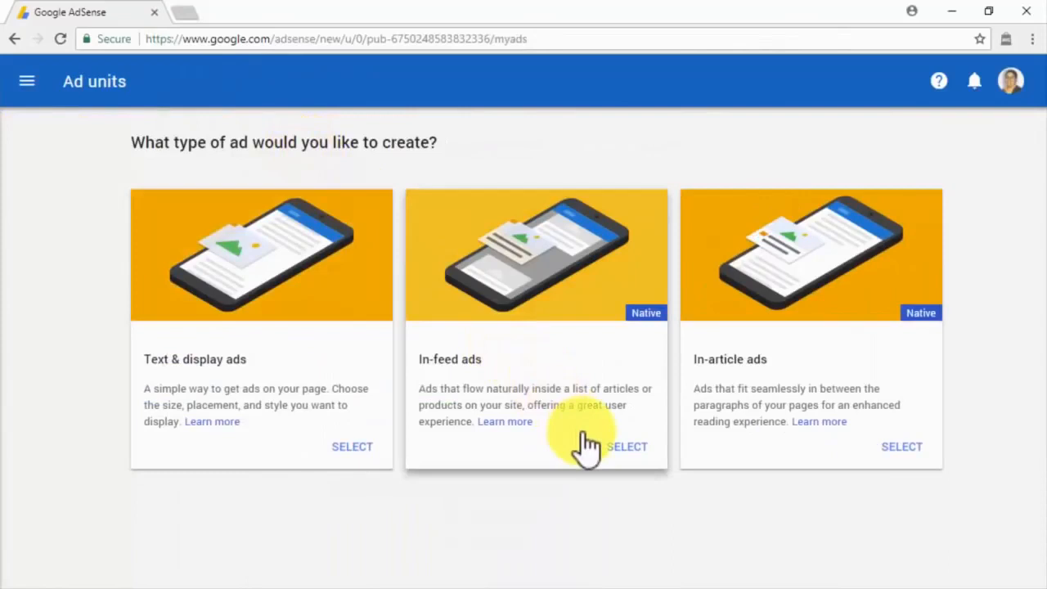
left_click(611, 453)
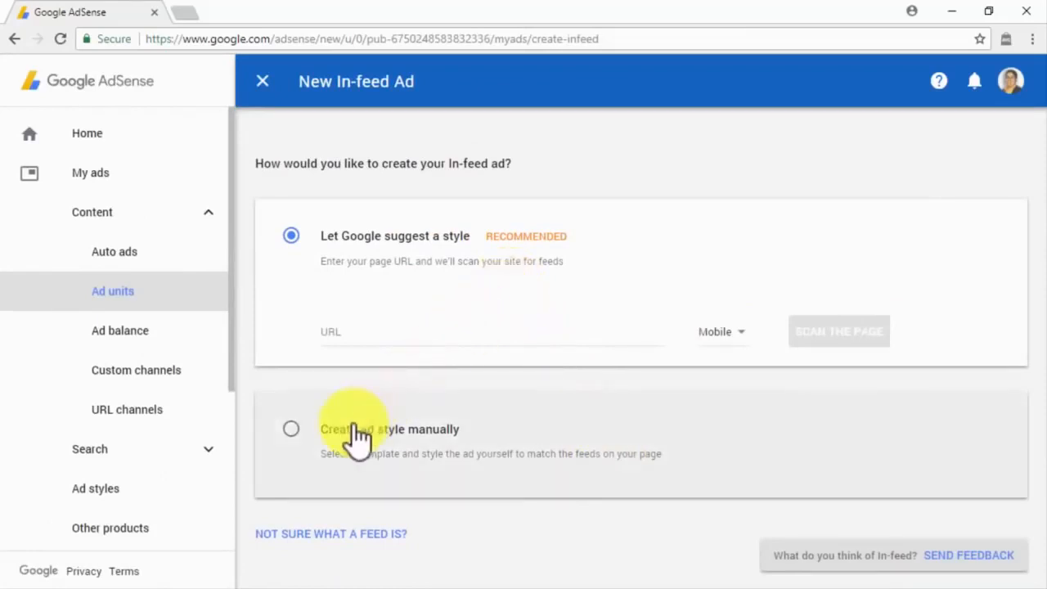
Step: Choose manual styling with the Image on the side template and continue to the editor
left_click(357, 433)
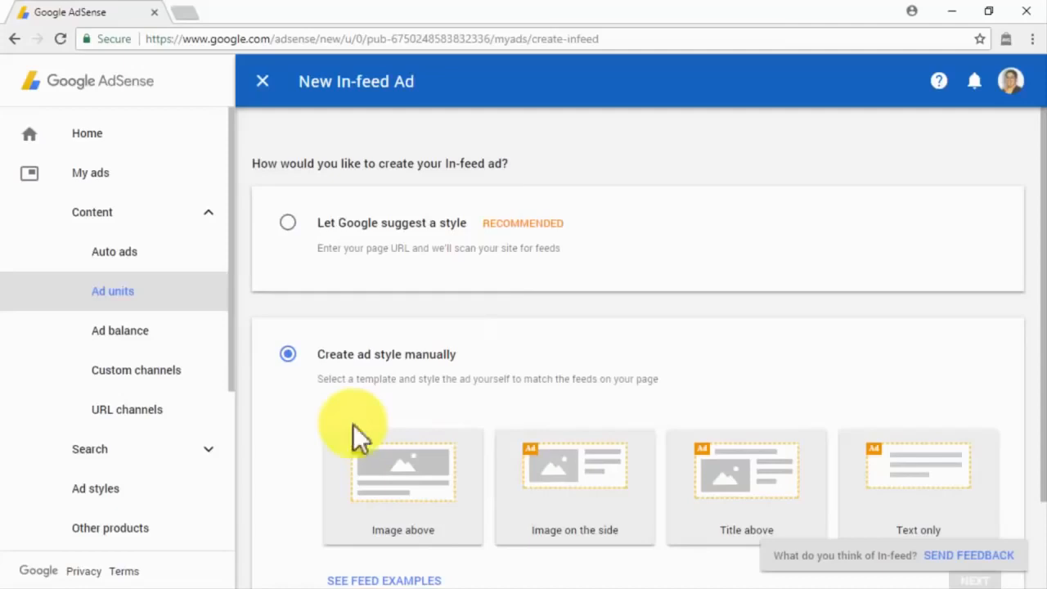
left_click(579, 472)
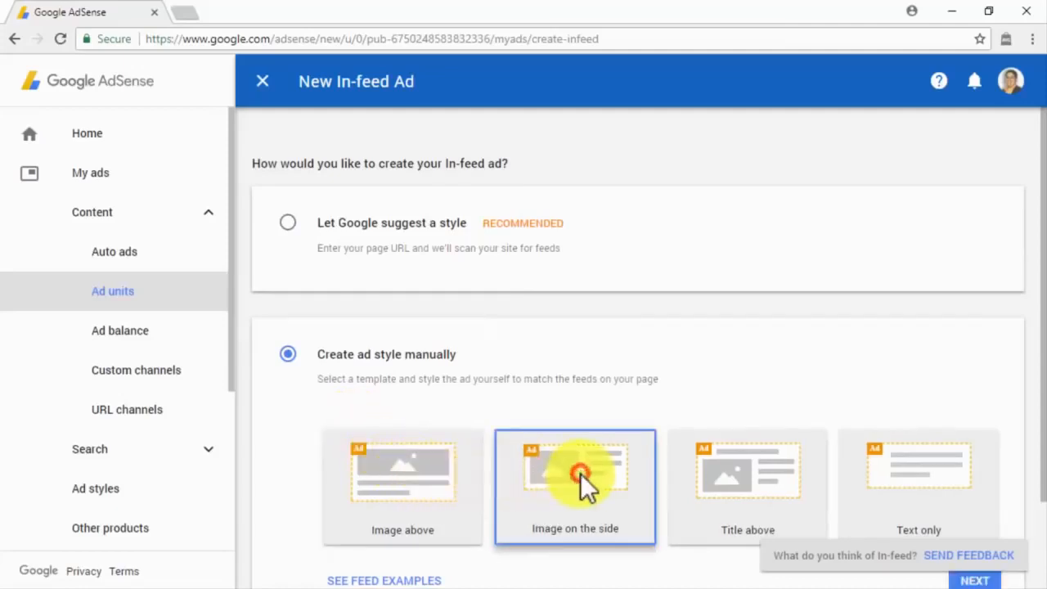
scroll(580, 473, "down", 2)
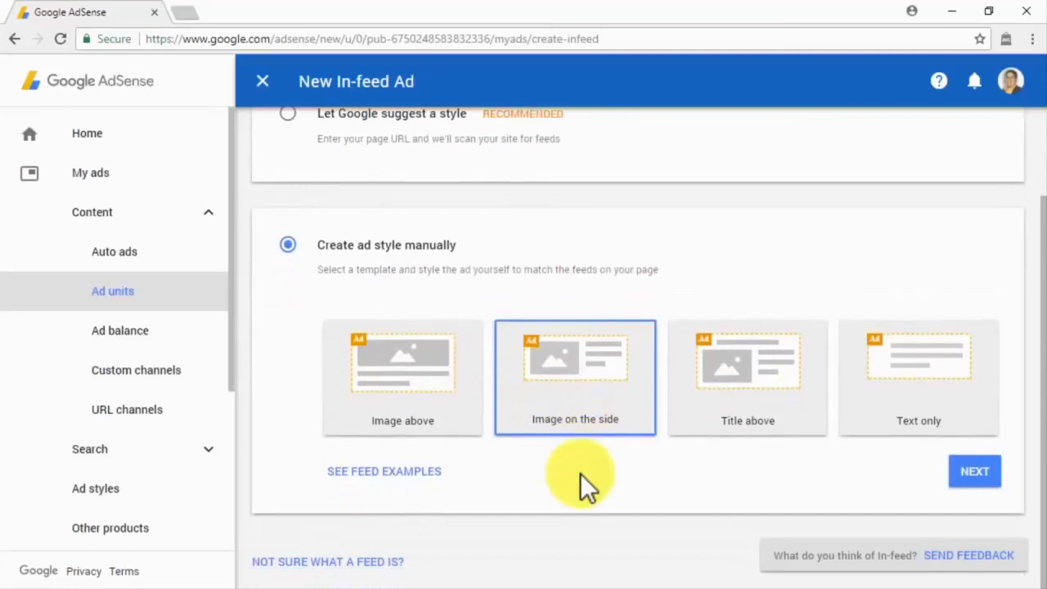
left_click(973, 476)
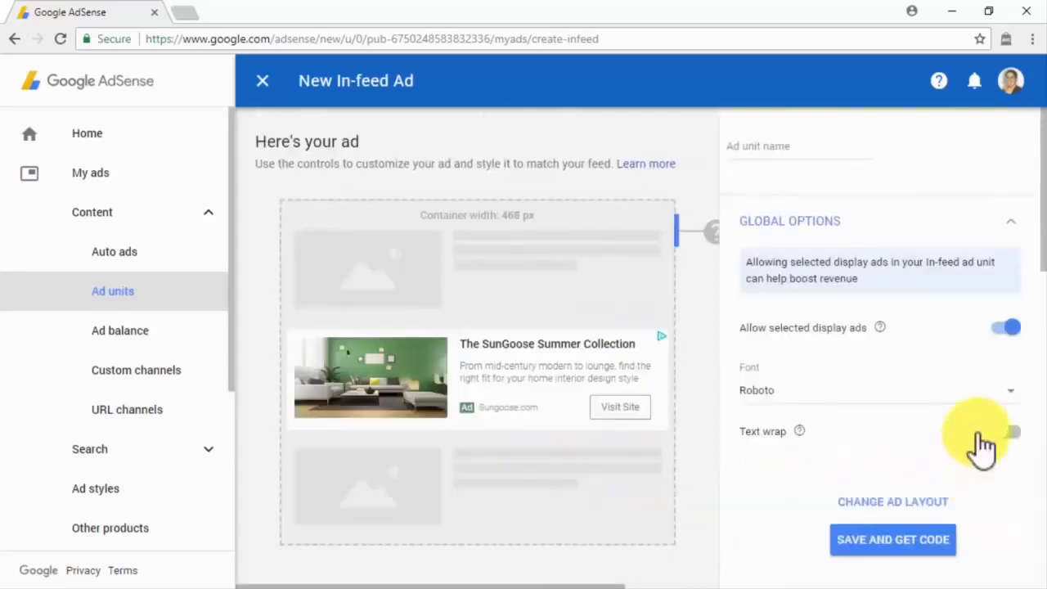
Step: Review the Image, Headline, Description, URL and Button style sections, then close the In-feed editor
scroll(1010, 377, "down", 2)
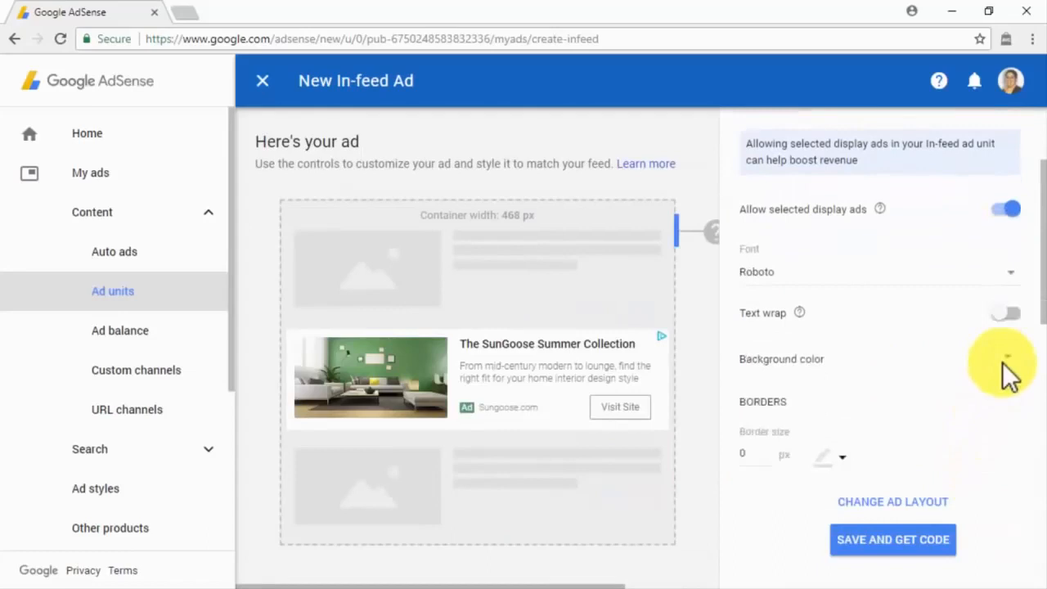
scroll(891, 392, "down", 2)
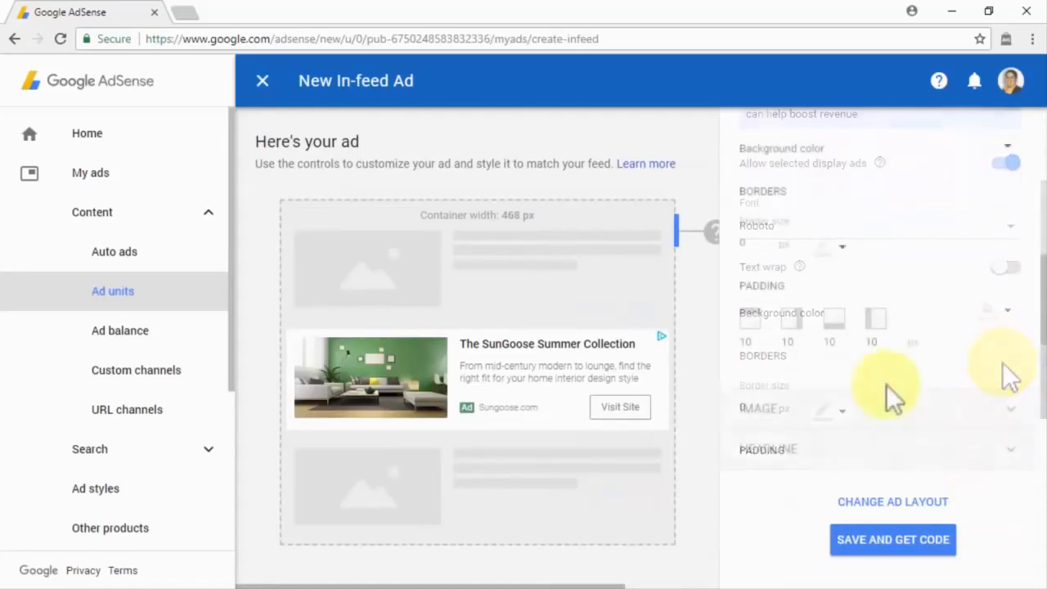
scroll(885, 385, "down", 2)
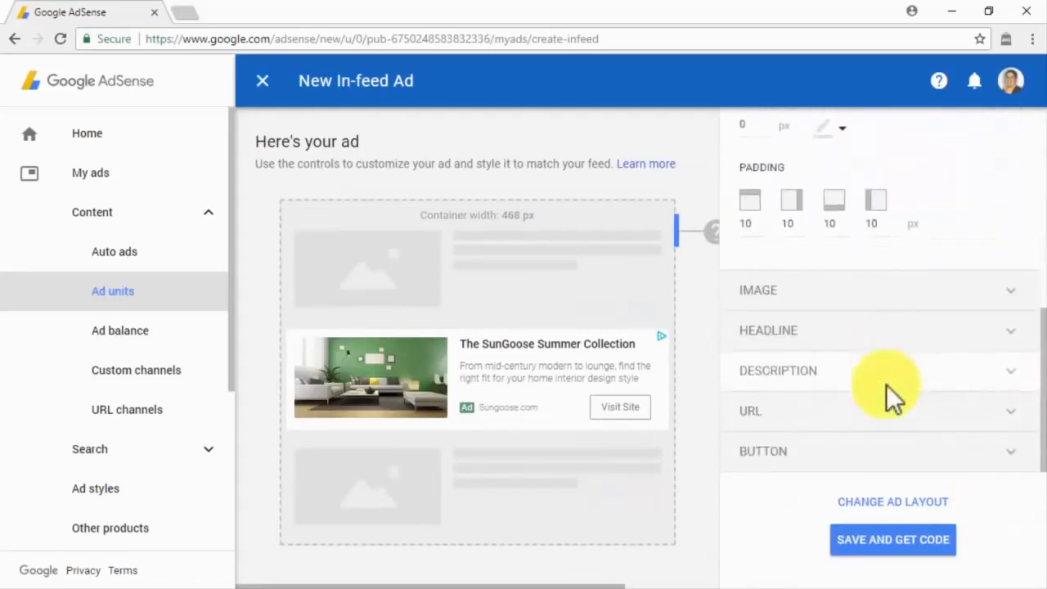
left_click(905, 304)
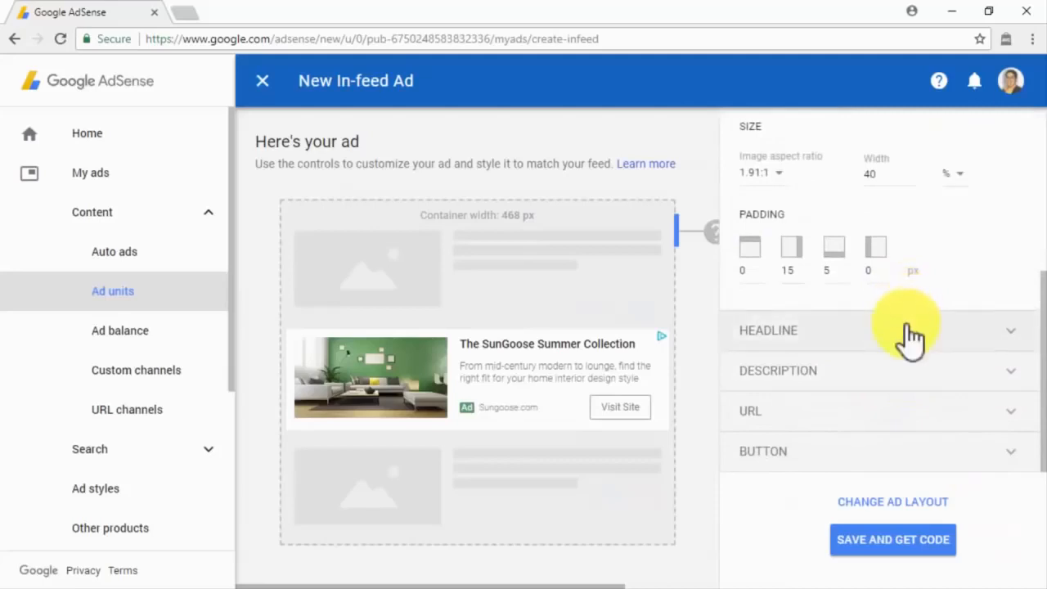
left_click(906, 331)
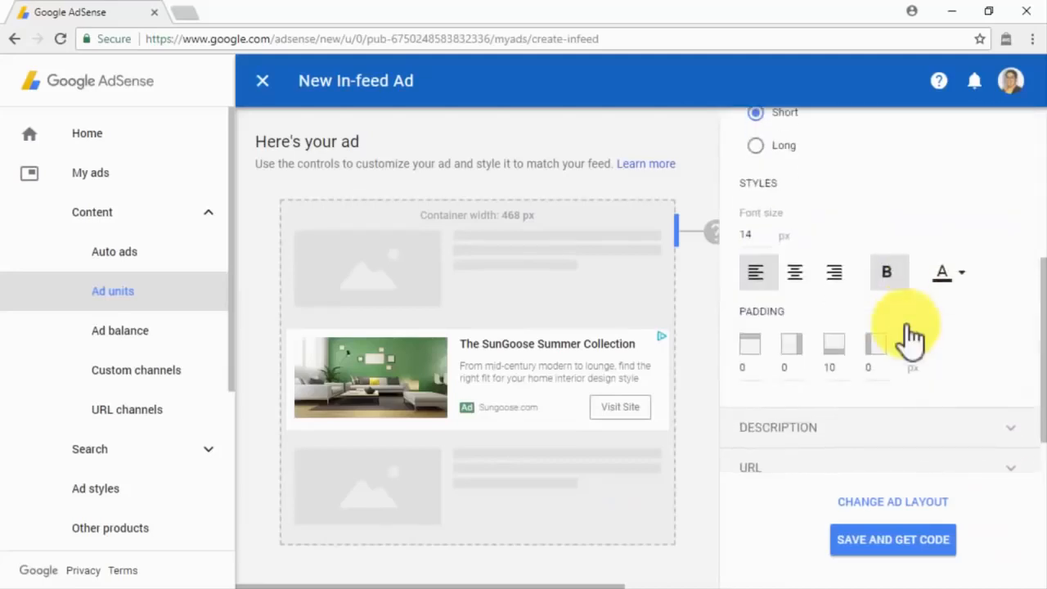
left_click(884, 427)
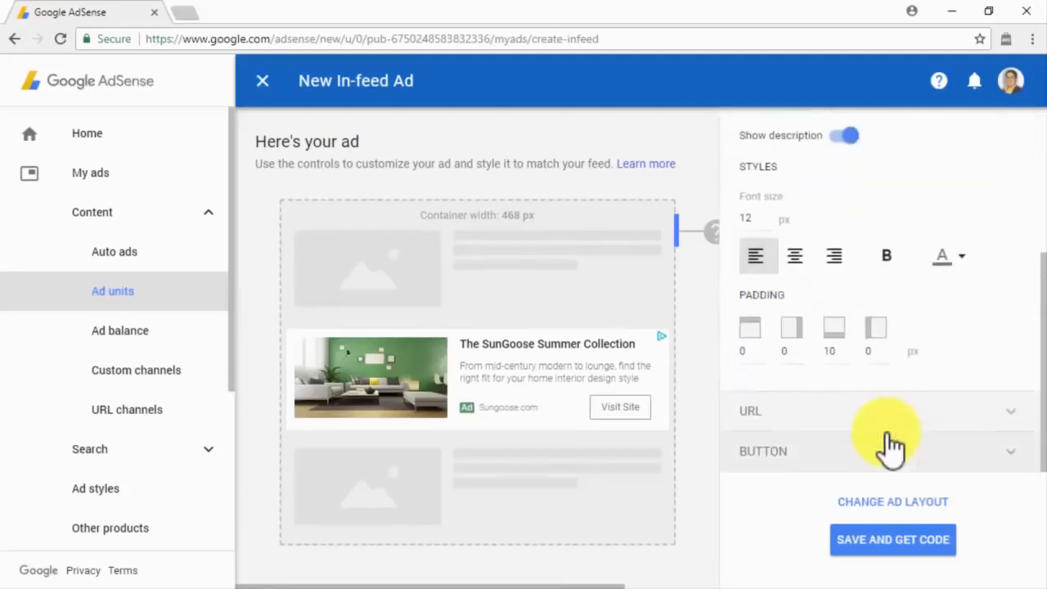
left_click(889, 427)
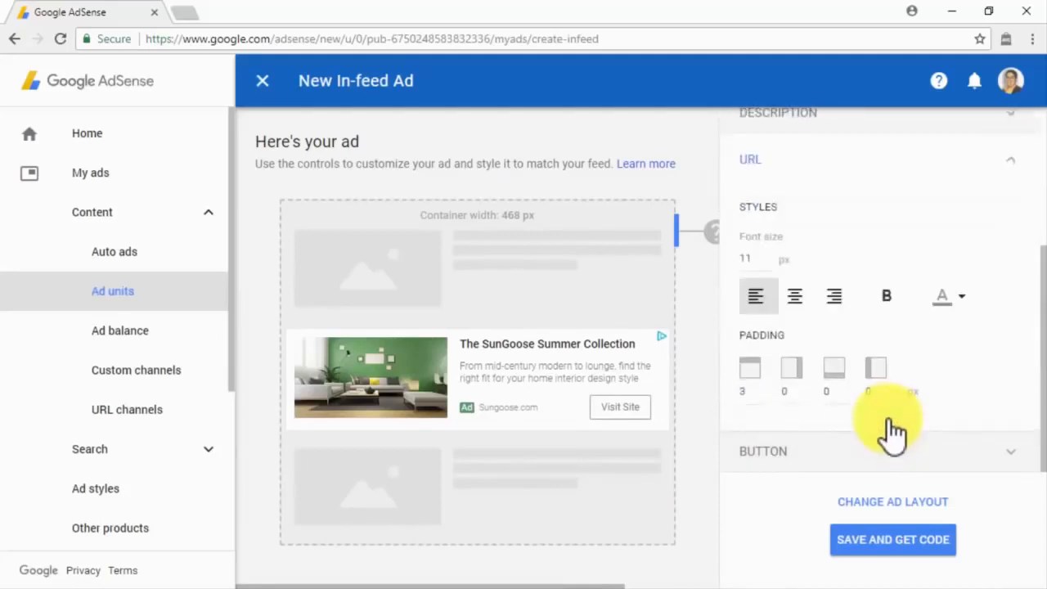
left_click(889, 454)
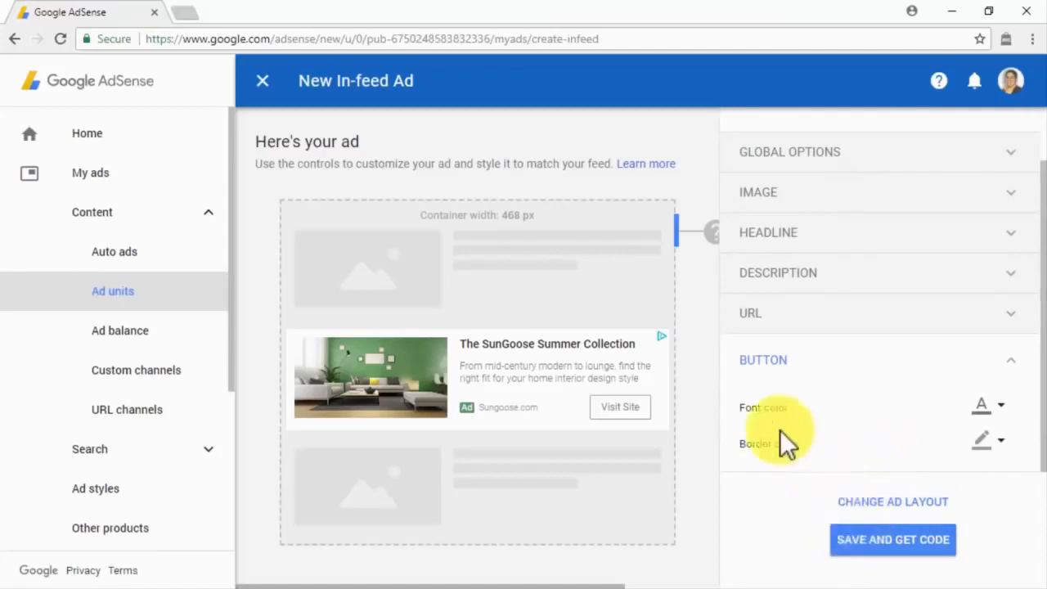
left_click(268, 79)
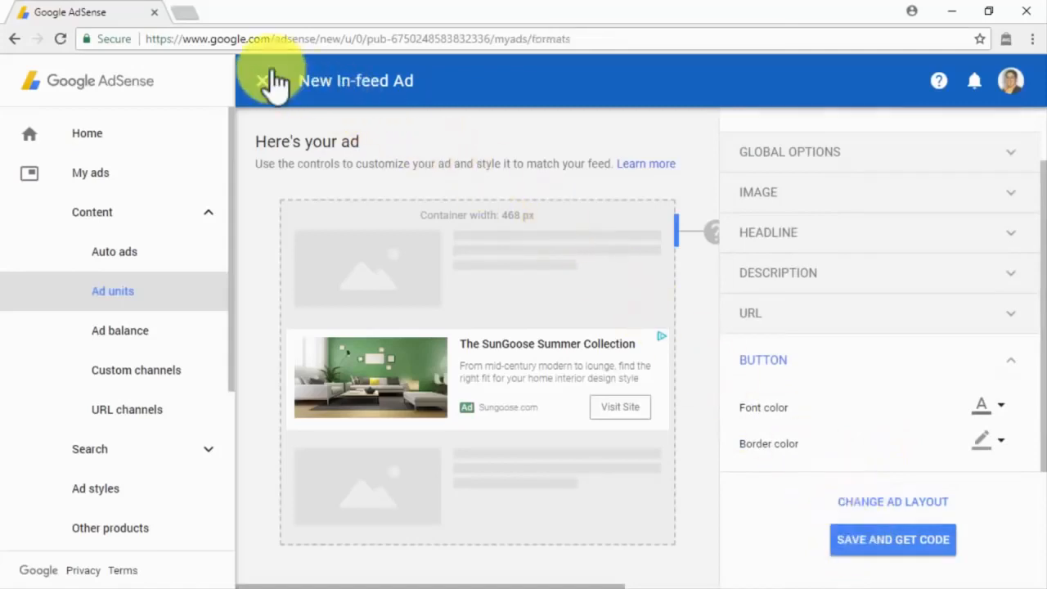
Step: Start an In-feed ad and scan diabetescaremadeeasy.com on Desktop for a suggested style
left_click(632, 446)
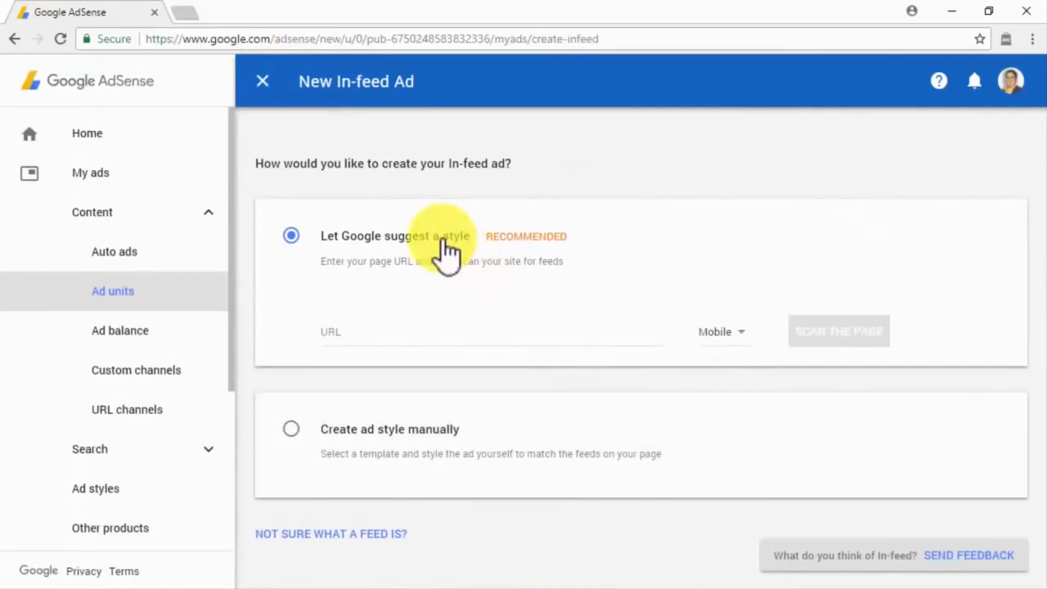
left_click(497, 335)
type("diabetescaremadeeasy.com")
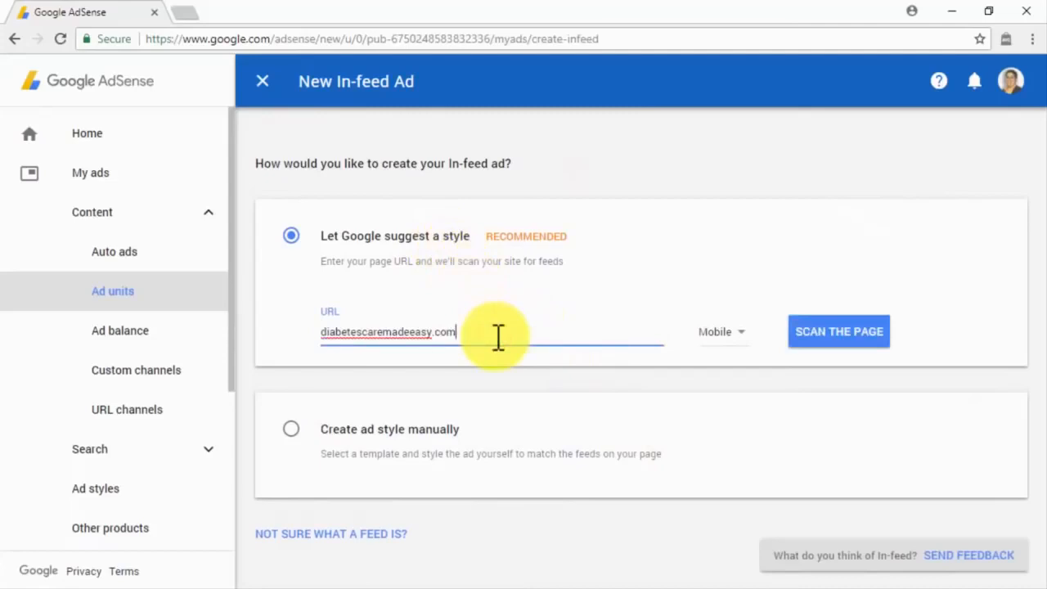
left_click(725, 340)
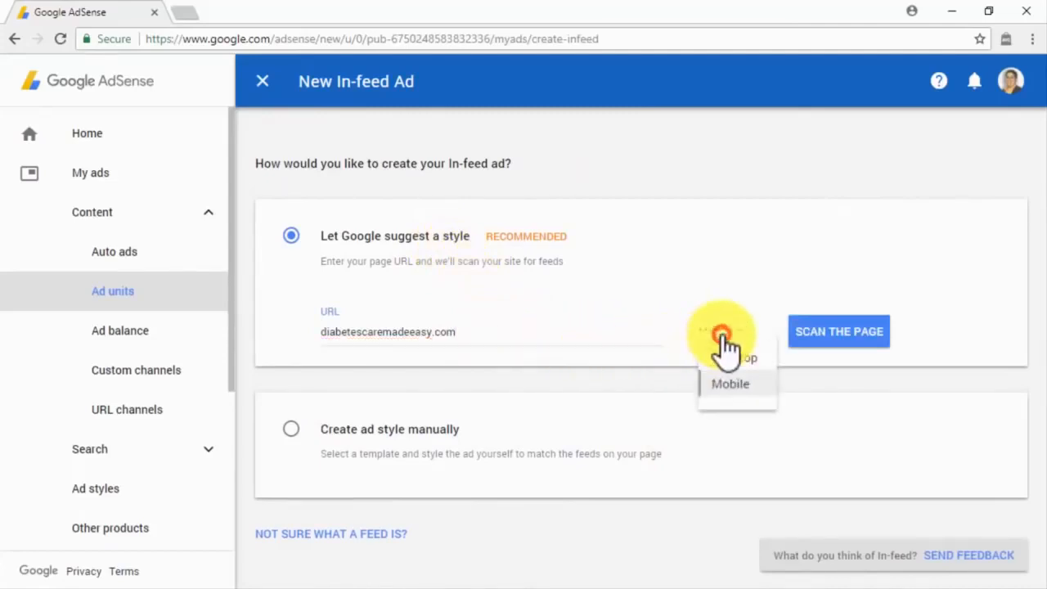
left_click(726, 358)
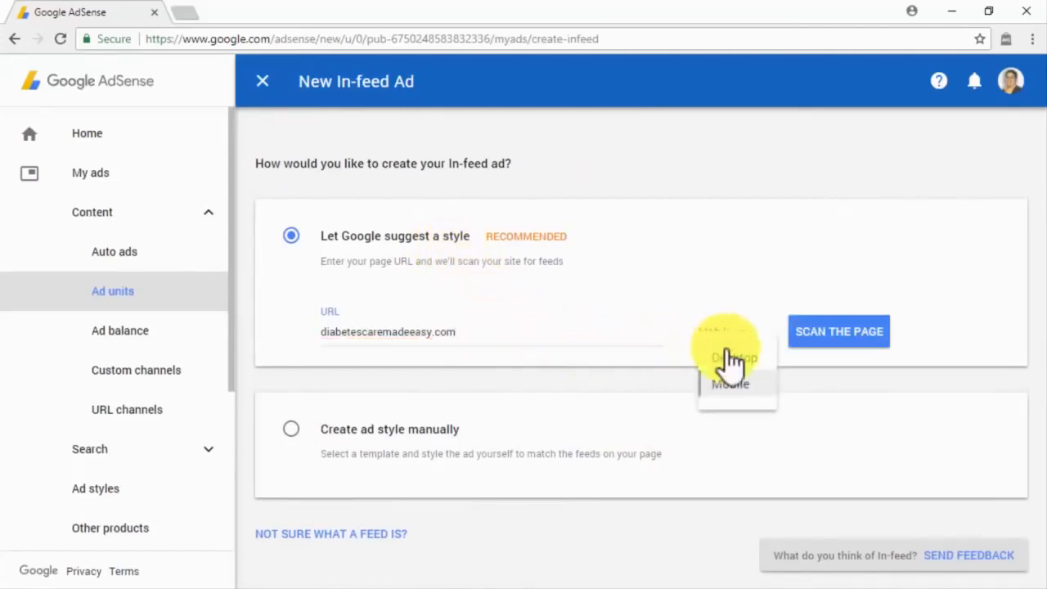
left_click(839, 336)
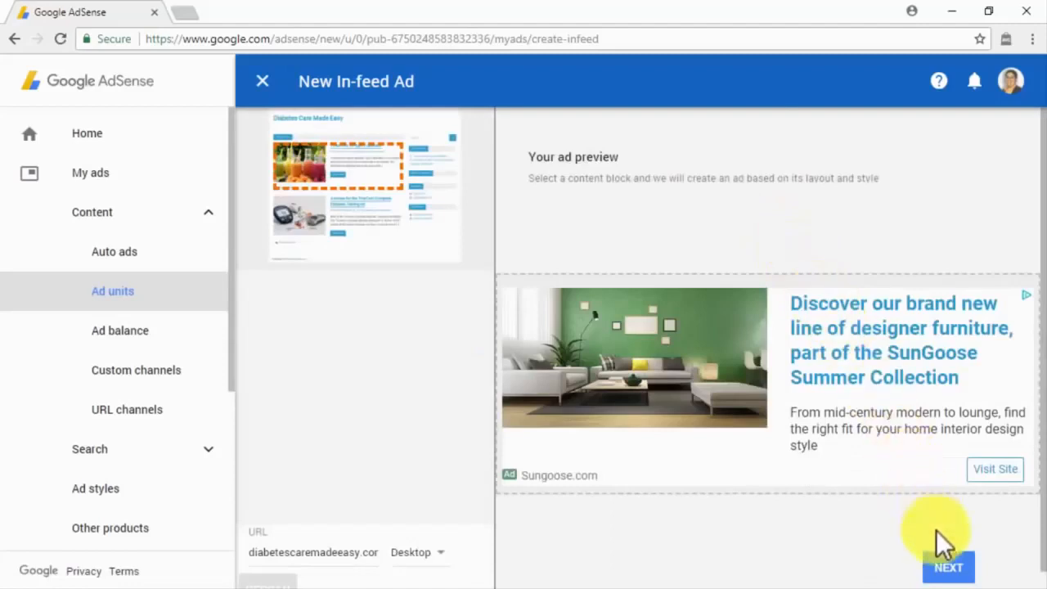
Step: Accept the suggested in-feed style and review its image, headline, description, URL and button settings
left_click(949, 565)
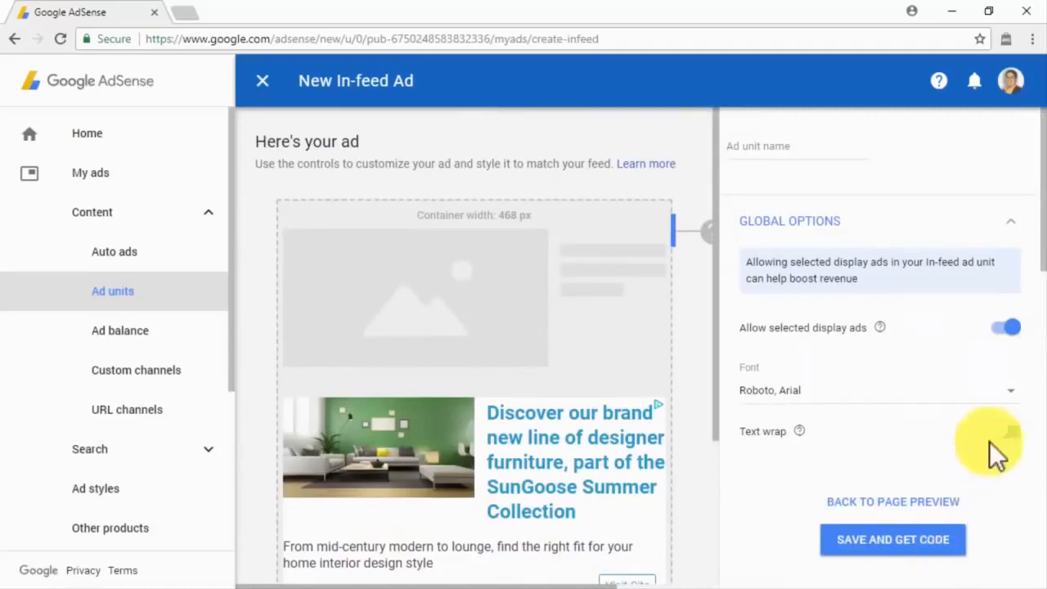
left_click(1018, 344)
scroll(1028, 360, "down", 3)
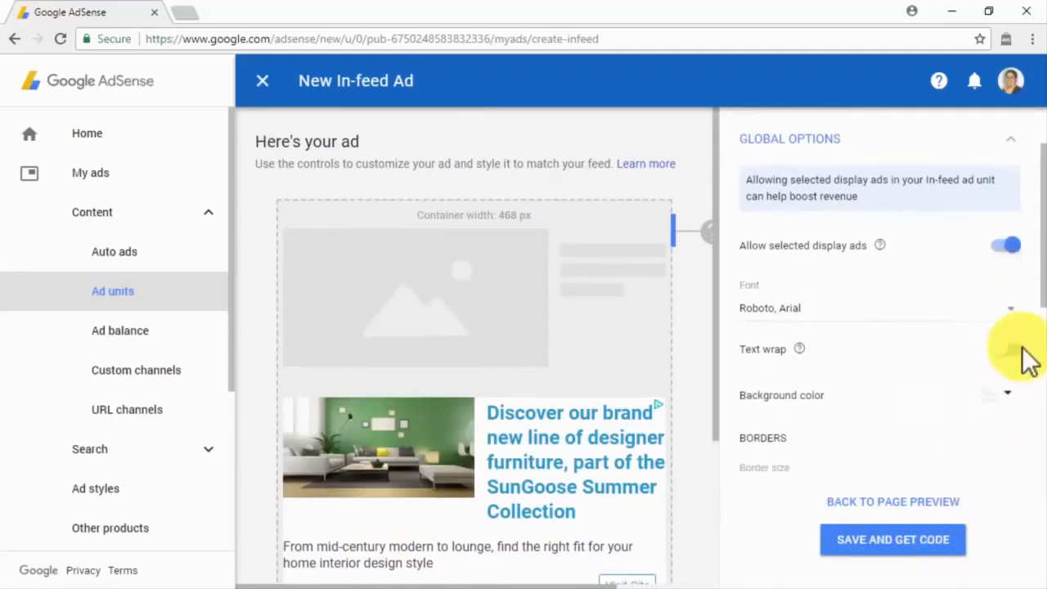
scroll(1028, 360, "down", 4)
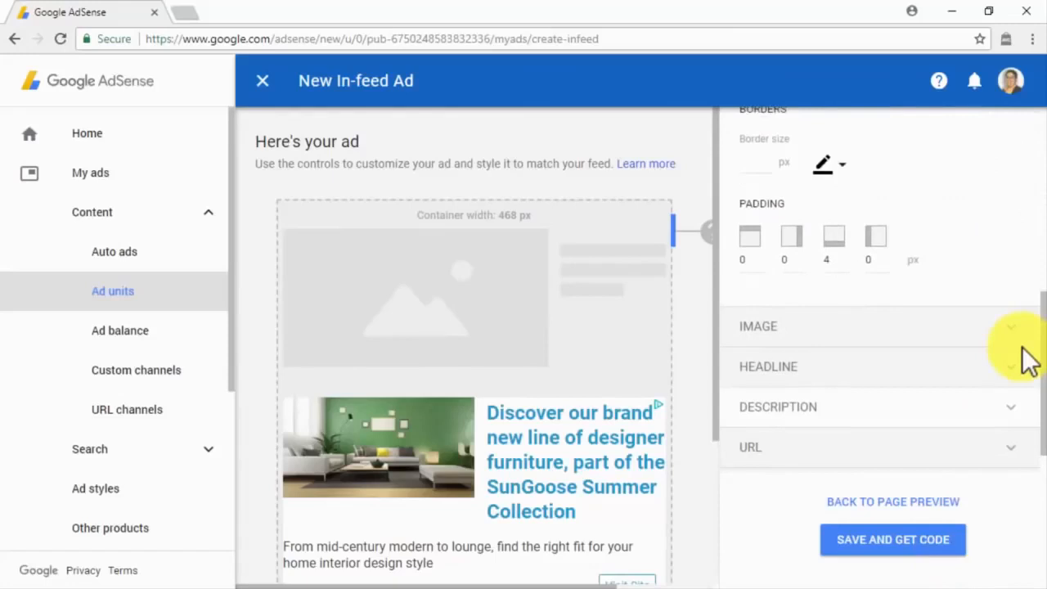
left_click(1021, 344)
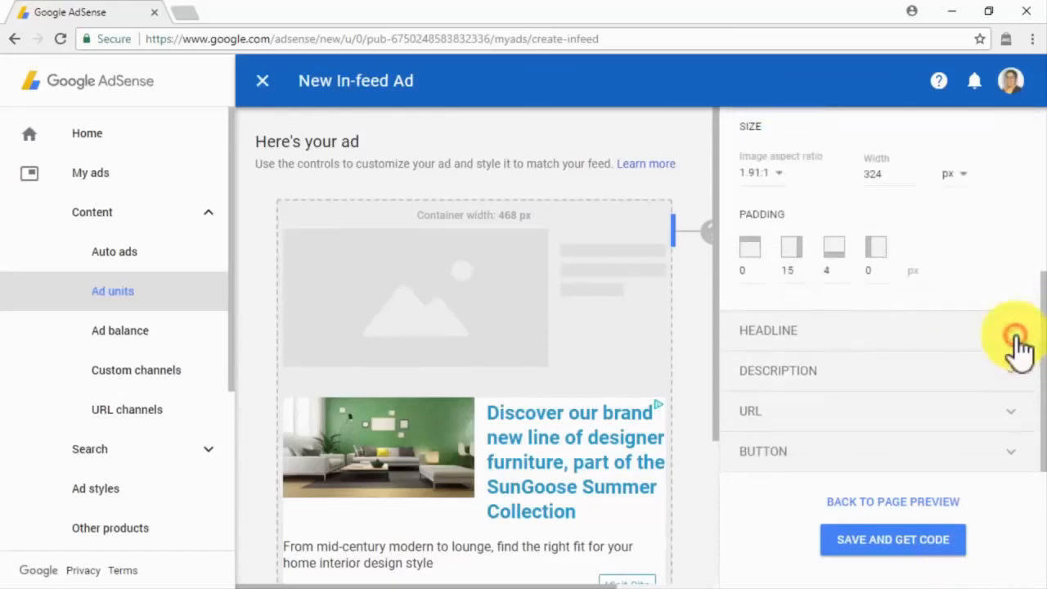
left_click(1021, 342)
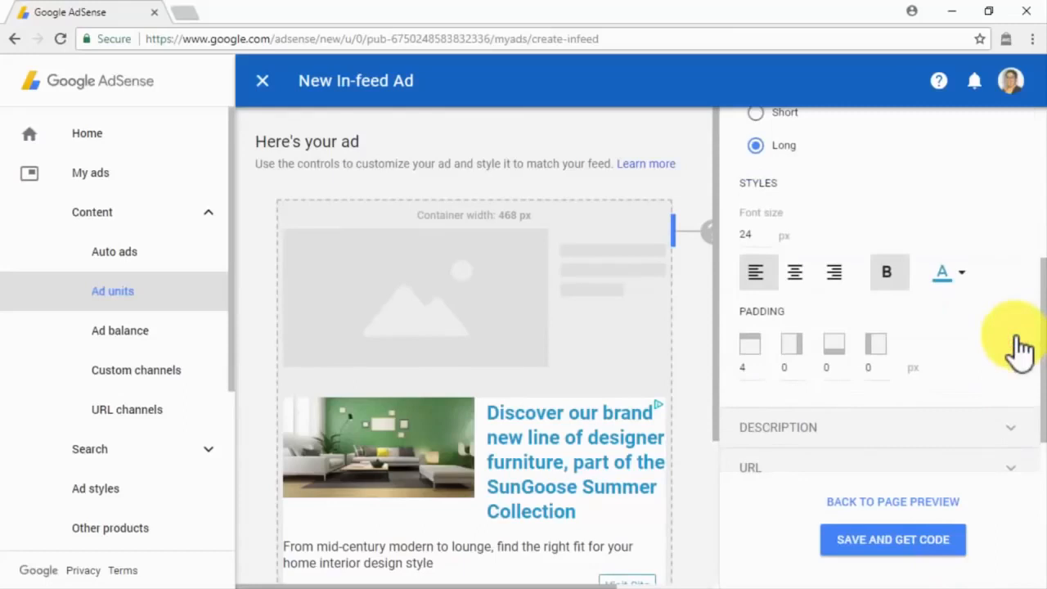
left_click(1018, 420)
left_click(1018, 423)
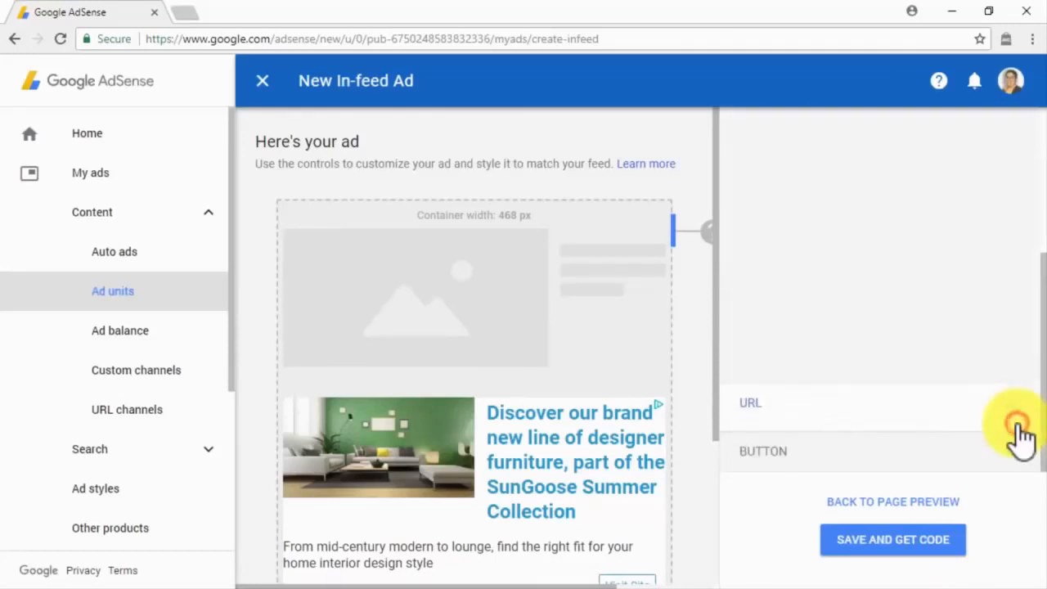
left_click(1021, 459)
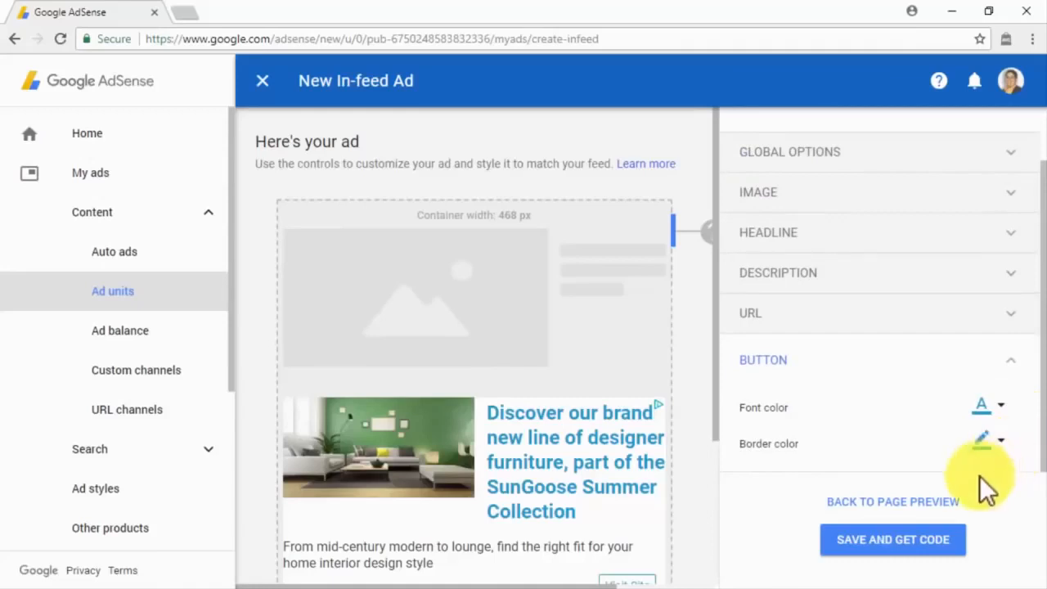
scroll(860, 375, "up", 2)
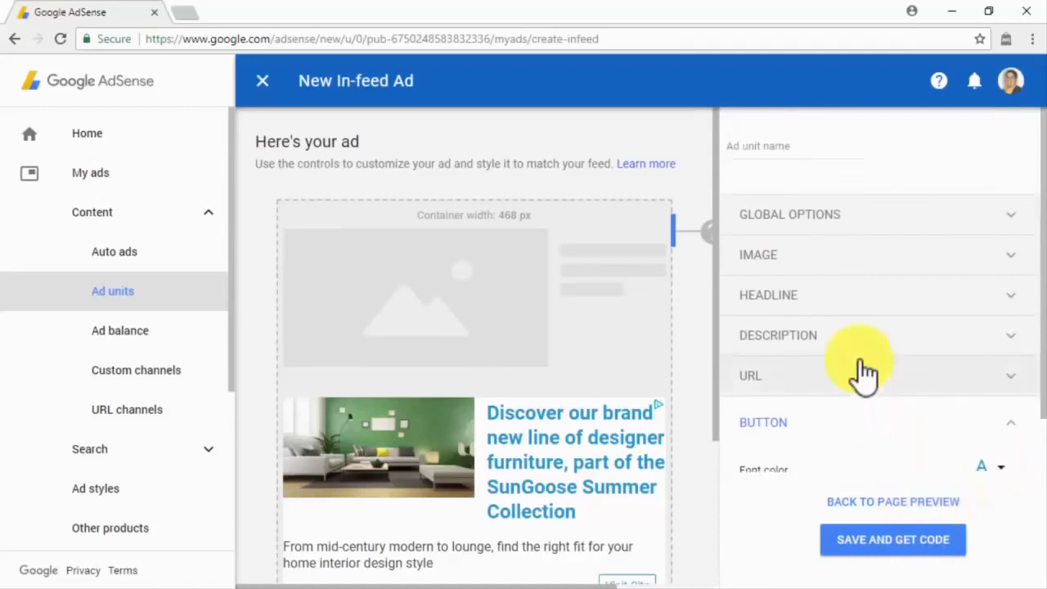
Step: Name the ad unit 'DCME In-Feed Ad' and save it to get its code
left_click(801, 147)
type("DCME In-feed Ad")
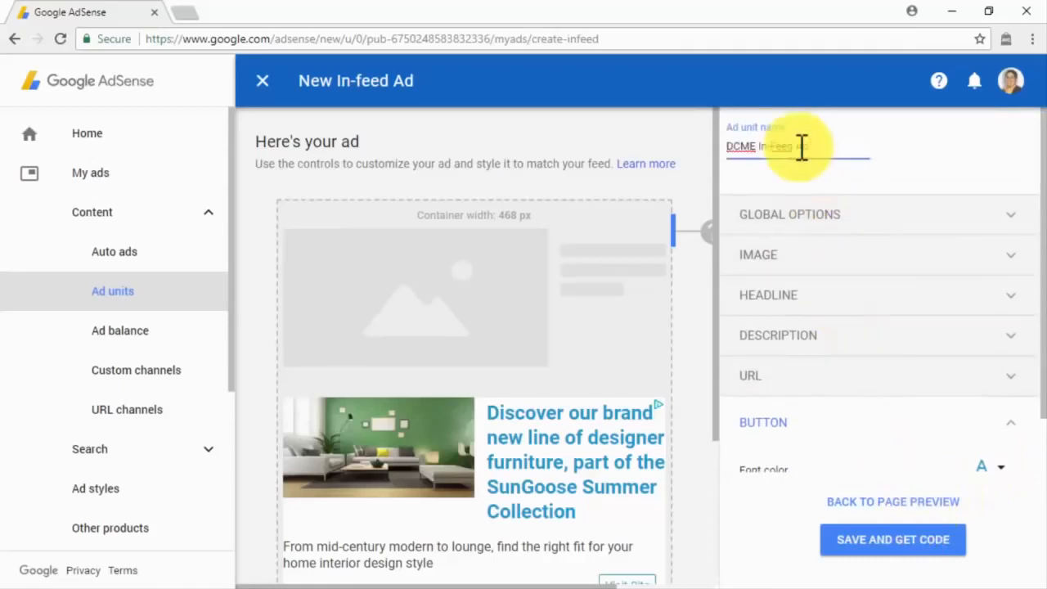
left_click(873, 542)
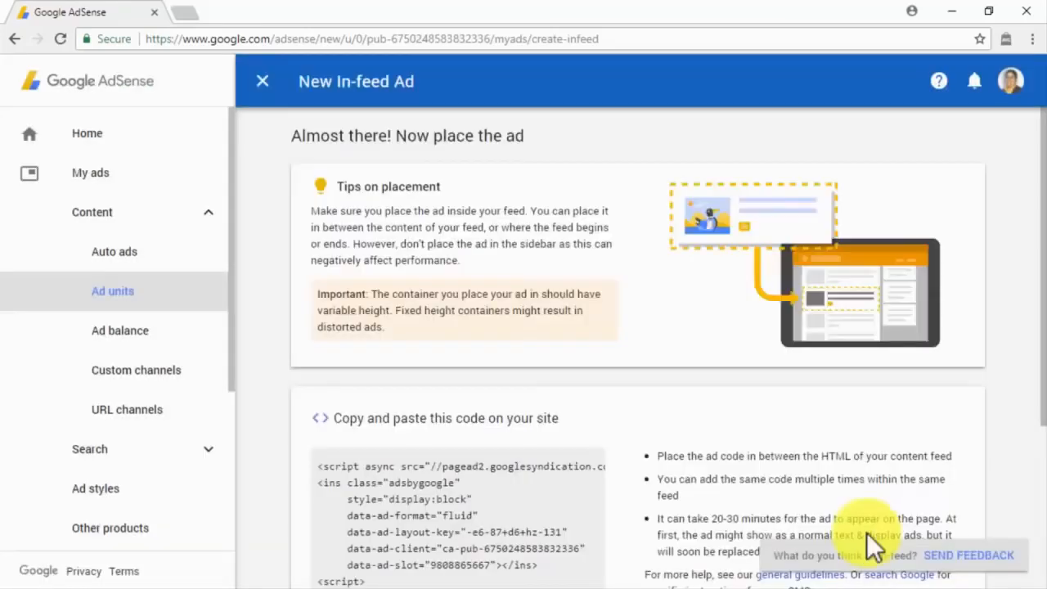
Step: Copy the in-feed ad's code snippet, finish, and begin another new ad unit
scroll(701, 414, "down", 2)
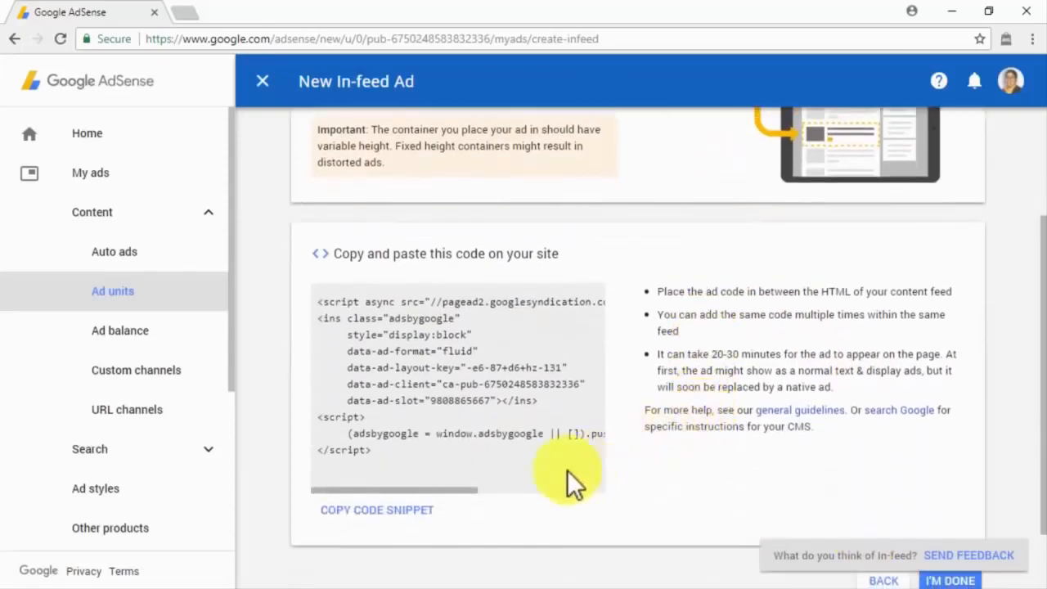
left_click(409, 511)
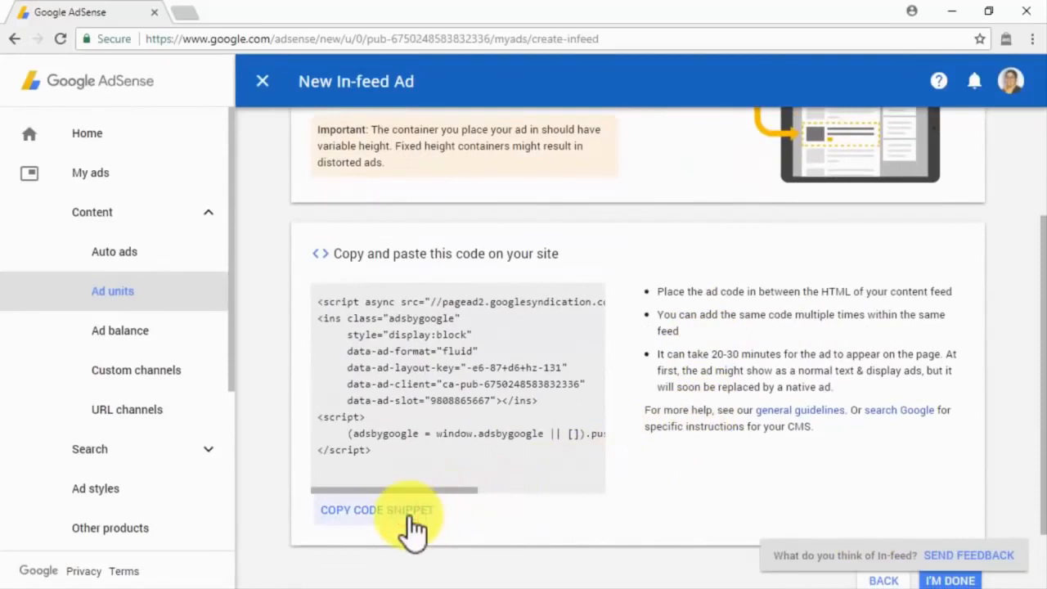
left_click(928, 580)
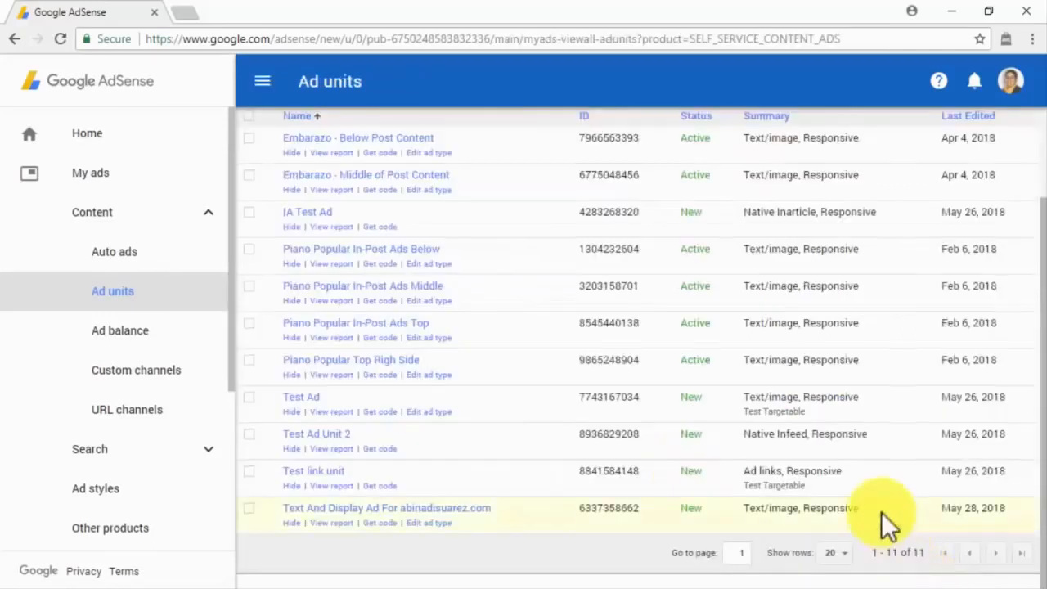
scroll(880, 512, "up", 2)
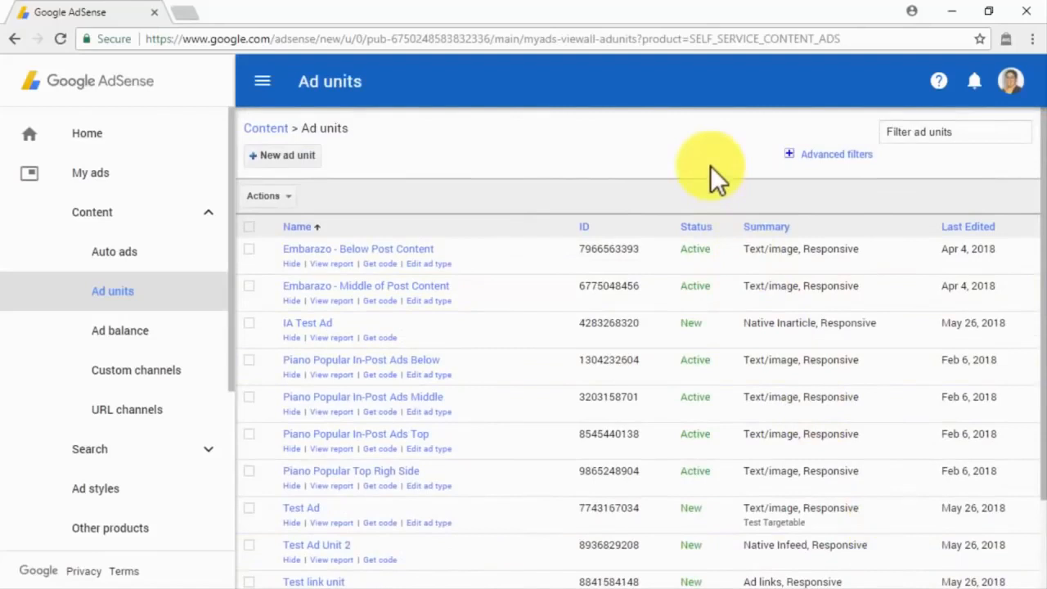
left_click(315, 154)
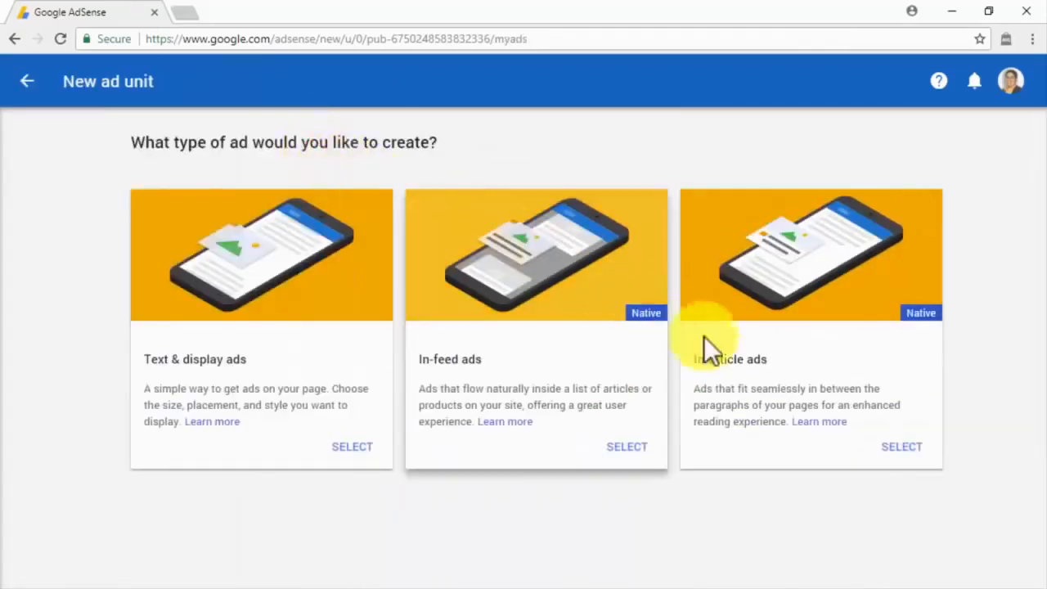
Step: Create an In-article ad with Google-optimized styles, paste in its site name, and save it
left_click(897, 448)
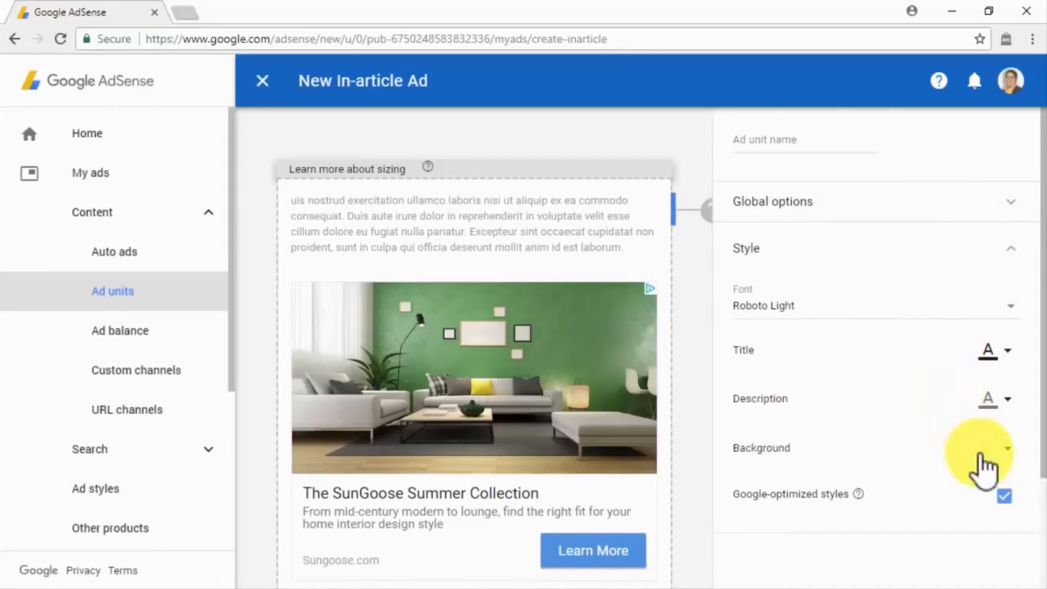
left_click(1007, 500)
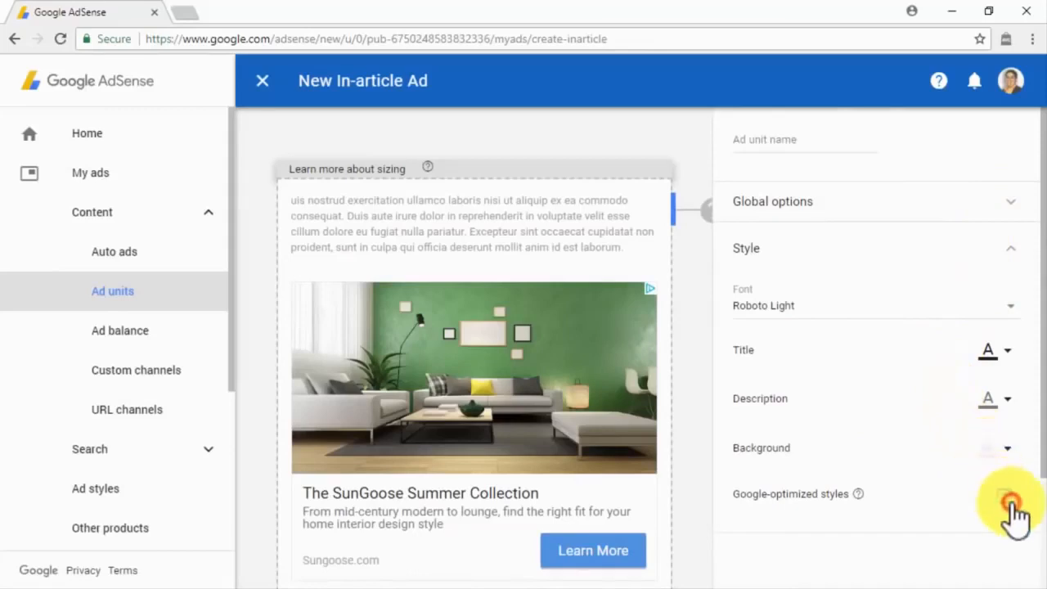
left_click(1011, 502)
left_click(773, 141)
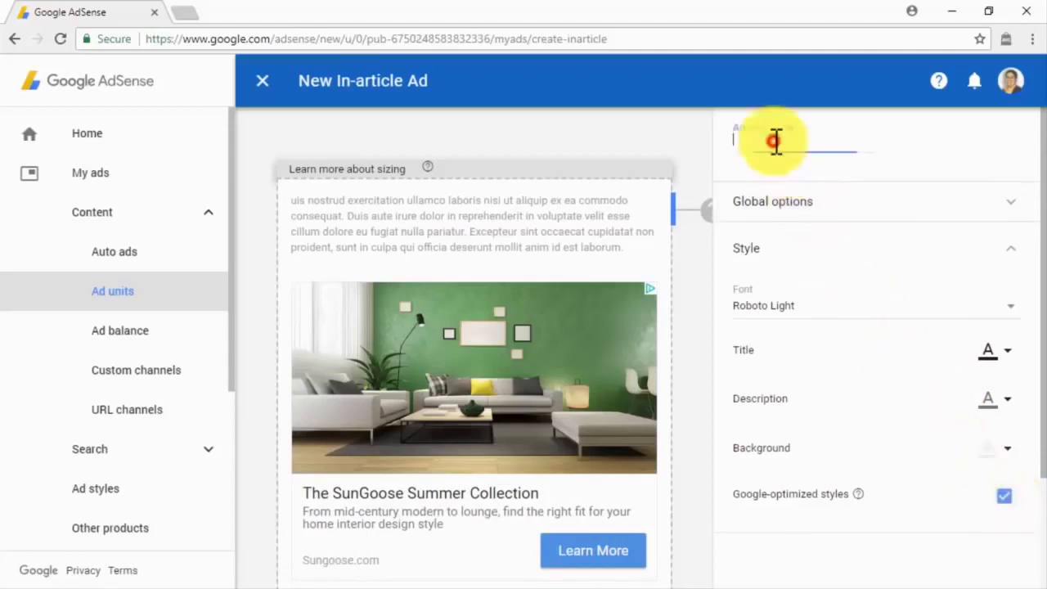
key("ctrl+v")
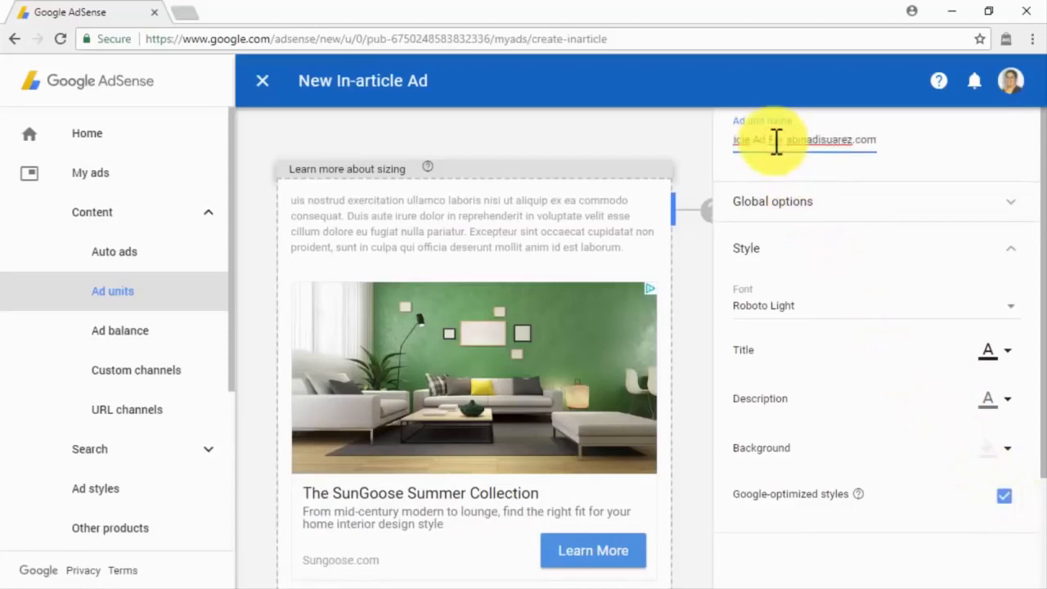
scroll(773, 145, "down", 2)
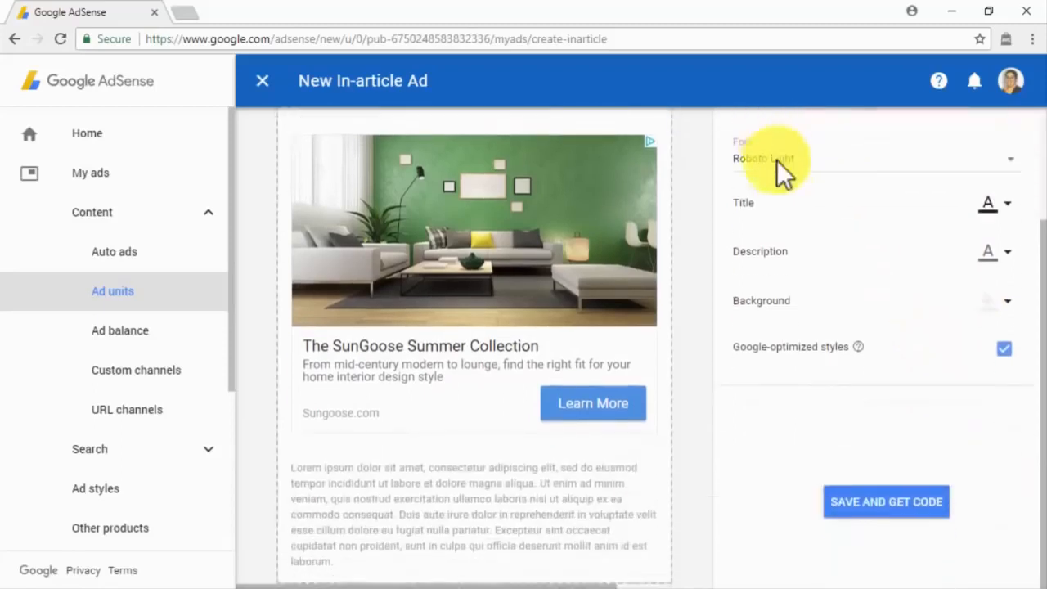
left_click(891, 511)
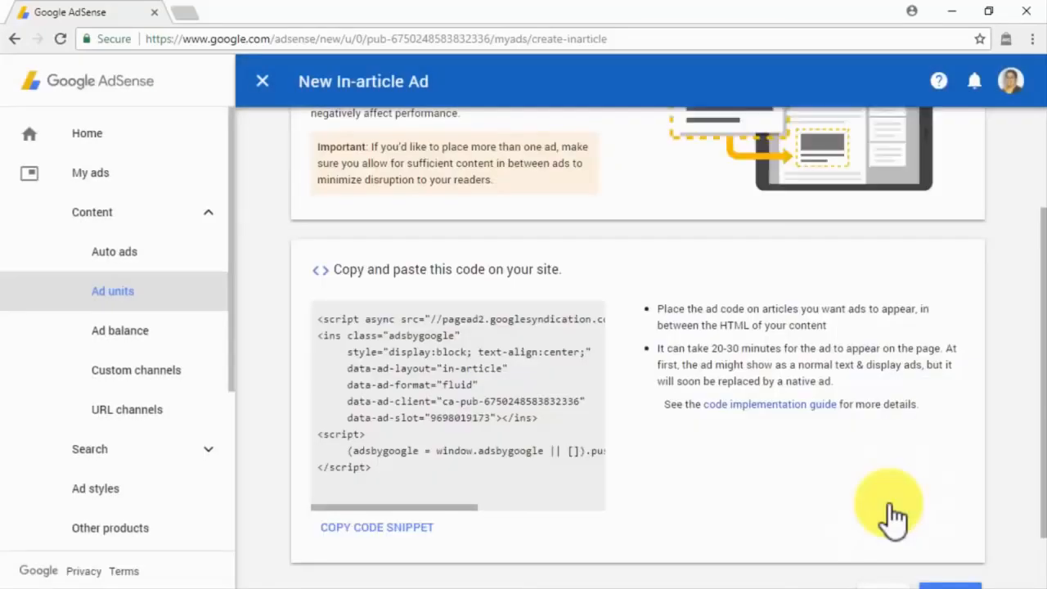
Step: Copy the In-article ad's code snippet and finish, returning to the 11 ad units
scroll(892, 515, "down", 1)
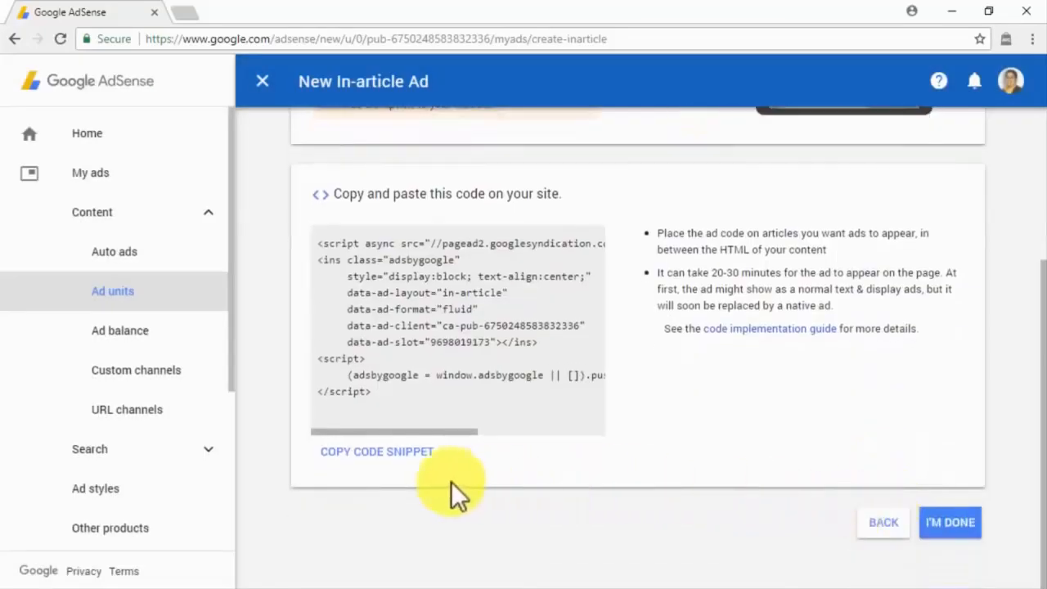
left_click(428, 460)
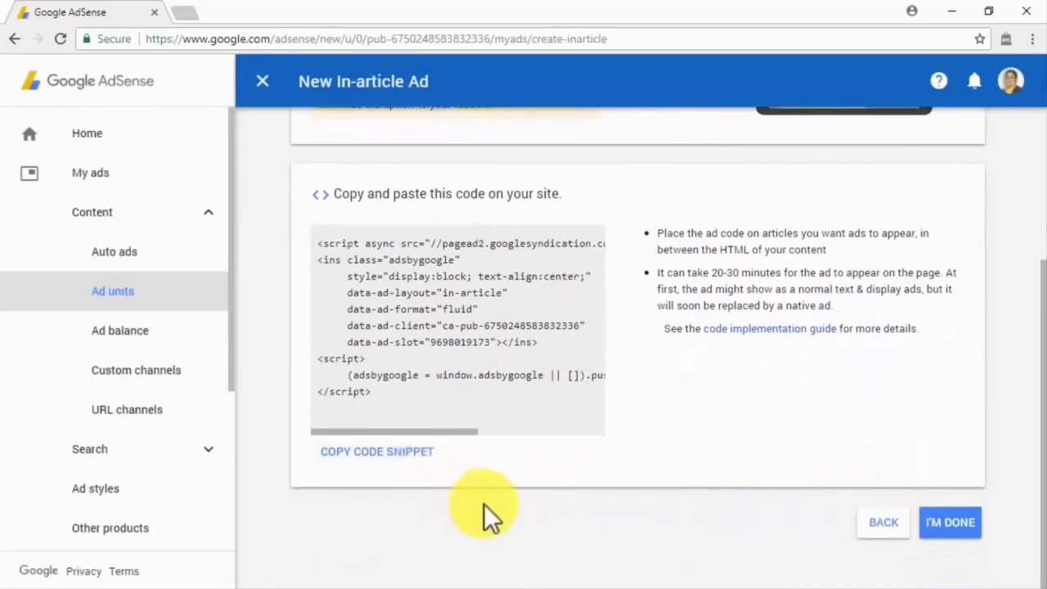
left_click(951, 528)
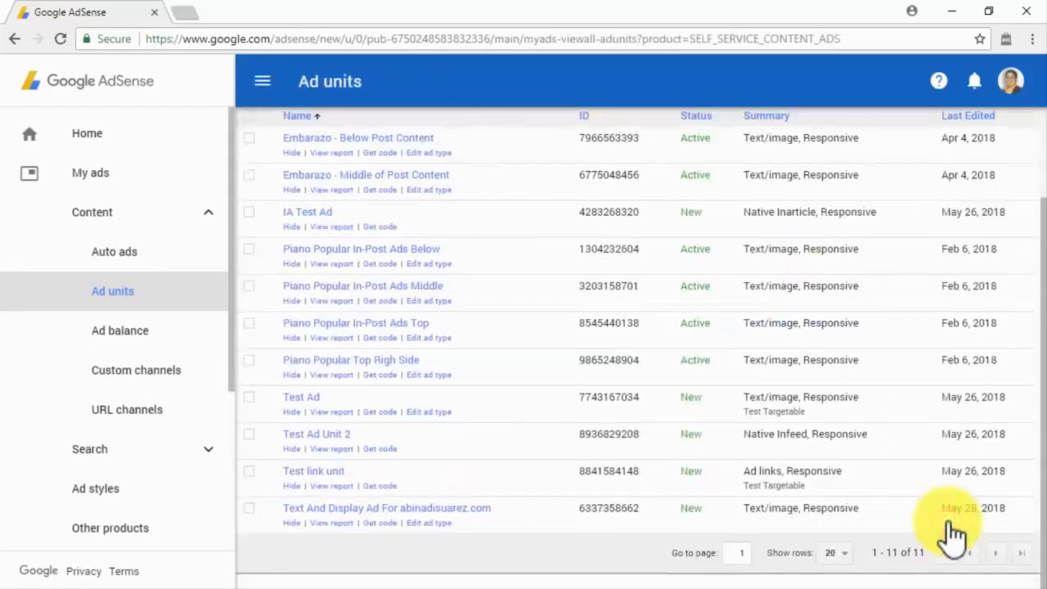
scroll(952, 536, "up", 2)
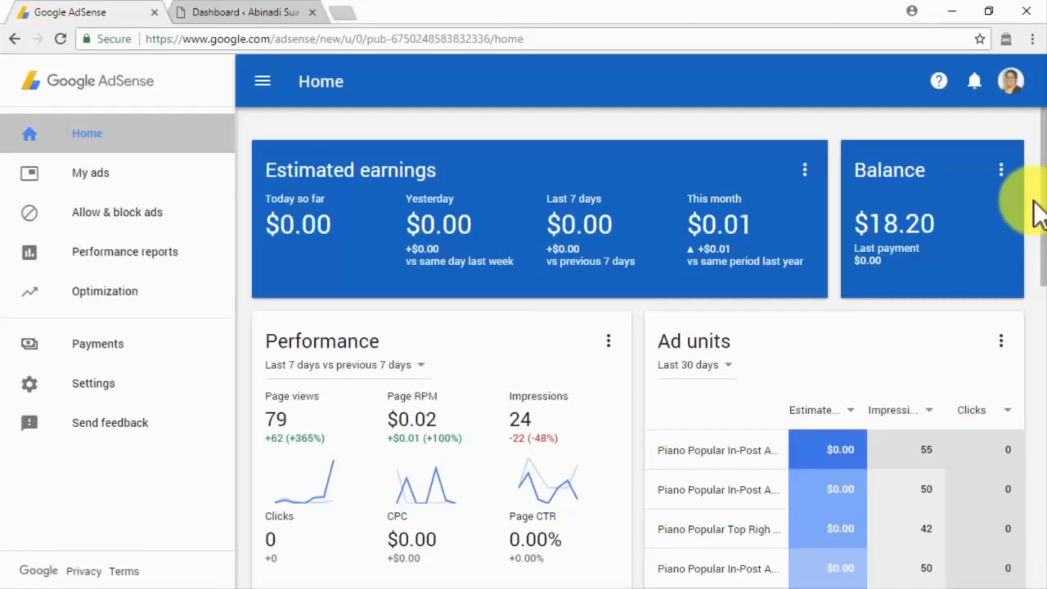
Step: Open My ads > Ad units to list the account's ad units
left_click(217, 173)
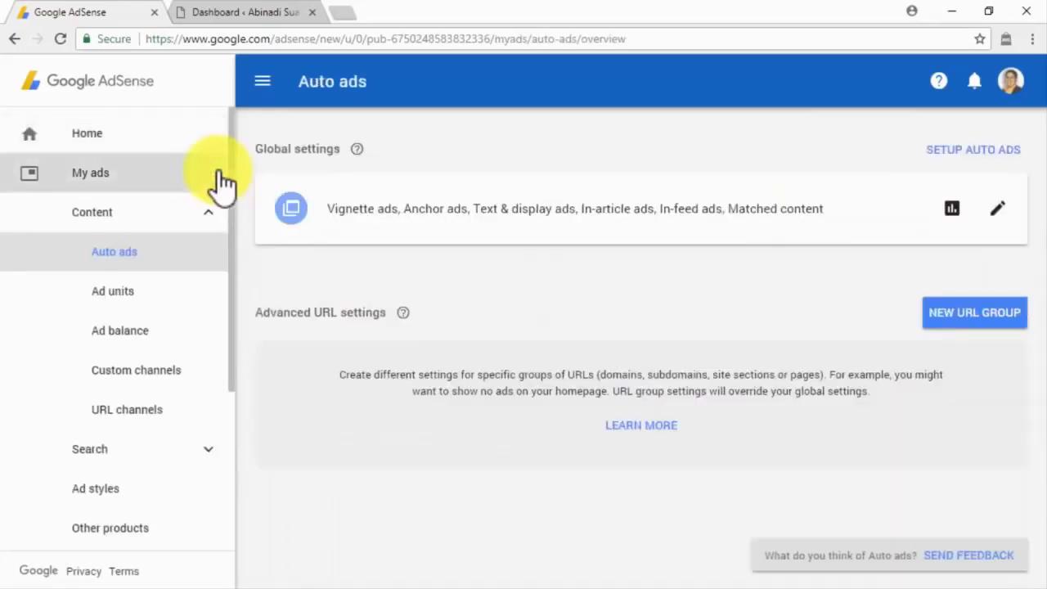
left_click(216, 296)
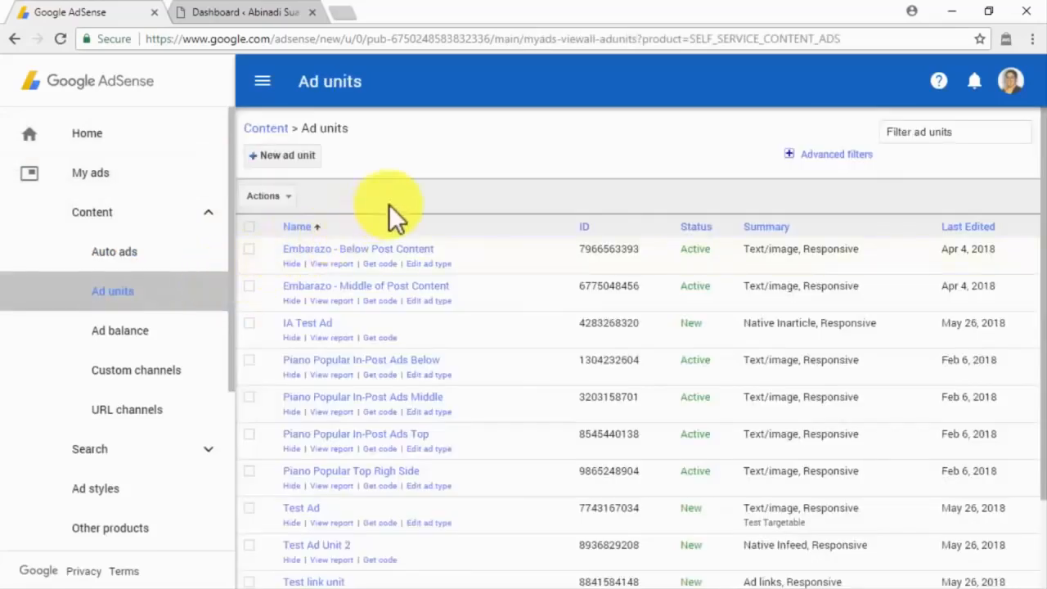
Step: Select and copy the Text And Display ad's full script, then go to the WordPress dashboard
scroll(519, 321, "down", 2)
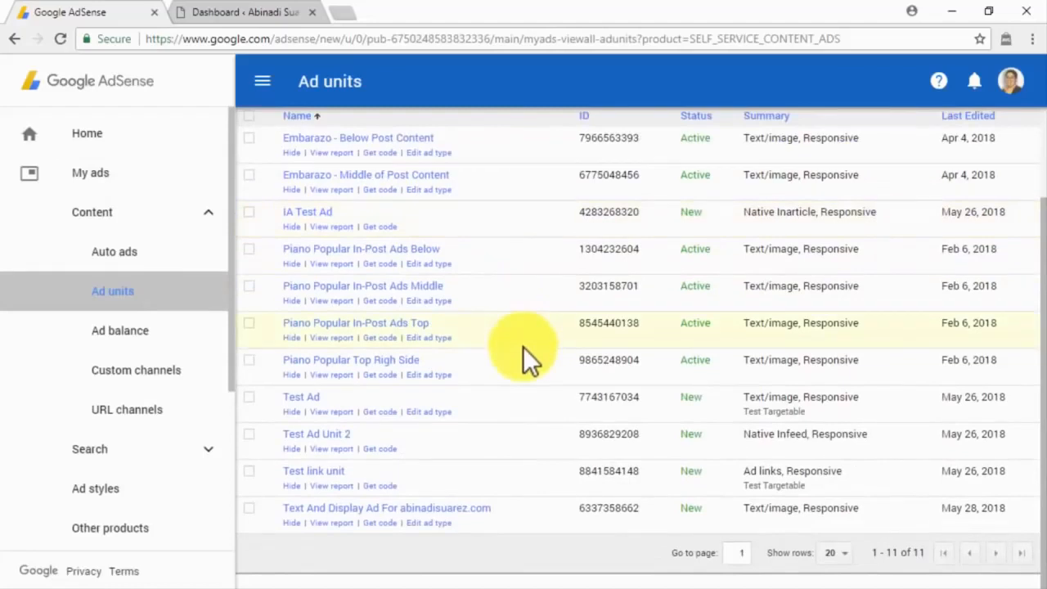
left_click(386, 522)
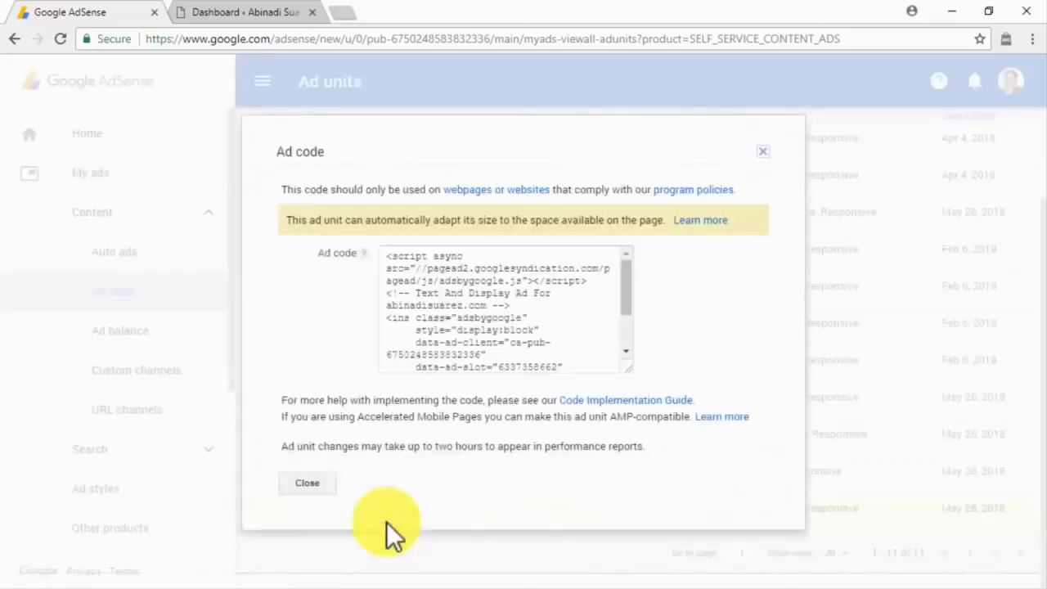
left_click(381, 256)
left_click_drag(382, 256, 513, 356)
key("ctrl+c")
left_click(249, 14)
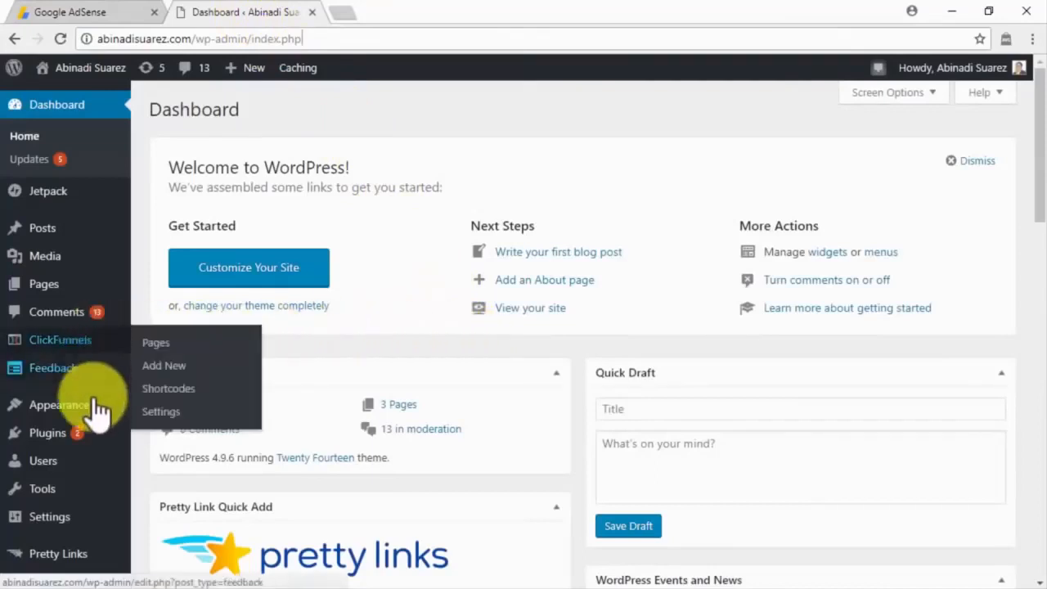
Step: Add a Custom HTML widget to the Content Sidebar from Appearance > Widgets
mouse_move(115, 417)
left_click(154, 423)
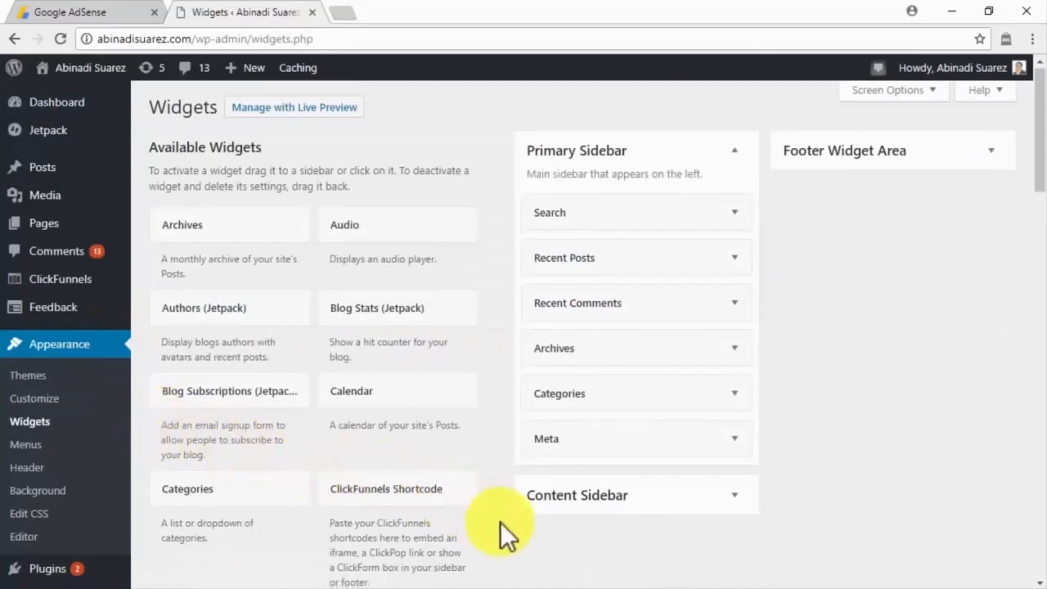
scroll(501, 529, "down", 3)
scroll(501, 527, "down", 3)
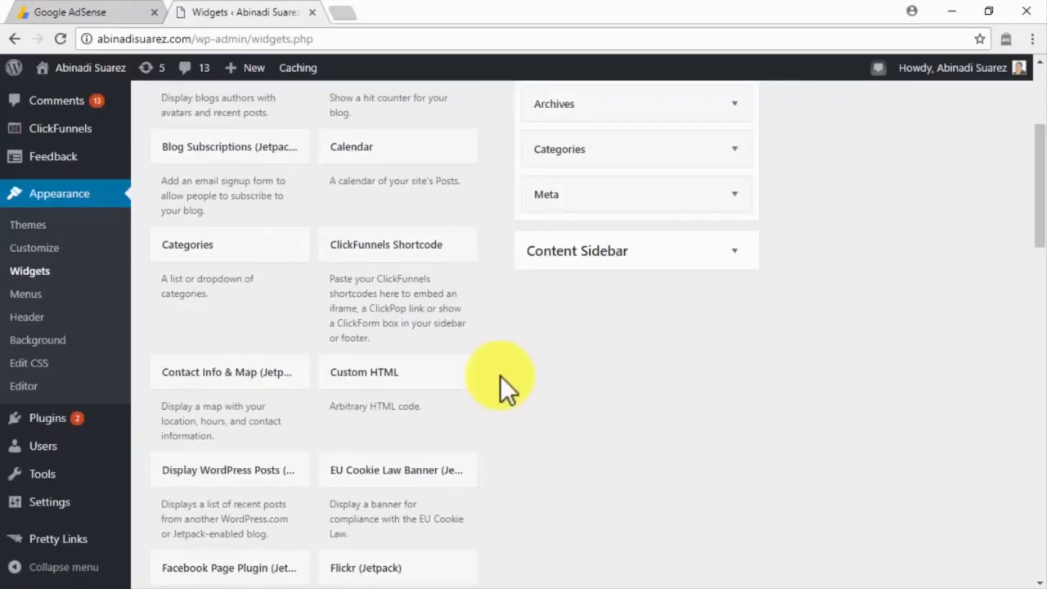
left_click(459, 388)
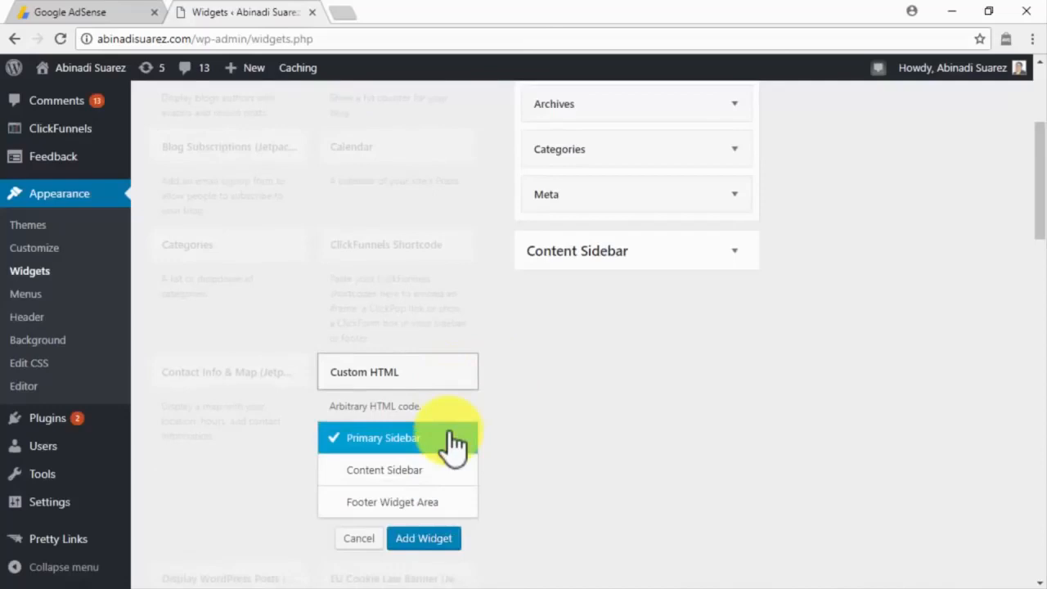
left_click(449, 470)
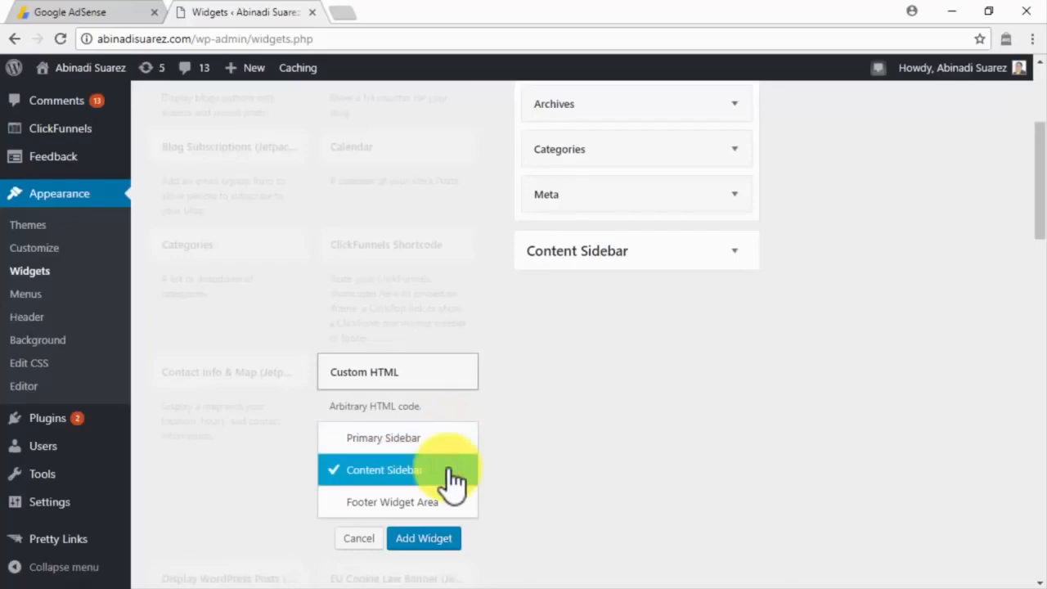
left_click(420, 537)
Step: Title the widget 'Advertisement', paste the AdSense ad code as its content, and save it
left_click(542, 369)
type("Advertisement")
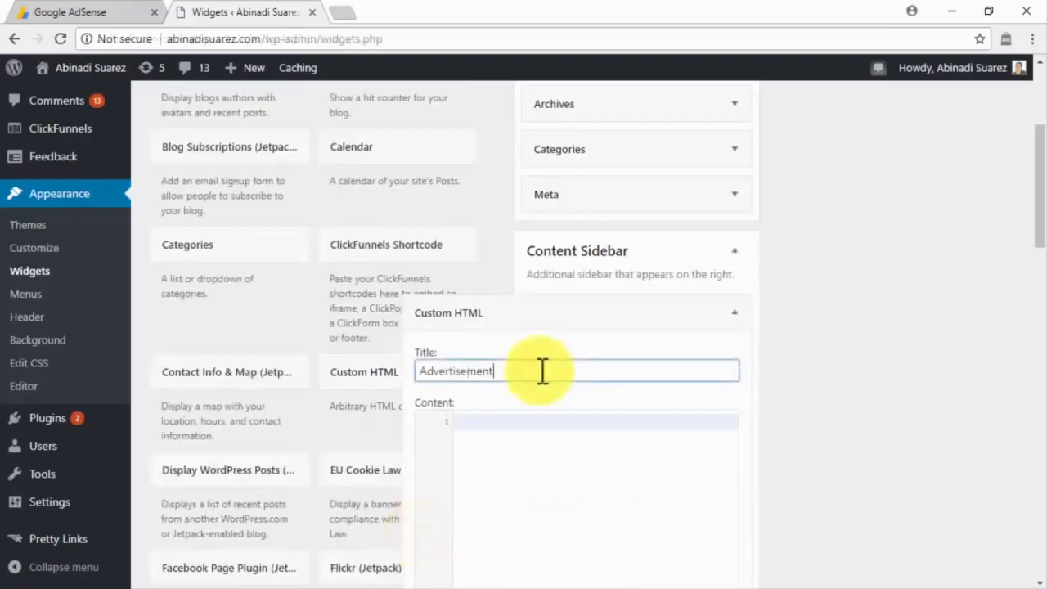
left_click(538, 420)
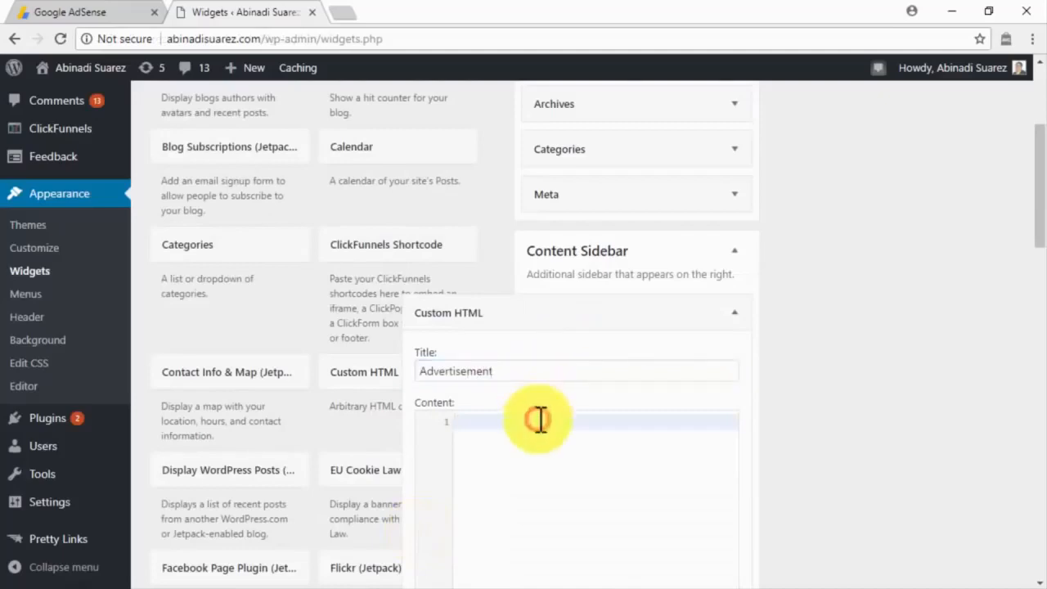
key("ctrl+v")
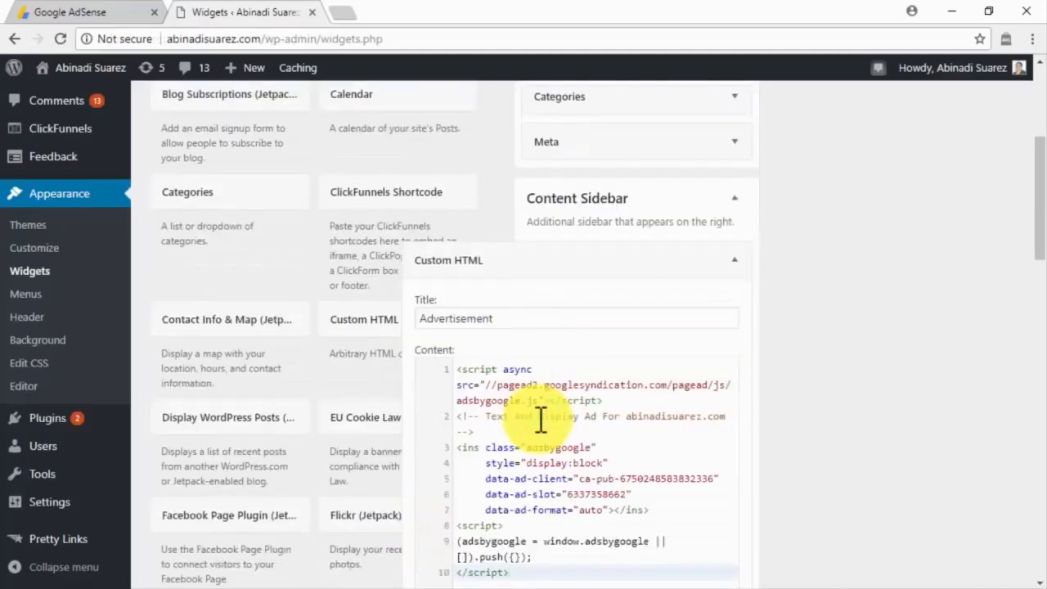
scroll(540, 420, "down", 5)
left_click(720, 463)
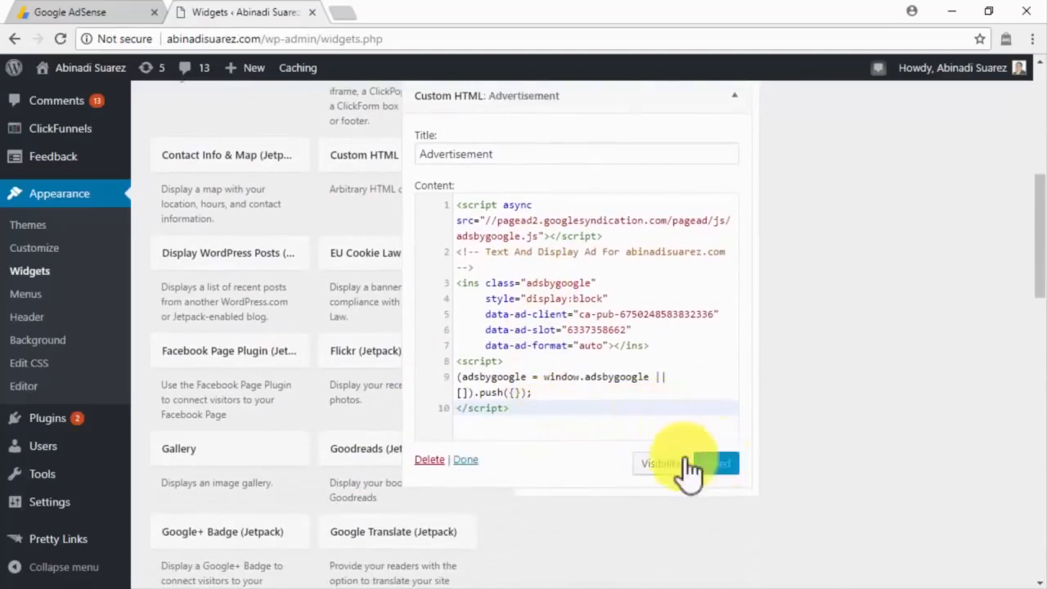
left_click(464, 460)
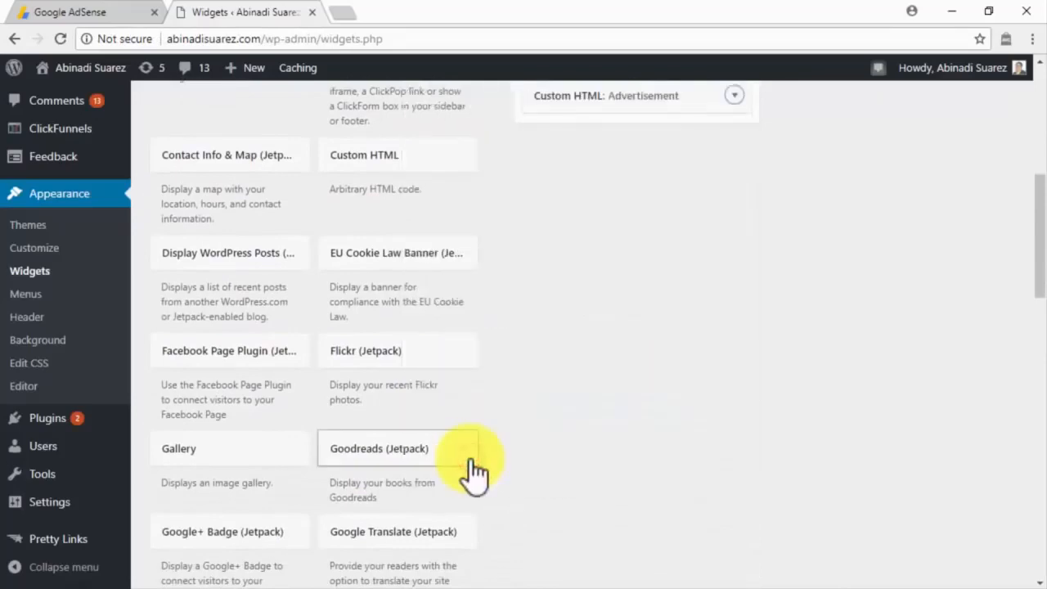
scroll(491, 445, "up", 2)
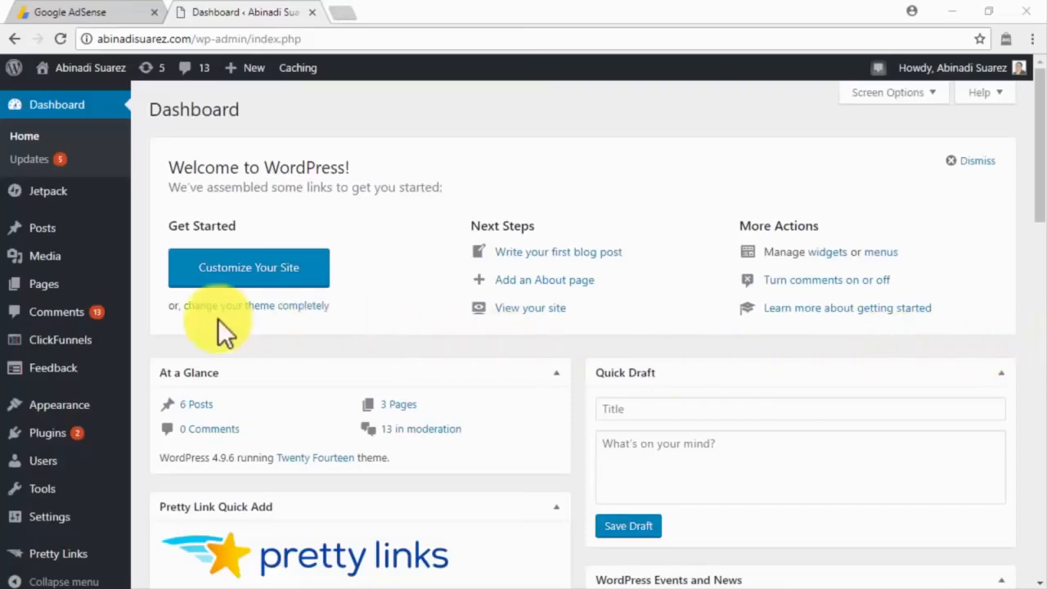
Step: Search plugins for 'adsense', then install and activate Advanced Ads
mouse_move(79, 436)
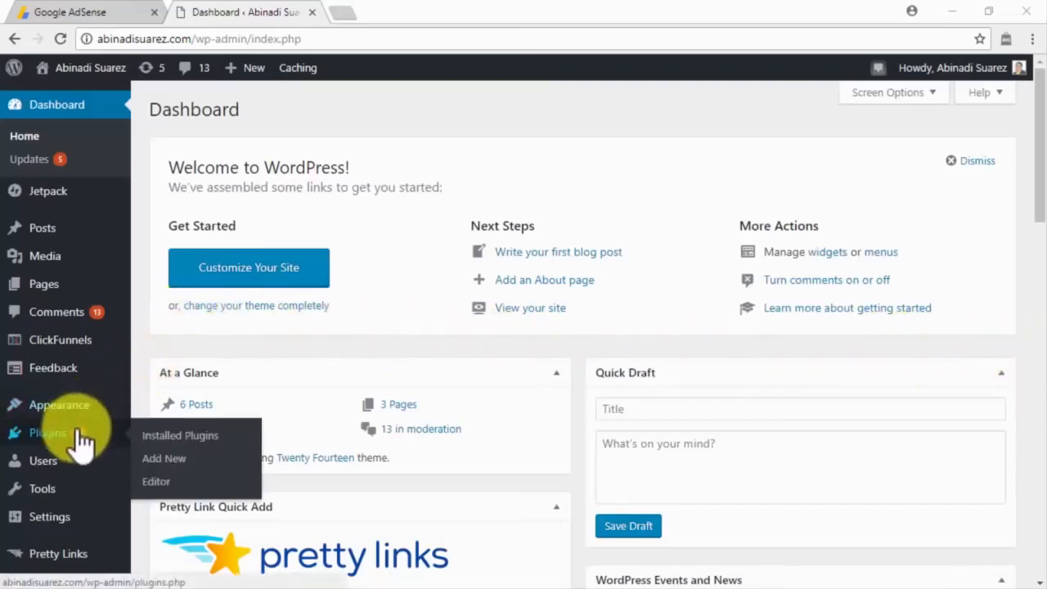
left_click(183, 467)
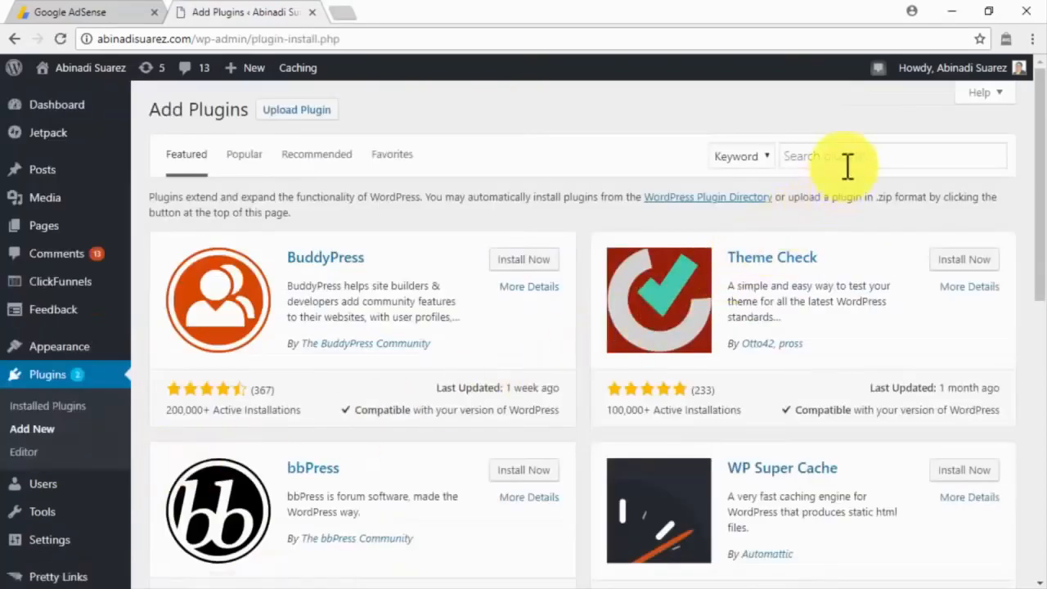
left_click(847, 166)
type("adsense")
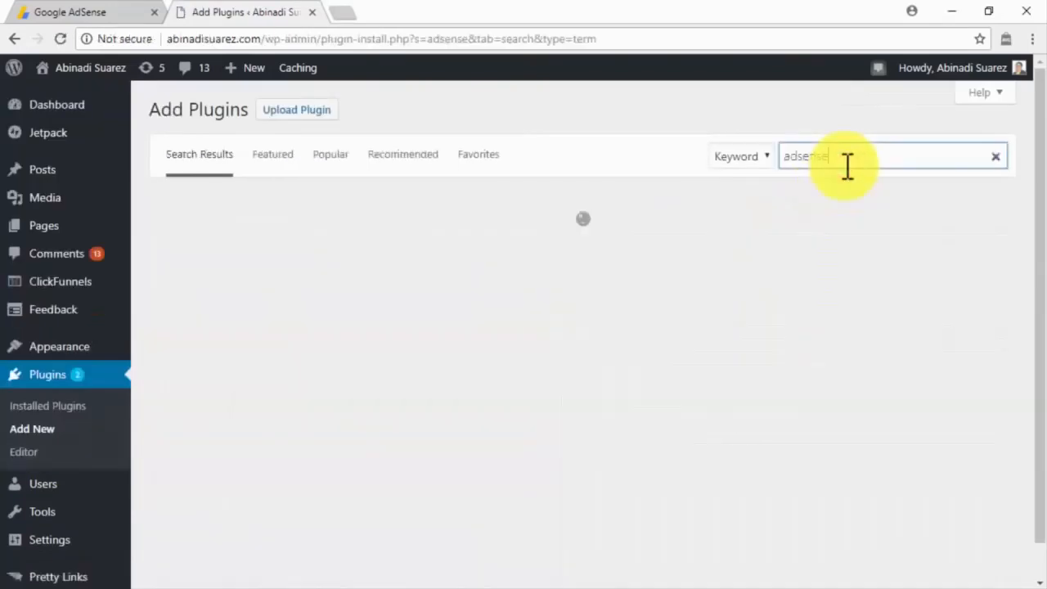
scroll(845, 168, "down", 4)
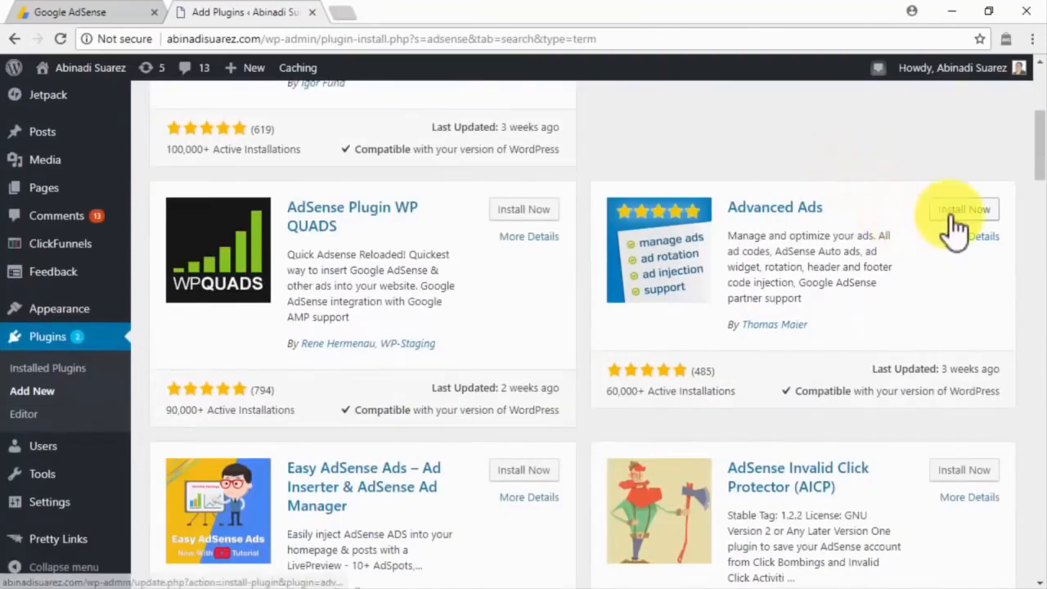
left_click(953, 214)
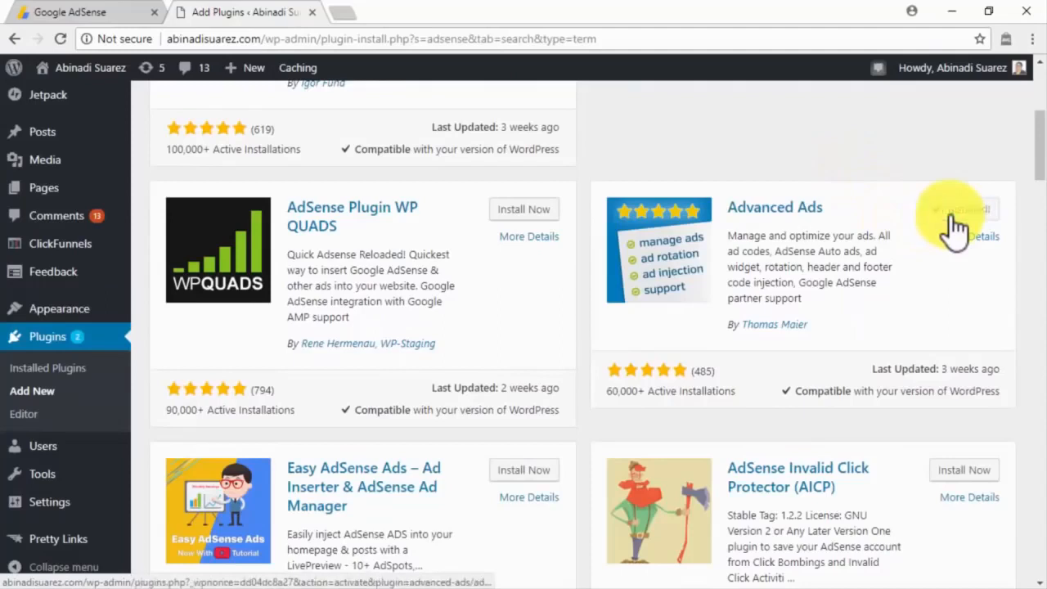
left_click(952, 215)
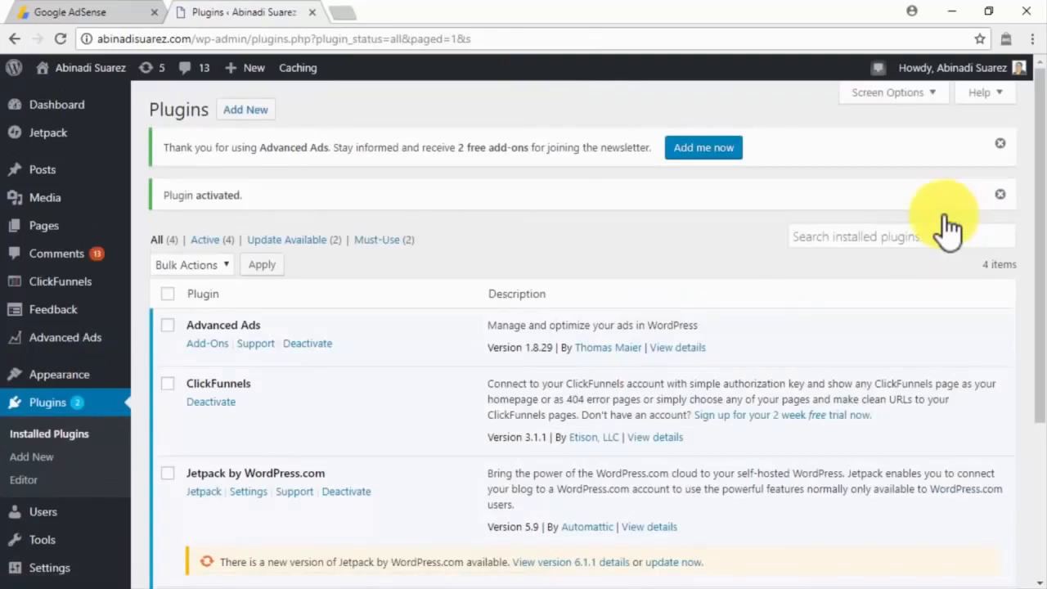
Step: Select the publisher ID on AdSense's Settings > Account > Account information page
left_click(136, 17)
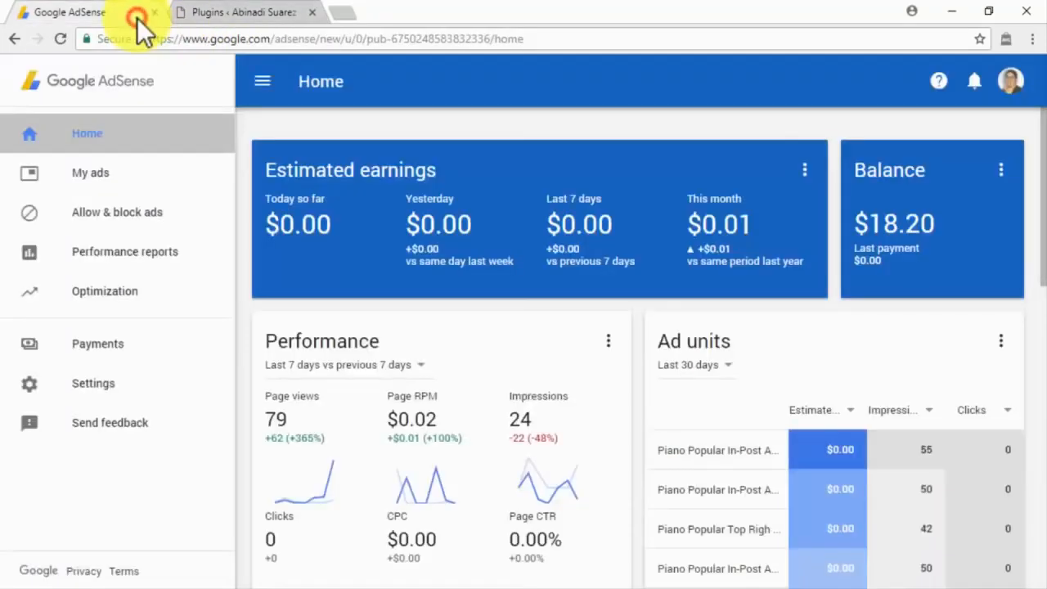
left_click(195, 385)
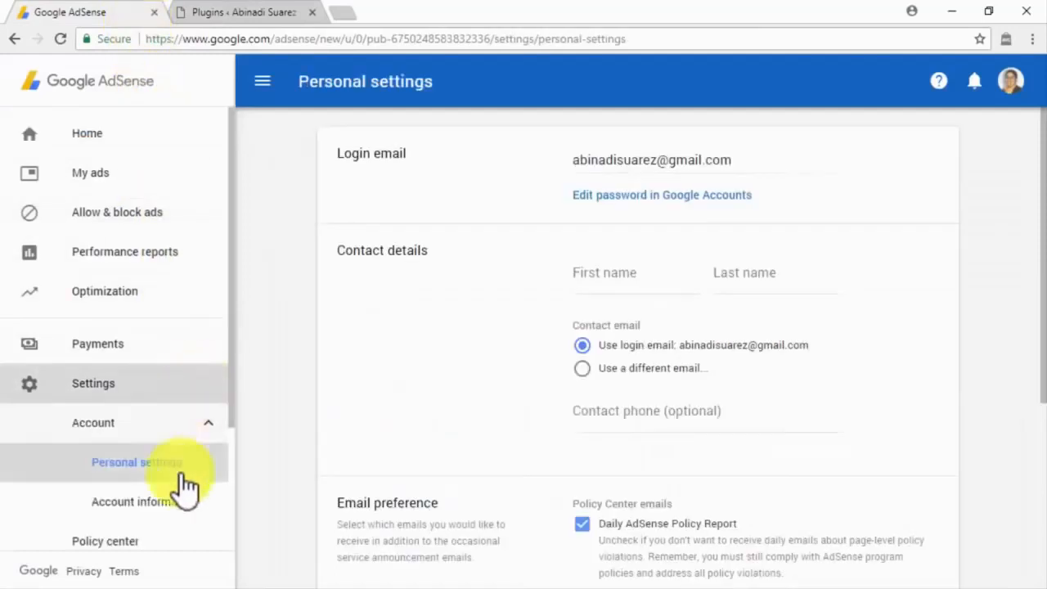
left_click(178, 512)
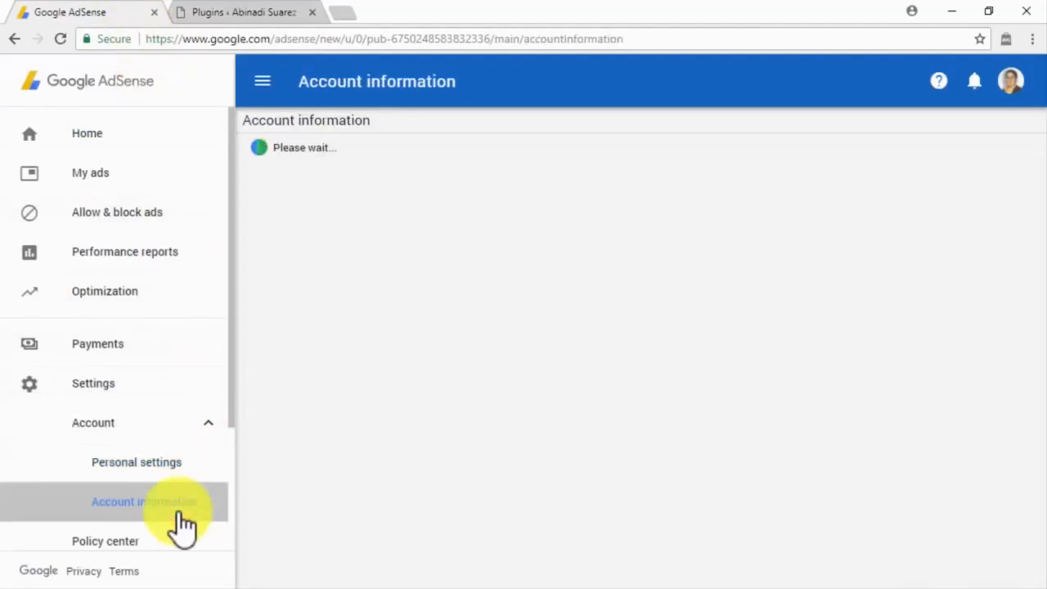
left_click_drag(544, 149, 432, 159)
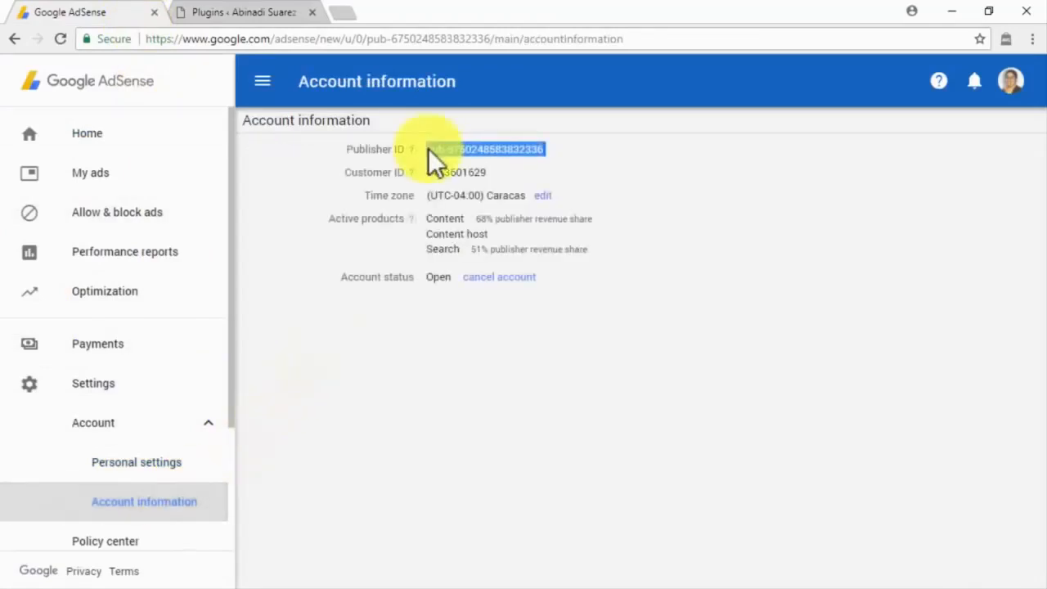
mouse_move(117, 339)
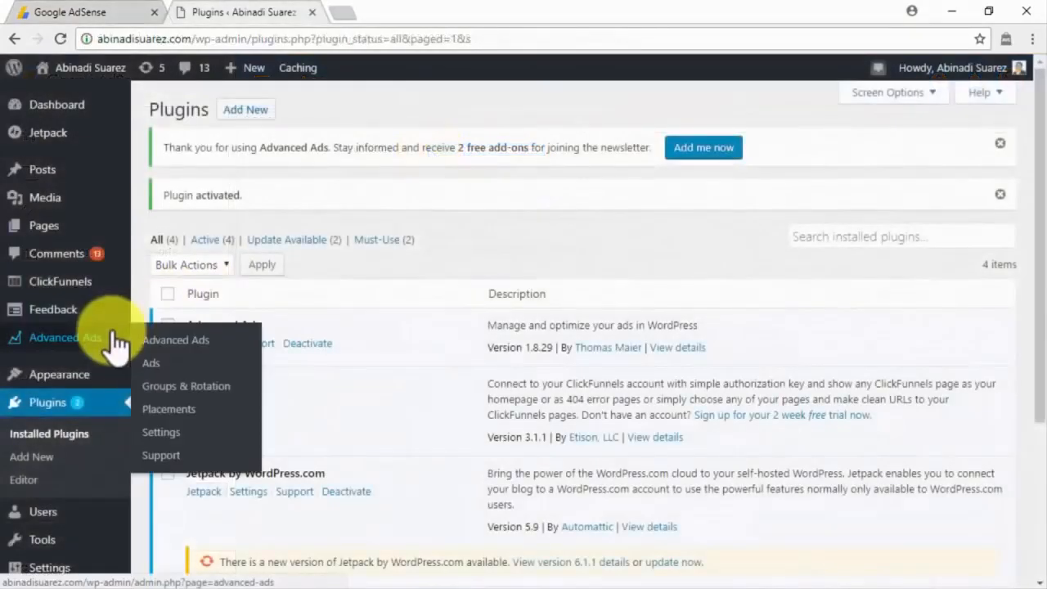
Step: Enter the publisher ID as the AdSense ID in Advanced Ads' AdSense settings and save
left_click(167, 431)
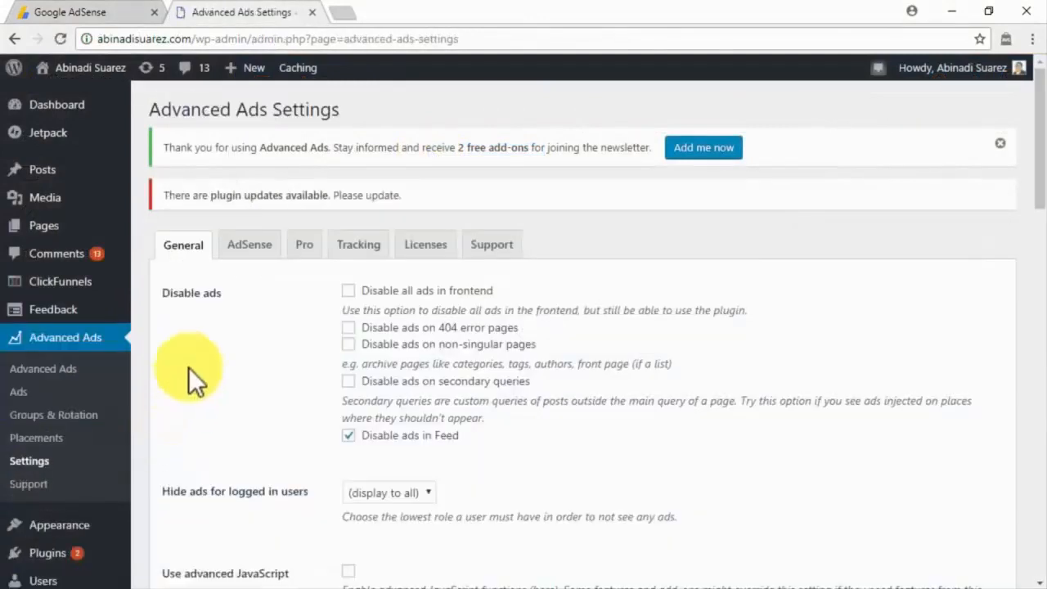
left_click(250, 256)
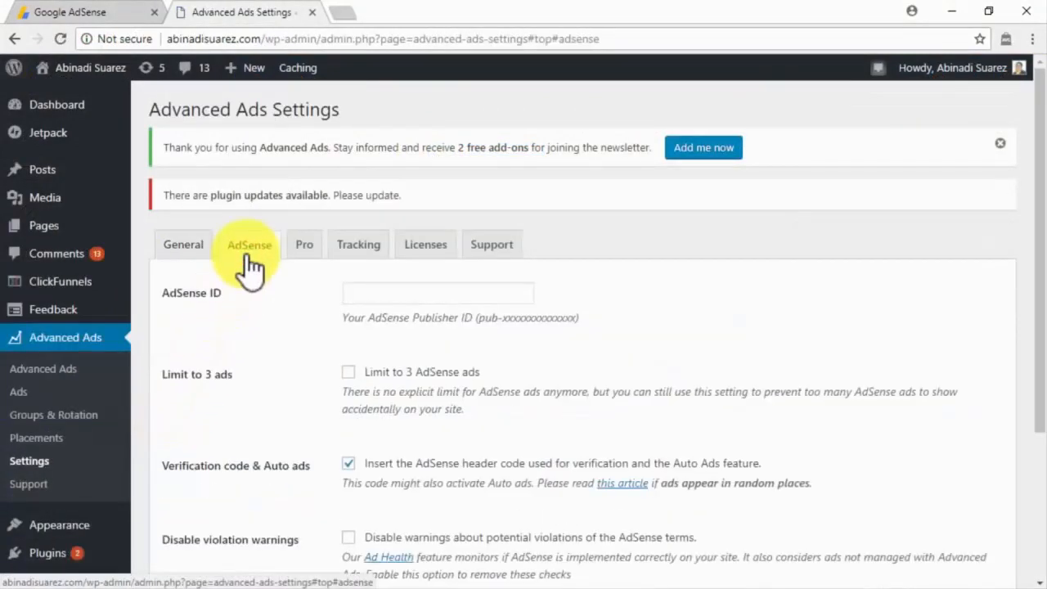
left_click(357, 293)
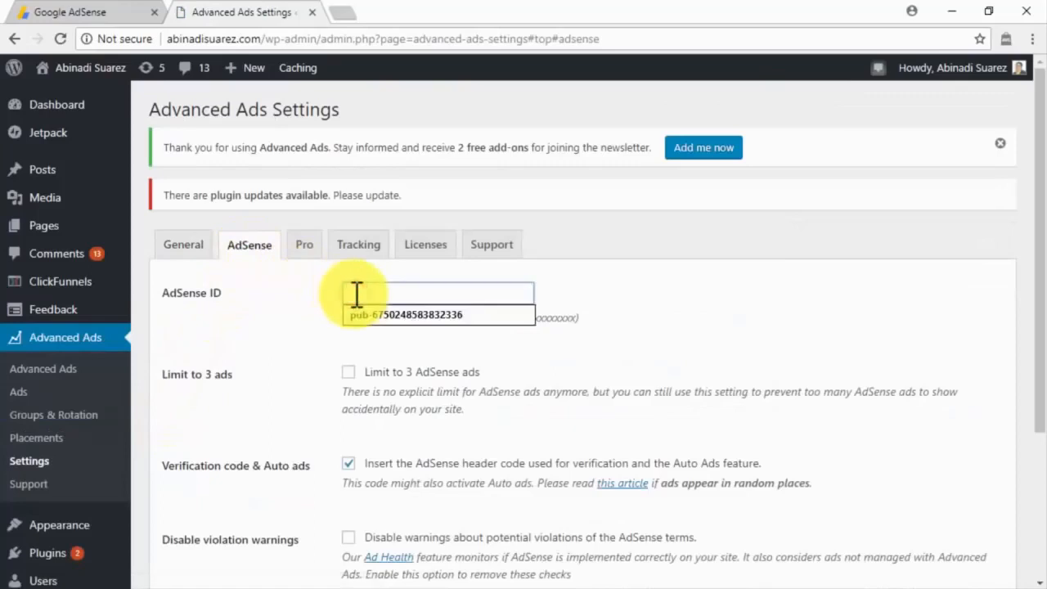
key("Down")
key("Return")
scroll(316, 369, "down", 2)
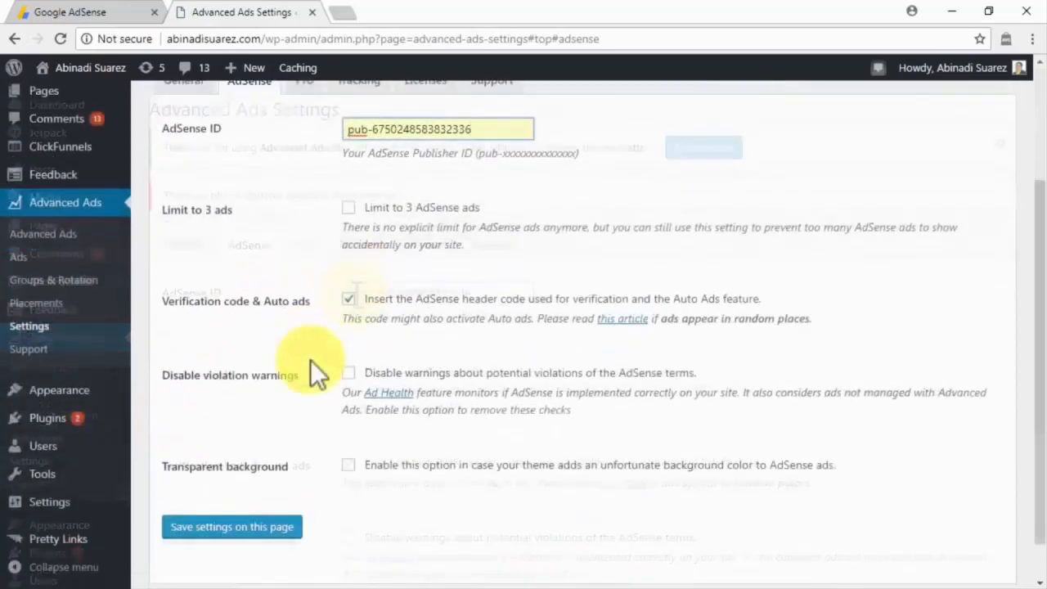
left_click(260, 528)
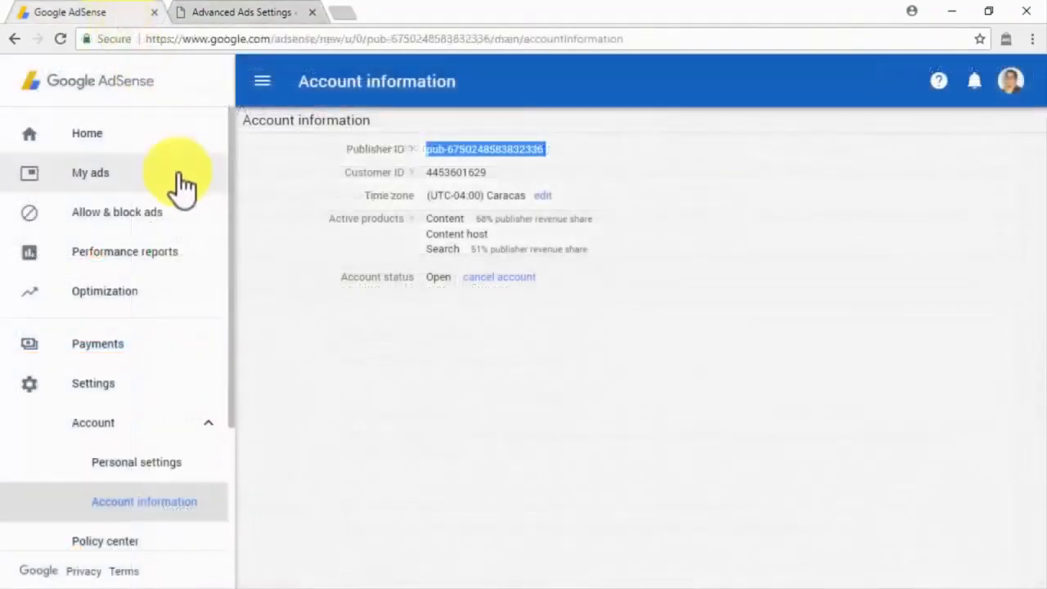
Step: Copy the Auto ads setup code from AdSense's My ads > Auto ads page, then return to WordPress
left_click(180, 183)
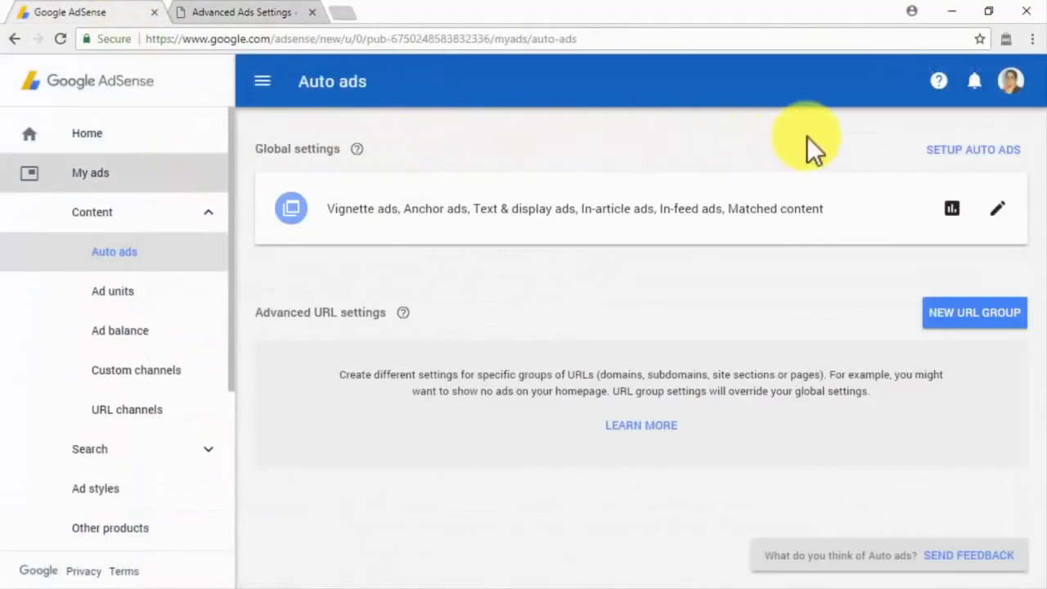
left_click(940, 150)
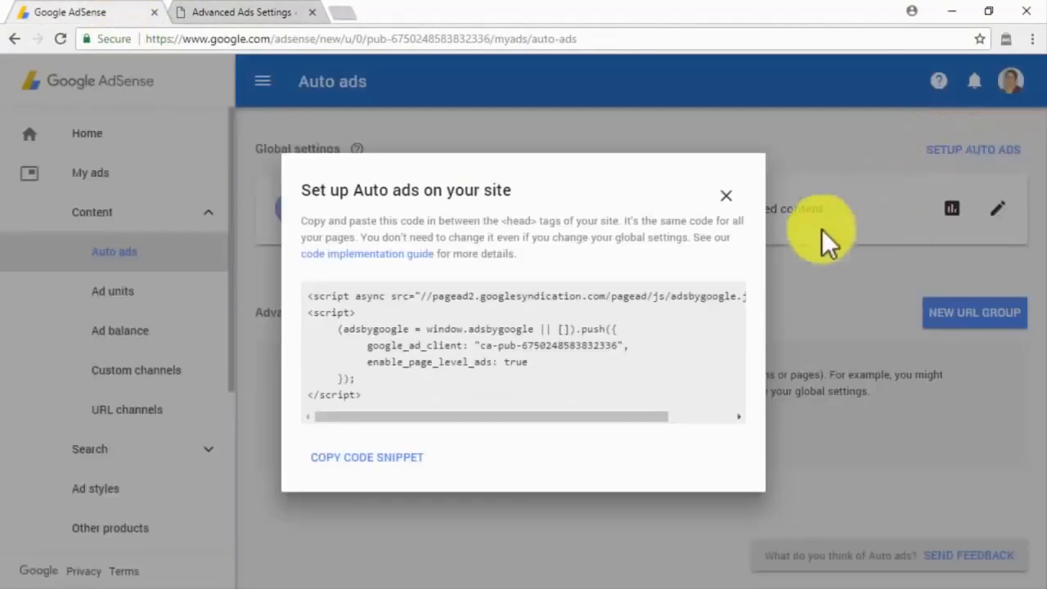
left_click(412, 466)
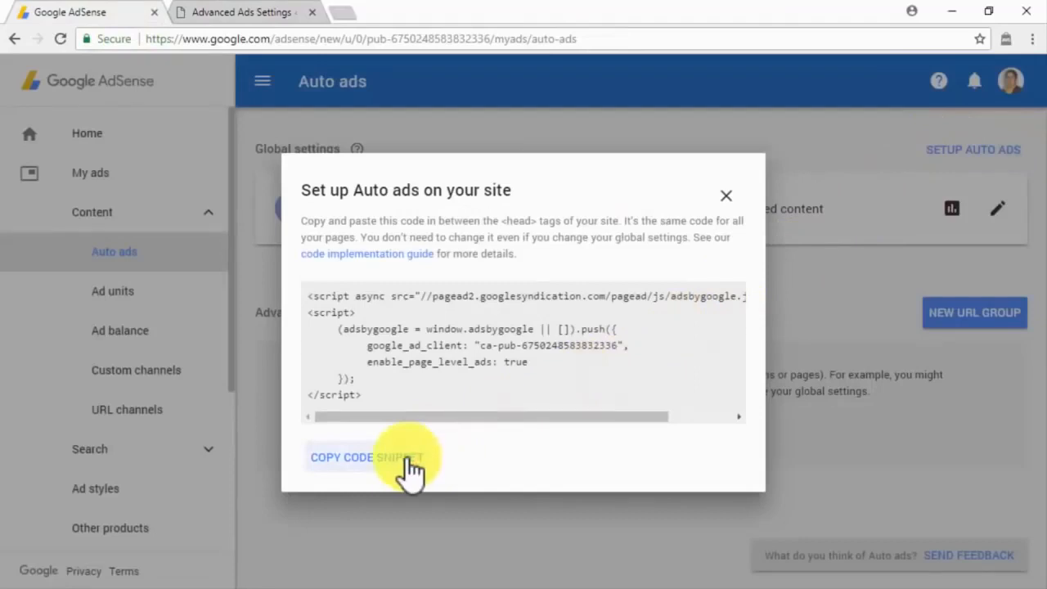
left_click(218, 17)
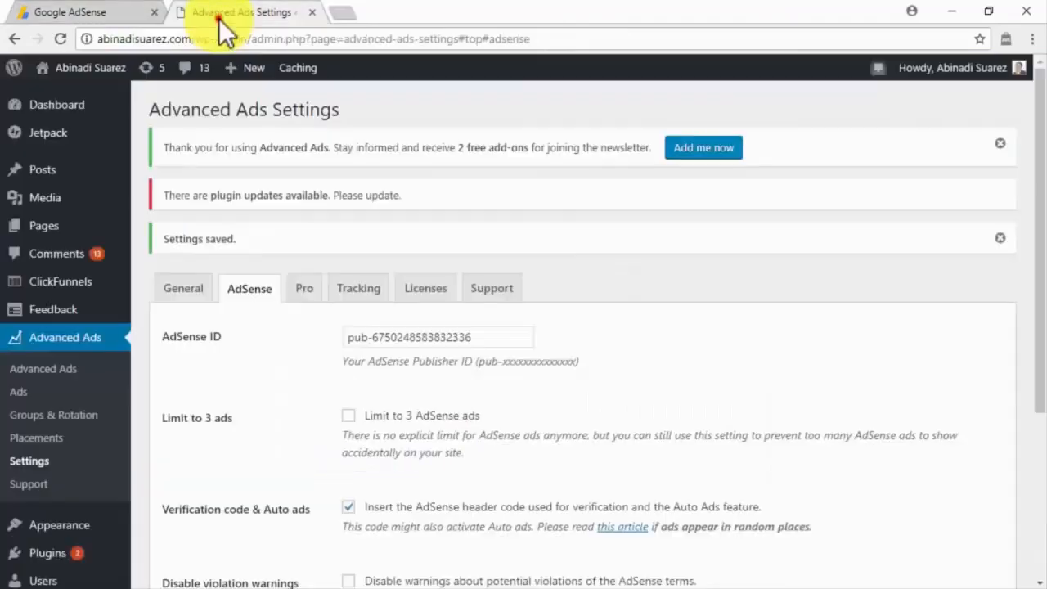
Step: Create a new Advanced Ads ad, paste the Auto ads code into Ad Parameters, and fetch its details
left_click(47, 386)
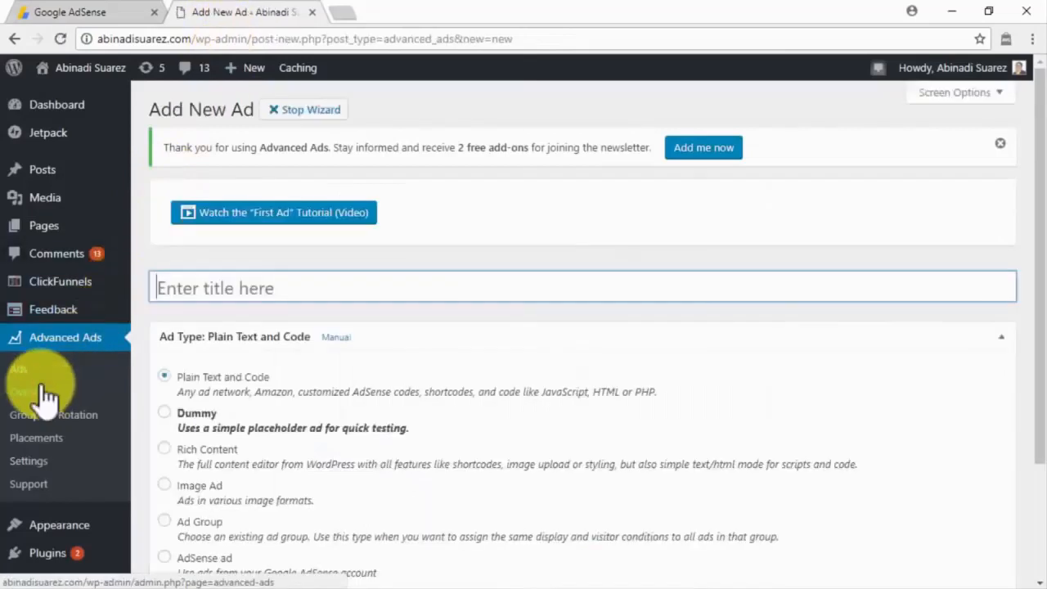
scroll(47, 396, "down", 3)
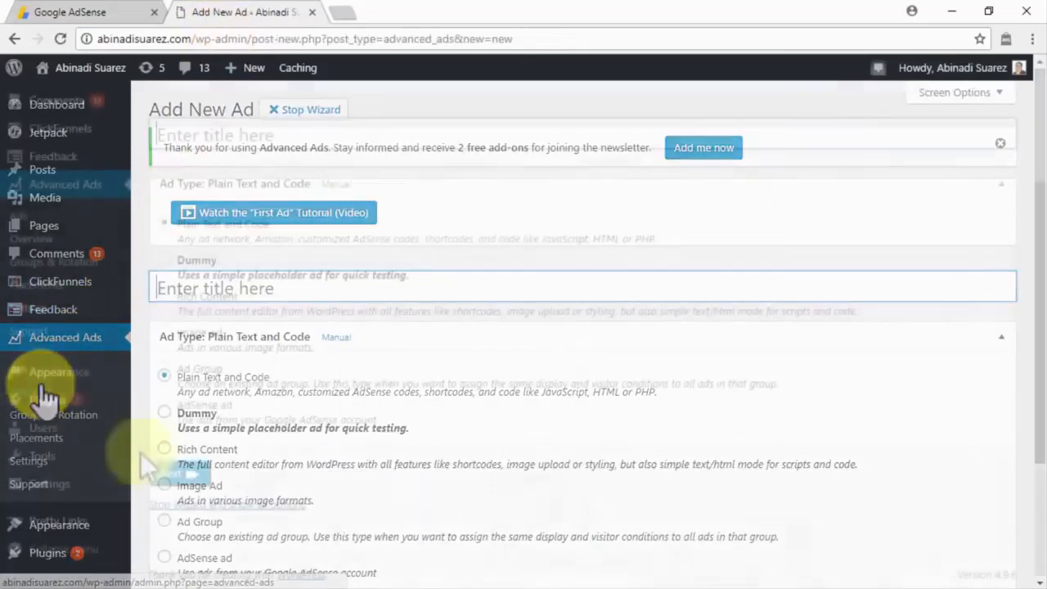
left_click(166, 419)
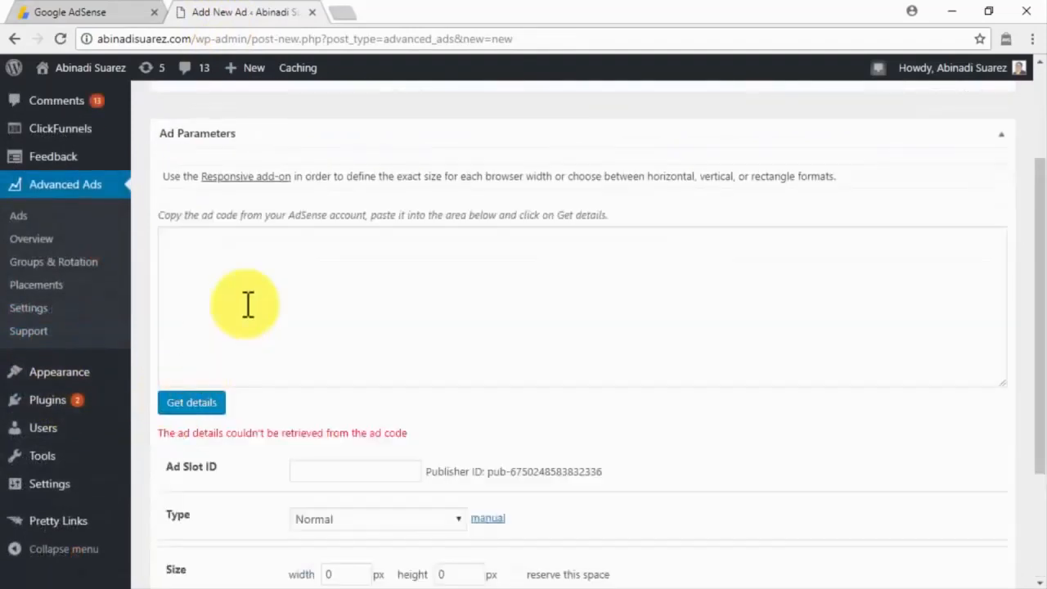
left_click(260, 278)
key("ctrl+v")
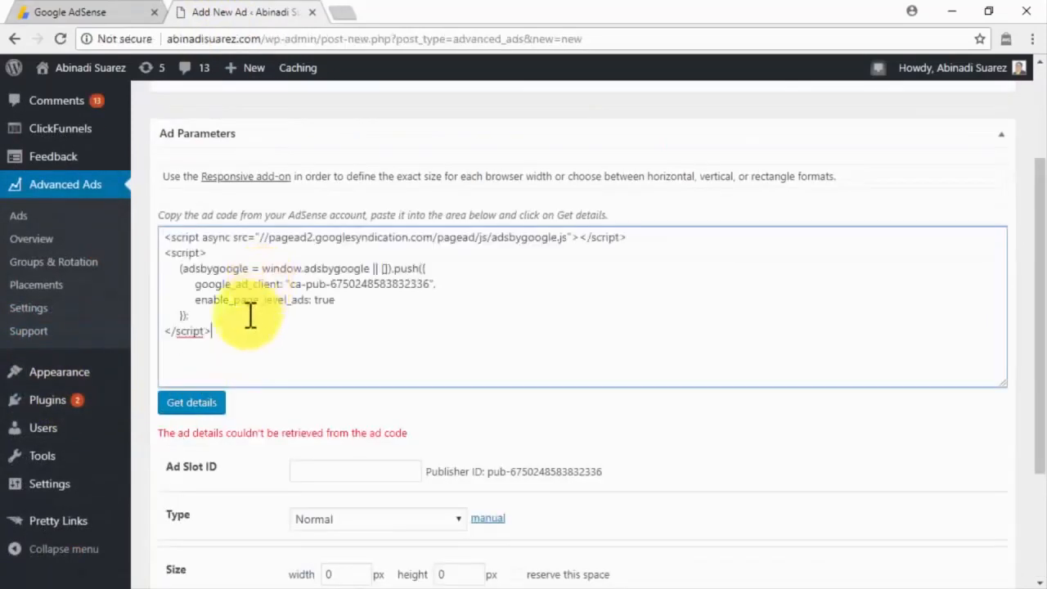
left_click(220, 405)
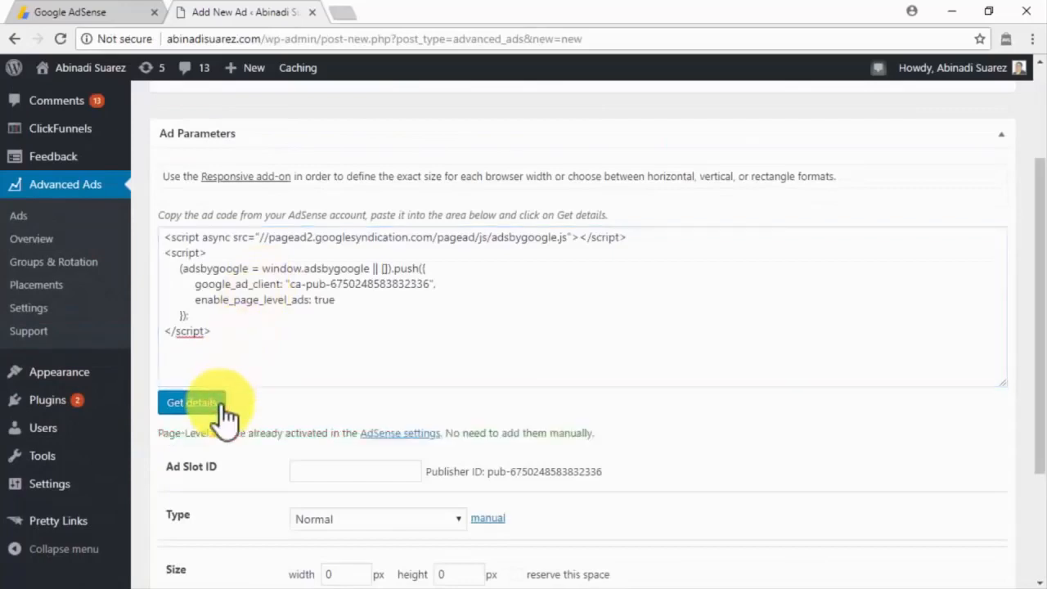
Step: Move the new ad's wizard past the display and visitor conditions steps
scroll(220, 403, "down", 2)
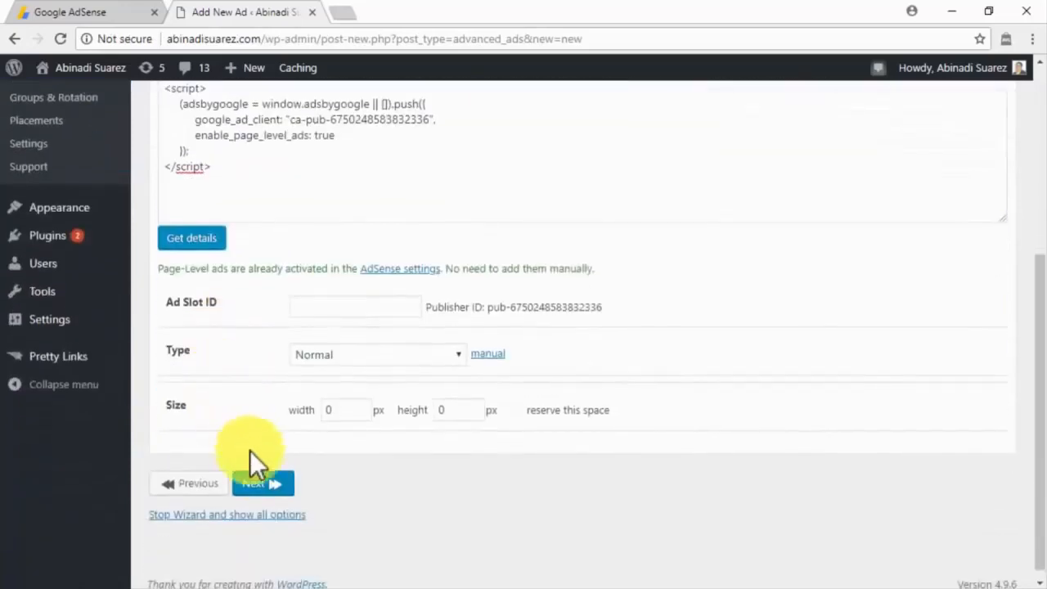
left_click(270, 484)
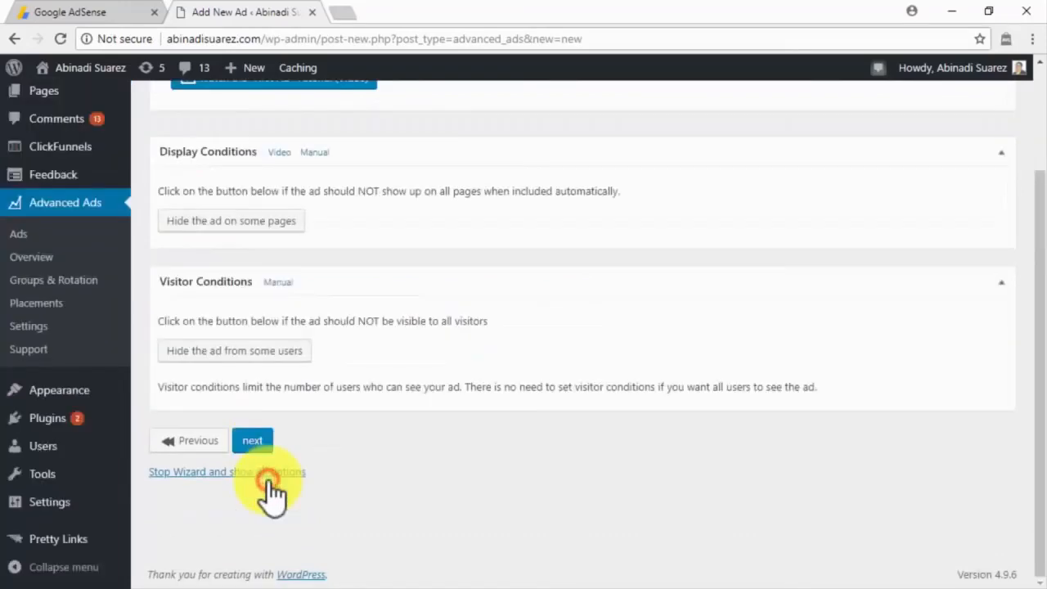
scroll(270, 490, "up", 2)
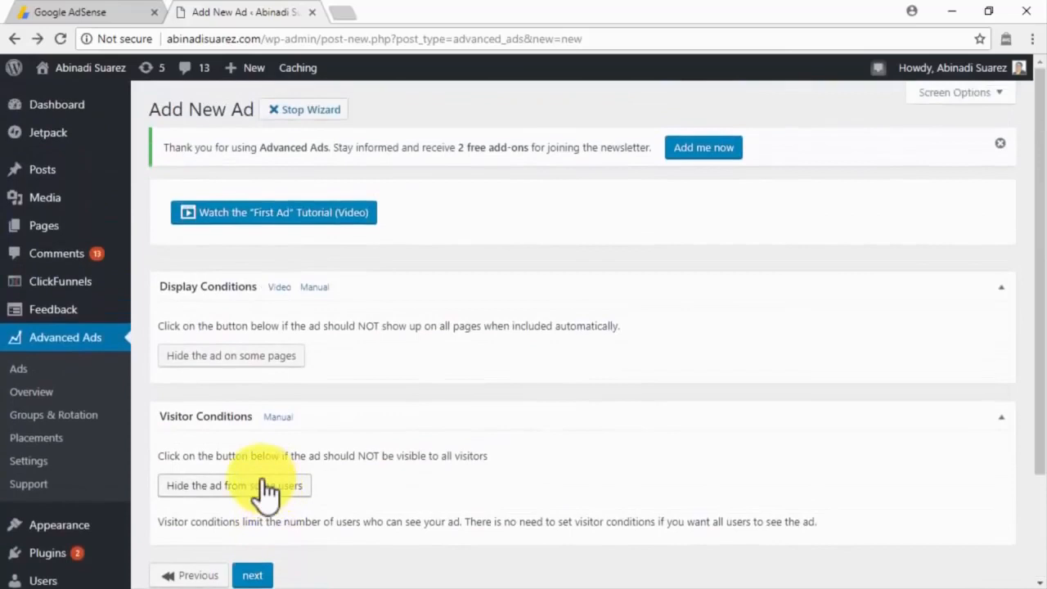
left_click(272, 570)
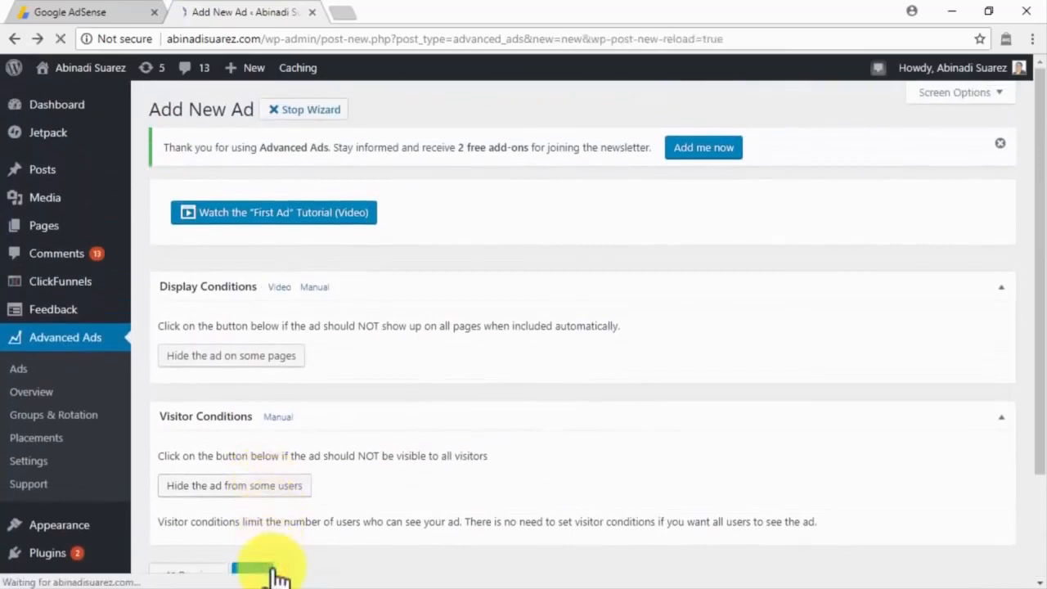
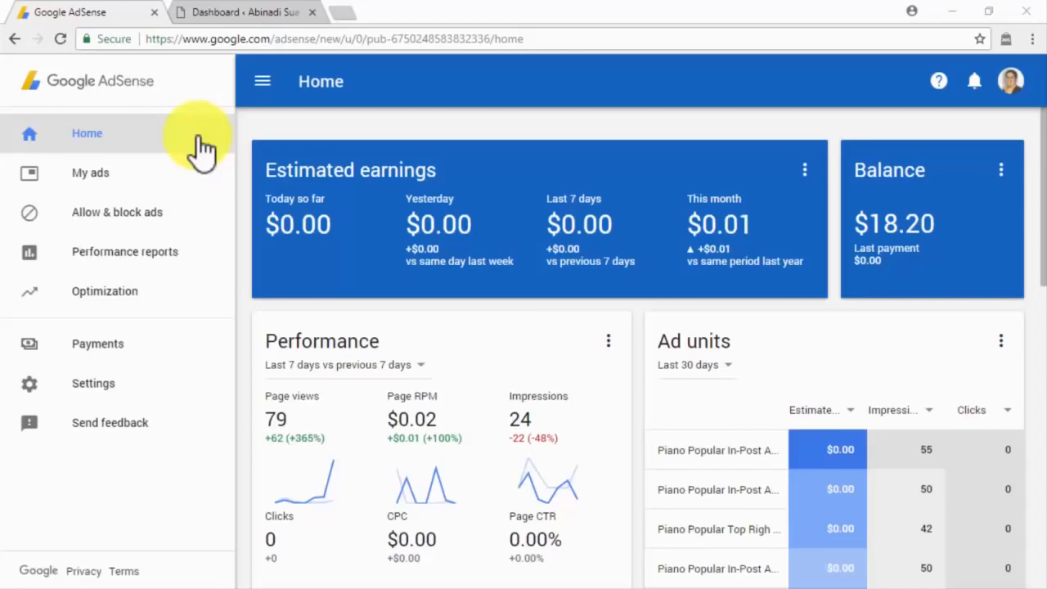
Step: Start a new Text & display ad unit named 'Link Unit For abinadisuarez.com'
left_click(195, 180)
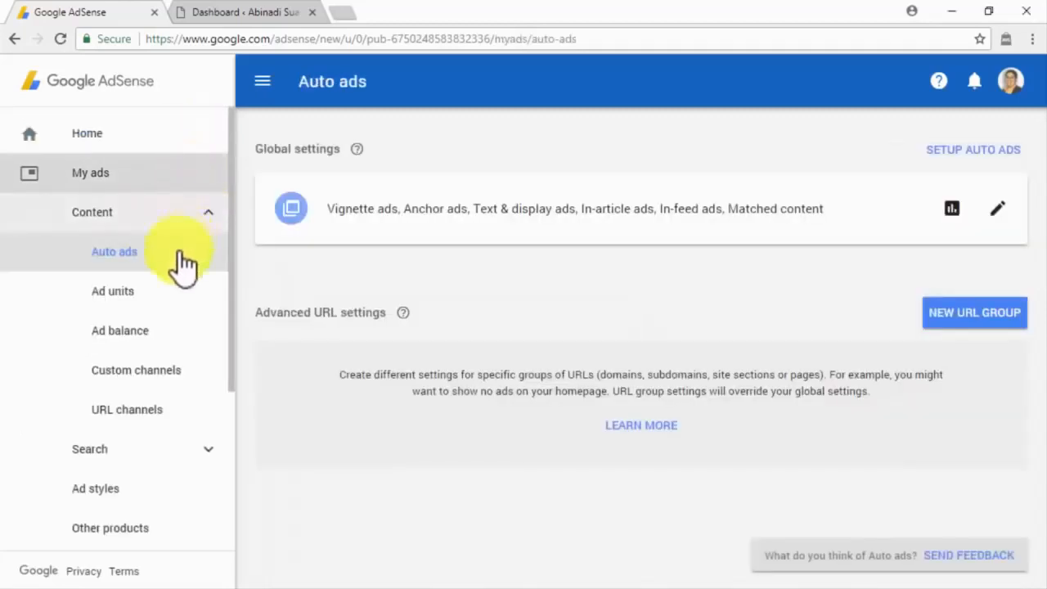
left_click(176, 293)
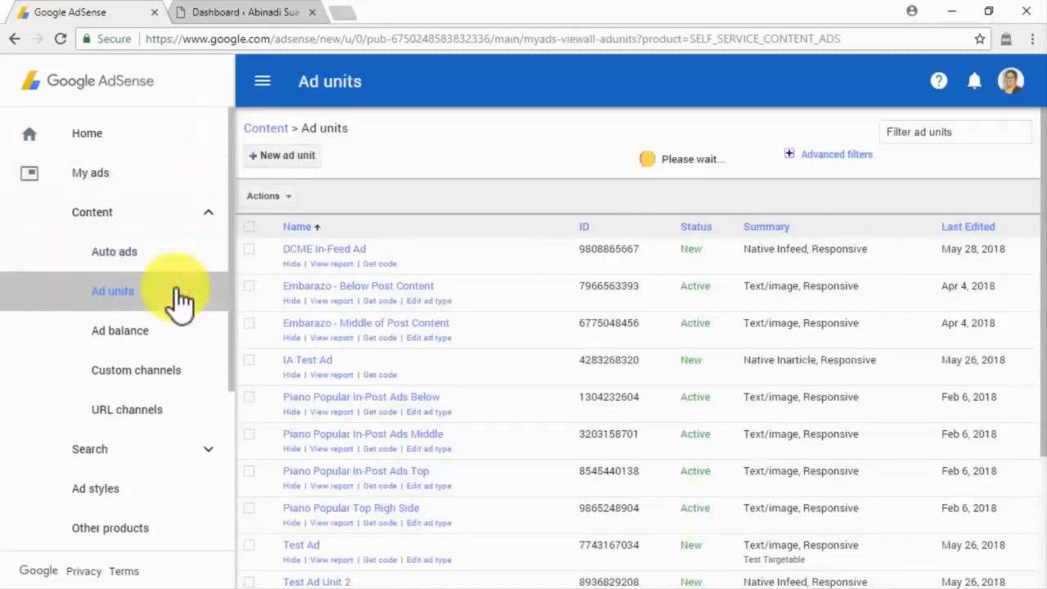
left_click(299, 170)
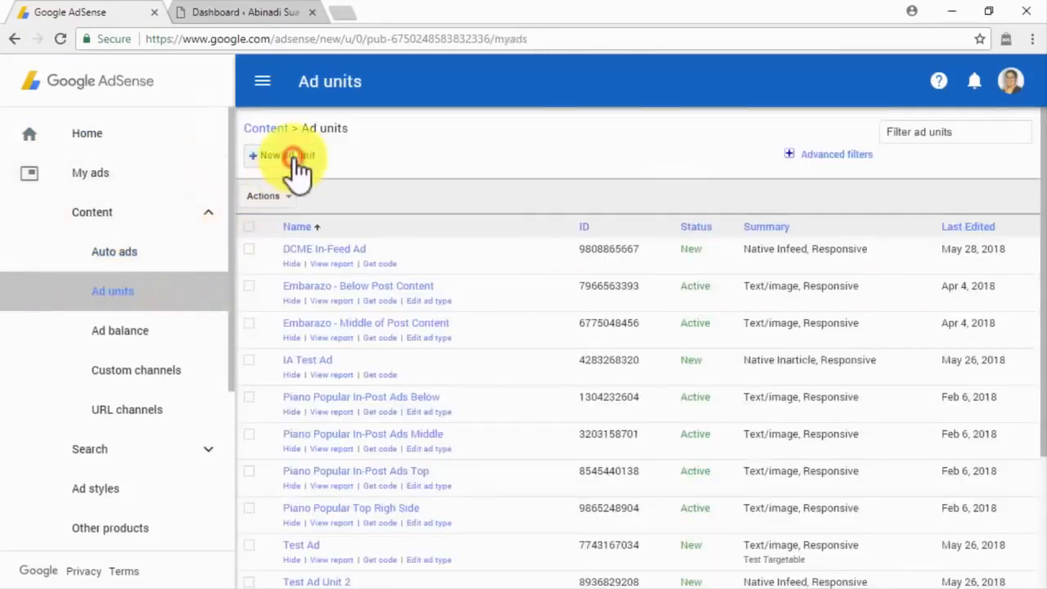
left_click(349, 447)
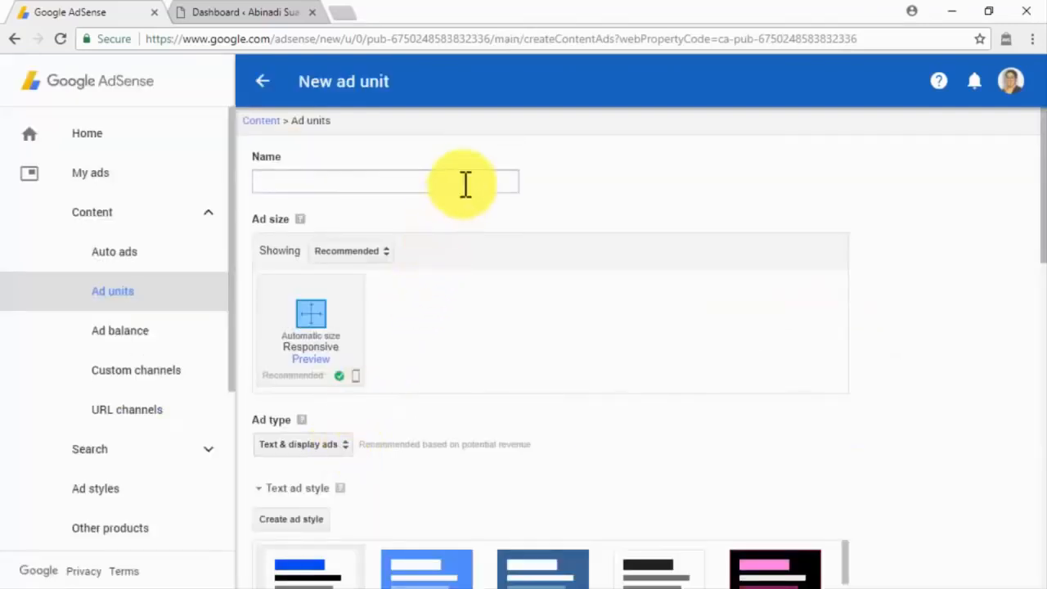
left_click(465, 184)
type("Link Unit For abinadisuarez.com")
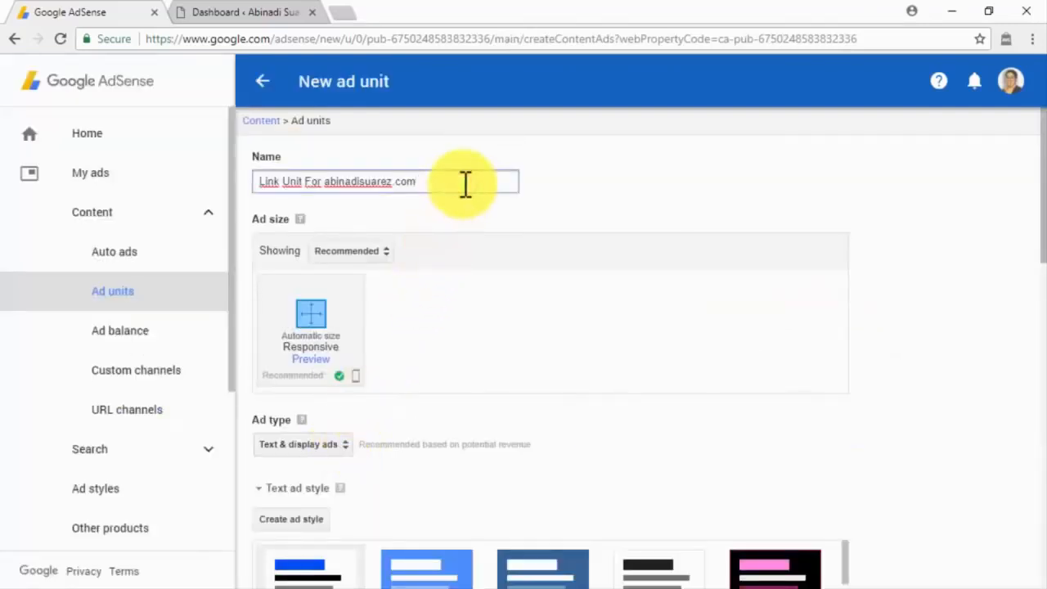
Step: Make it a Responsive Links unit that collapses when no ads show, and save to get its code
left_click(383, 250)
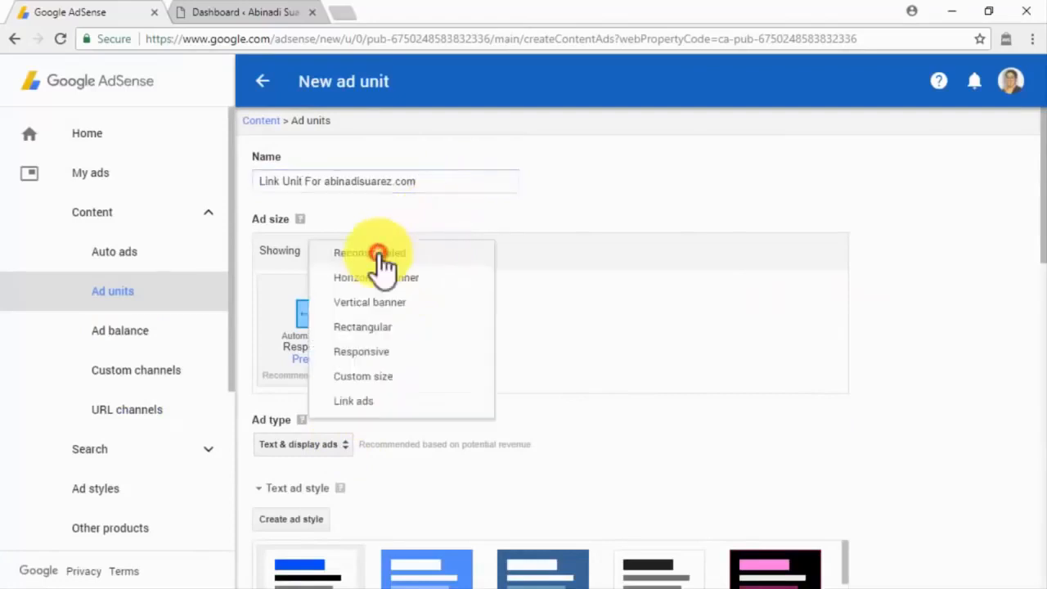
left_click(372, 401)
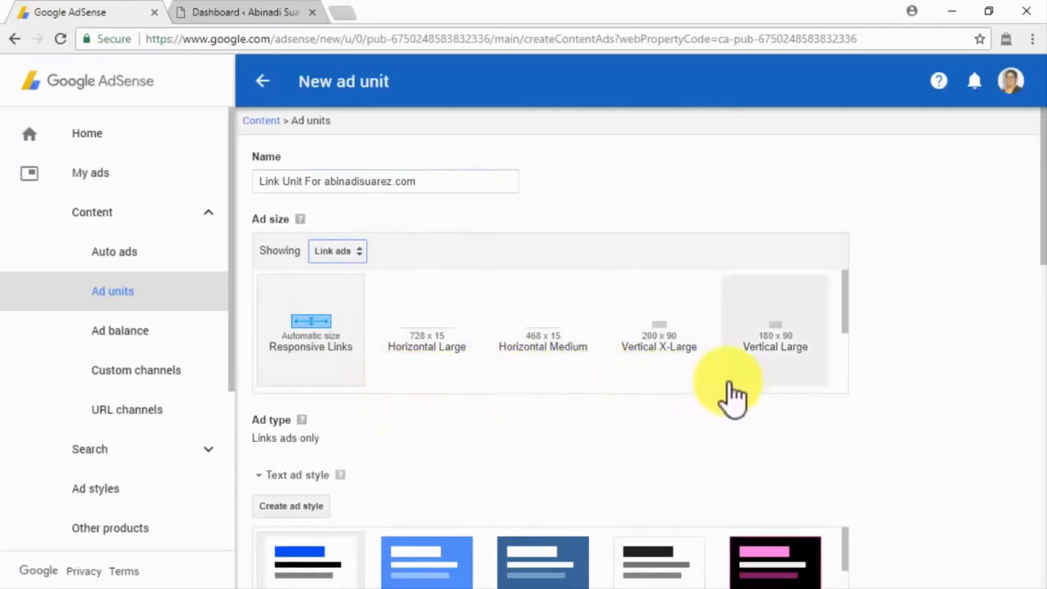
left_click(313, 369)
scroll(467, 362, "down", 5)
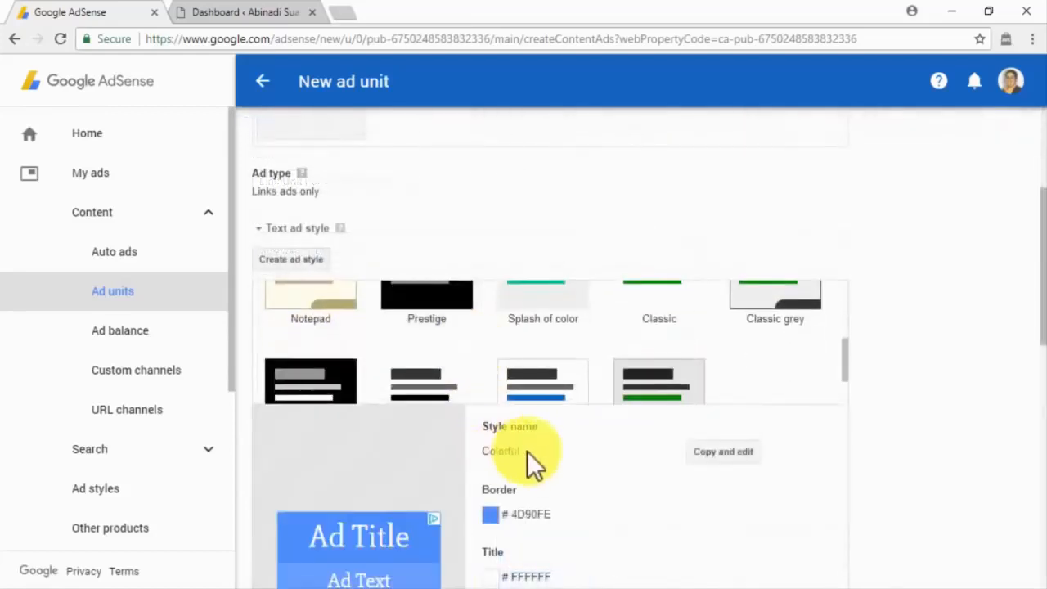
scroll(529, 451, "down", 6)
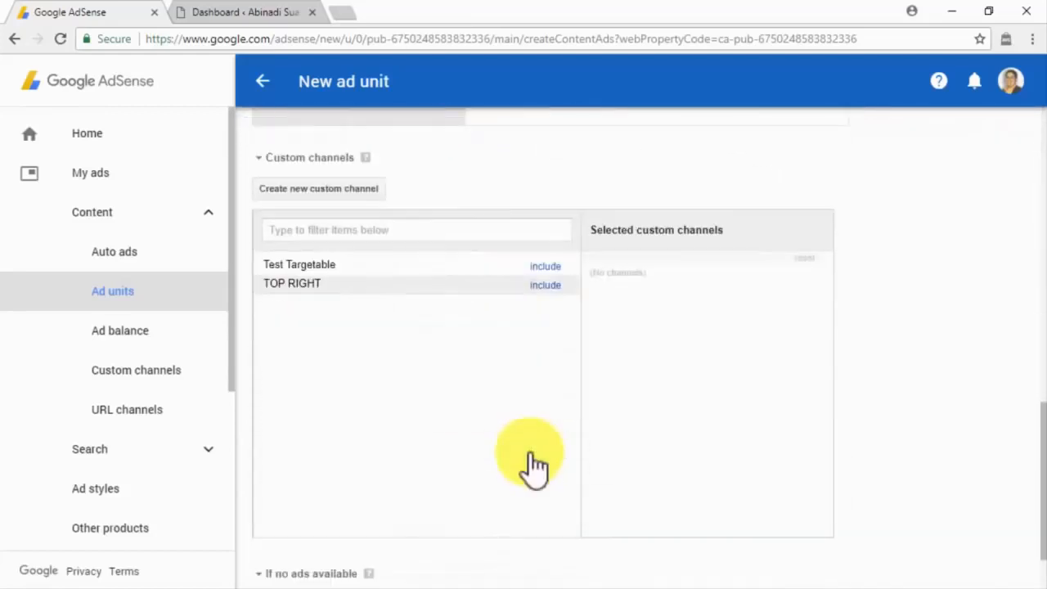
scroll(529, 463, "down", 2)
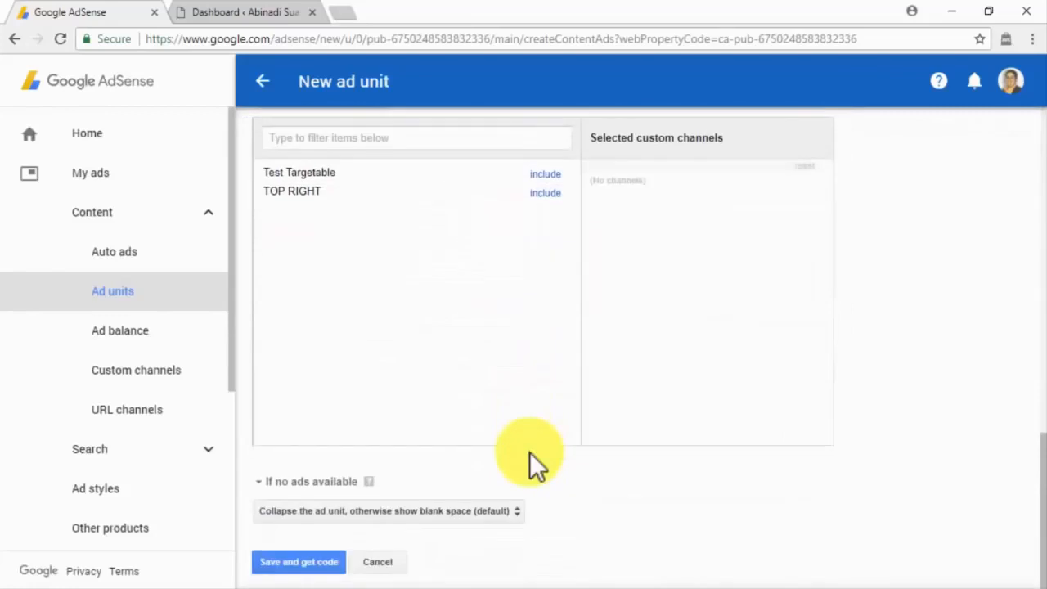
left_click(513, 504)
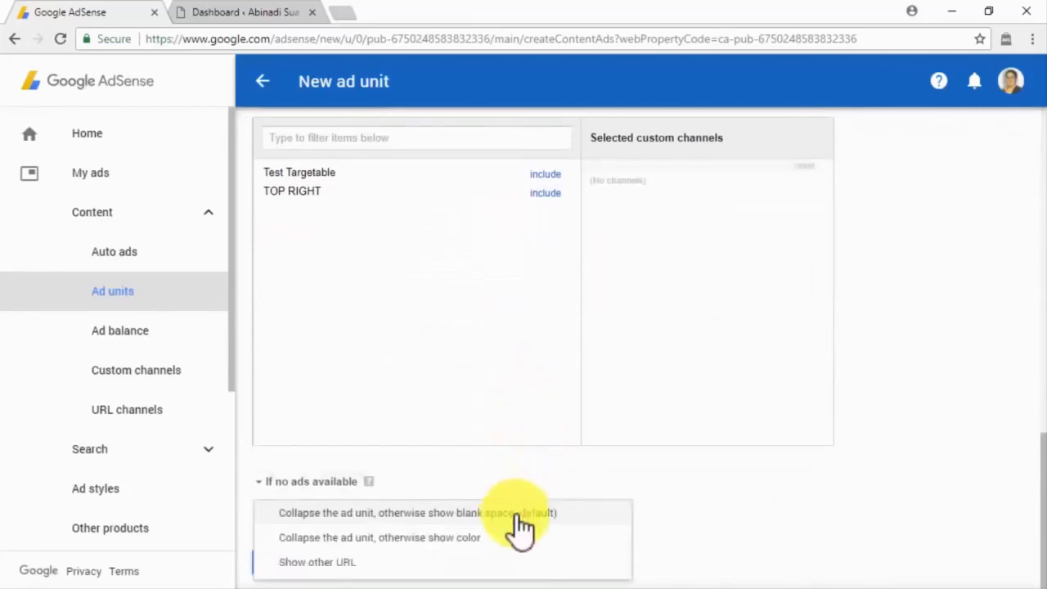
left_click(517, 510)
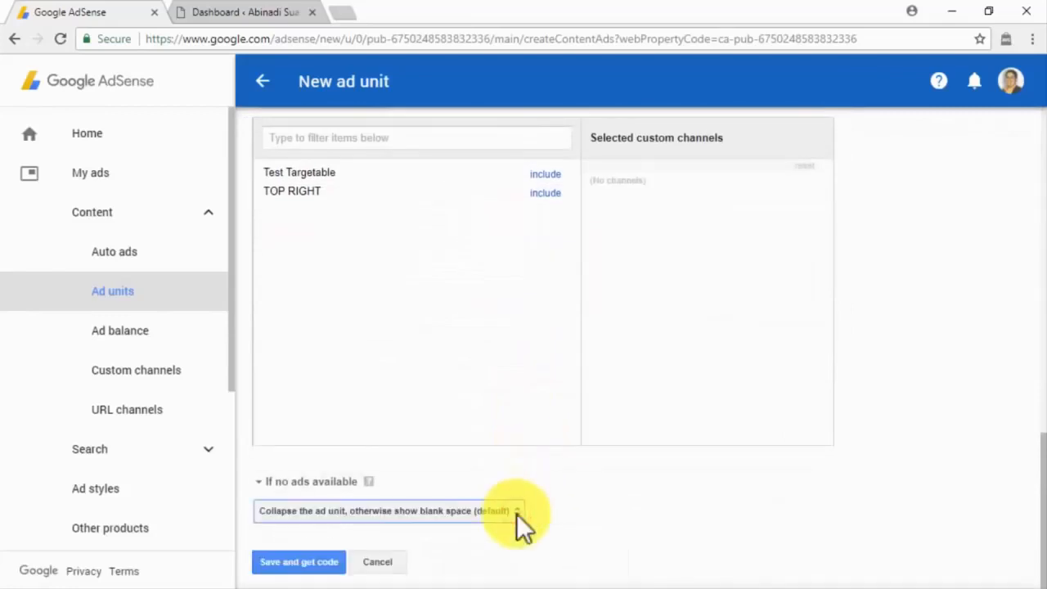
left_click(323, 563)
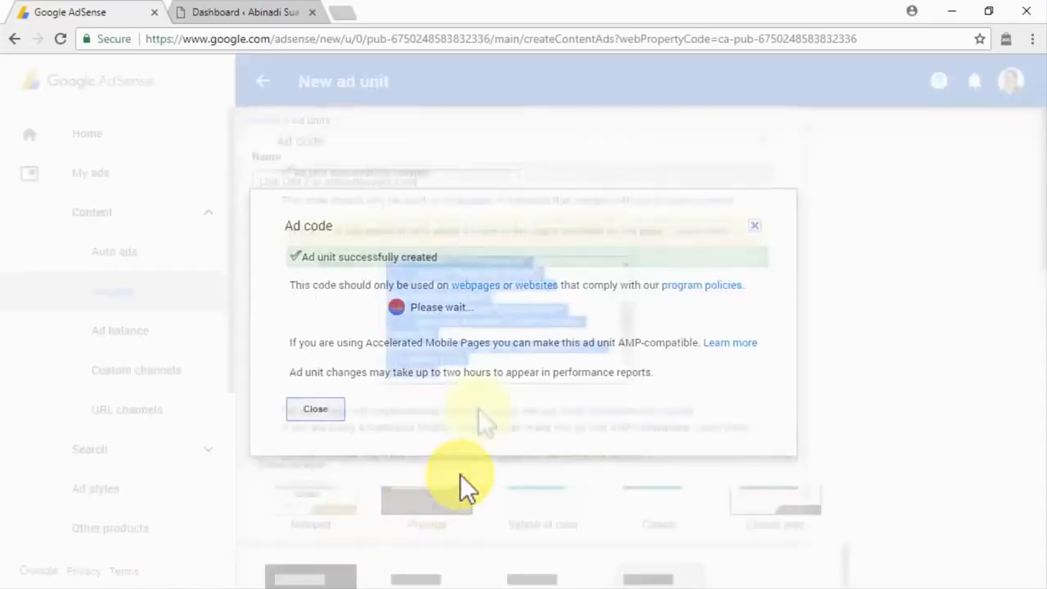
Step: Add a Custom HTML widget to the WordPress Primary Sidebar
left_click(244, 15)
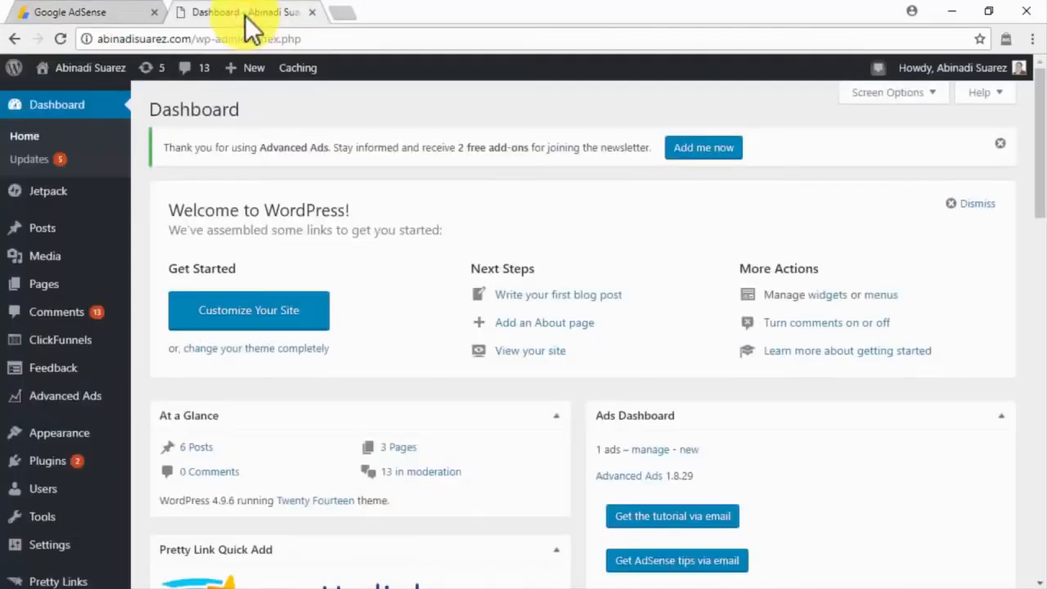
mouse_move(84, 439)
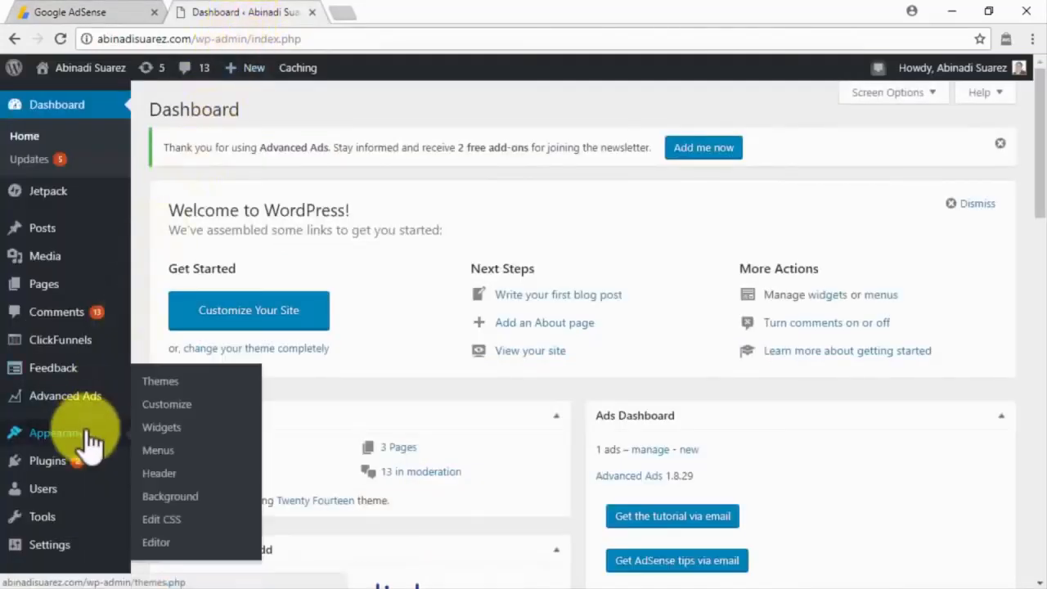
left_click(152, 433)
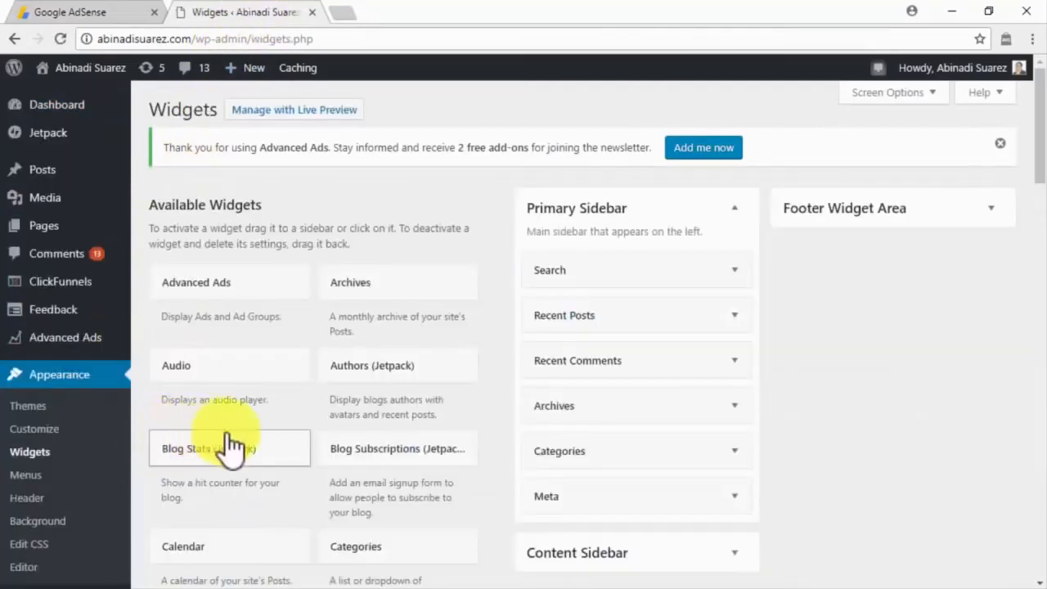
scroll(304, 441, "down", 4)
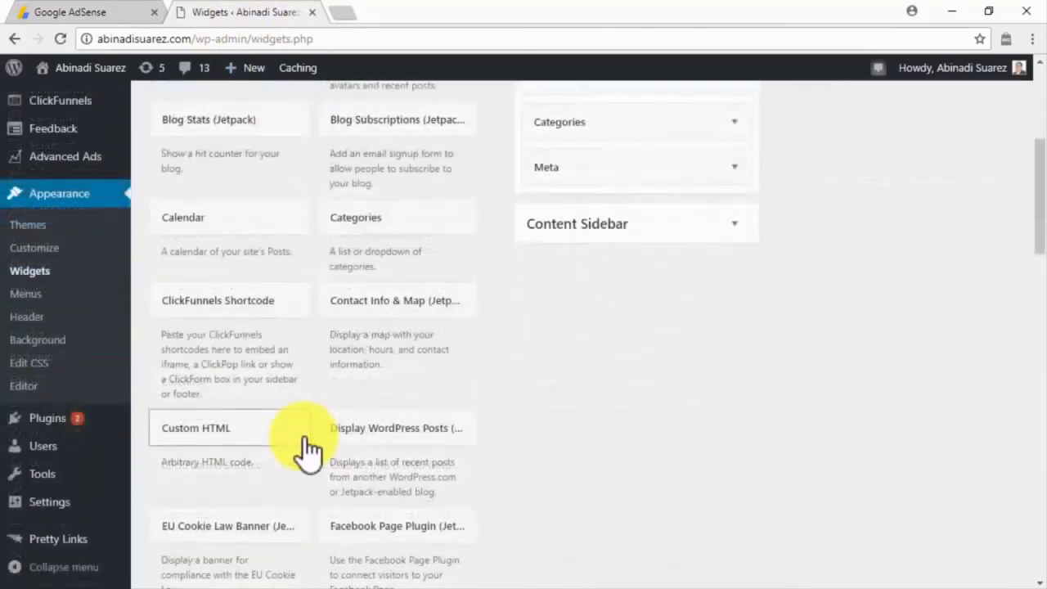
left_click(305, 448)
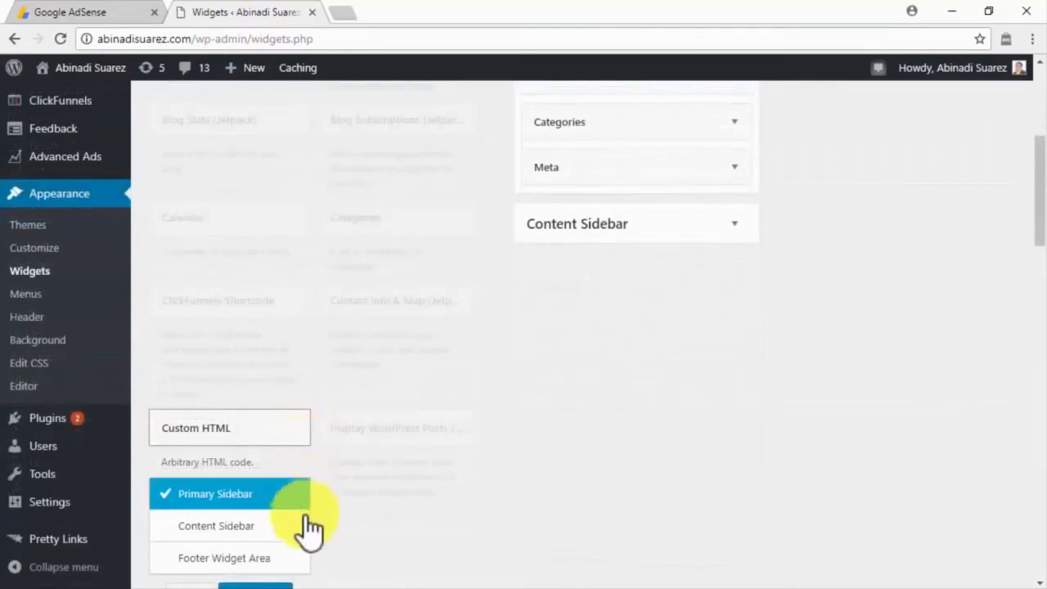
scroll(304, 537, "down", 1)
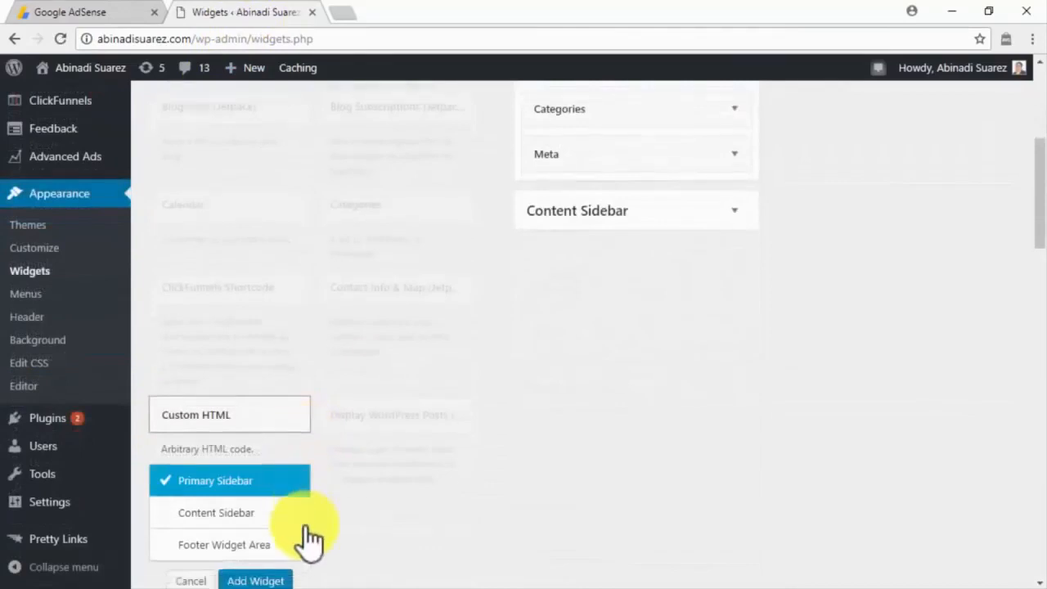
left_click(279, 517)
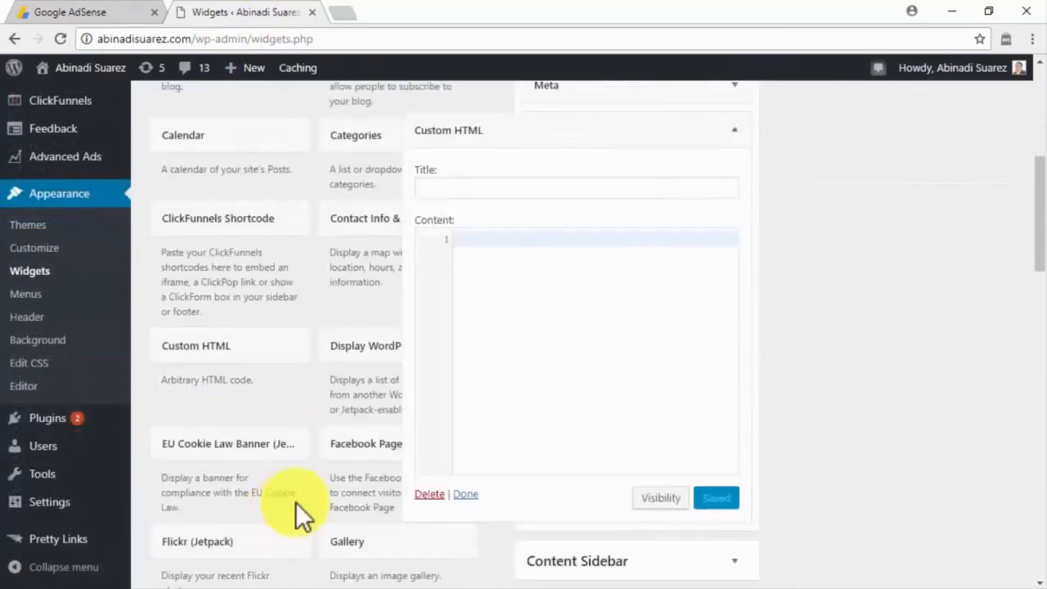
Step: Title the widget 'AD', paste the AdSense link-unit code as its content, and save it
left_click(567, 193)
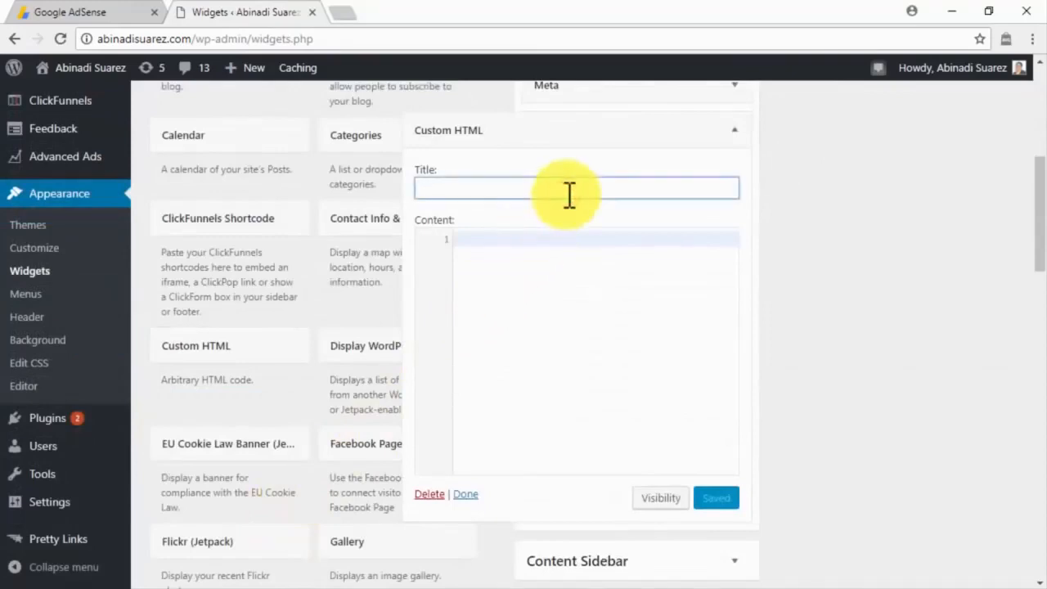
type("AD")
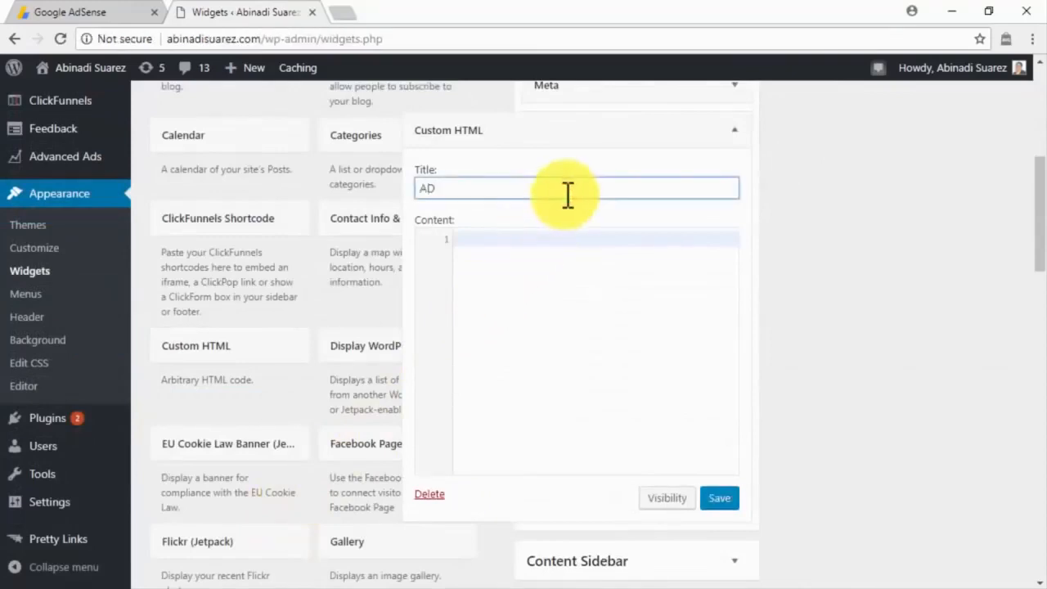
left_click(531, 237)
key("ctrl+v")
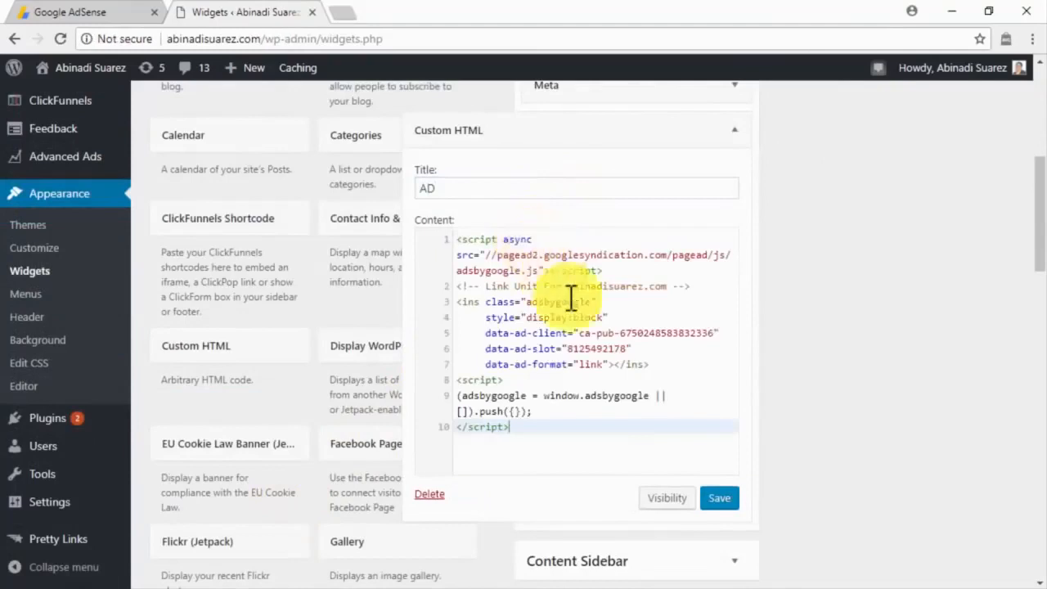
left_click(718, 501)
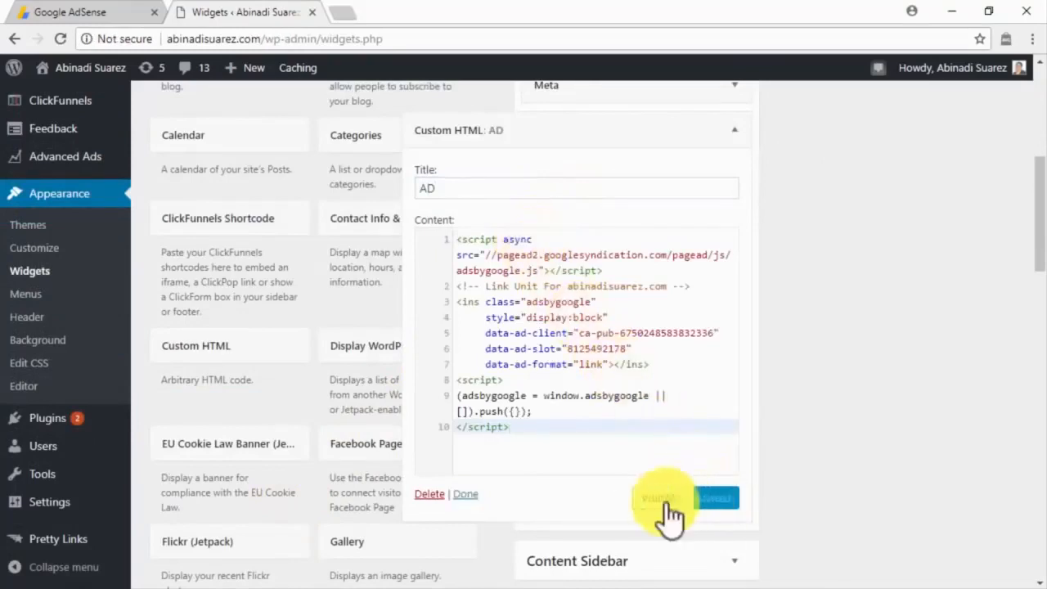
left_click(474, 493)
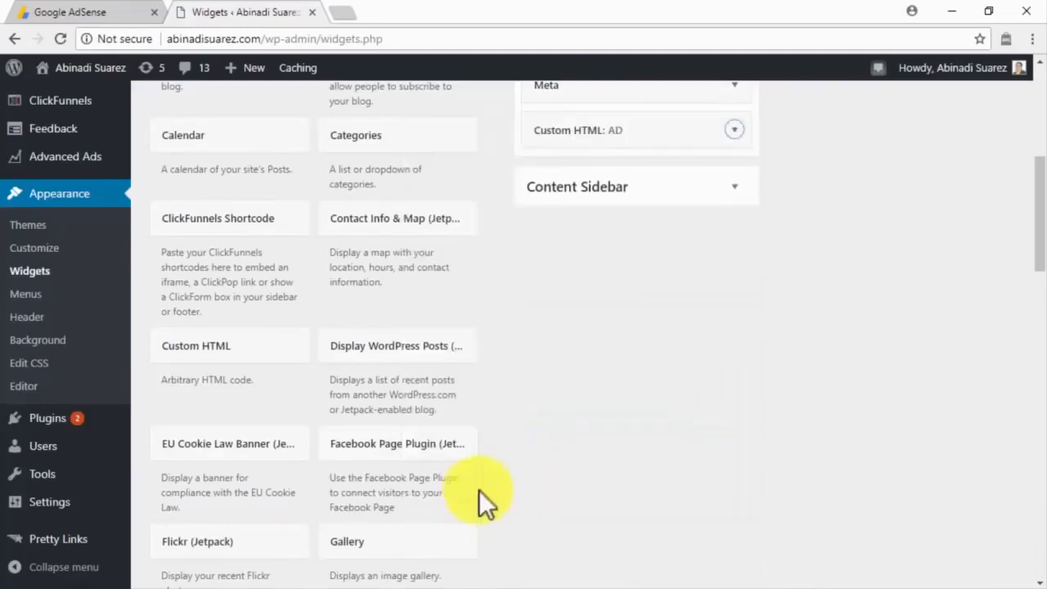
Step: Scroll back to the top of the WordPress widgets page
scroll(815, 335, "up", 3)
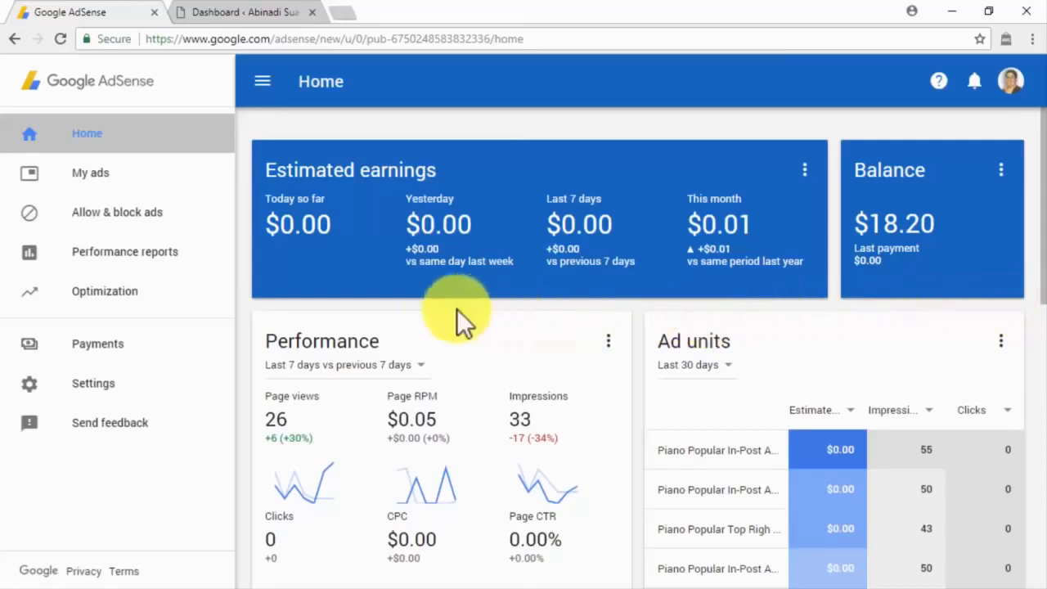
Step: Activate AdSense for Search, then open a new custom search engine form under My ads > Search
left_click(90, 172)
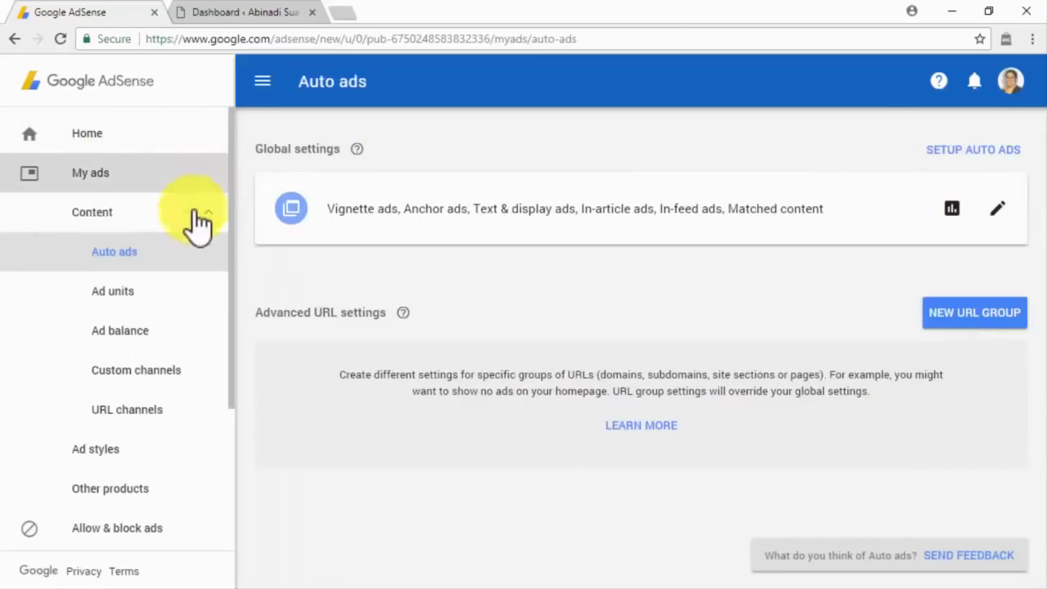
left_click(188, 490)
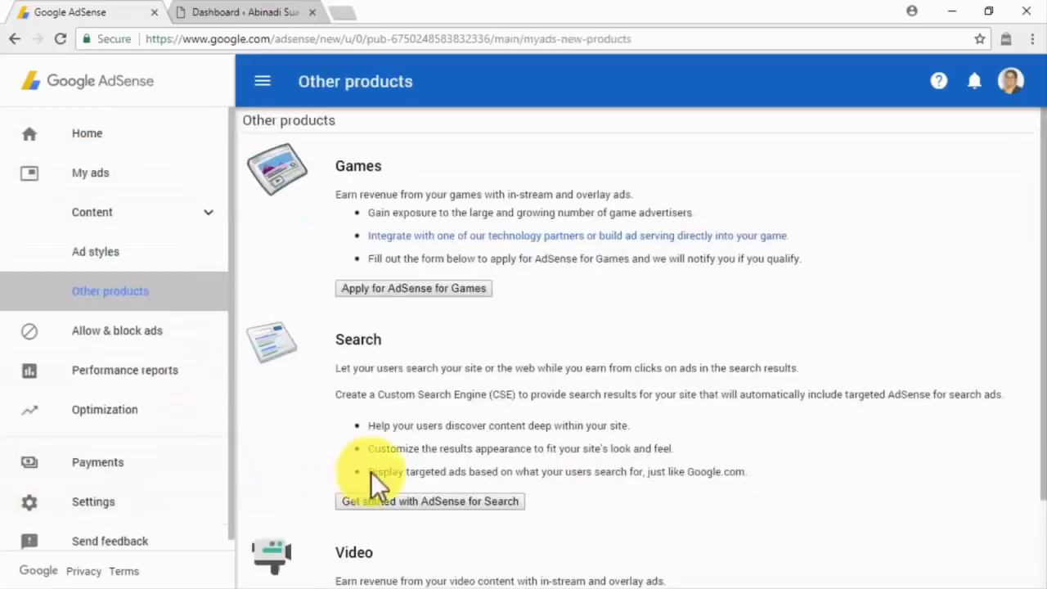
left_click(424, 500)
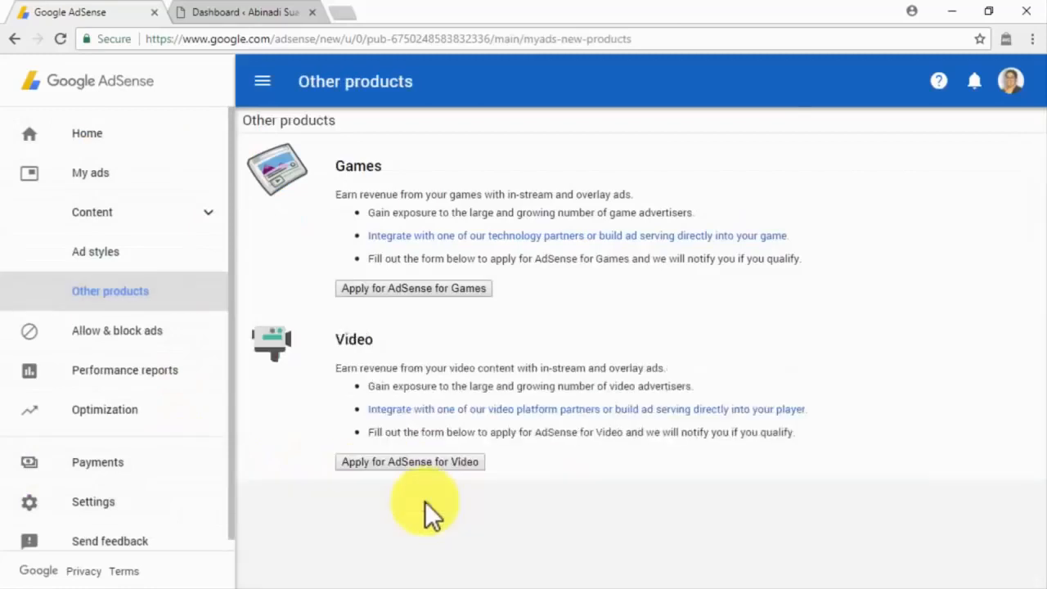
left_click(98, 174)
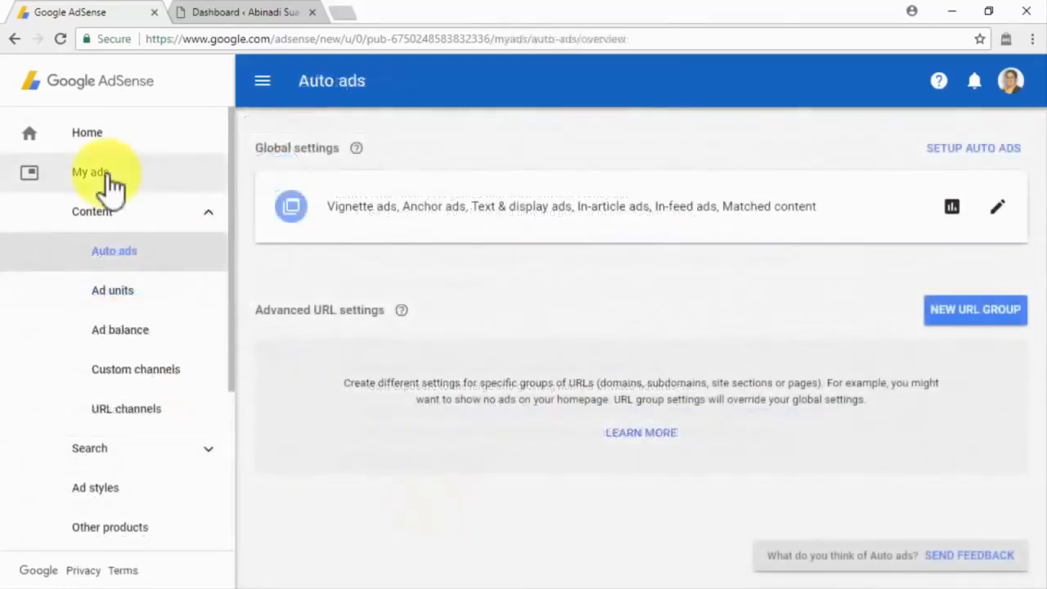
left_click(182, 448)
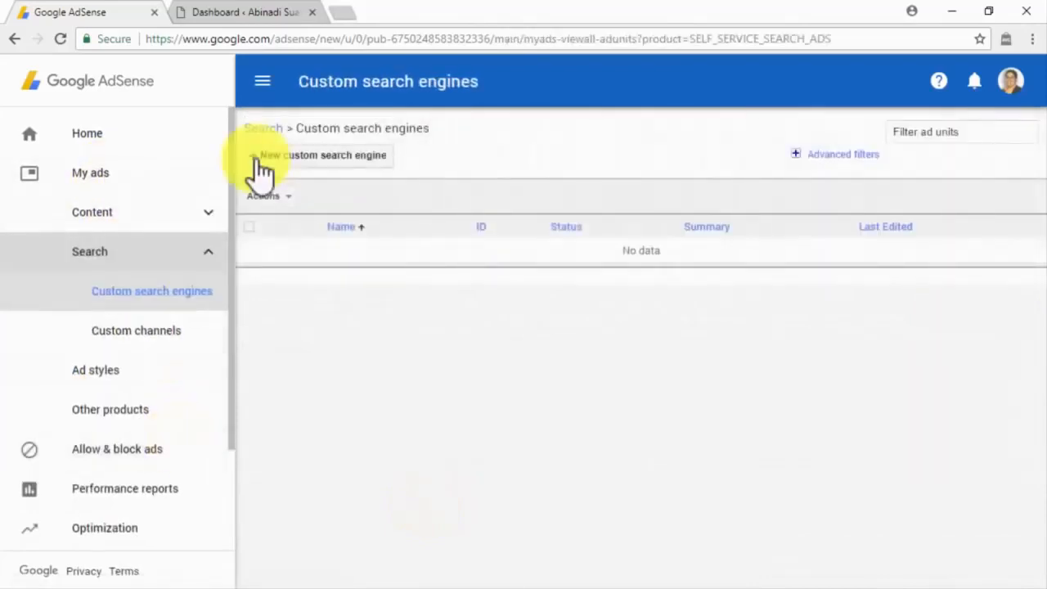
left_click(258, 161)
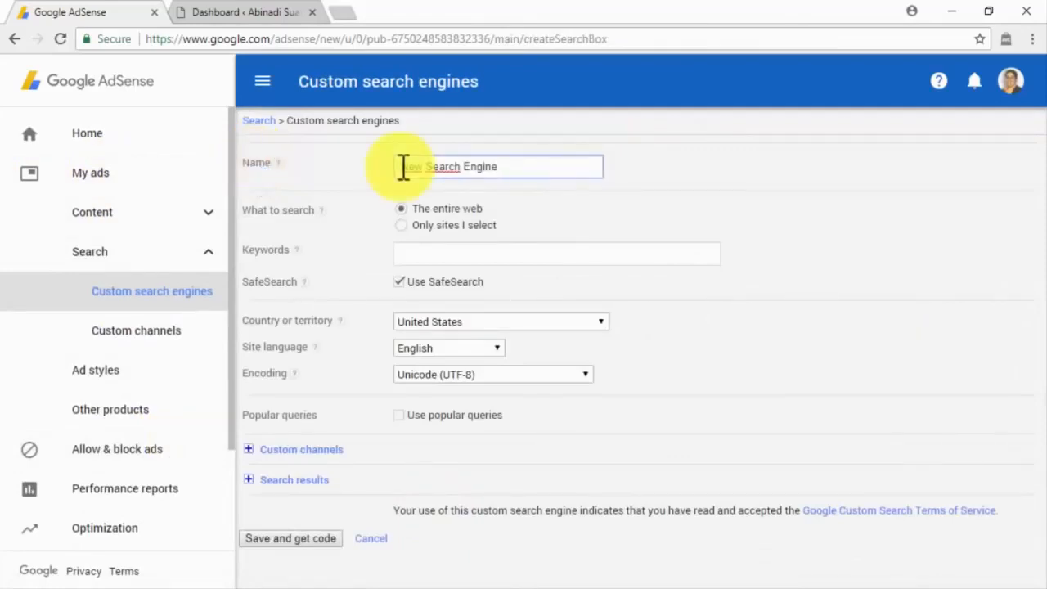
Step: Give the search engine the keywords 'online marketing', leave popular queries off, and save it
left_click(404, 254)
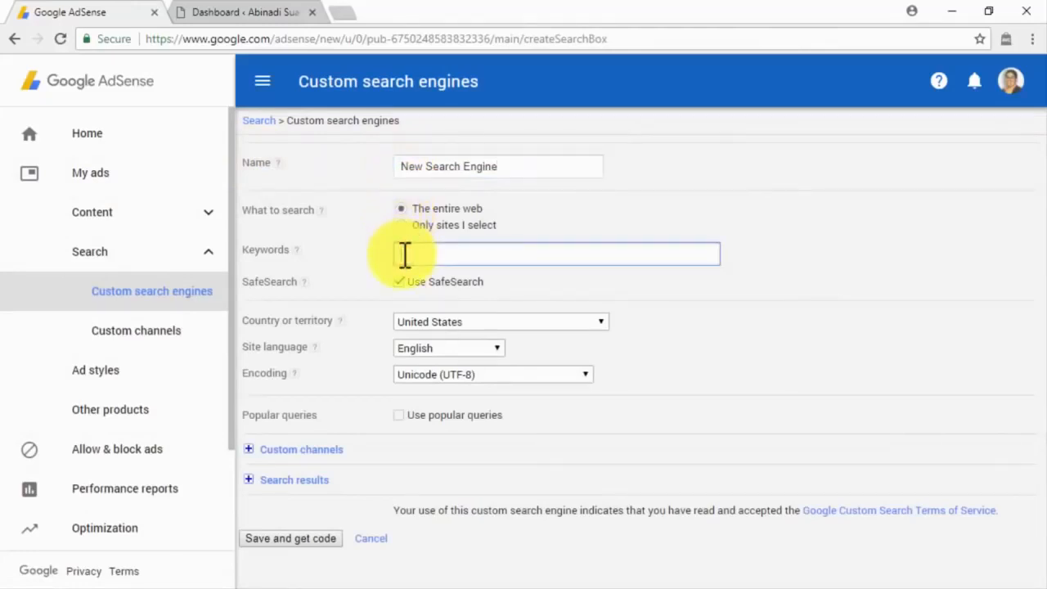
type("online marketing")
left_click(402, 283)
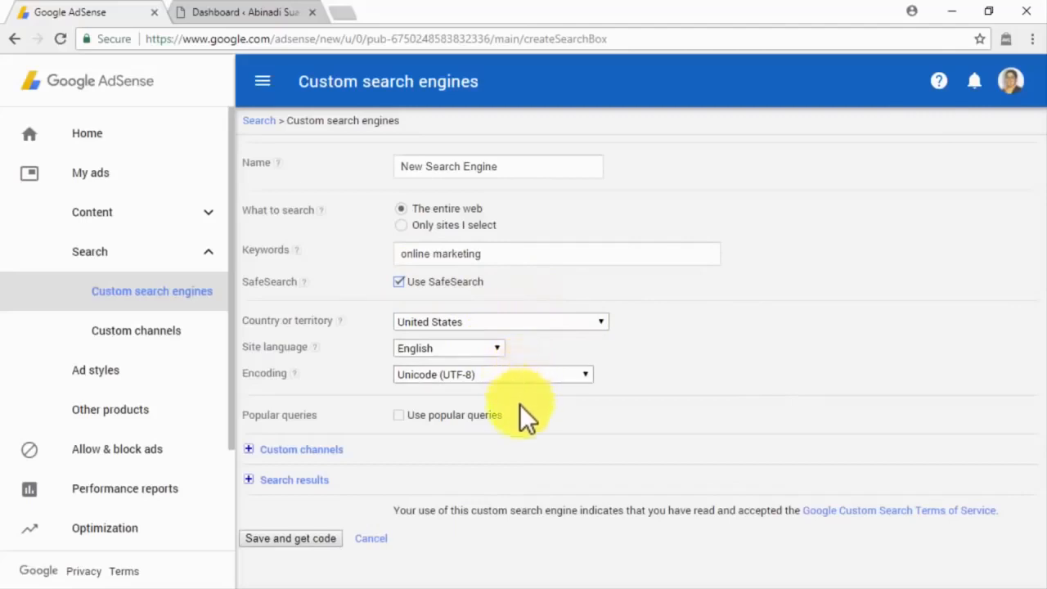
left_click(431, 414)
left_click(431, 414)
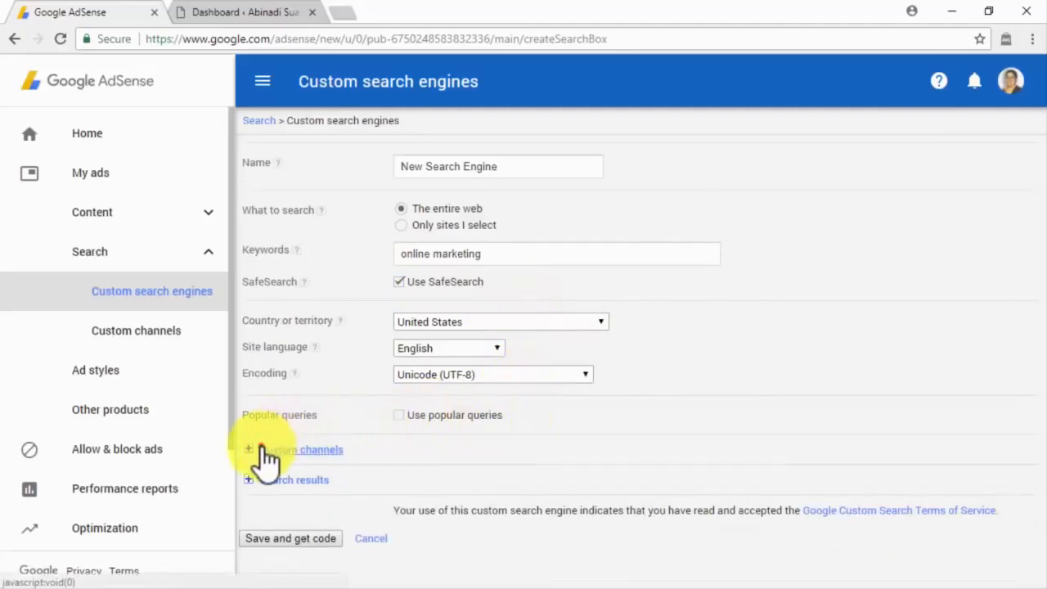
left_click(265, 449)
scroll(263, 456, "down", 1)
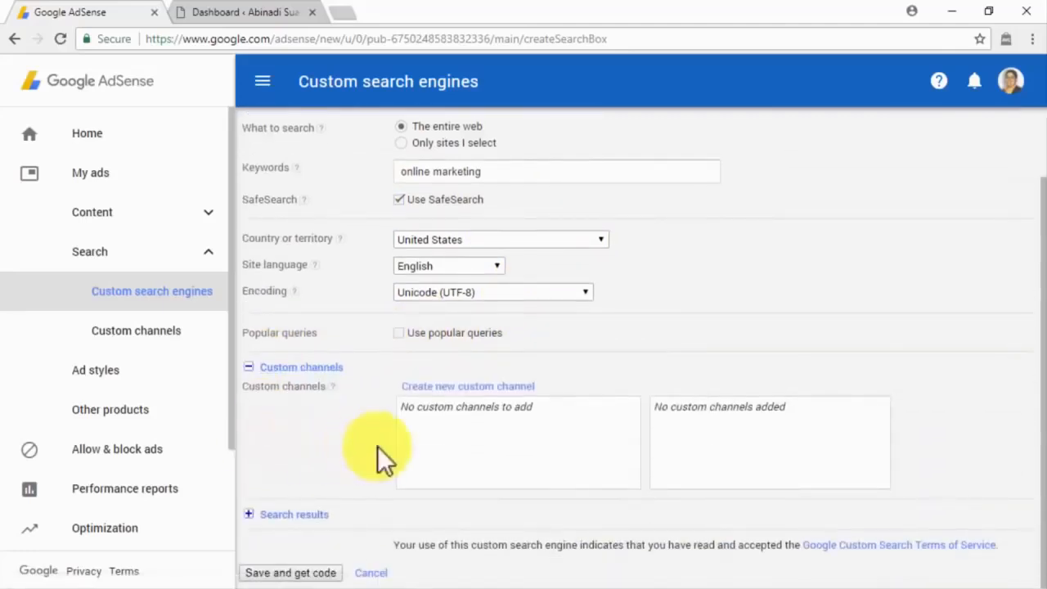
left_click(282, 511)
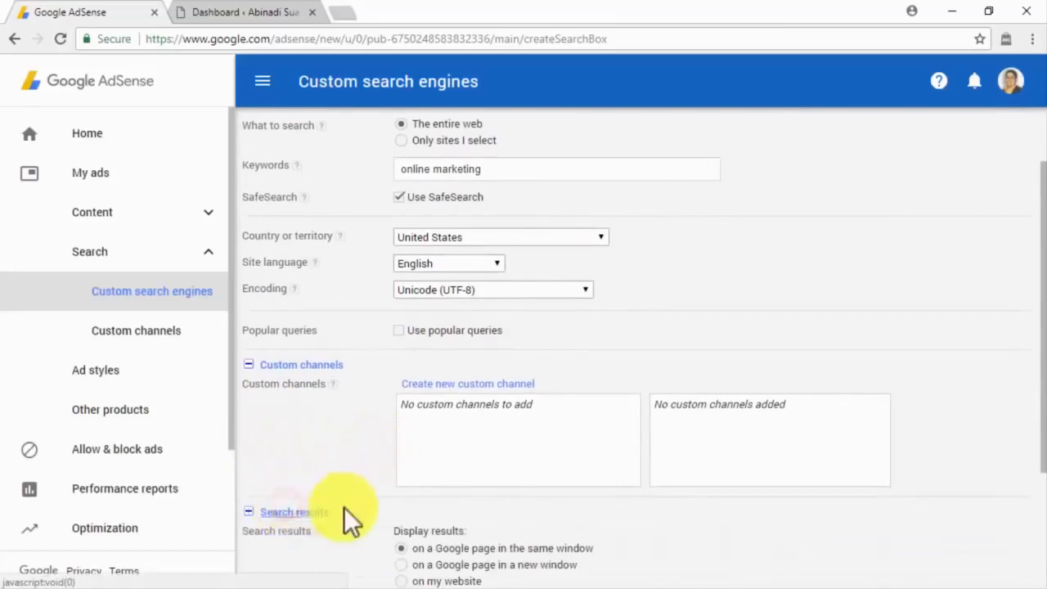
scroll(345, 507, "down", 2)
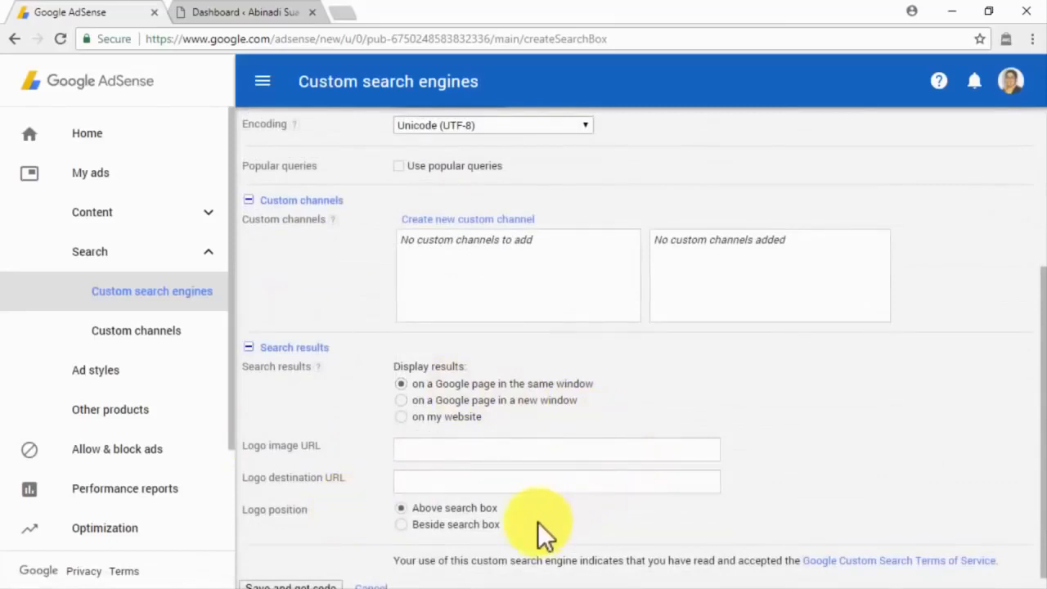
scroll(537, 521, "down", 1)
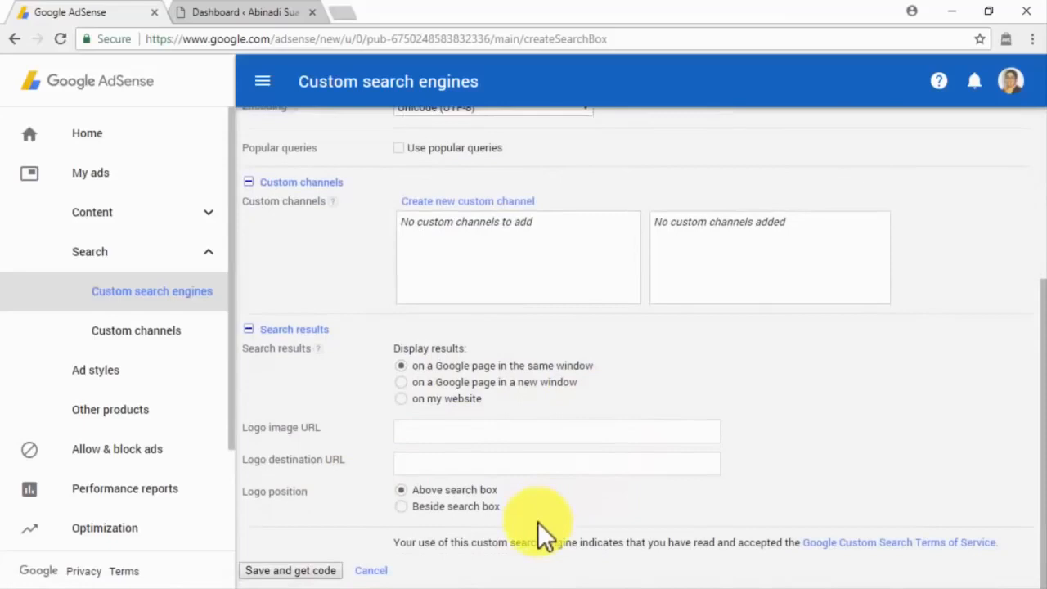
left_click(317, 571)
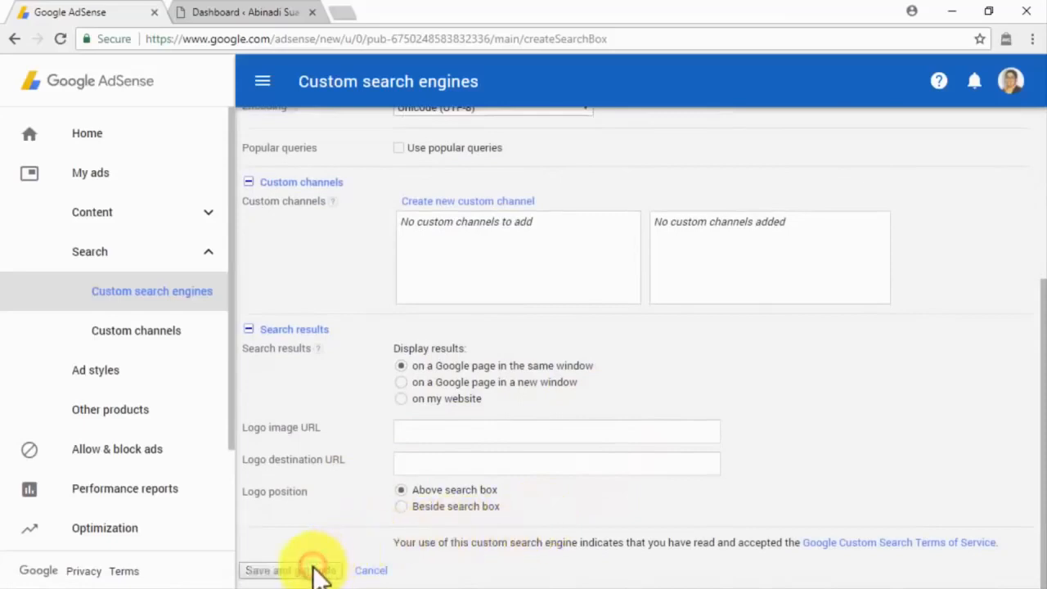
Step: Copy the generated search box code and return to the WordPress dashboard
scroll(451, 331, "down", 4)
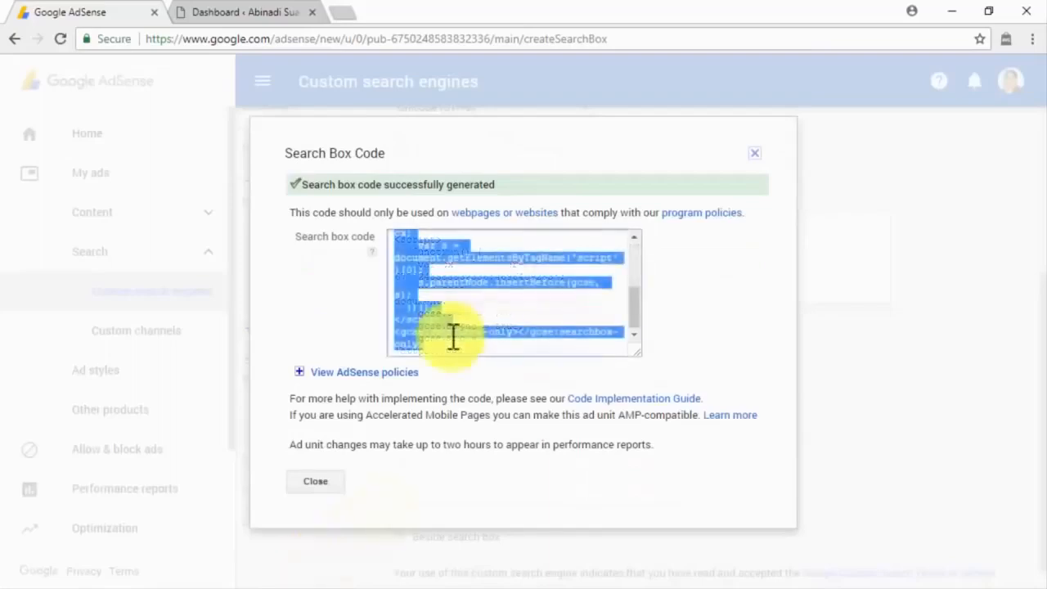
right_click(434, 327)
left_click(455, 335)
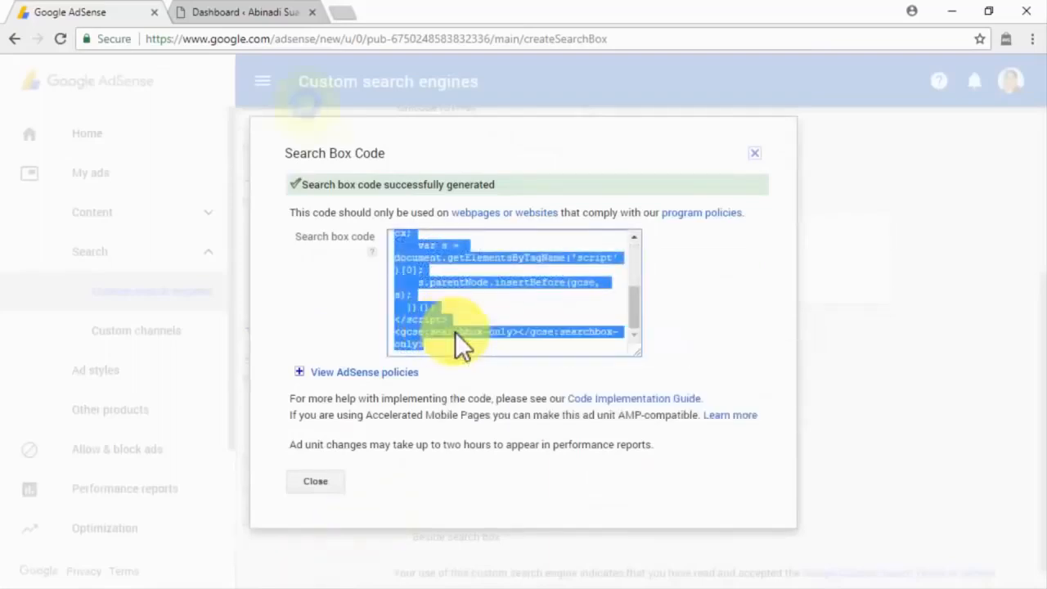
left_click(265, 11)
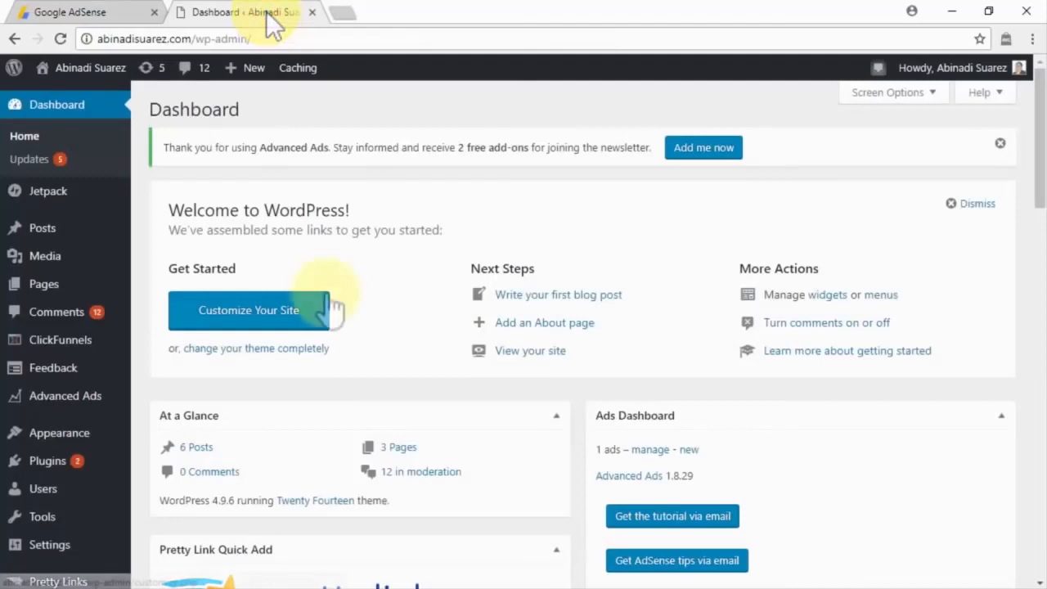
Step: Add a Custom HTML widget to the WordPress Content Sidebar
mouse_move(73, 429)
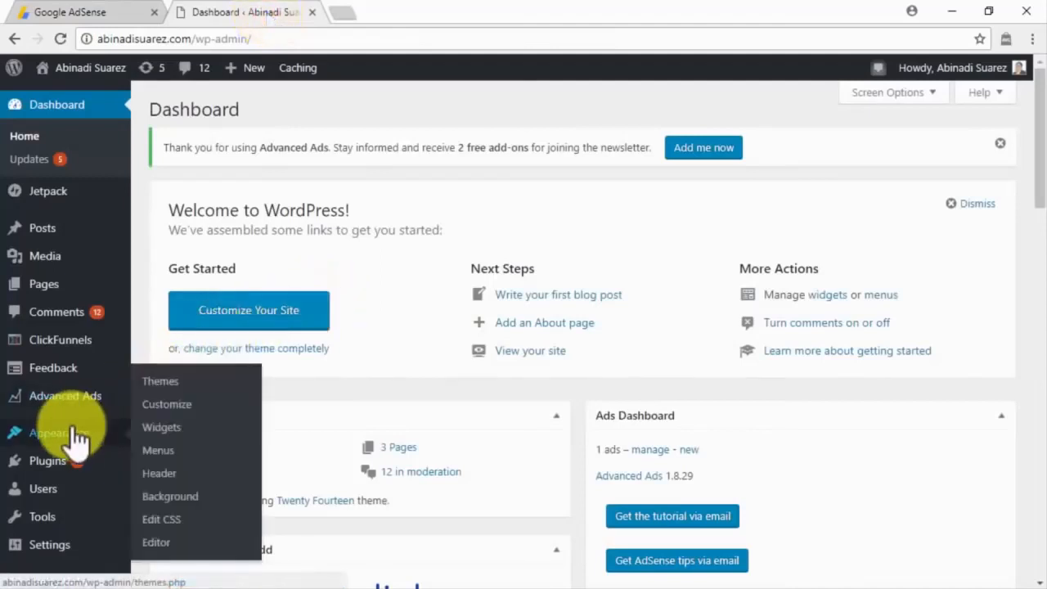
left_click(155, 428)
scroll(152, 444, "down", 4)
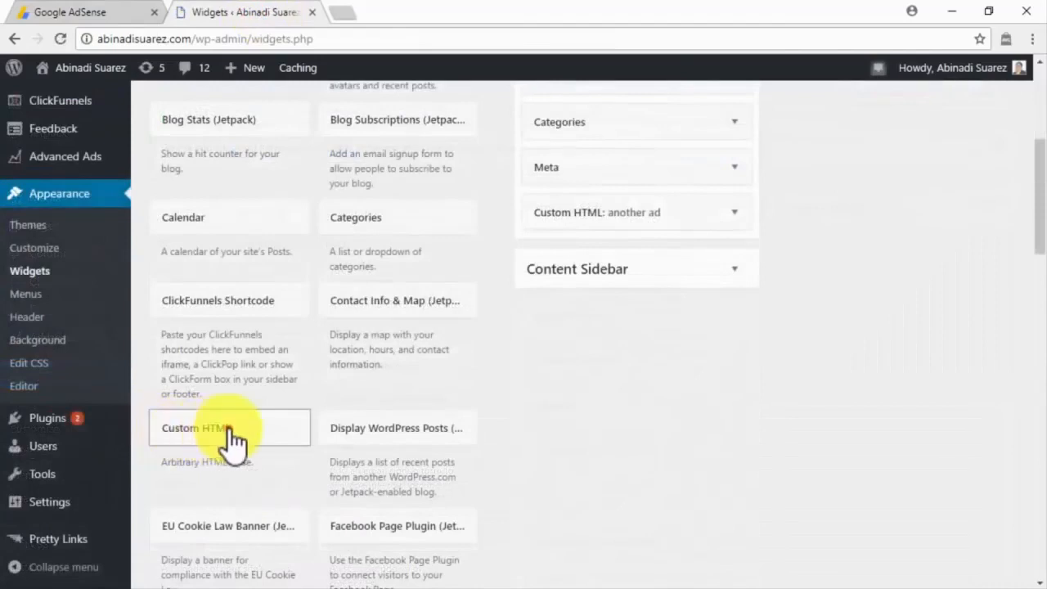
left_click(228, 435)
scroll(231, 440, "down", 1)
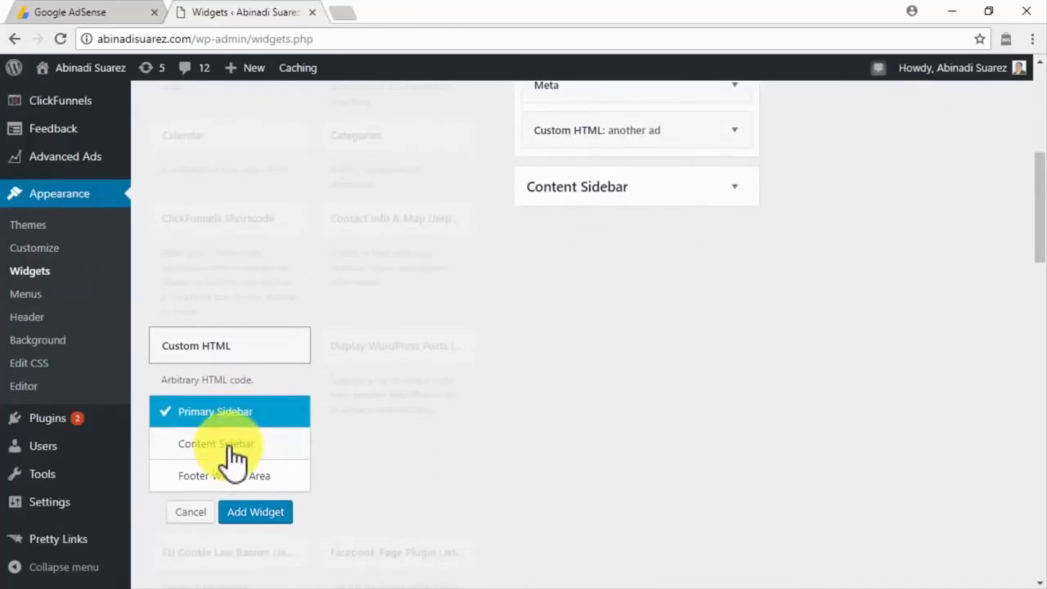
left_click(231, 448)
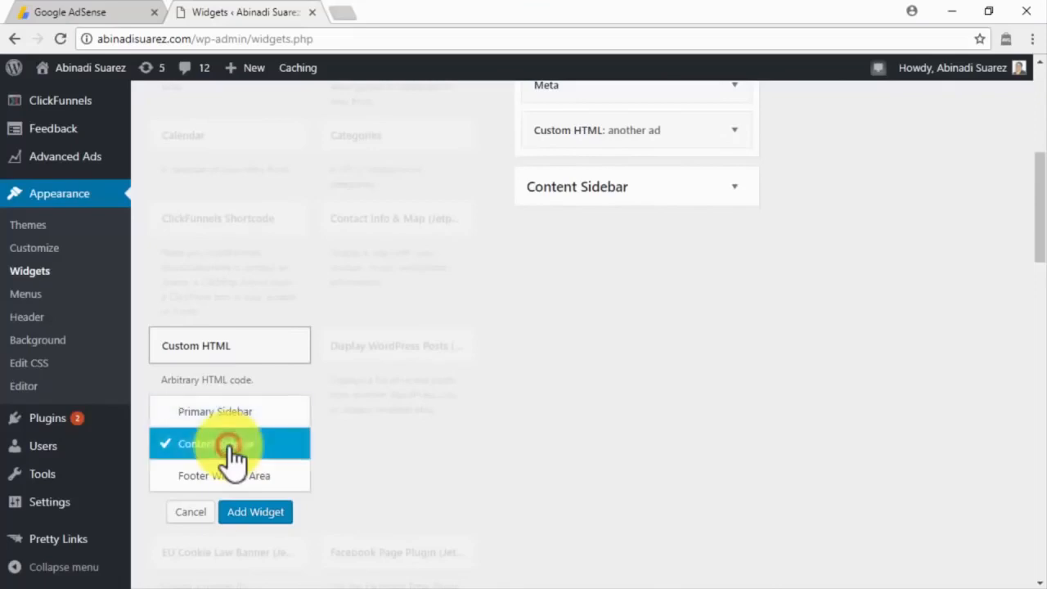
left_click(248, 513)
Step: Title it 'Search Our Site', paste the search box code, save, and move it above Links
left_click(421, 270)
type("Search Our Site")
left_click(468, 313)
key("ctrl+v")
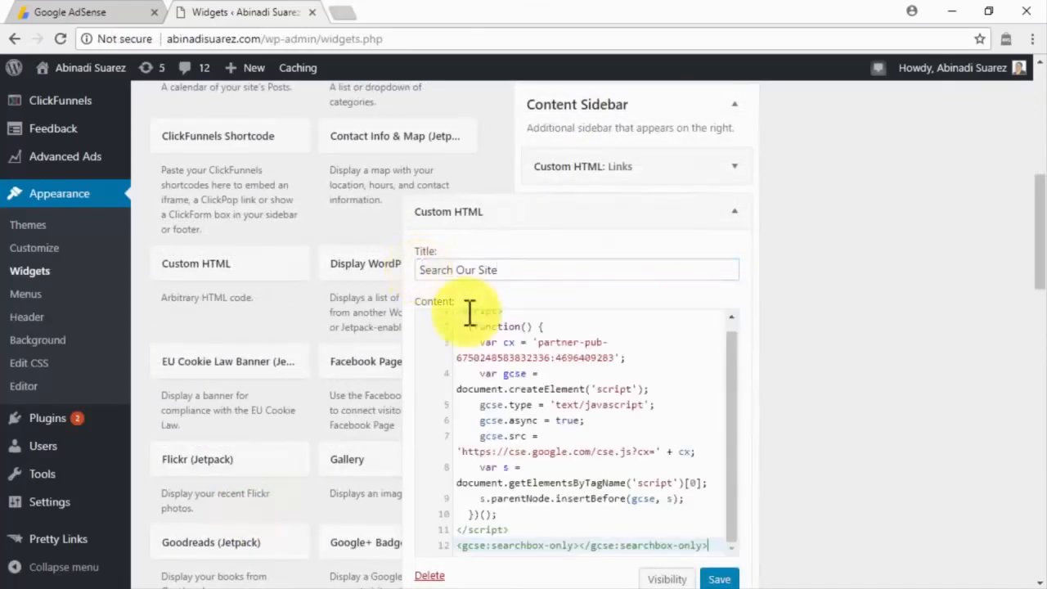
scroll(712, 415, "down", 2)
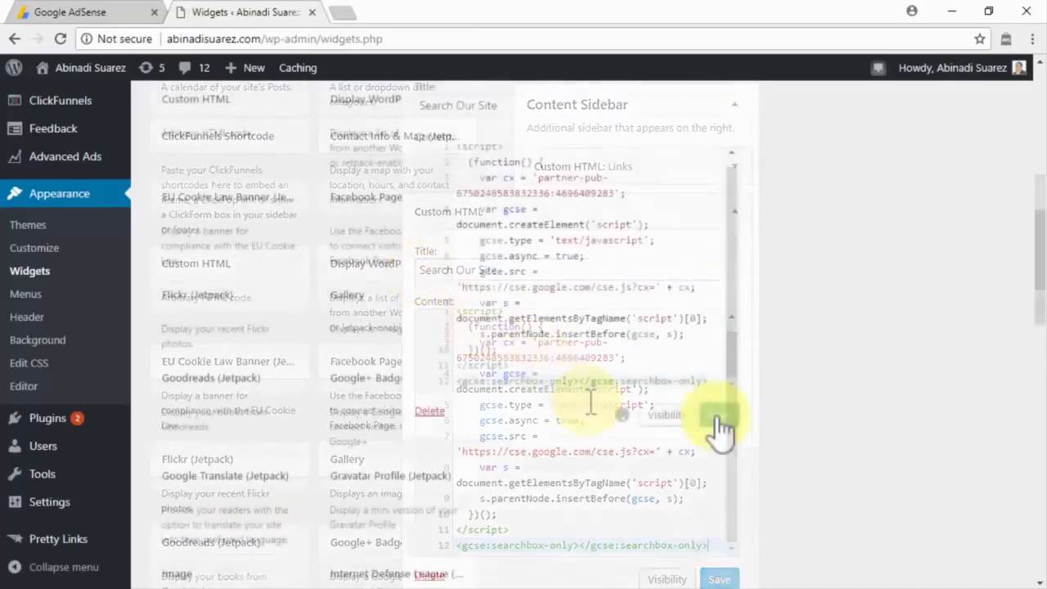
left_click(715, 417)
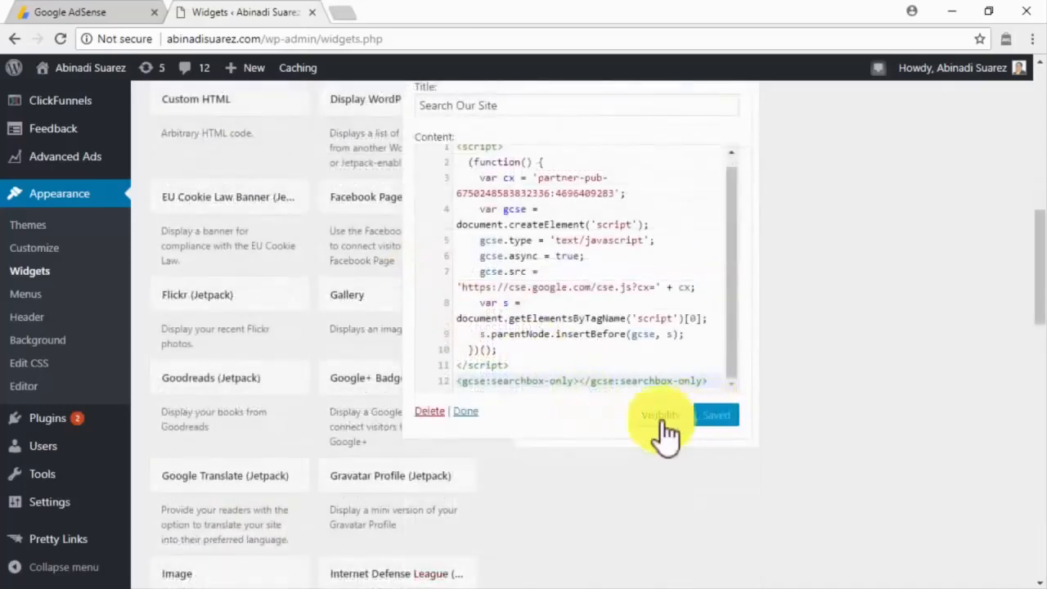
left_click(473, 410)
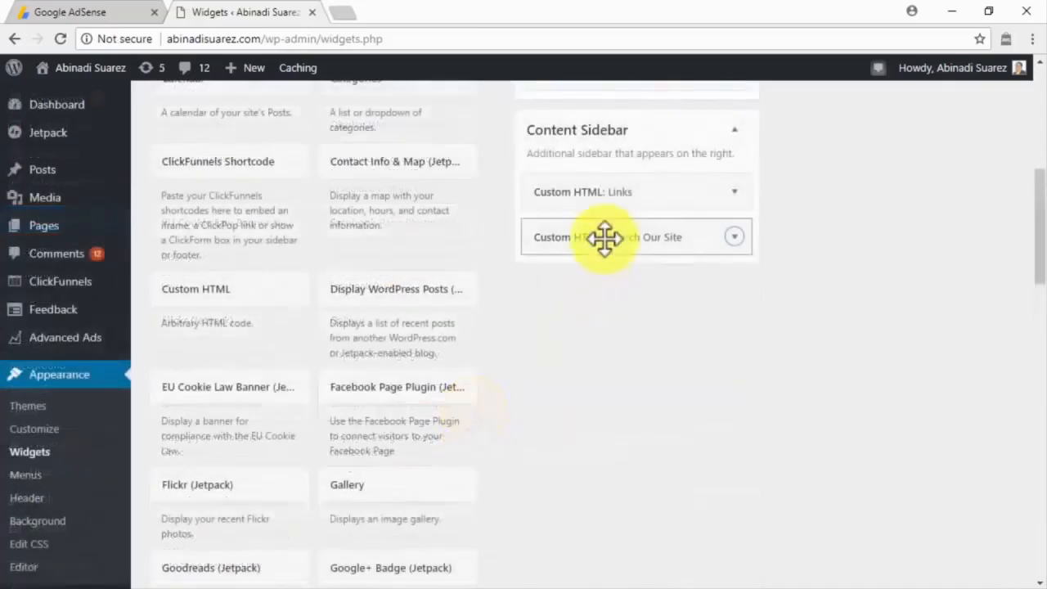
left_click_drag(602, 238, 602, 194)
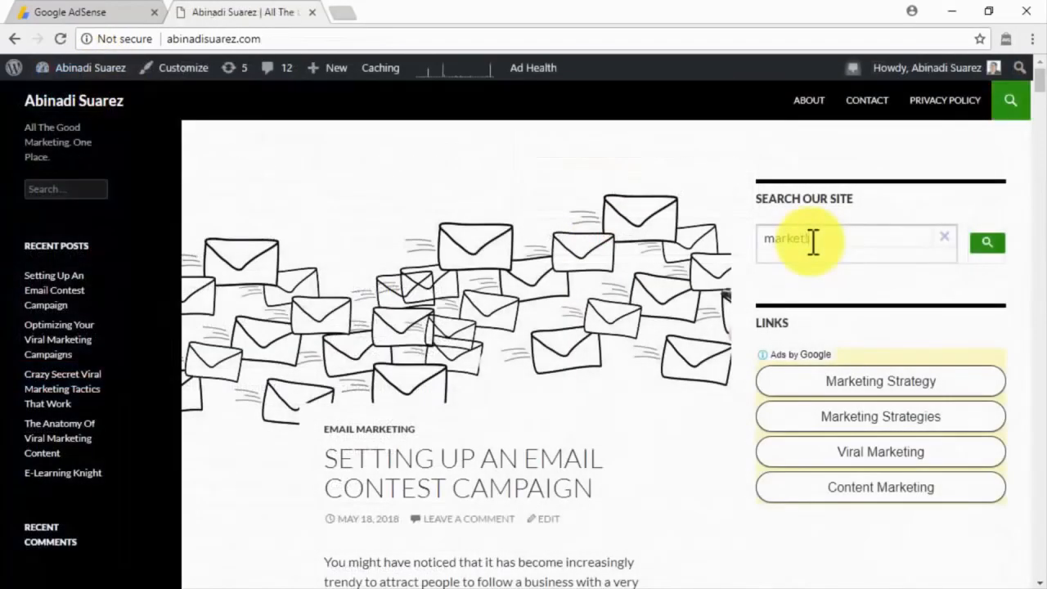
Step: Finish typing a marketing test query into the site's Search Our Site box
type("ng")
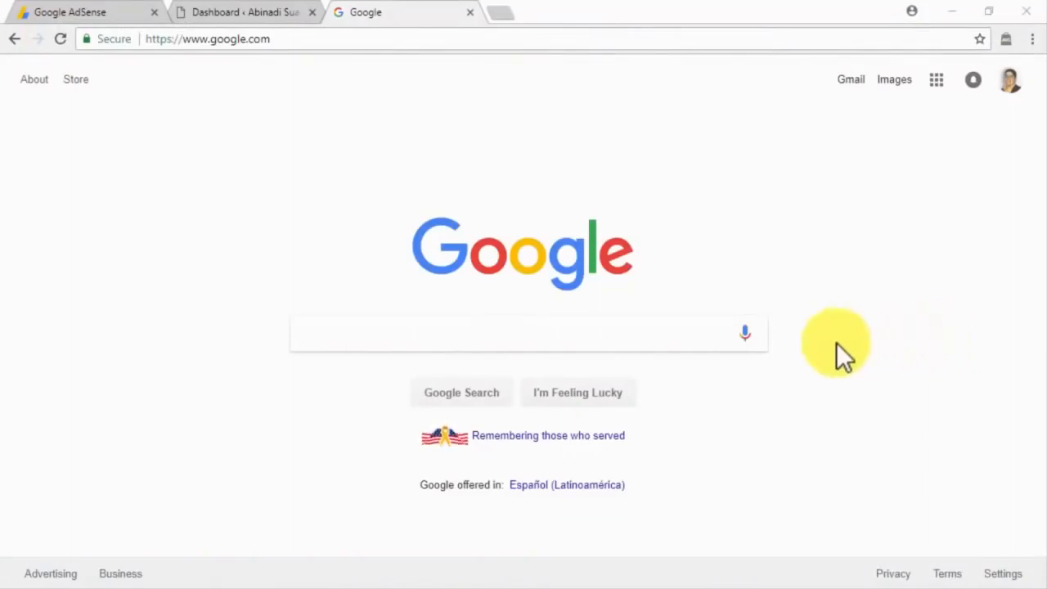
Step: Search Google for 'what is adsense section targeting'
left_click(699, 335)
type("what is adse")
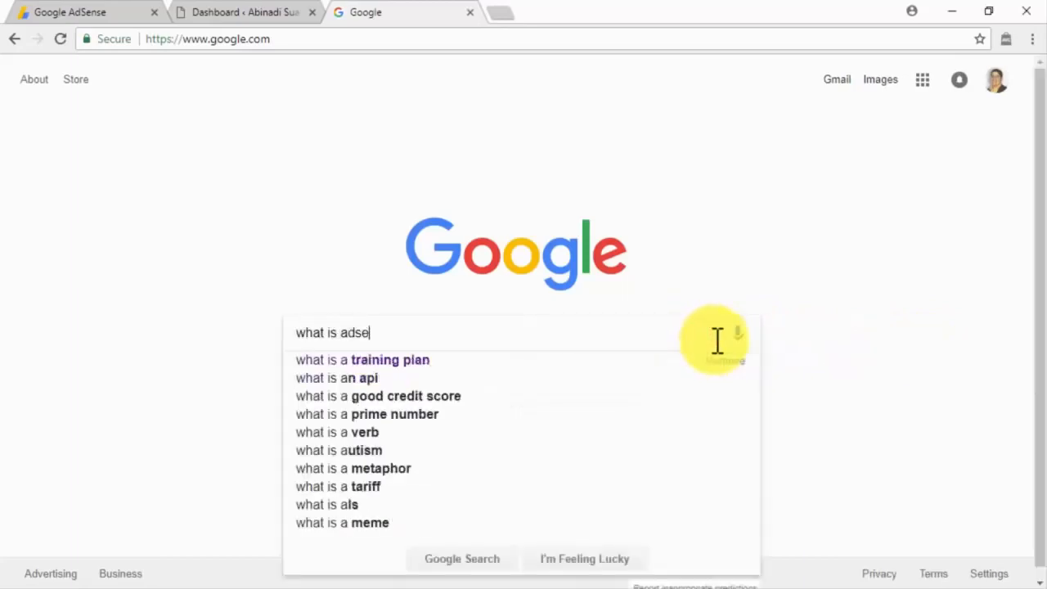
type("nse section targeting")
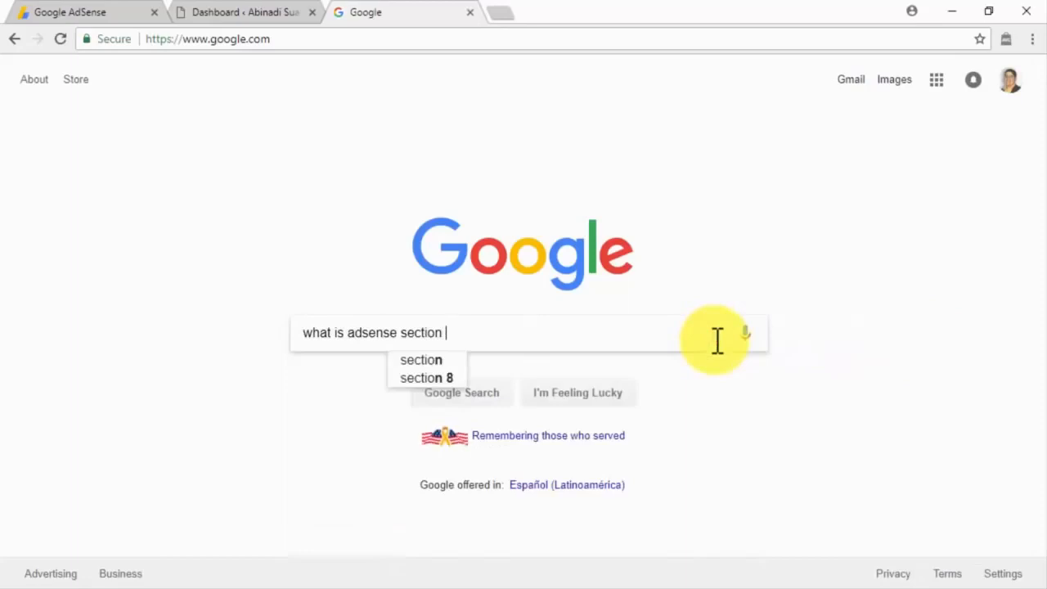
key("Return")
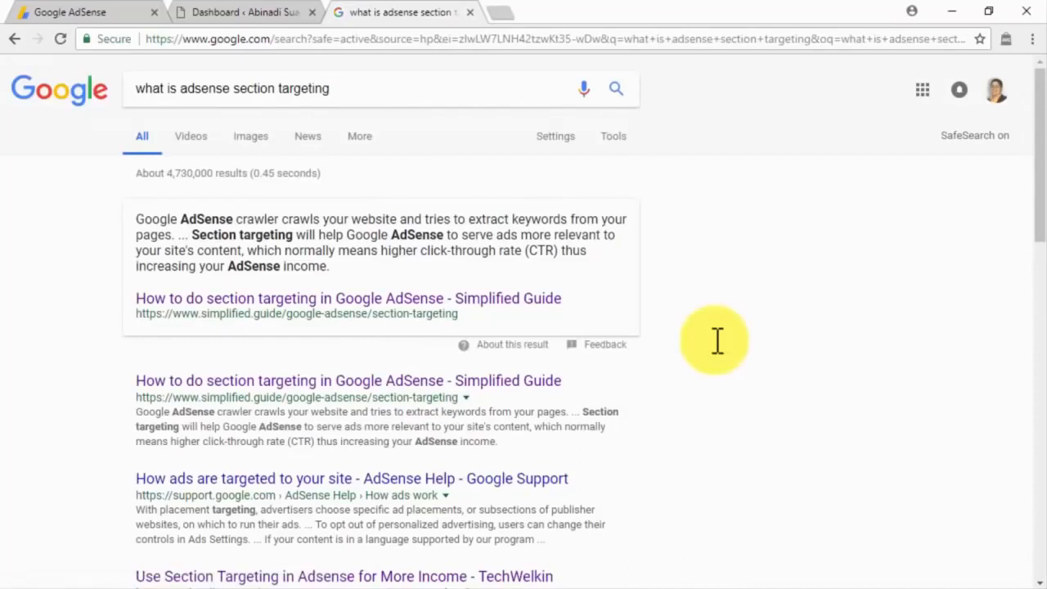
Step: Read through the search results, then go back to the WordPress dashboard
scroll(717, 341, "down", 2)
scroll(717, 340, "down", 2)
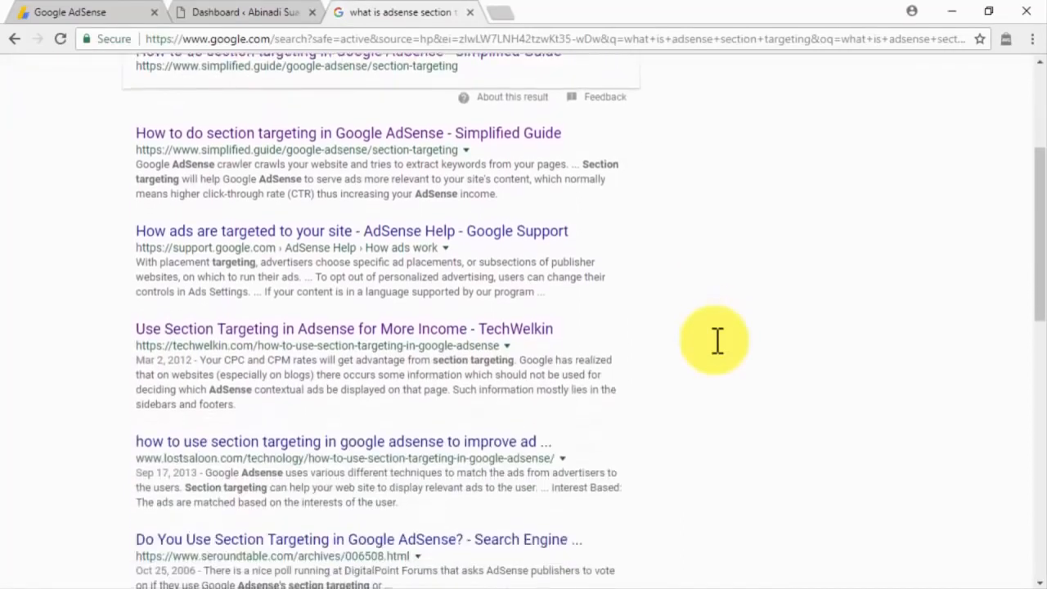
scroll(717, 340, "down", 2)
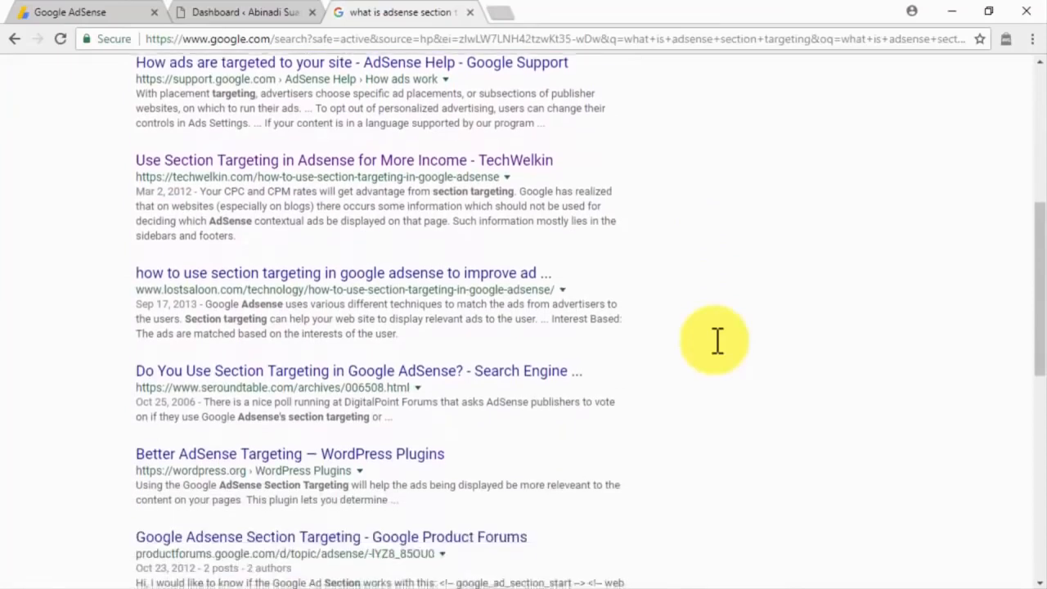
scroll(717, 340, "down", 2)
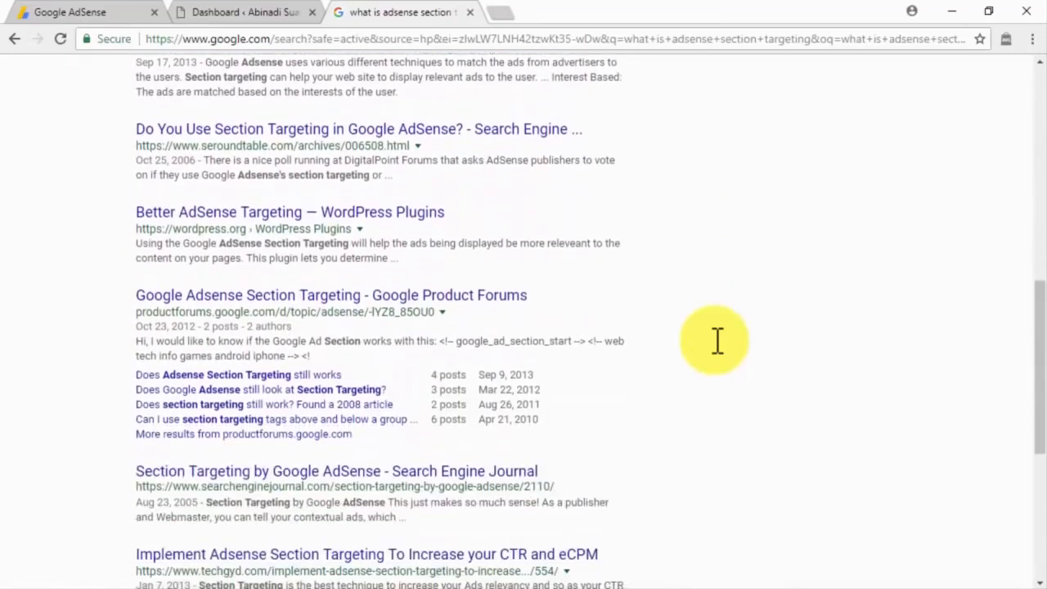
scroll(717, 340, "down", 1)
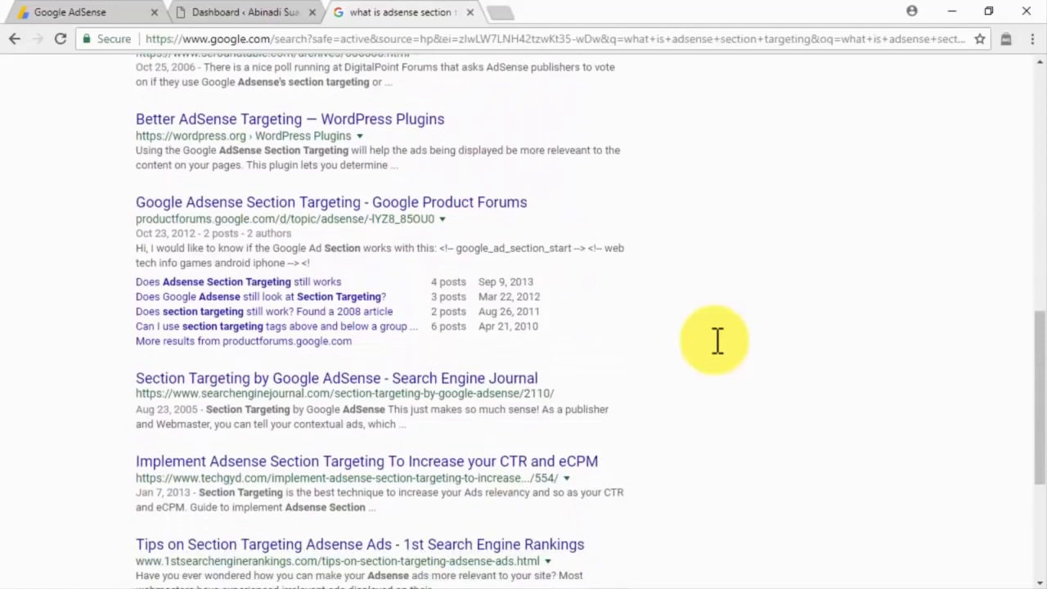
scroll(717, 341, "down", 1)
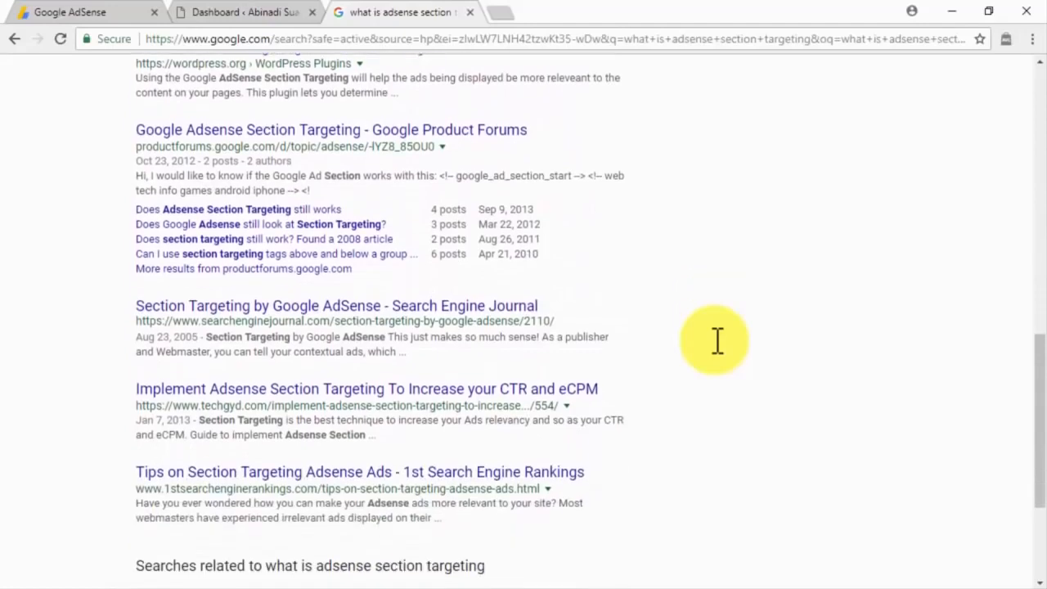
scroll(717, 340, "down", 2)
scroll(717, 340, "up", 3)
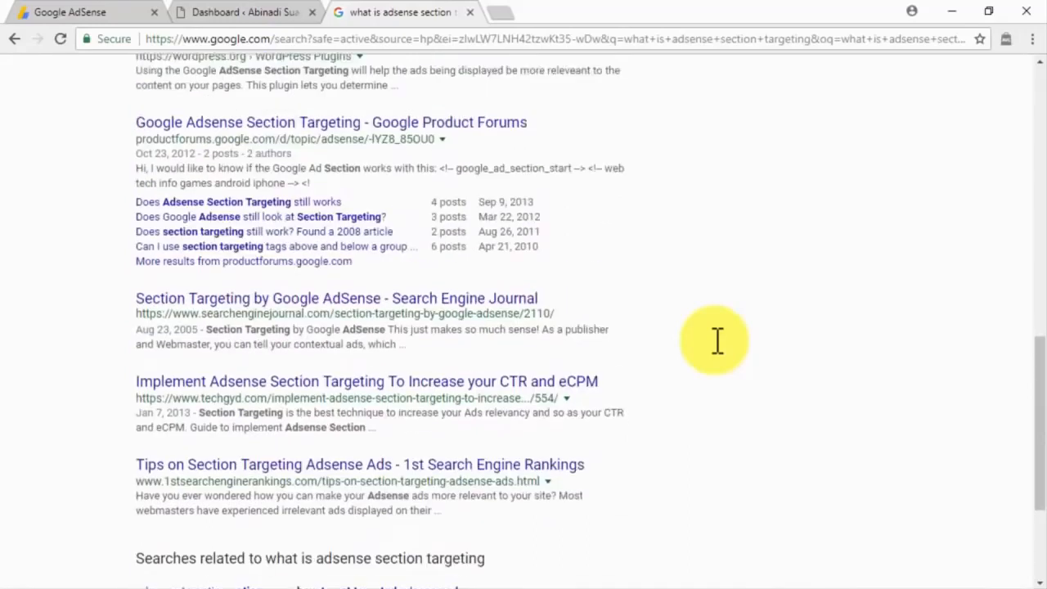
scroll(717, 340, "up", 9)
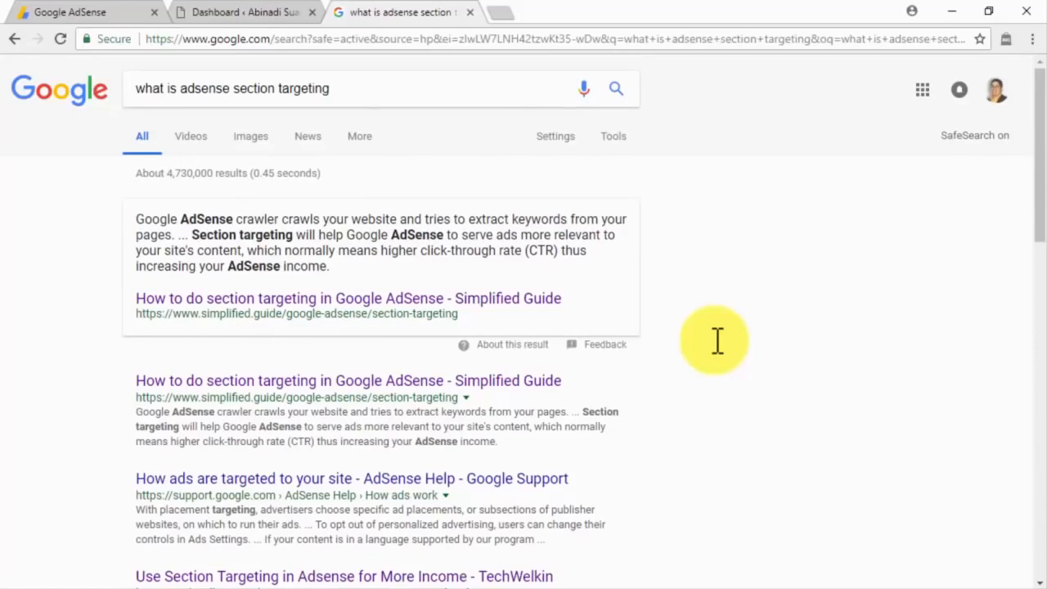
left_click(295, 19)
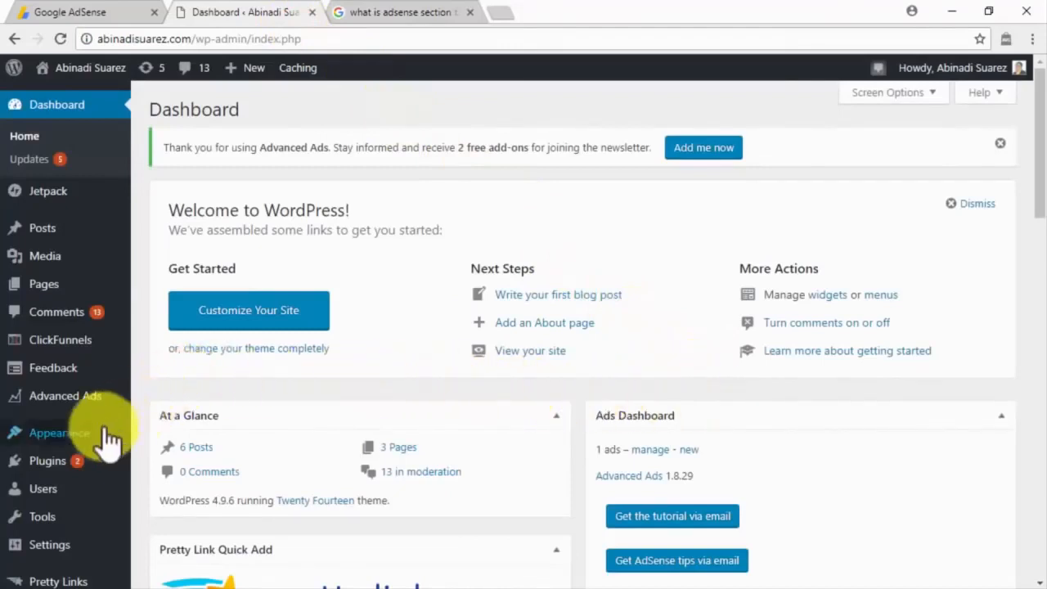
Step: Open the Twenty Fourteen theme's content.php in the theme file editor
mouse_move(110, 433)
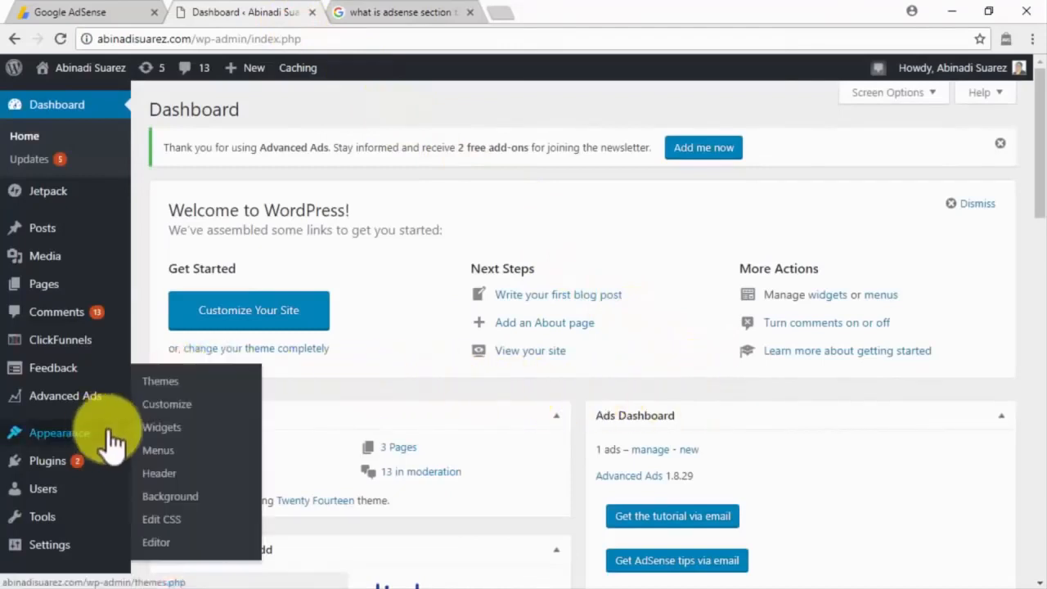
left_click(164, 539)
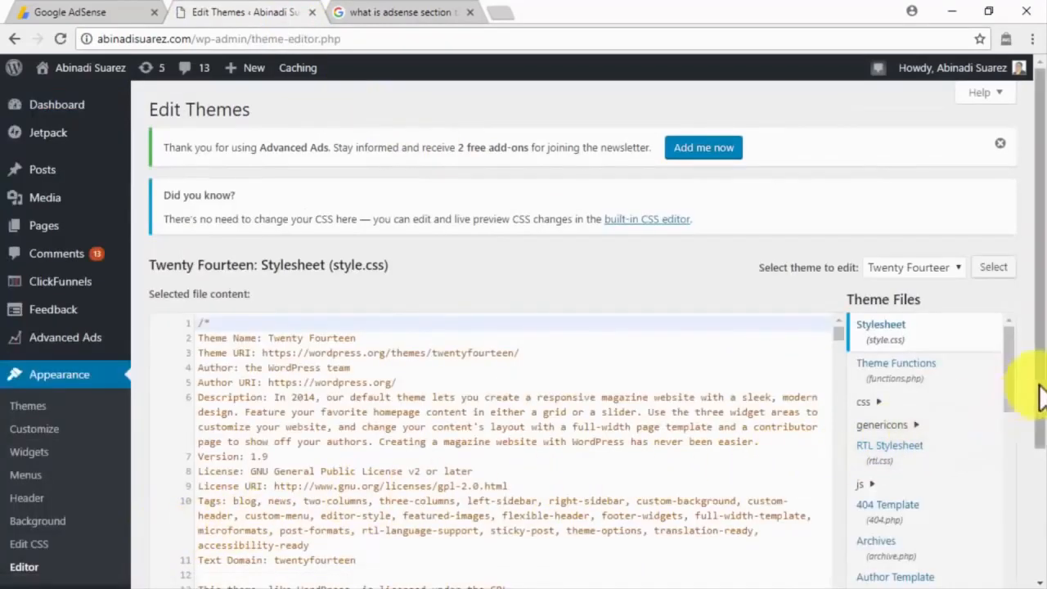
left_click_drag(1040, 399, 1040, 471)
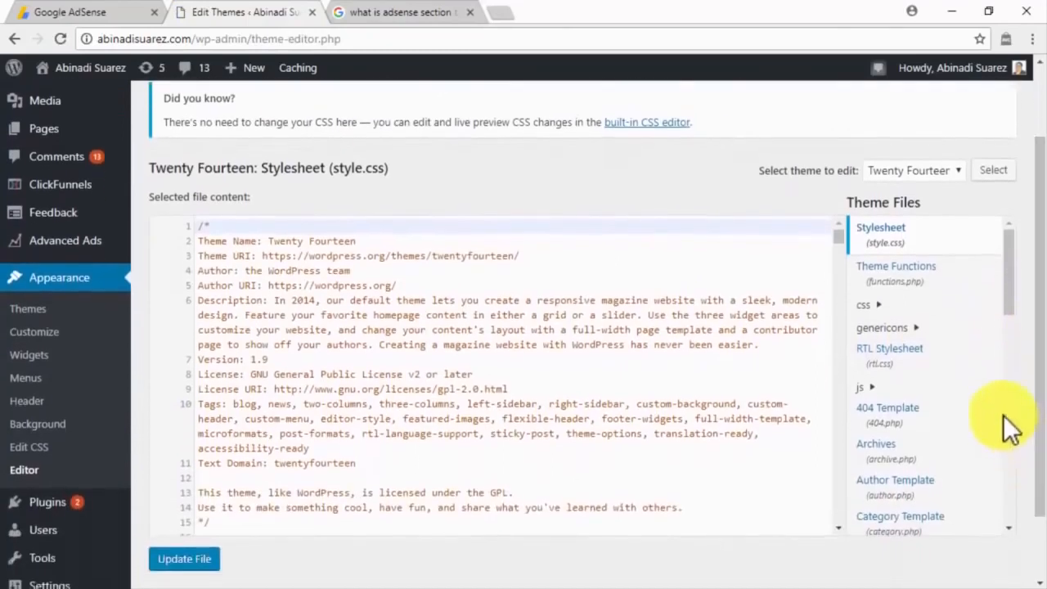
scroll(1008, 430, "down", 2)
scroll(1008, 429, "down", 3)
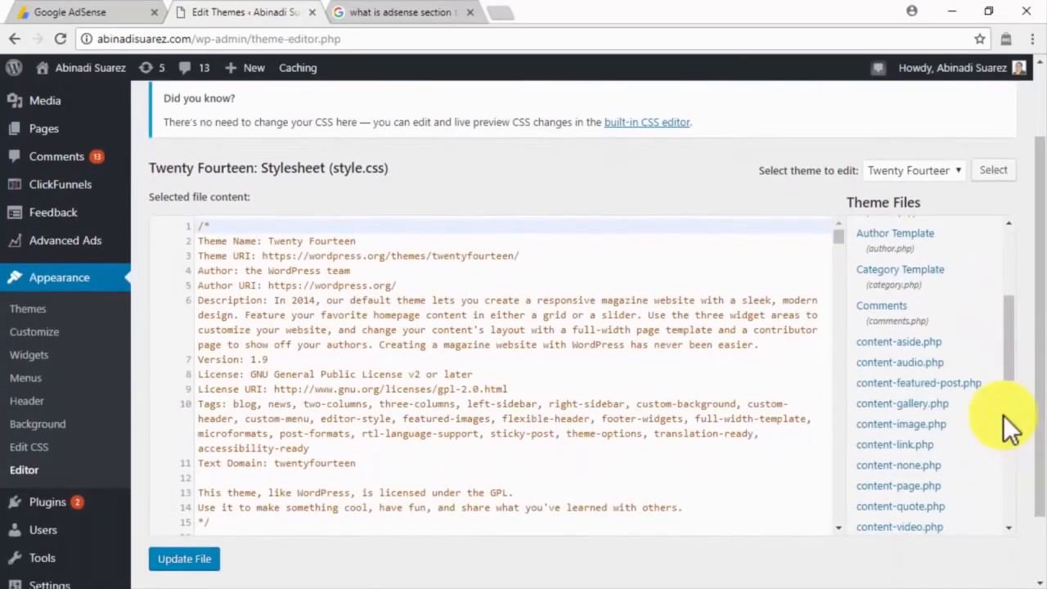
scroll(1008, 429, "down", 2)
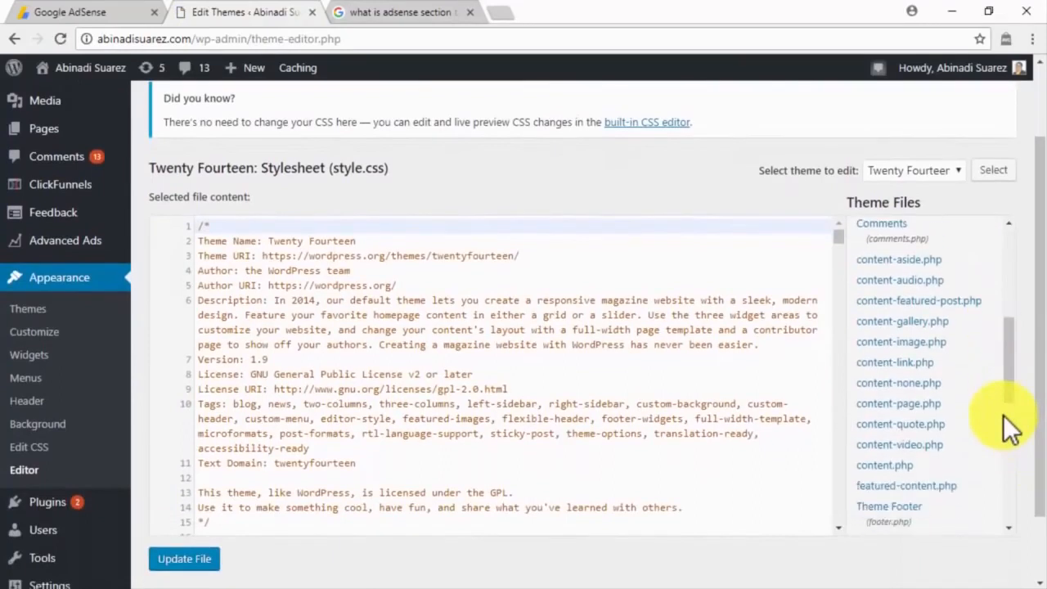
left_click(903, 472)
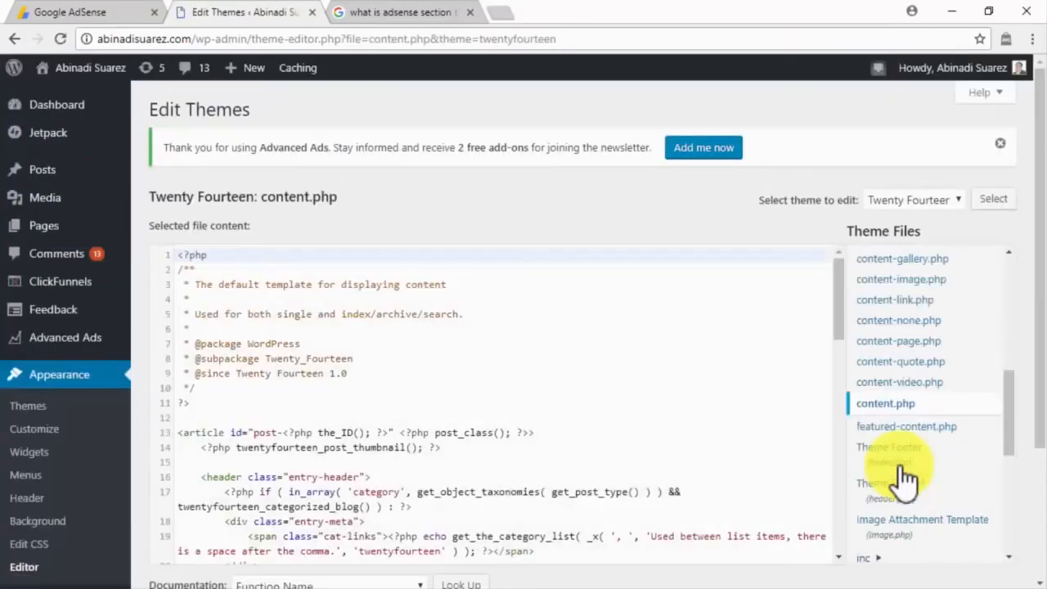
left_click_drag(839, 309, 836, 476)
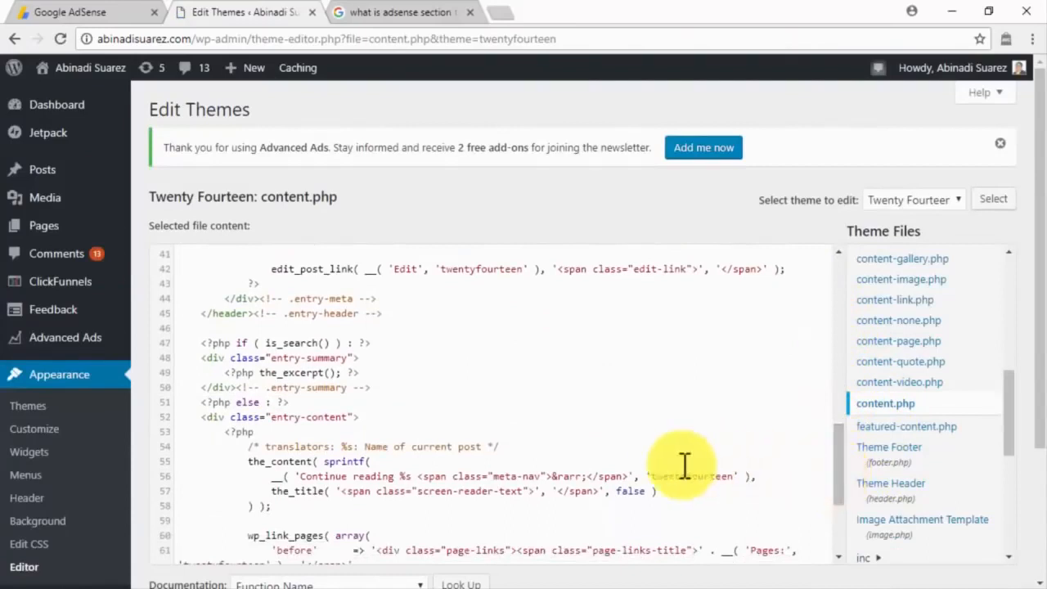
Step: Insert google_ad_section_start and google_ad_section_end comments around entry-content, then update the file
left_click(321, 402)
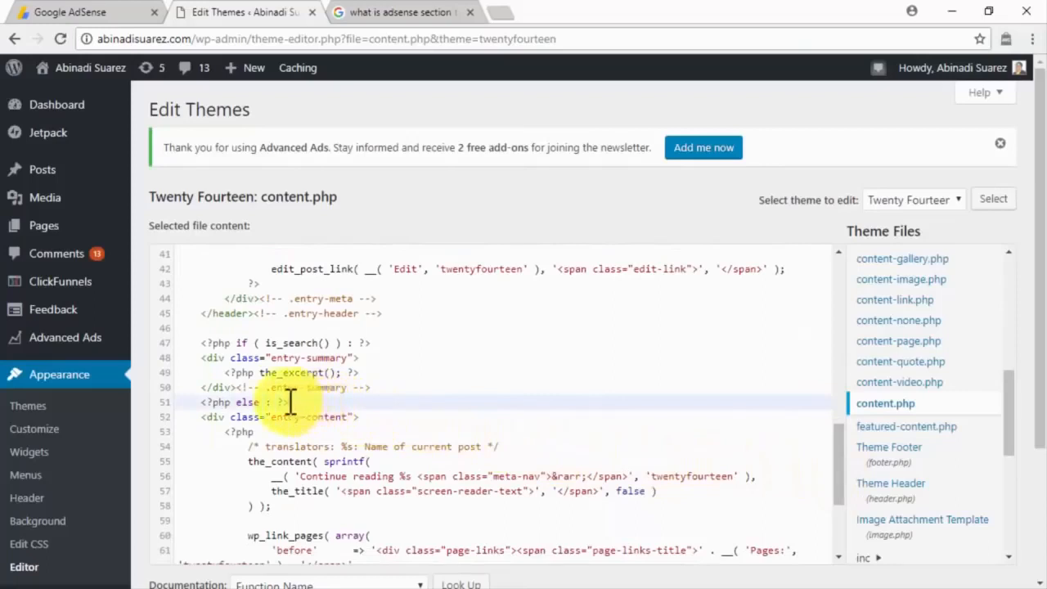
key("Return")
type("<!-- google_ad_section_start -->")
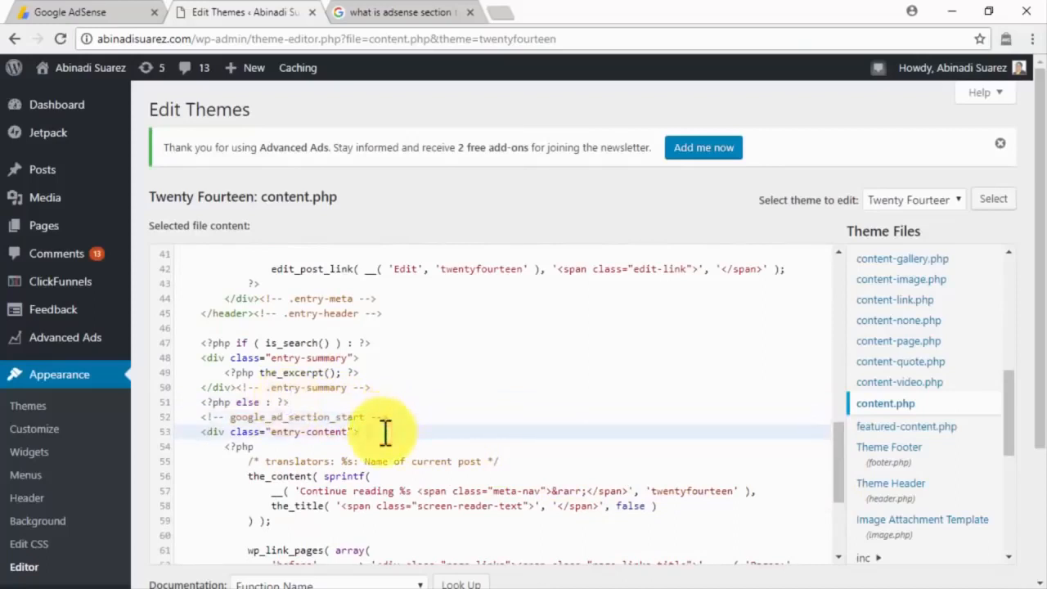
key("Return")
type("<!-- google_ad_section_end -->")
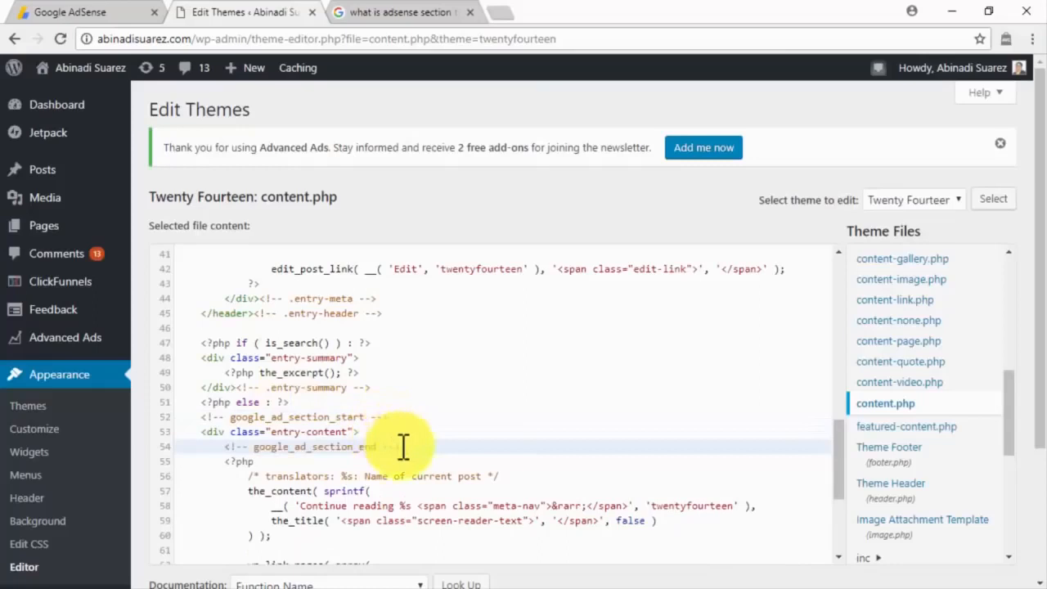
scroll(401, 444, "down", 5)
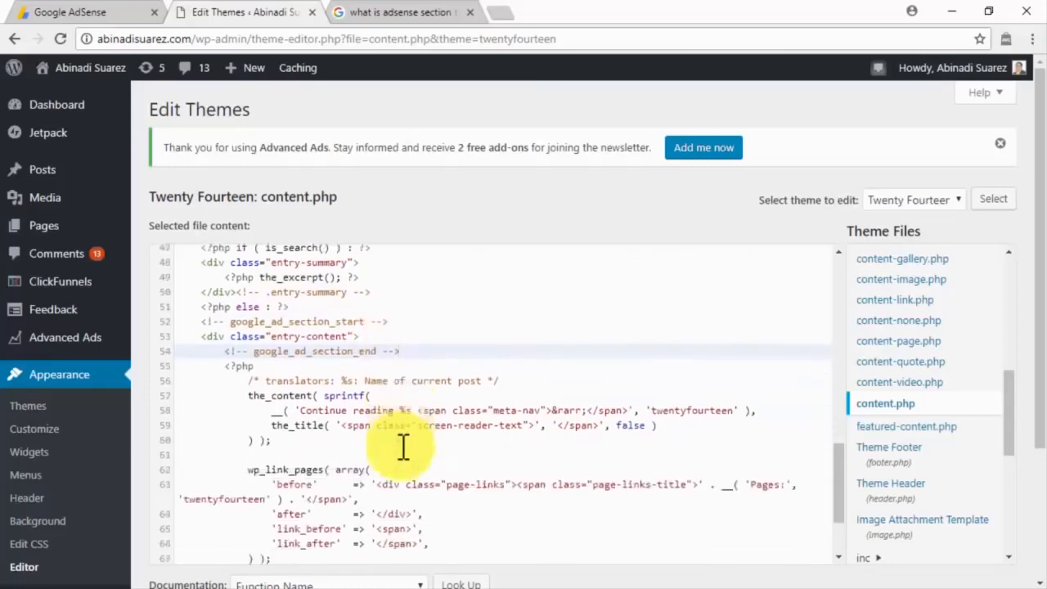
scroll(257, 561, "down", 2)
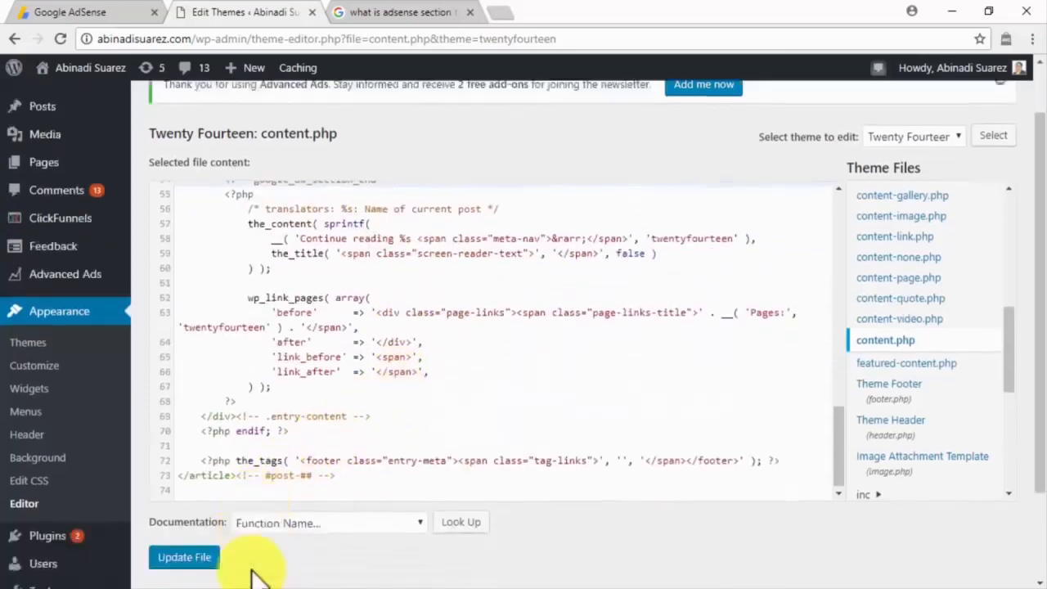
left_click(212, 466)
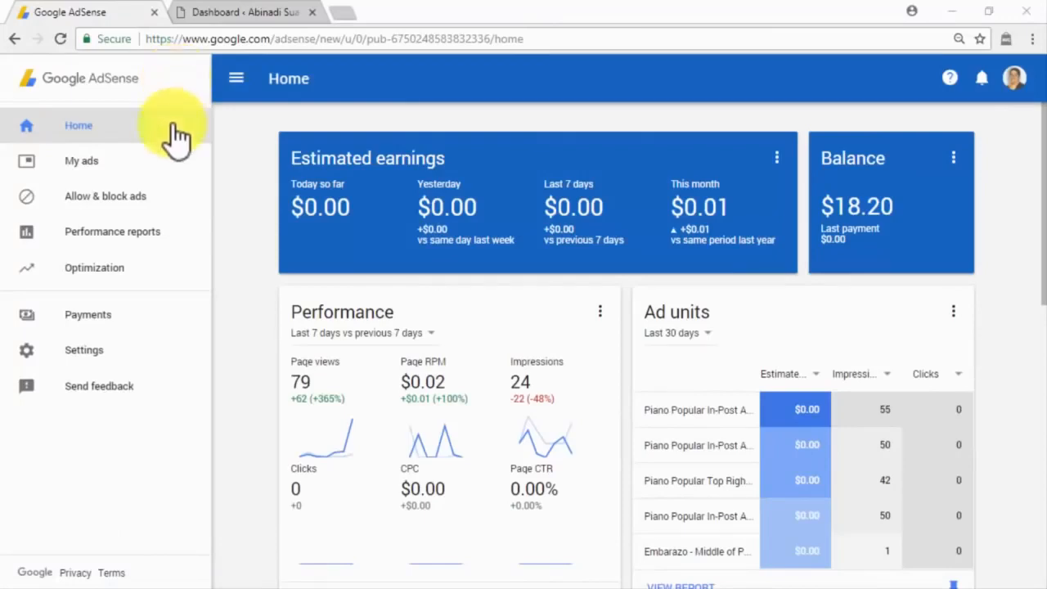
Step: Open the Custom channels list under My ads > Content
left_click(173, 168)
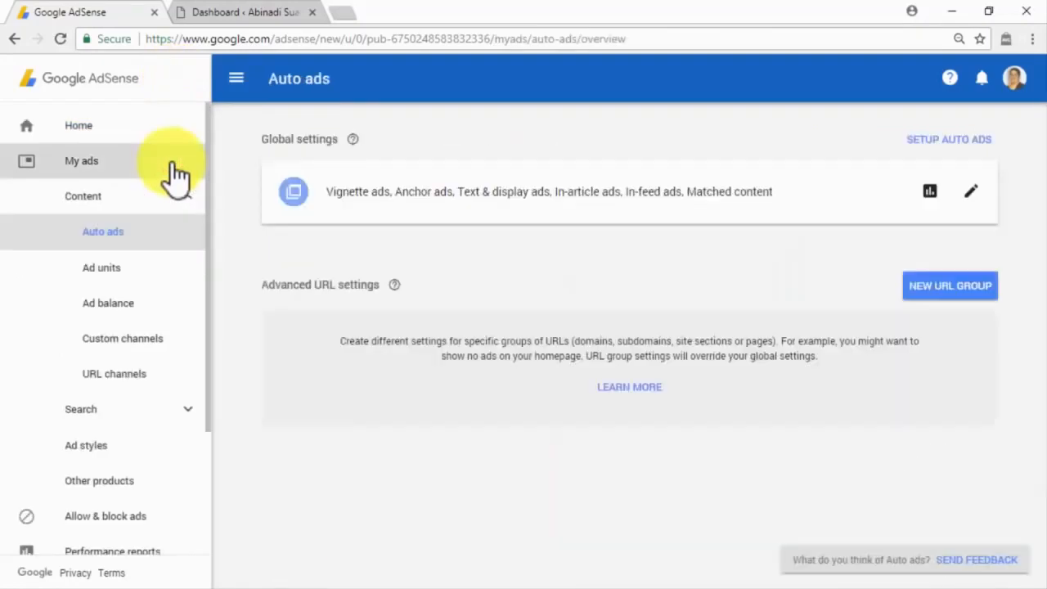
left_click(176, 341)
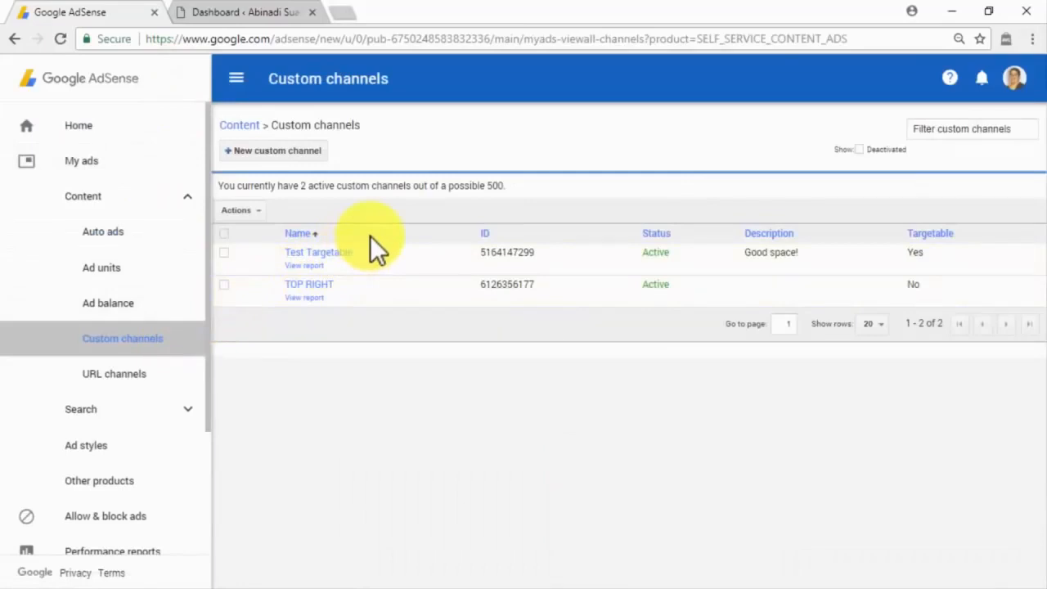
Step: Create custom channel 'Targetable Slot', add the text-and-display and in-article test ad units, and enable Targeting
left_click(312, 152)
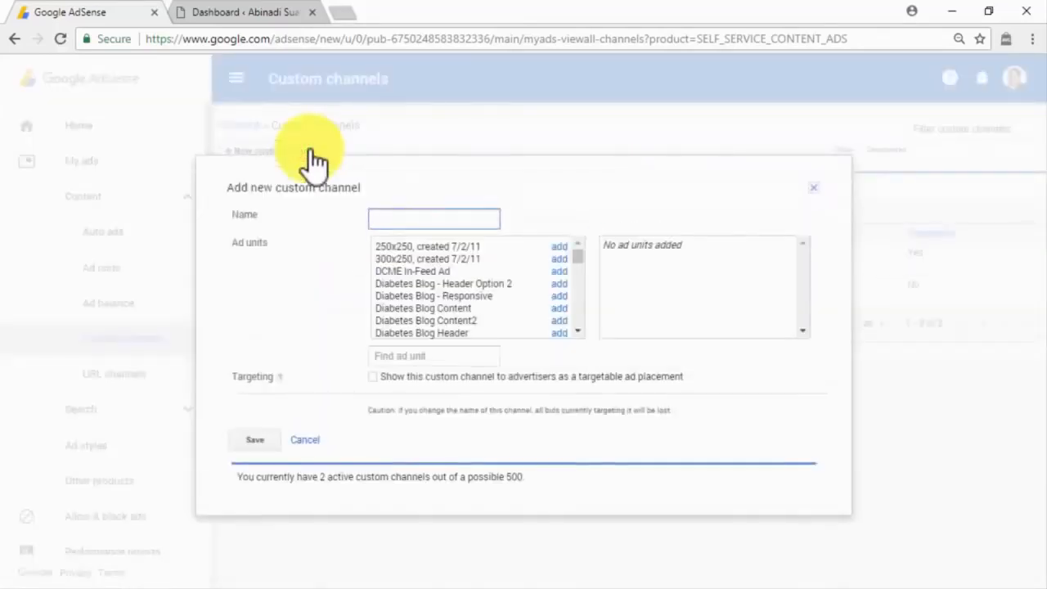
type("Targetable Slot")
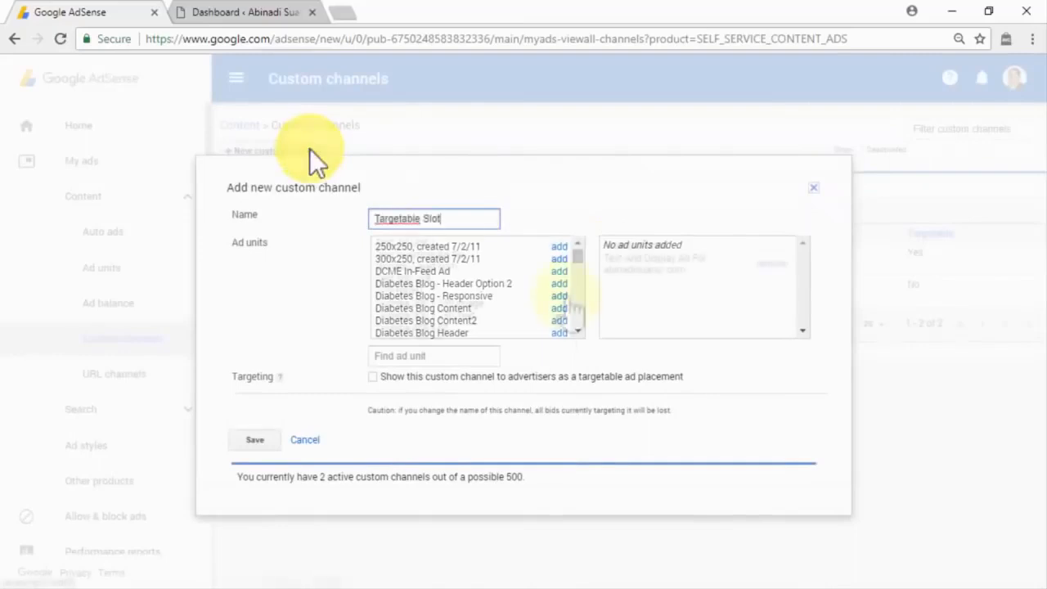
scroll(490, 294, "down", 10)
left_click(564, 291)
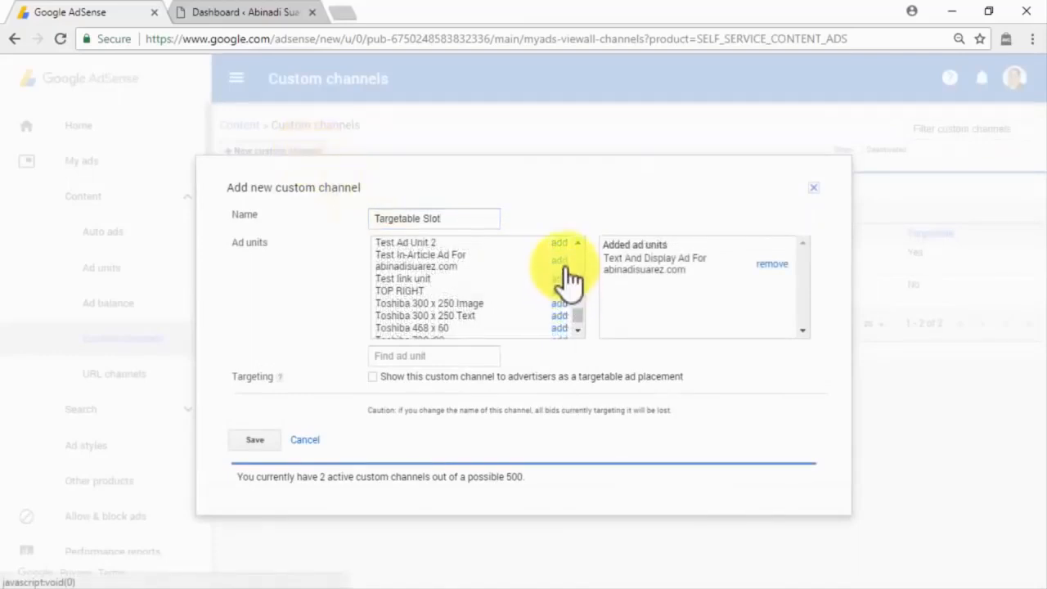
left_click(561, 261)
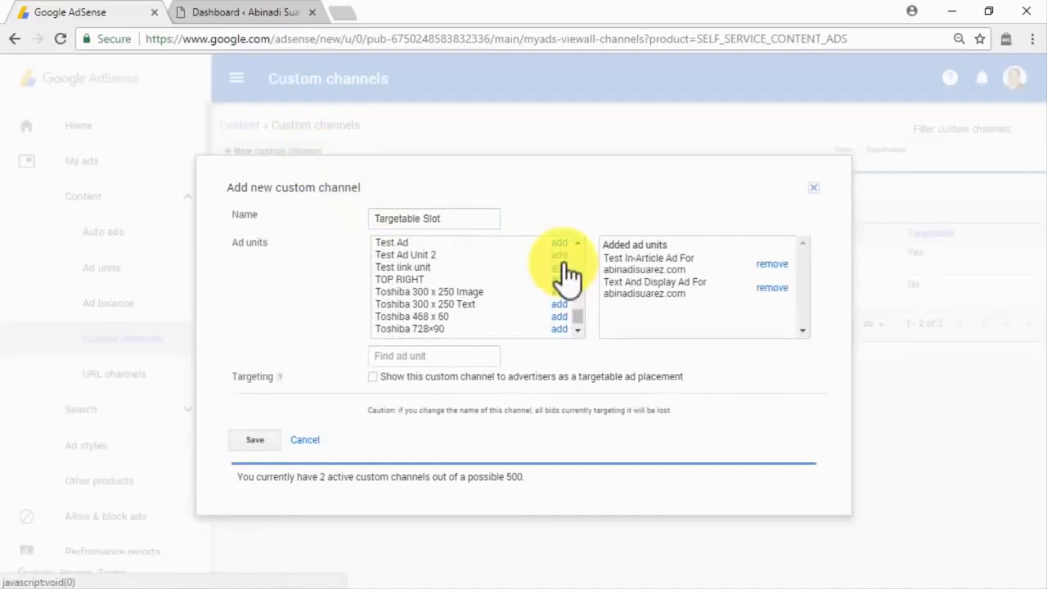
left_click(375, 374)
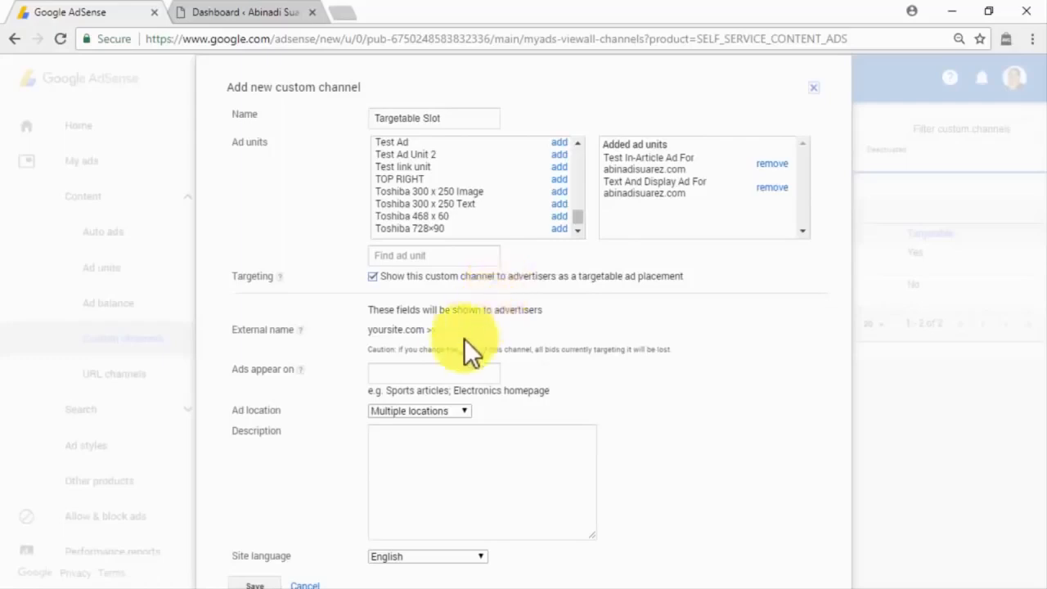
Step: Set Ads appear on to 'online business, blog posts' with Multiple locations as the ad location
left_click(442, 371)
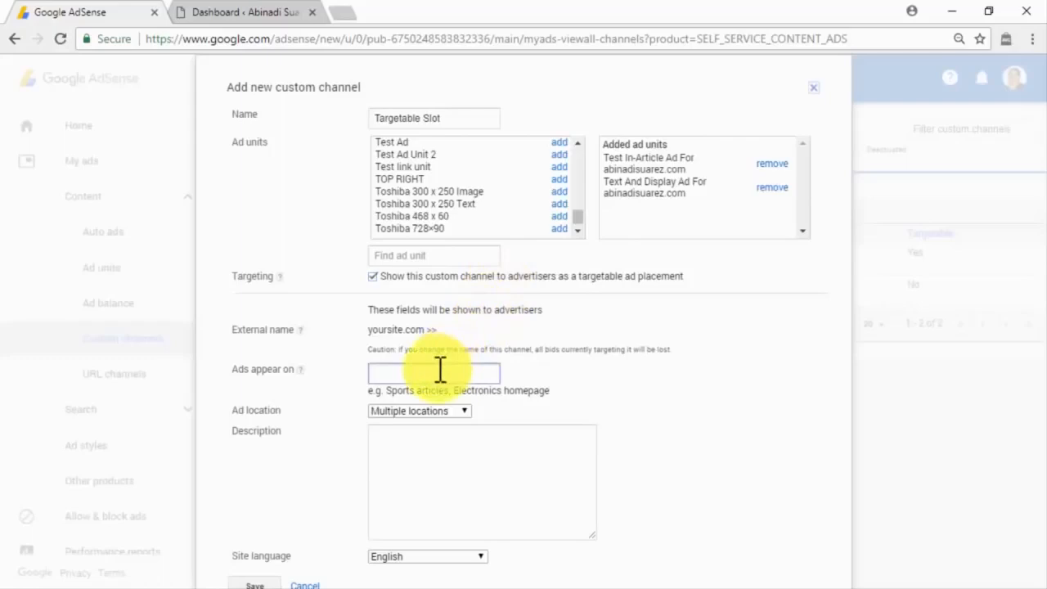
type("online business, blog posts")
left_click(463, 413)
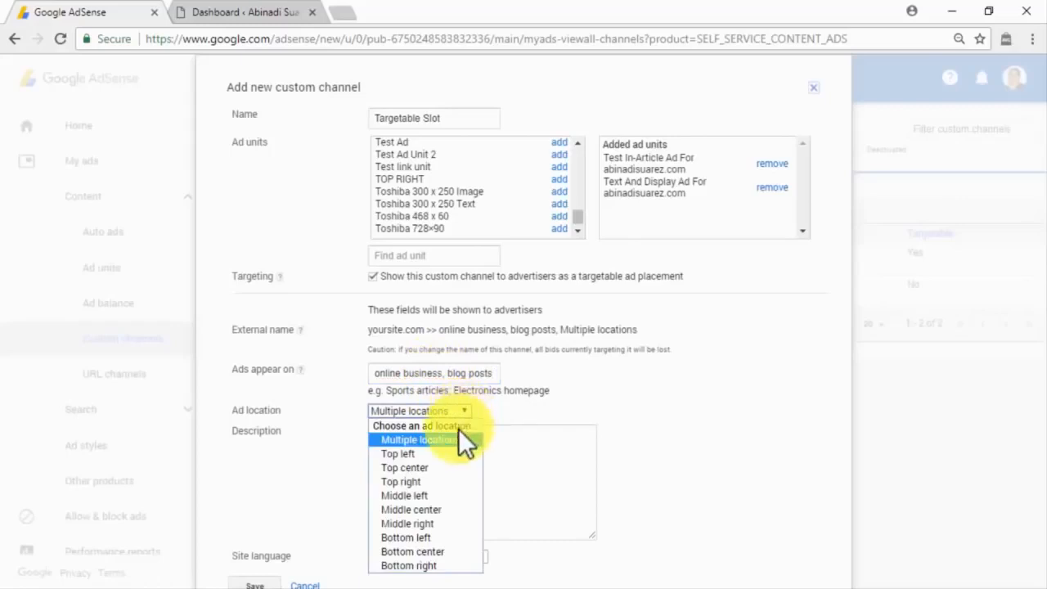
left_click(456, 440)
Step: Paste the leads description, keep English as the site language, and save the channel
left_click(456, 439)
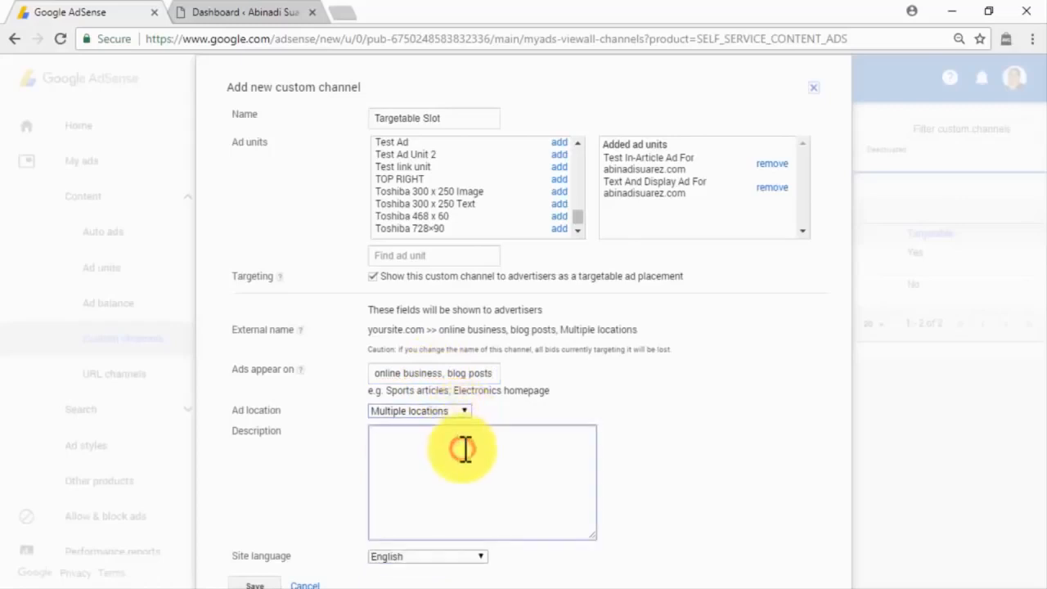
type("Perfect slot to reach very hard to get leads!")
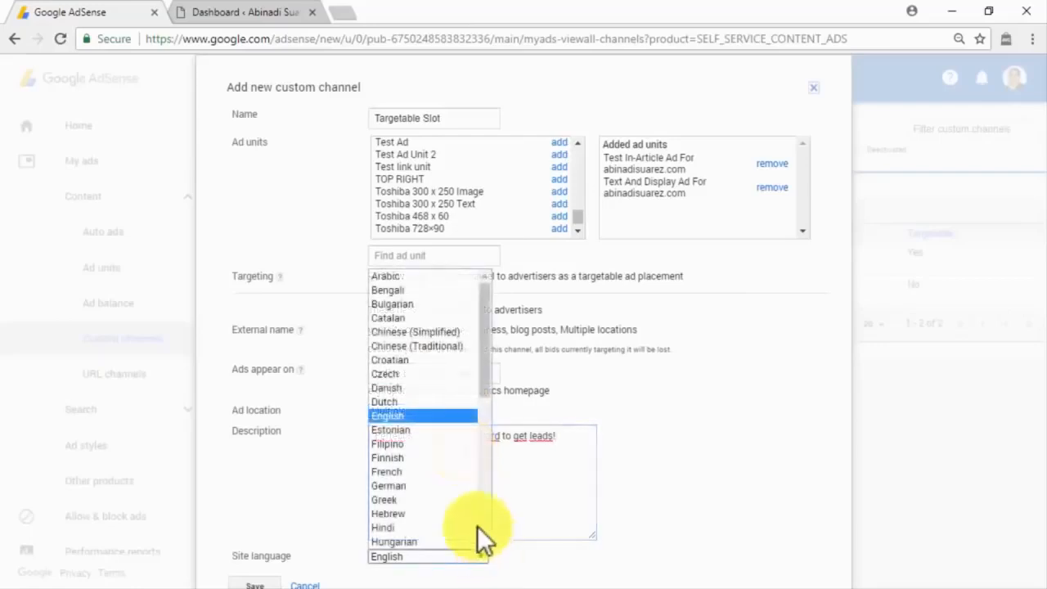
left_click(424, 416)
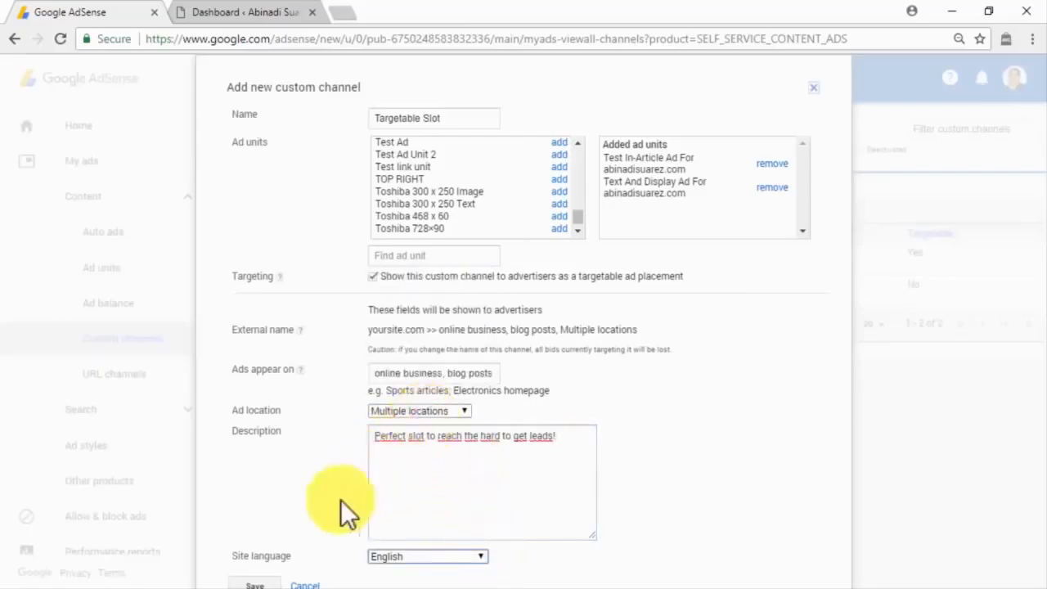
left_click(266, 582)
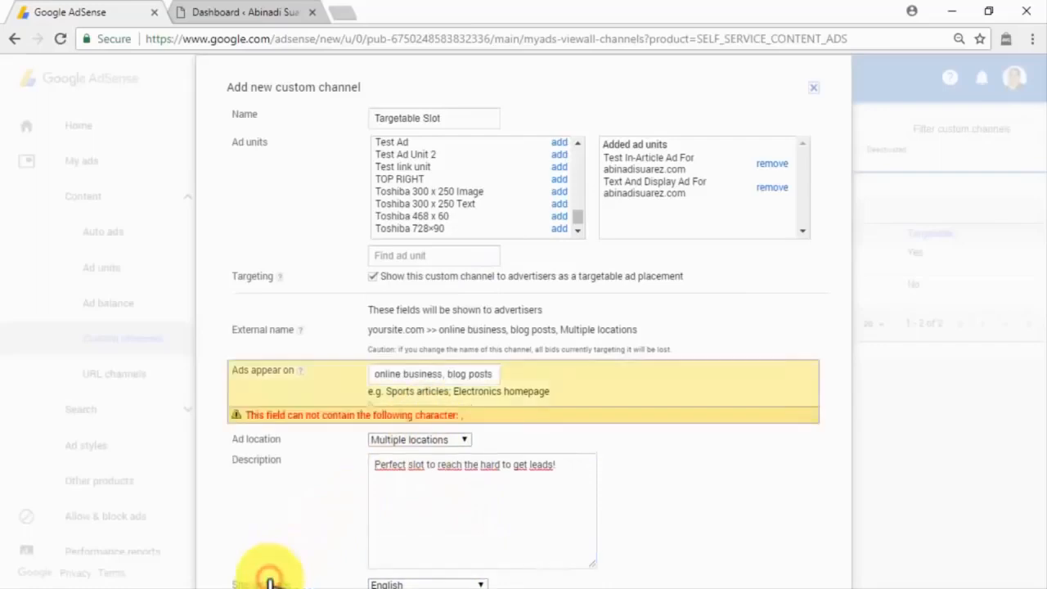